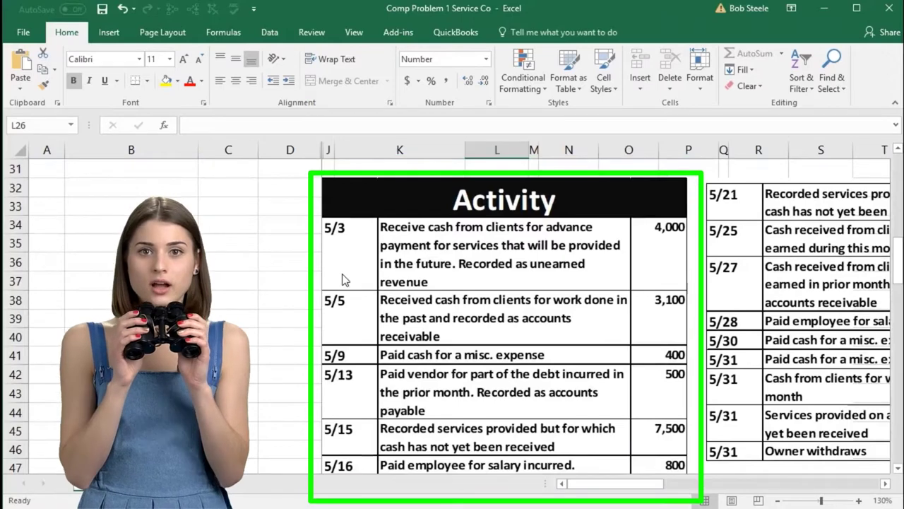
Review the May transactions in both parts of the Activity list, from 5/3 through the 5/31 owner withdrawal
scroll(342, 280, "down", 3)
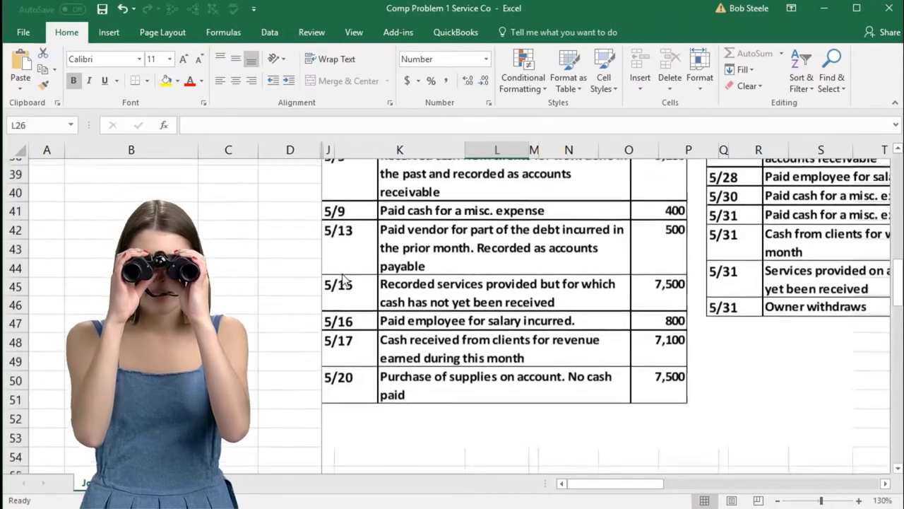
left_click(595, 486)
left_click_drag(595, 486, 640, 488)
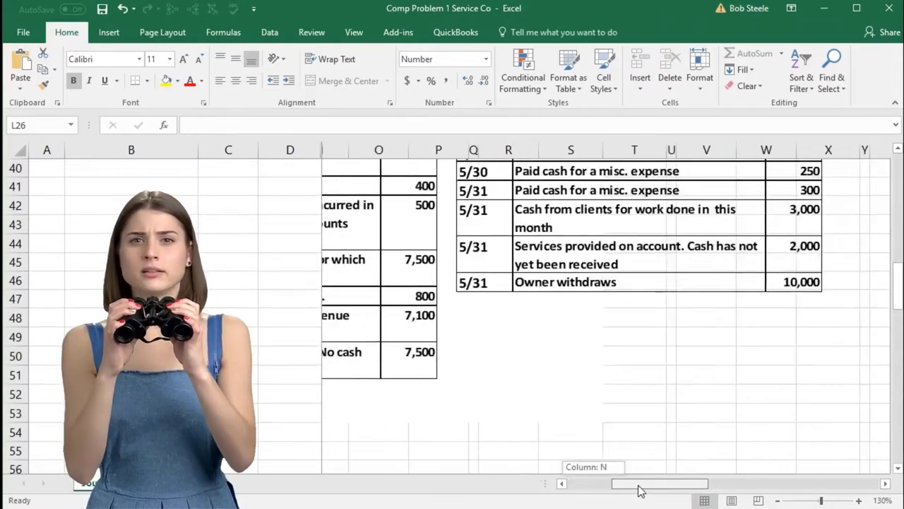
scroll(624, 432, "up", 3)
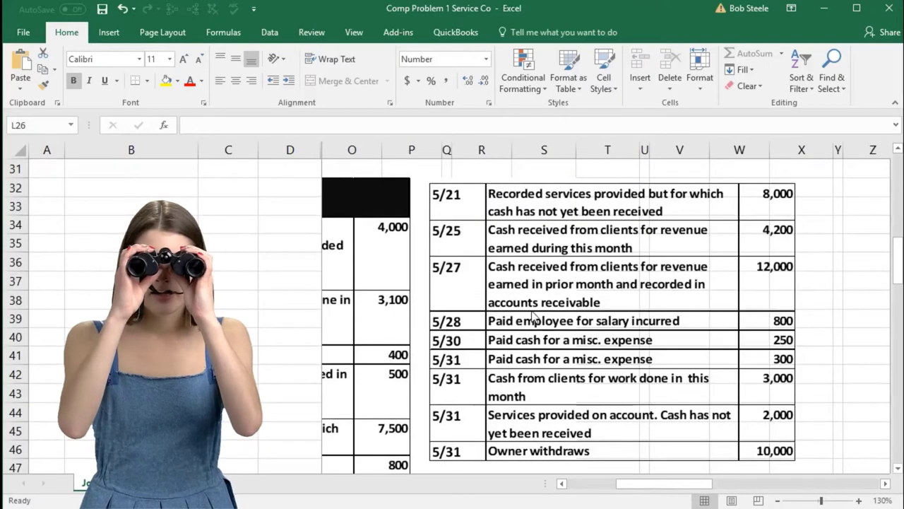
scroll(530, 315, "down", 1)
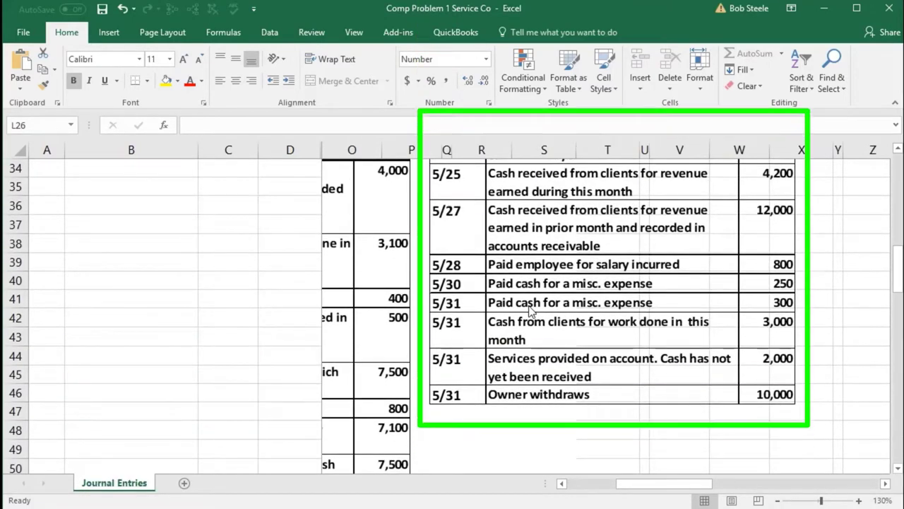
left_click_drag(622, 486, 572, 491)
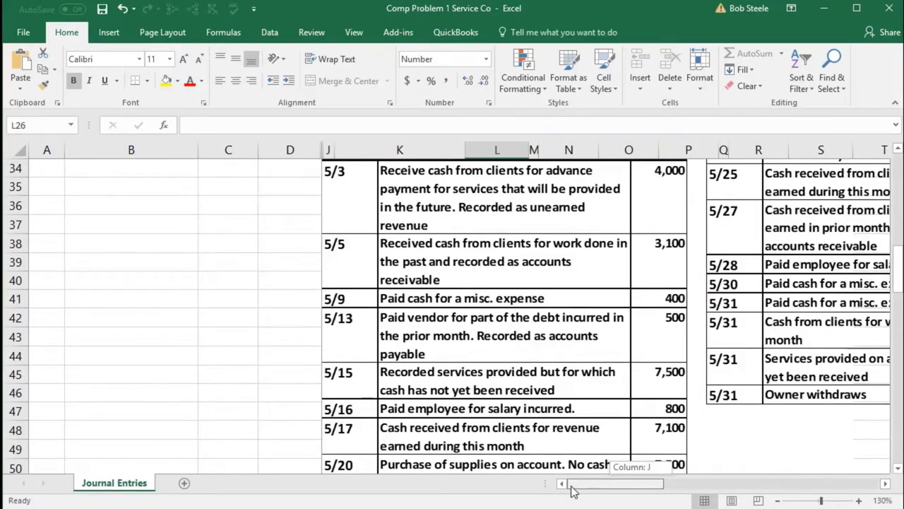
scroll(338, 404, "up", 11)
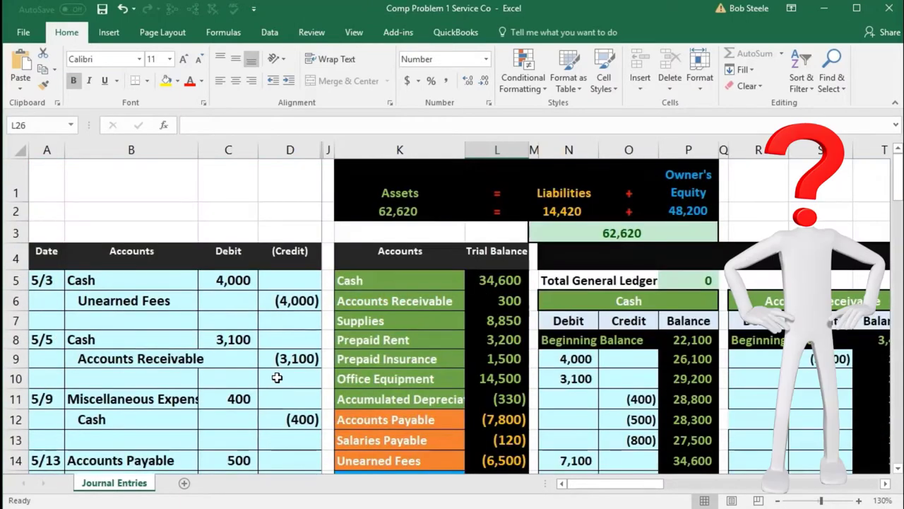
Unfreeze the worksheet's panes
left_click(328, 172)
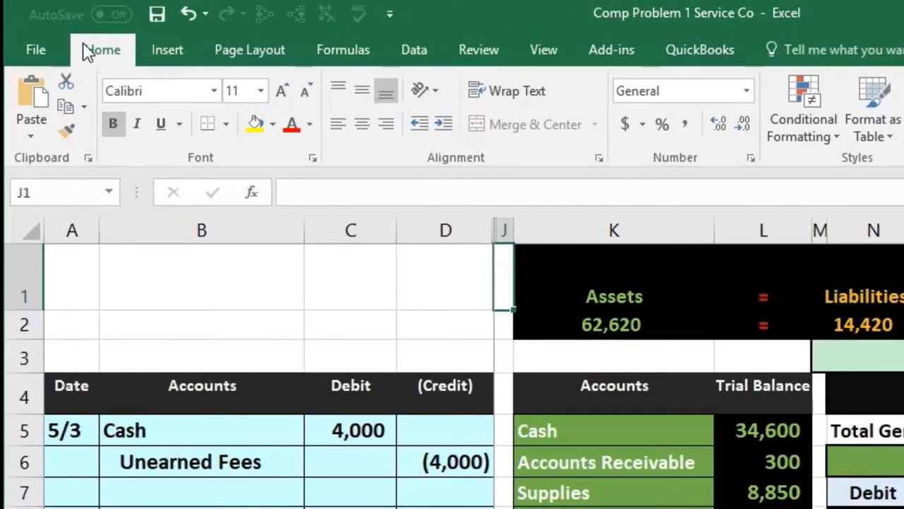
left_click(533, 53)
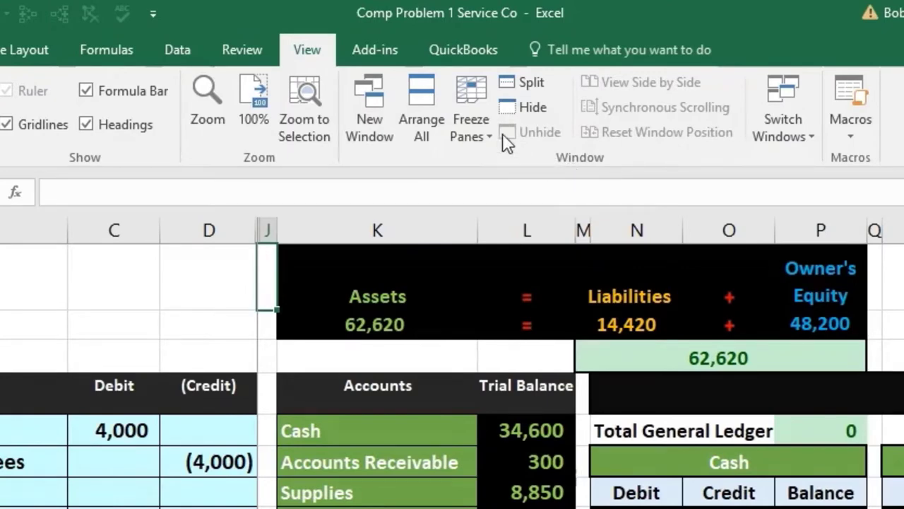
left_click(481, 126)
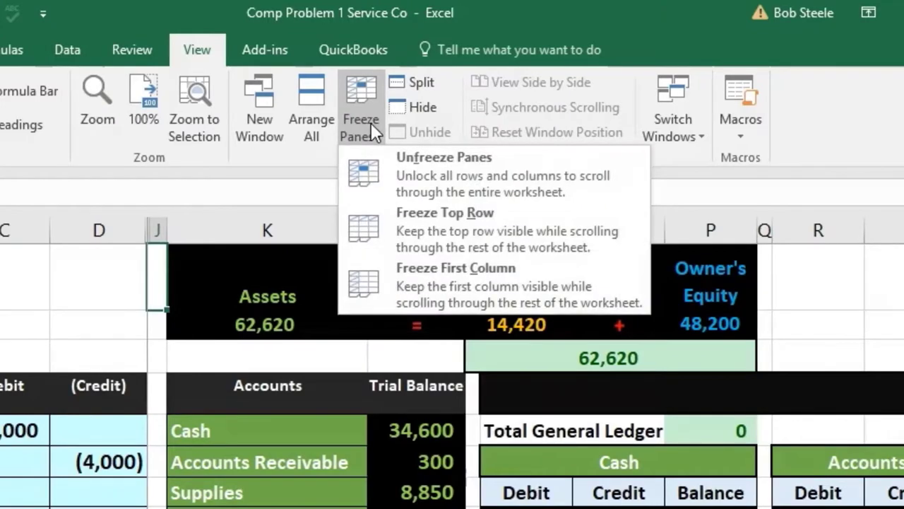
left_click(393, 162)
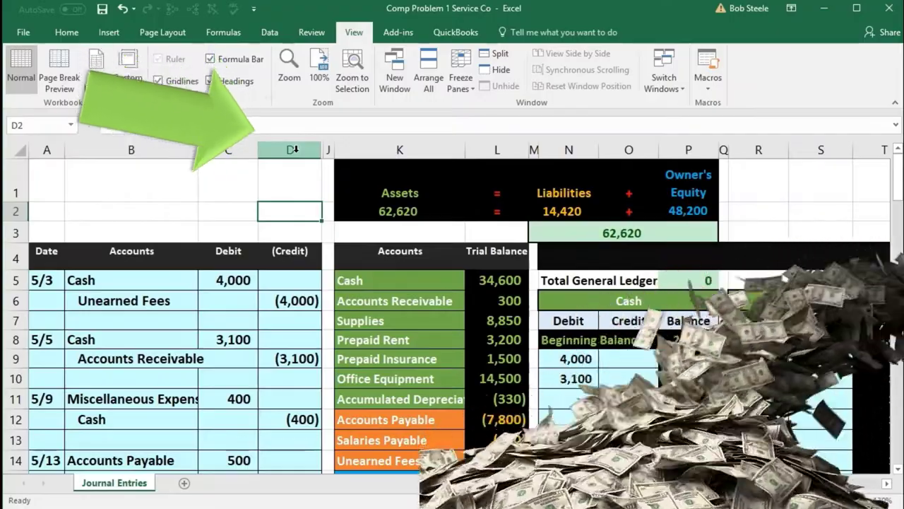
Unhide the columns between D and J to bring back the second journal entry table
left_click(295, 150)
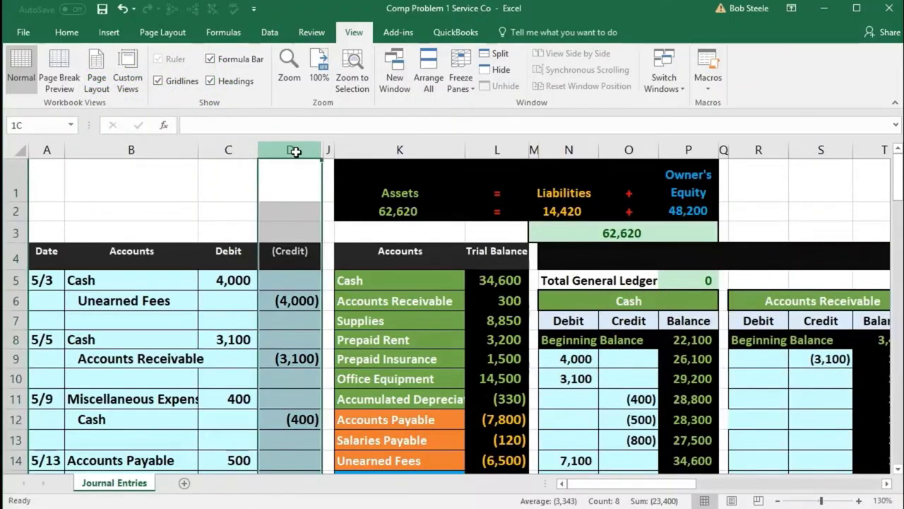
left_click_drag(296, 150, 337, 149)
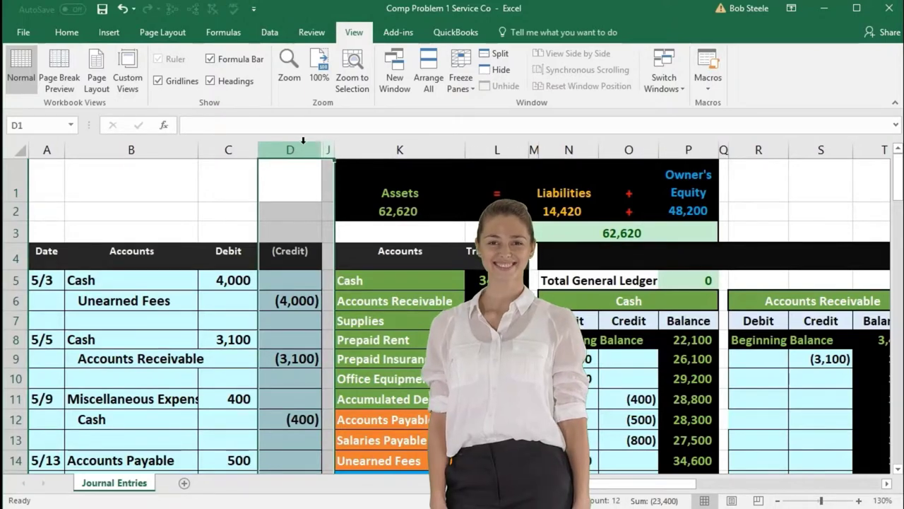
left_click_drag(299, 148, 327, 156)
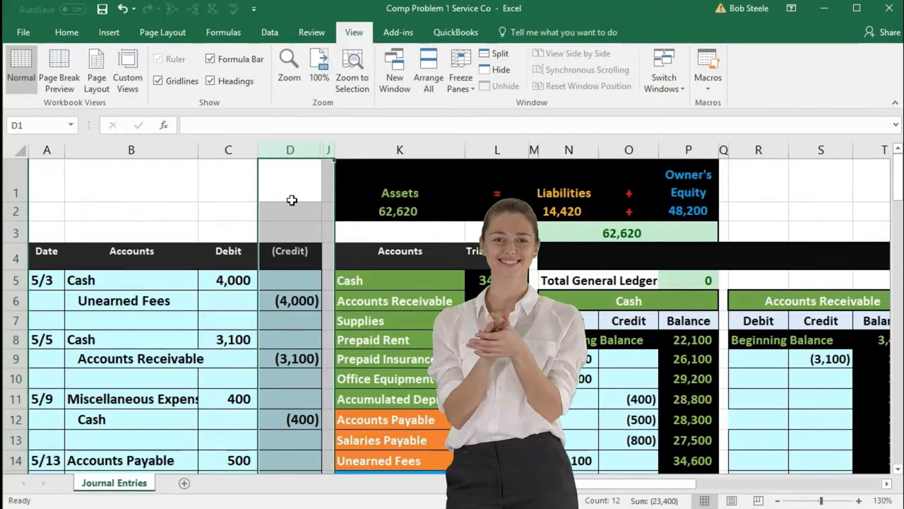
right_click(305, 226)
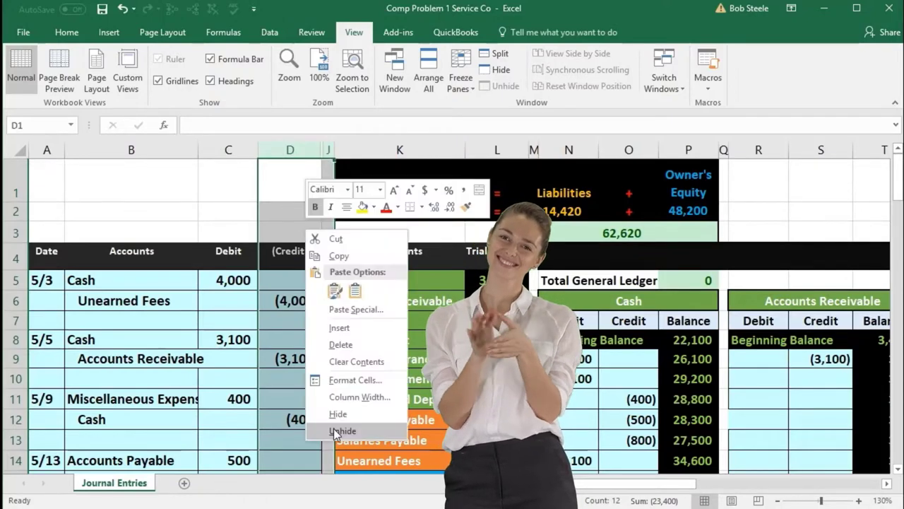
left_click(342, 431)
left_click(388, 319)
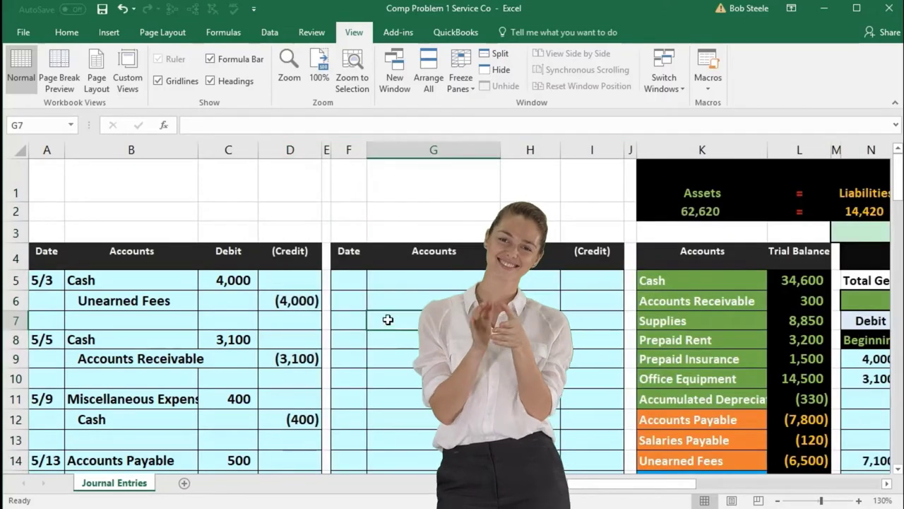
Examine the Activity list, the debit and credit of the 5/3 journal entry, and the trial balance total formula in L24
scroll(383, 274, "down", 10)
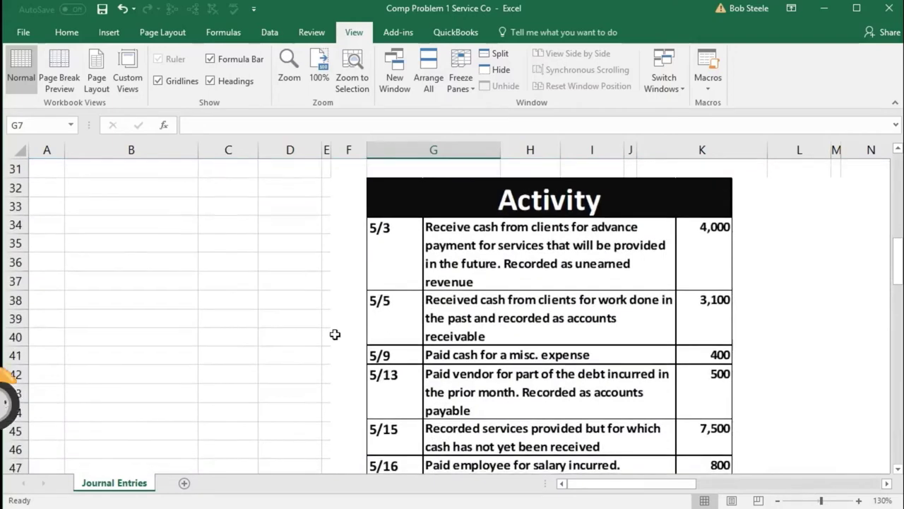
left_click(269, 285)
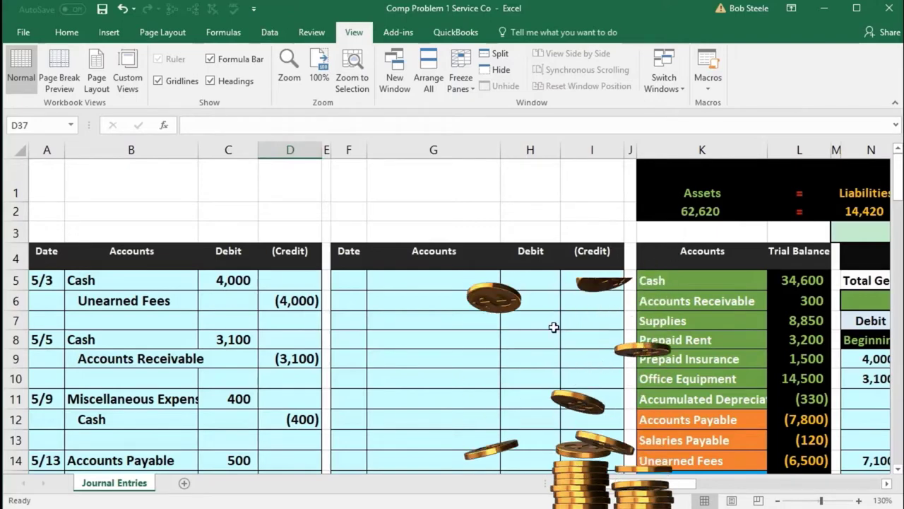
left_click_drag(244, 280, 272, 299)
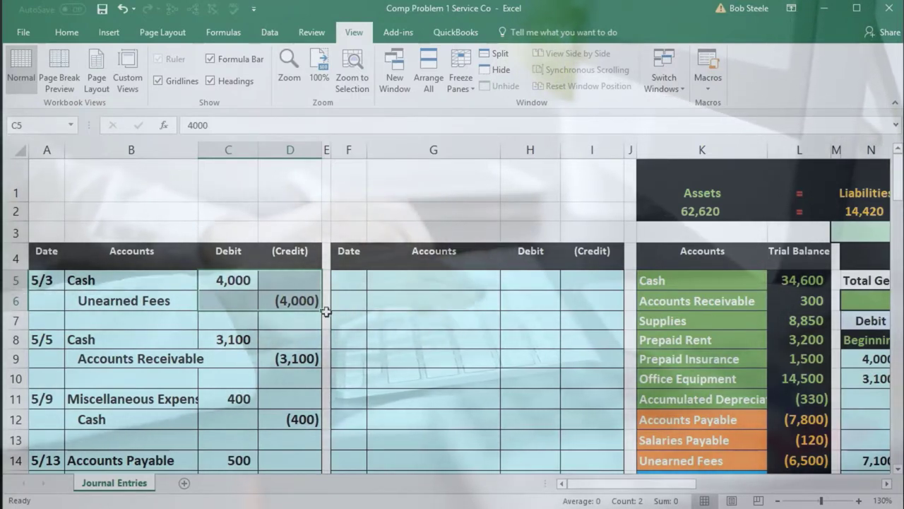
left_click(292, 300)
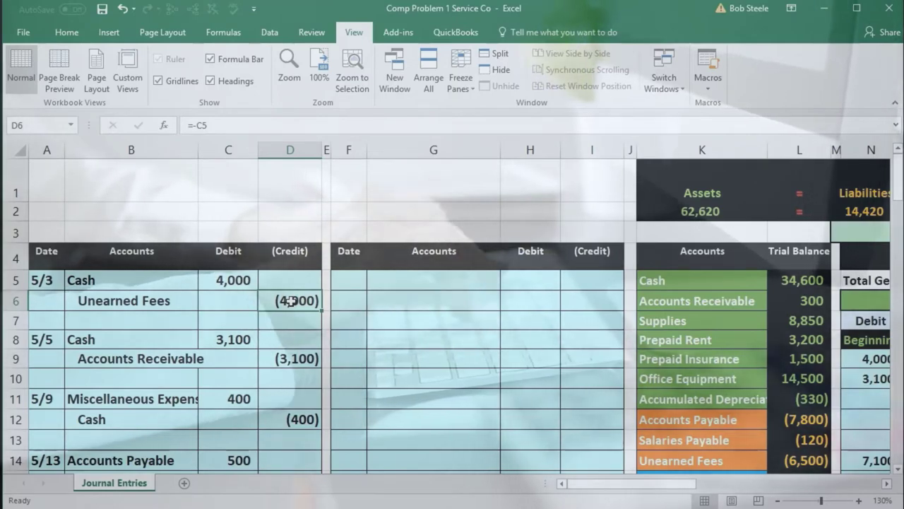
scroll(421, 312, "down", 1)
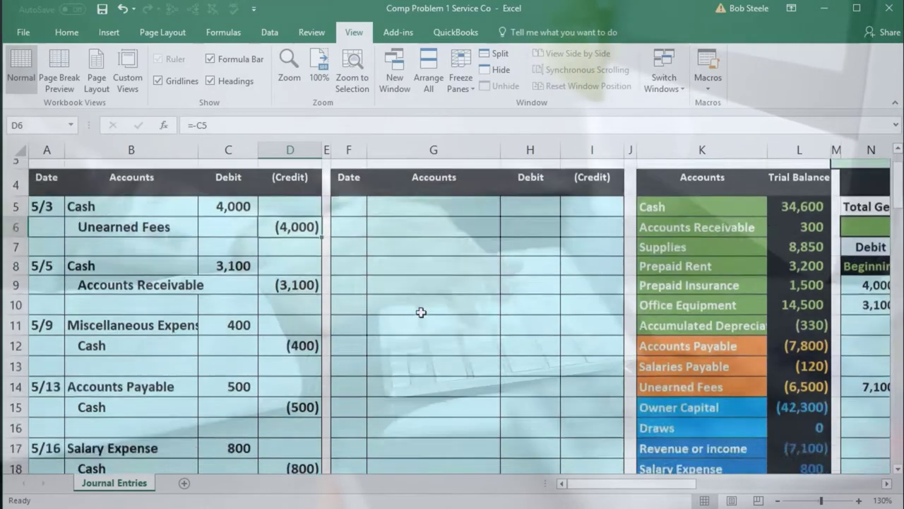
scroll(421, 312, "down", 2)
left_click(804, 456)
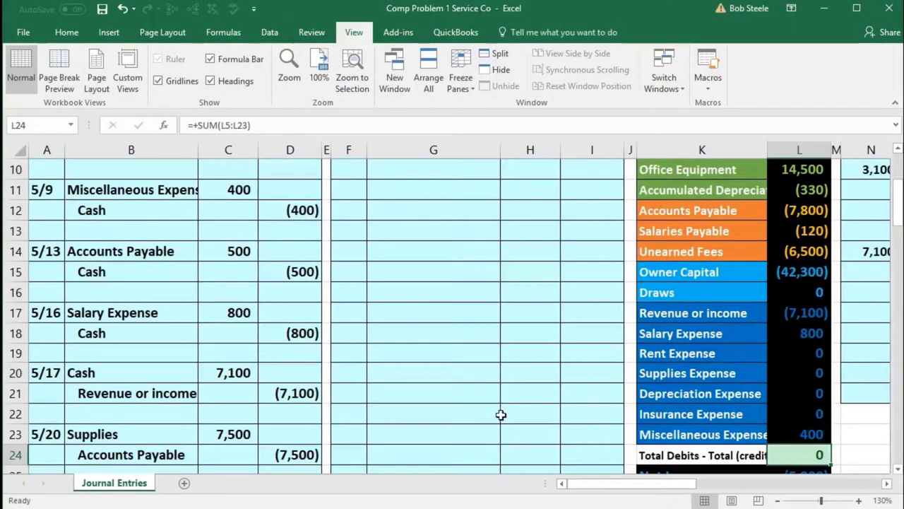
scroll(400, 374, "up", 3)
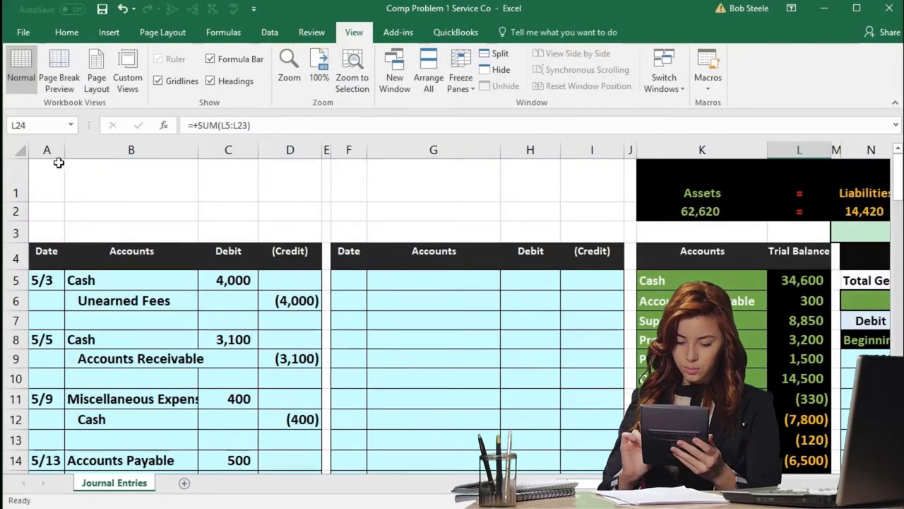
Hide columns A through E, which hold the first journal entry table
left_click_drag(48, 150, 325, 150)
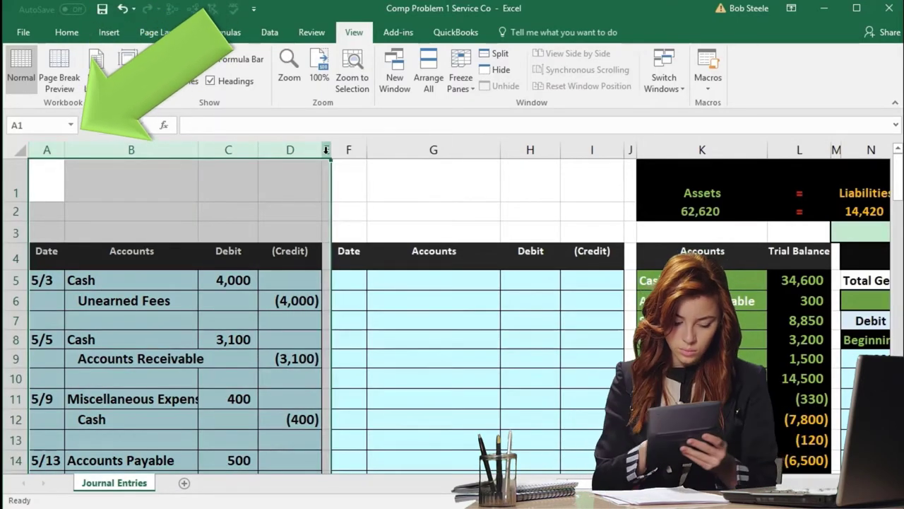
right_click(282, 192)
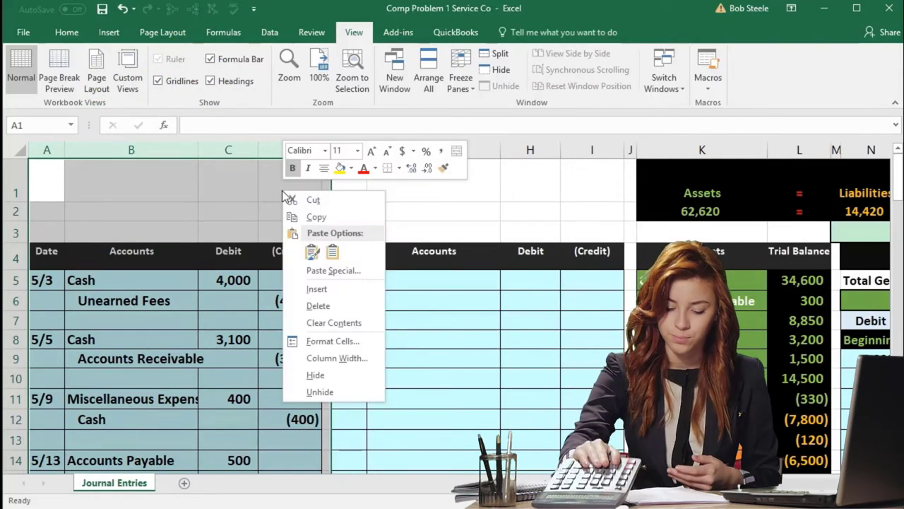
left_click(314, 375)
left_click(296, 366)
Look over the Activity list's transactions from 5/21 onward and return to the empty journal entry table
scroll(286, 367, "down", 8)
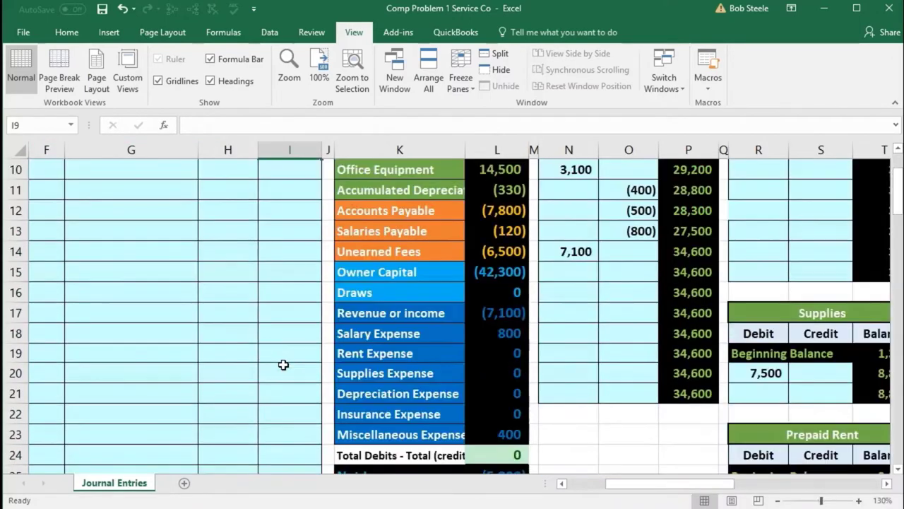
scroll(284, 369, "down", 1)
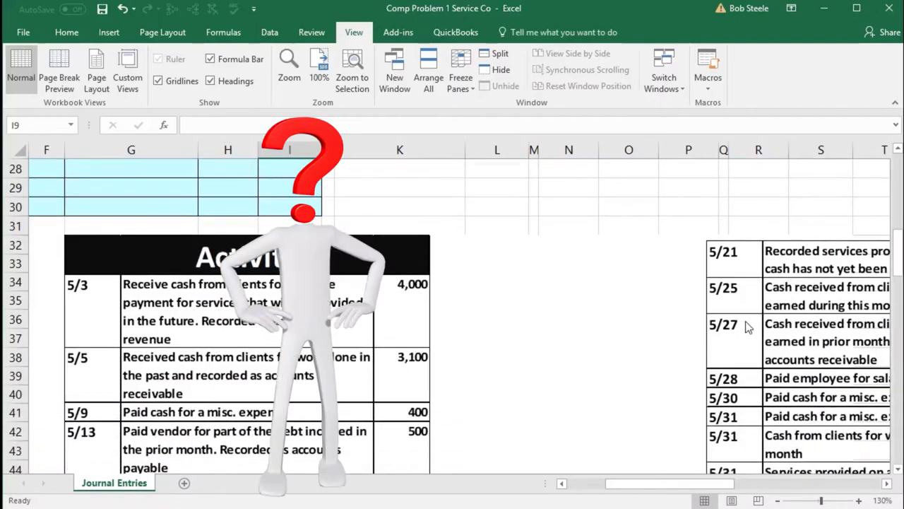
left_click_drag(700, 483, 731, 483)
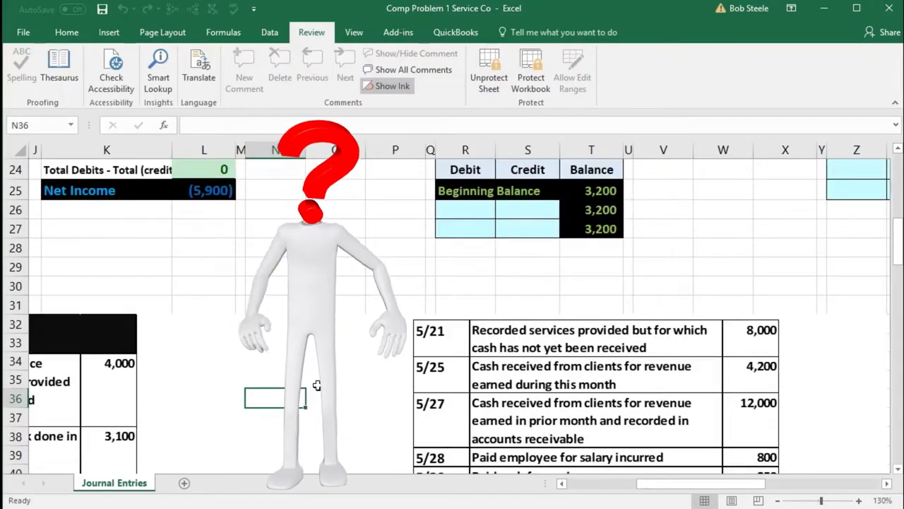
scroll(317, 385, "up", 2)
scroll(317, 385, "up", 2)
left_click_drag(666, 487, 574, 497)
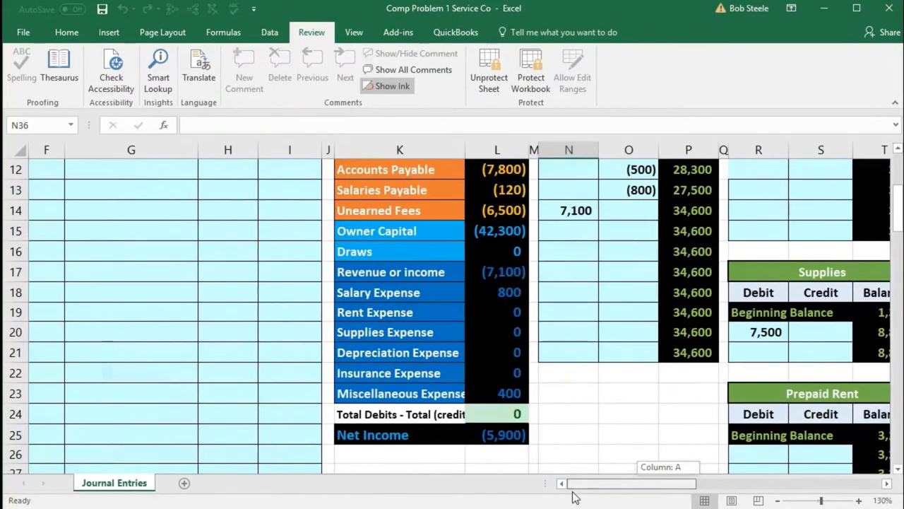
scroll(215, 391, "up", 3)
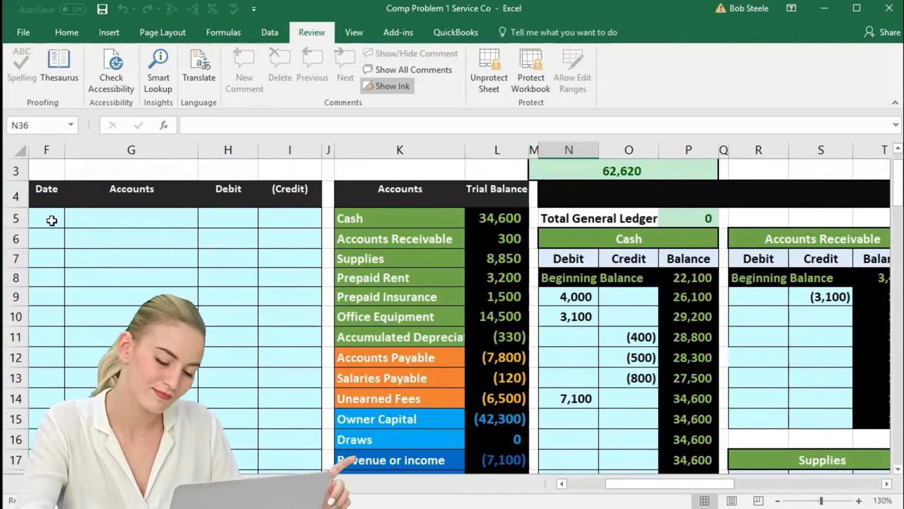
Examine the blank journal rows, the general ledger accounts from Cash to Accounts Payable, and the trial balance total in L24
left_click_drag(52, 220, 285, 269)
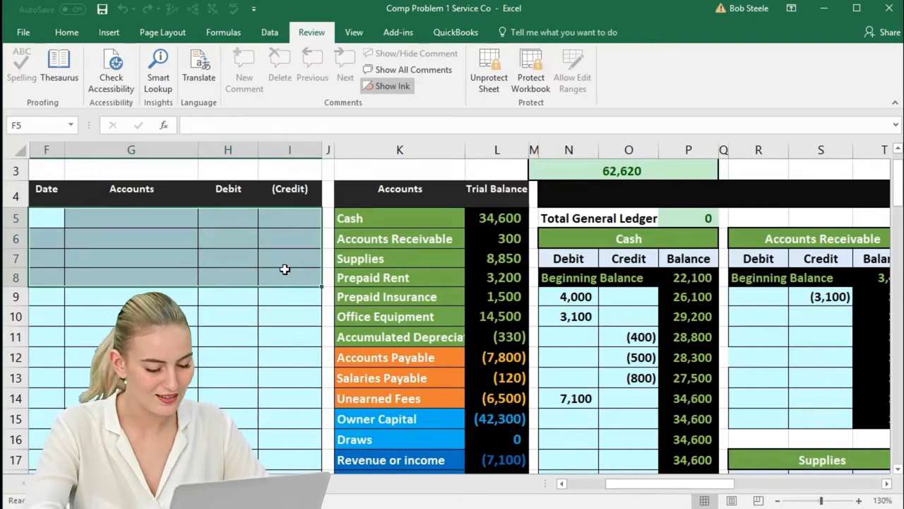
left_click(621, 239)
left_click_drag(728, 484, 777, 497)
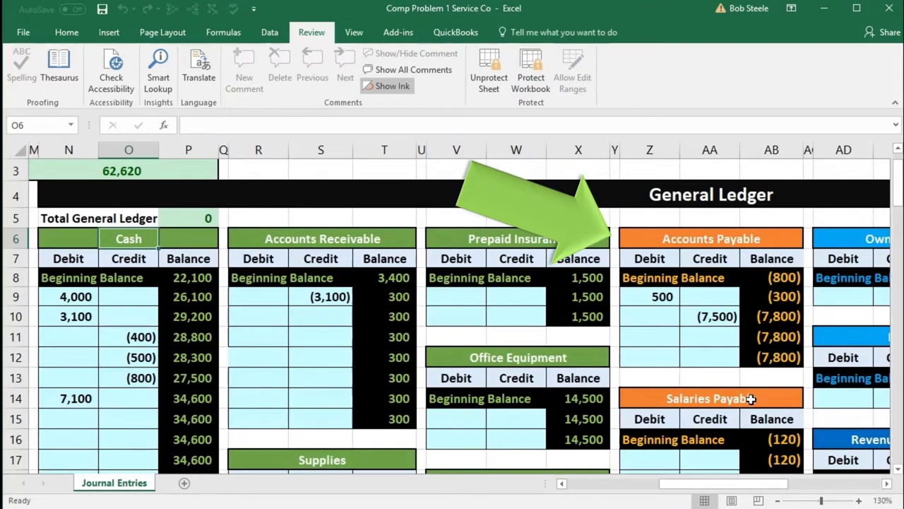
left_click_drag(751, 480, 644, 498)
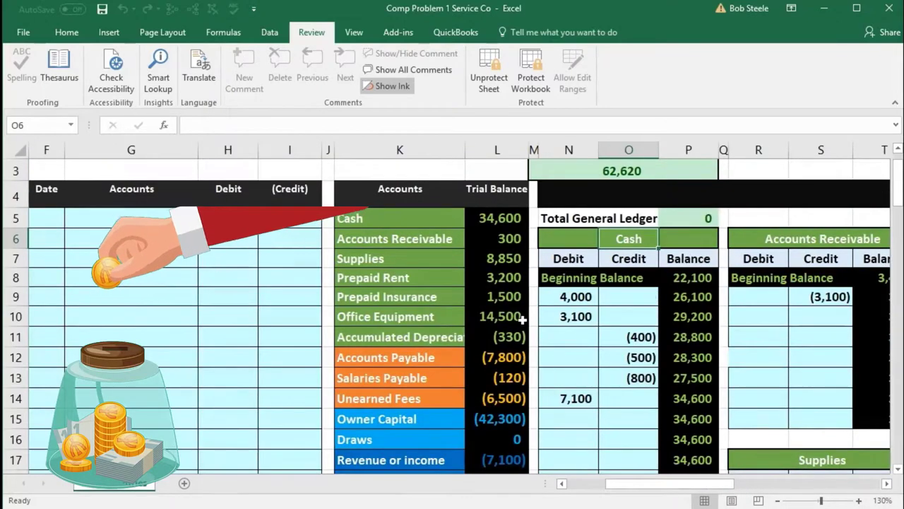
scroll(522, 320, "down", 3)
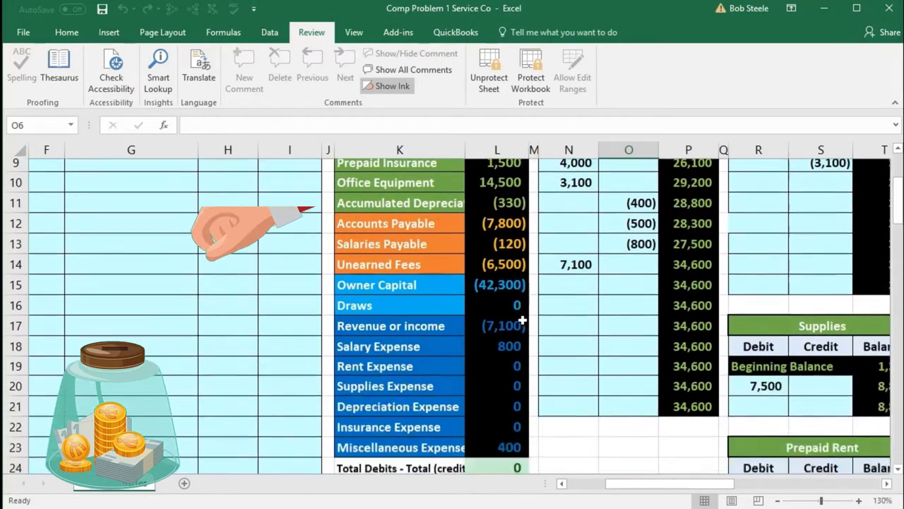
left_click(515, 413)
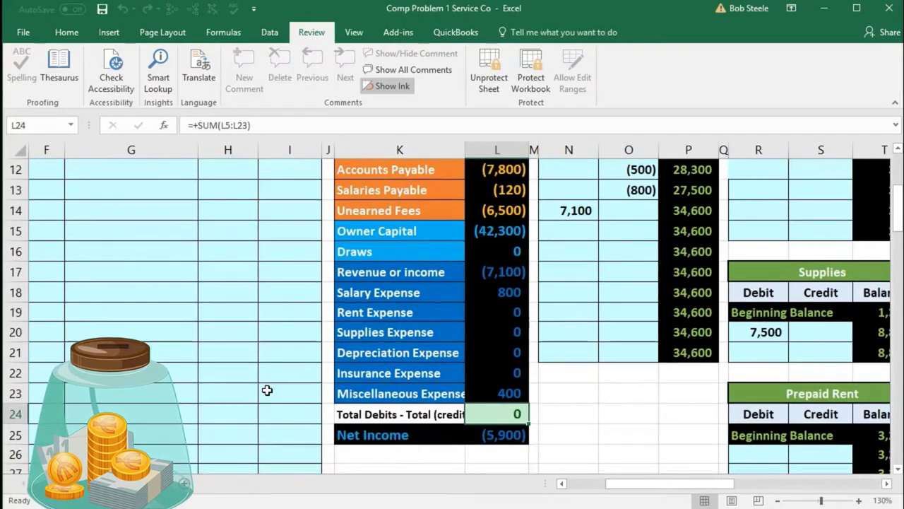
scroll(267, 390, "down", 4)
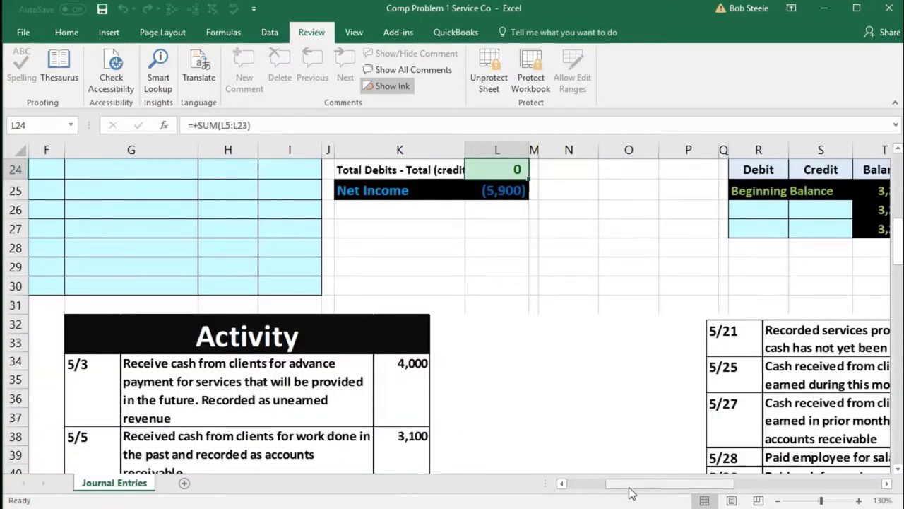
Check the 5/21 transaction in the Activity list and enter the date 5/21 in F5 of the journal table
left_click_drag(631, 492, 664, 489)
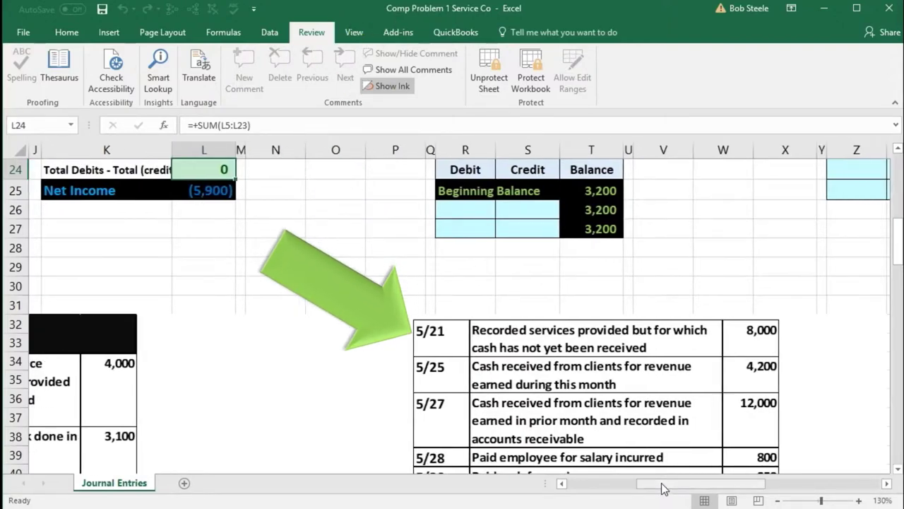
left_click_drag(664, 489, 633, 489)
scroll(264, 346, "up", 8)
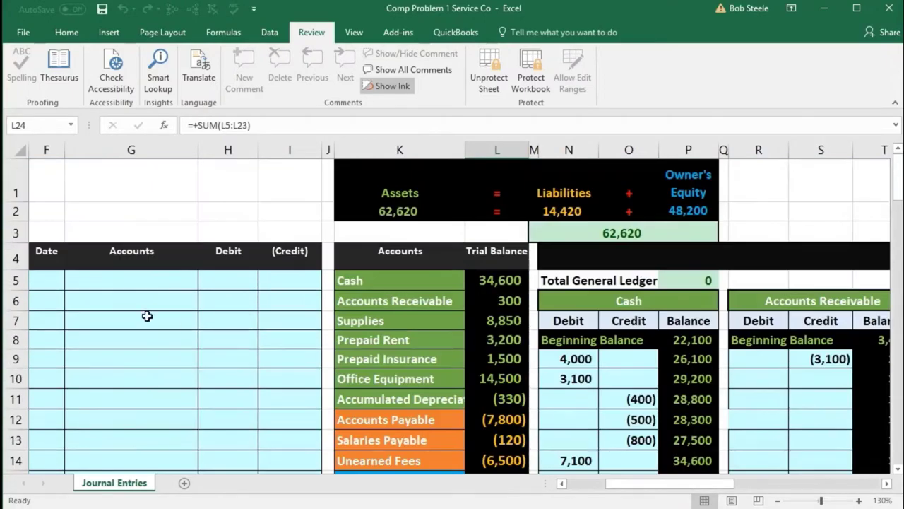
left_click(49, 278)
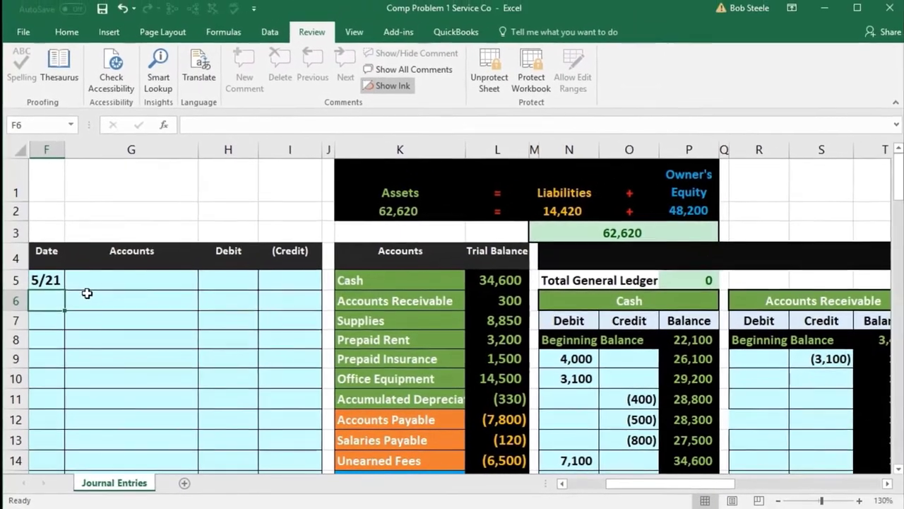
Copy the Accounts Receivable account name from the trial balance and paste it as values into G5 of the 5/21 entry
left_click(385, 264)
left_click_drag(431, 288, 477, 283)
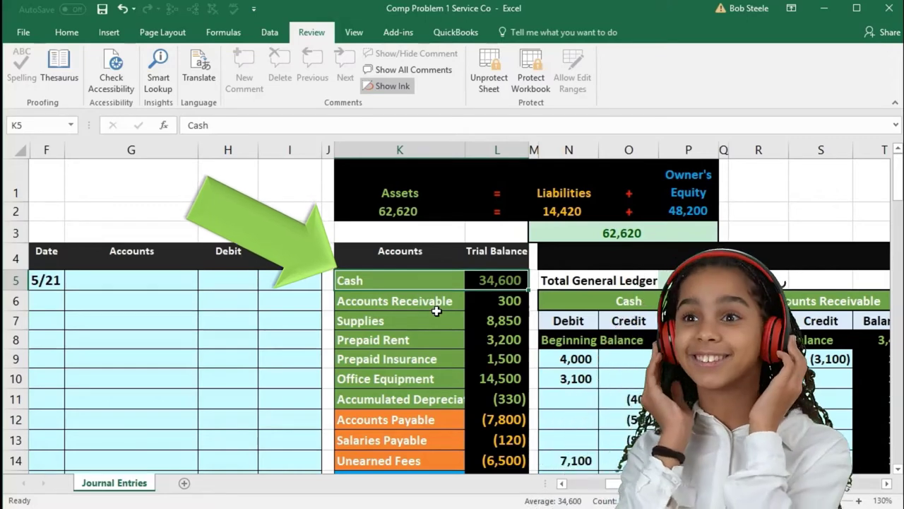
left_click(437, 311)
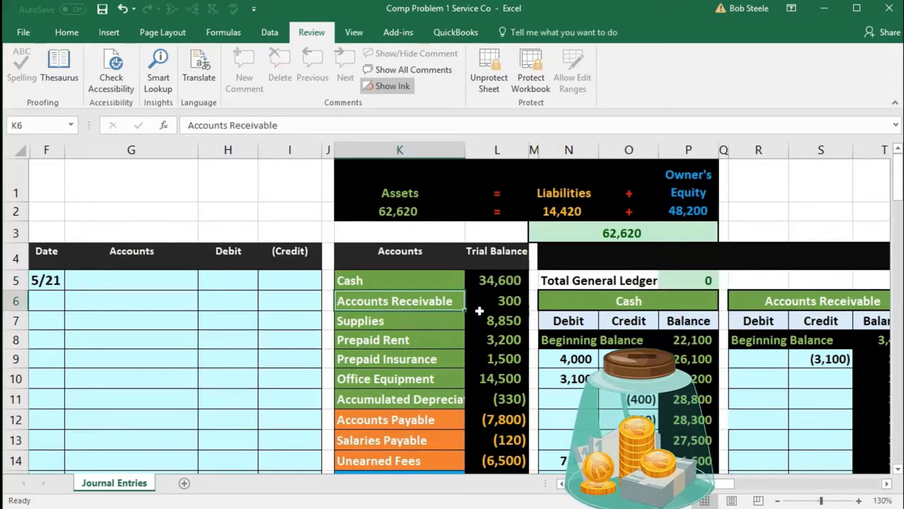
right_click(427, 300)
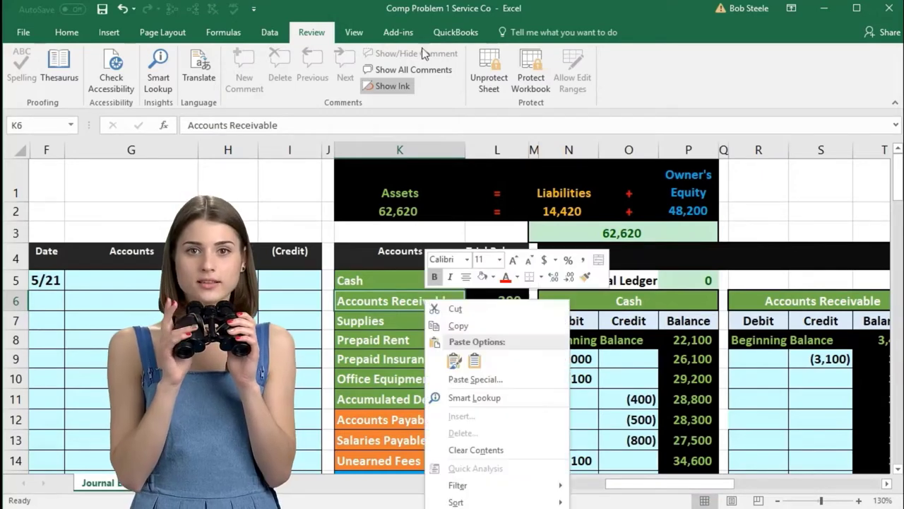
left_click(456, 326)
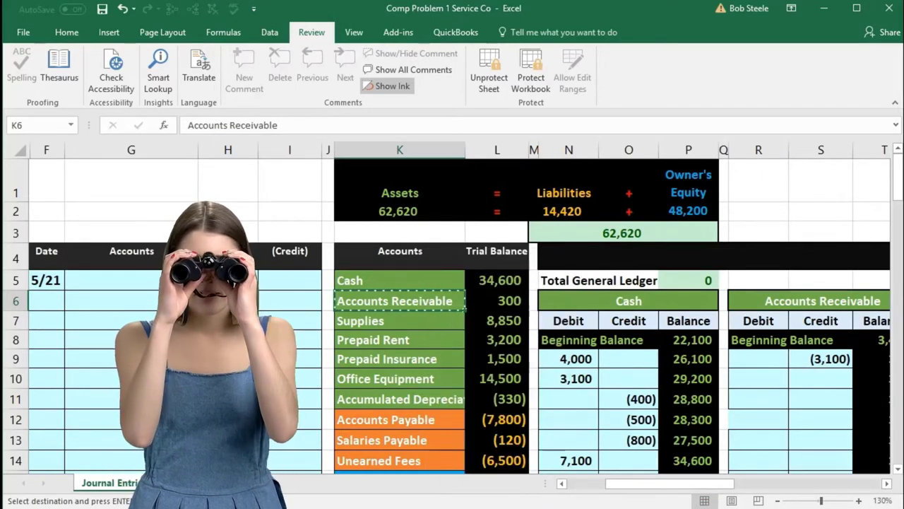
left_click(131, 280)
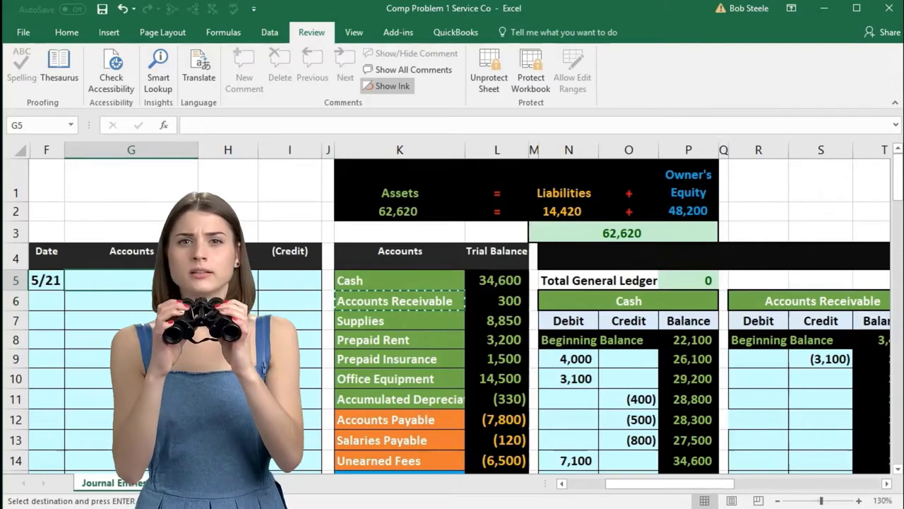
right_click(171, 284)
left_click(220, 344)
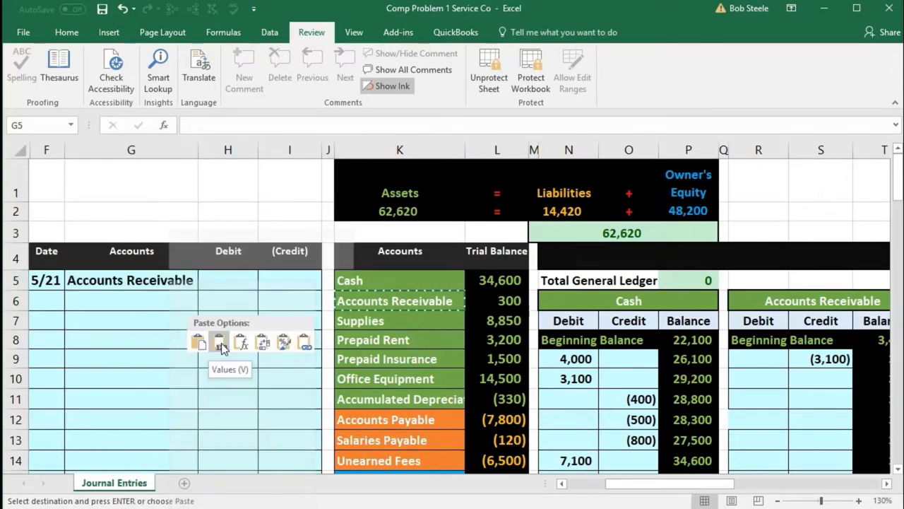
Enter 8000 as the Accounts Receivable debit in H5
scroll(460, 371, "down", 6)
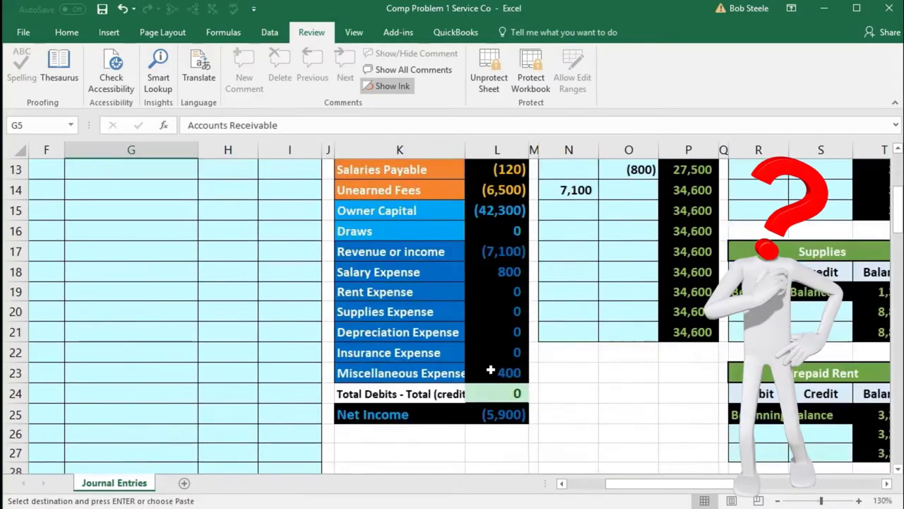
left_click_drag(647, 486, 672, 490)
key("Right")
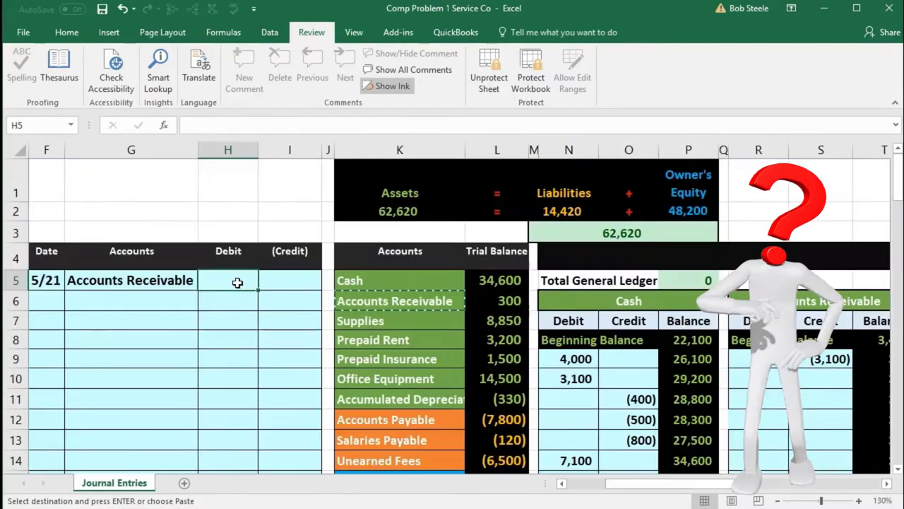
type("8000")
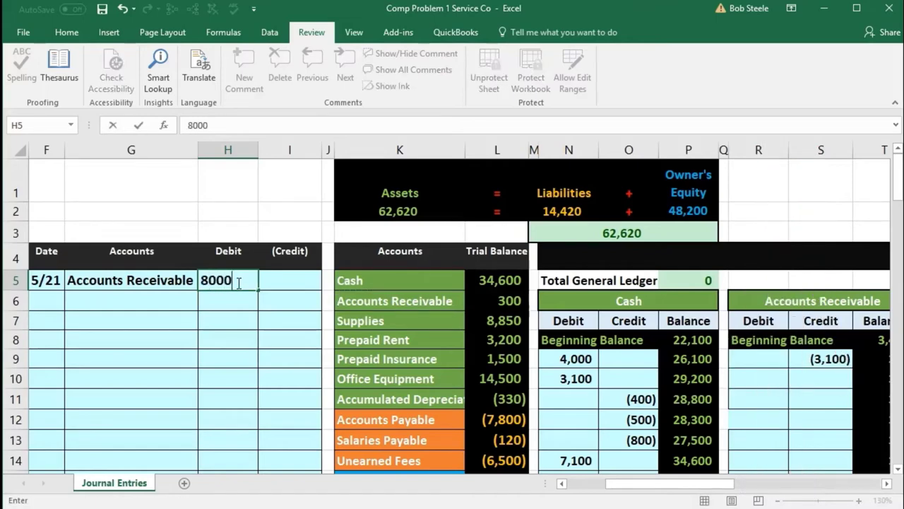
key("Return")
Enter the credit in I6 as a formula that takes the negative of the debit in H5
key("Right")
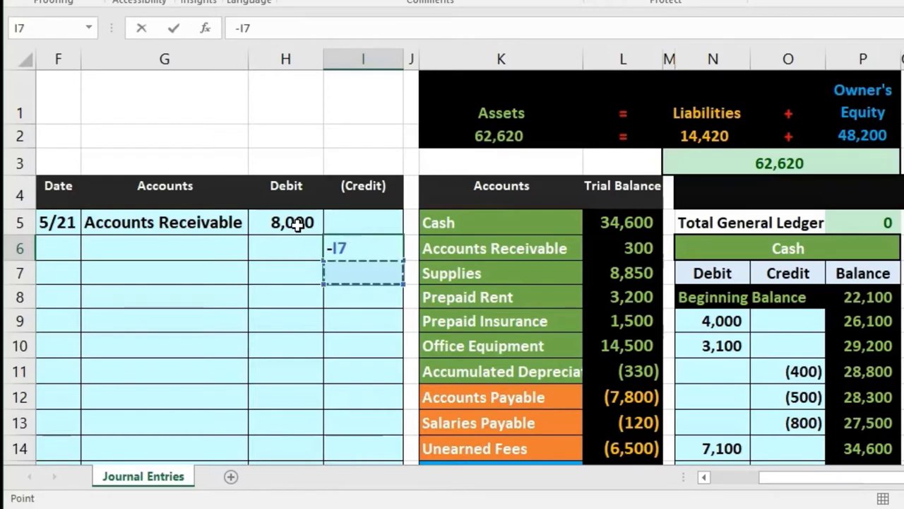
key("Left")
key("Up")
key("Up")
key("Return")
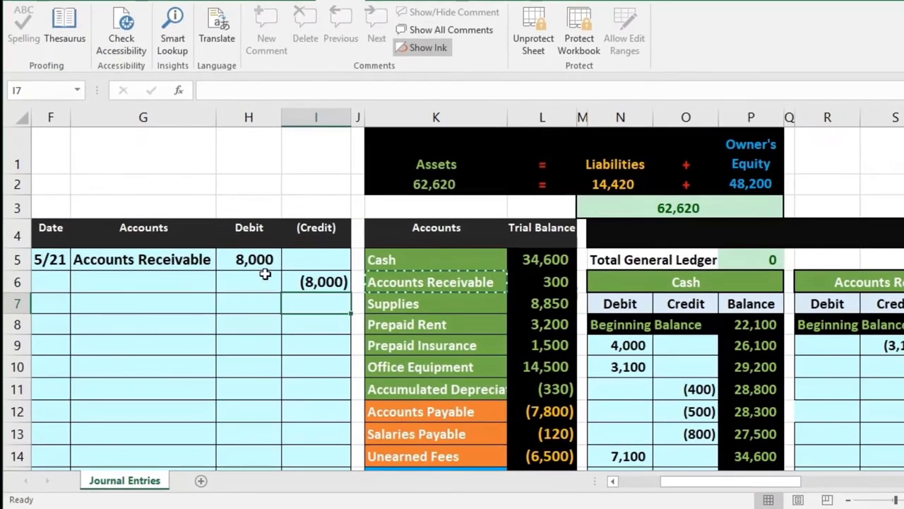
Copy the Revenue or income account name from K17 of the trial balance and paste it as values into G6
left_click(177, 277)
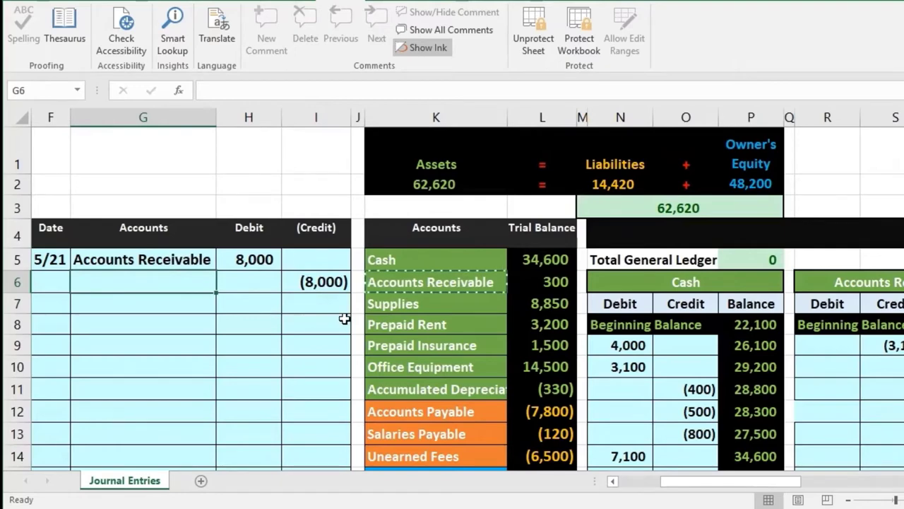
scroll(344, 319, "down", 1)
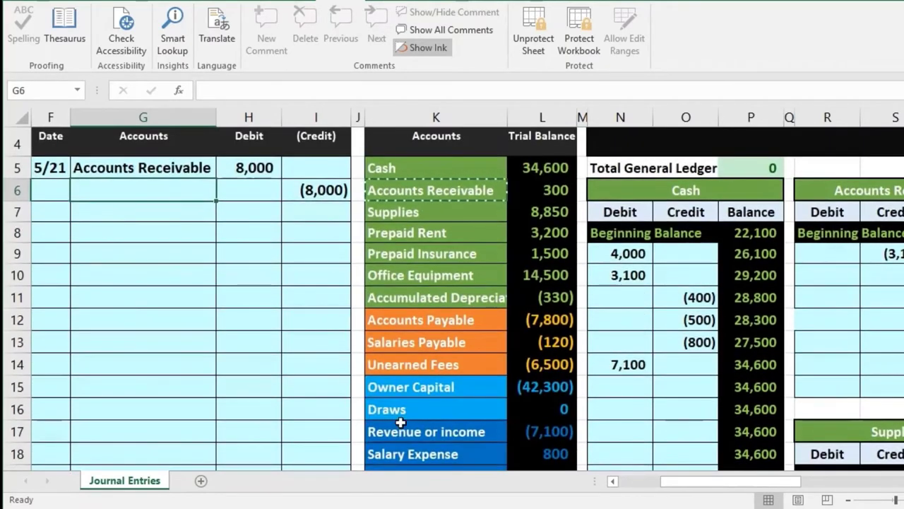
left_click(418, 438)
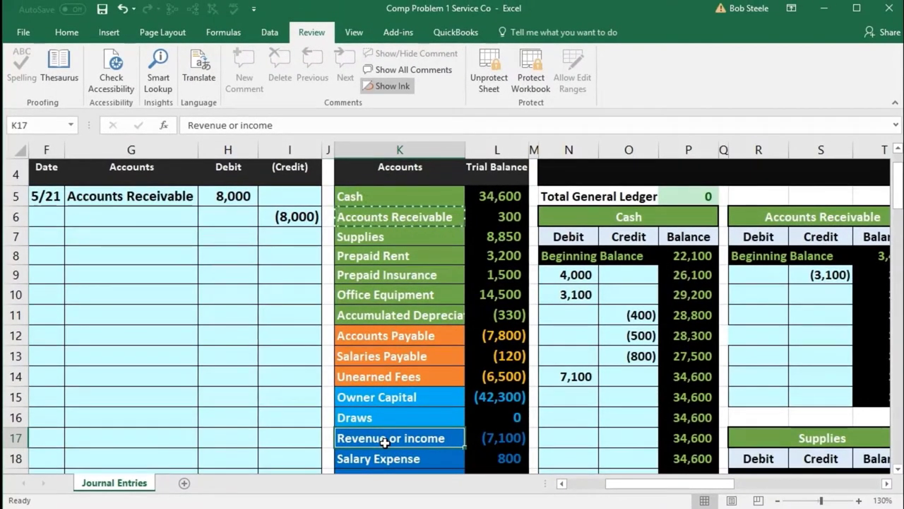
right_click(387, 441)
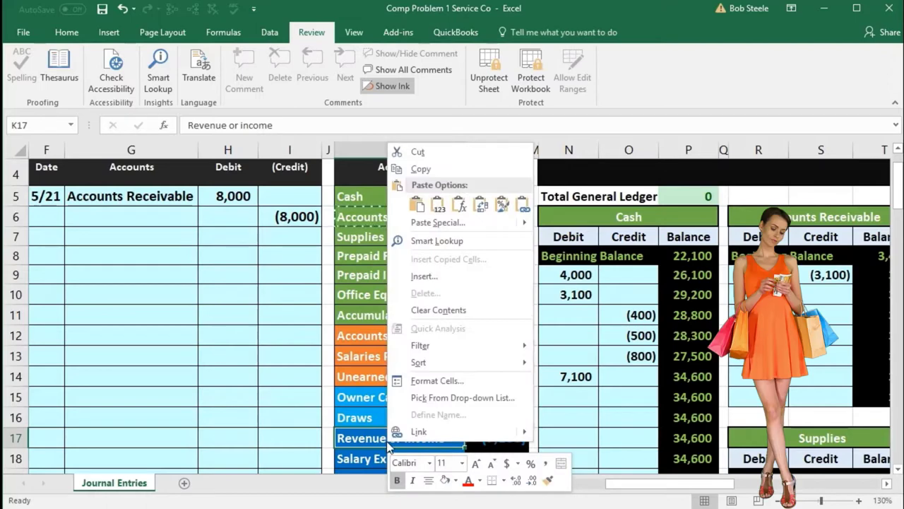
left_click(425, 170)
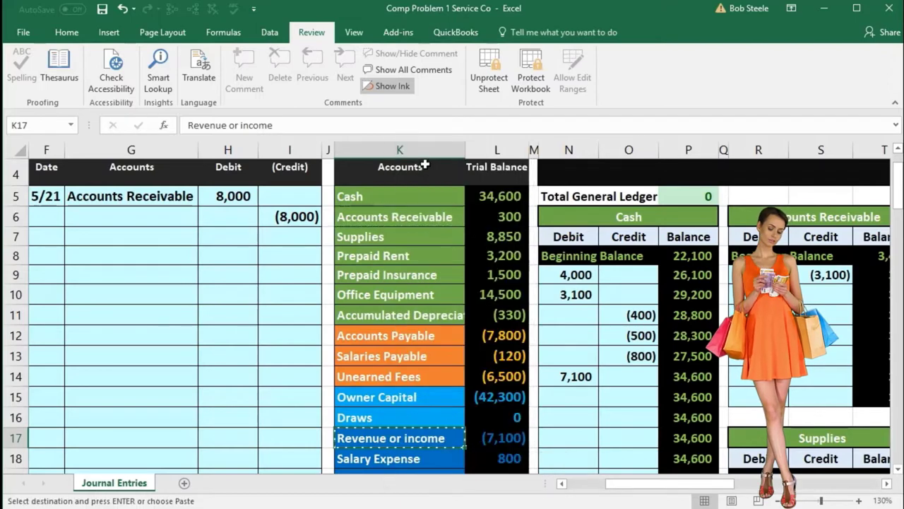
left_click(145, 219)
right_click(144, 219)
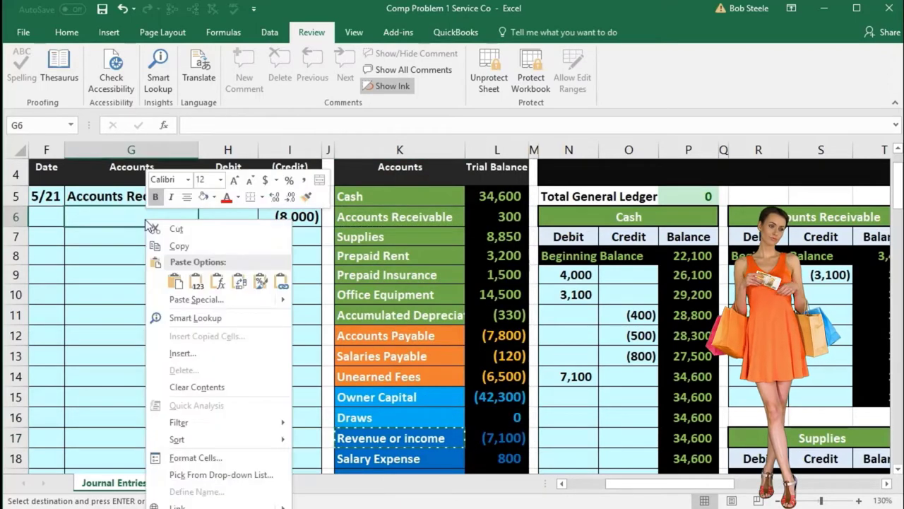
left_click(197, 281)
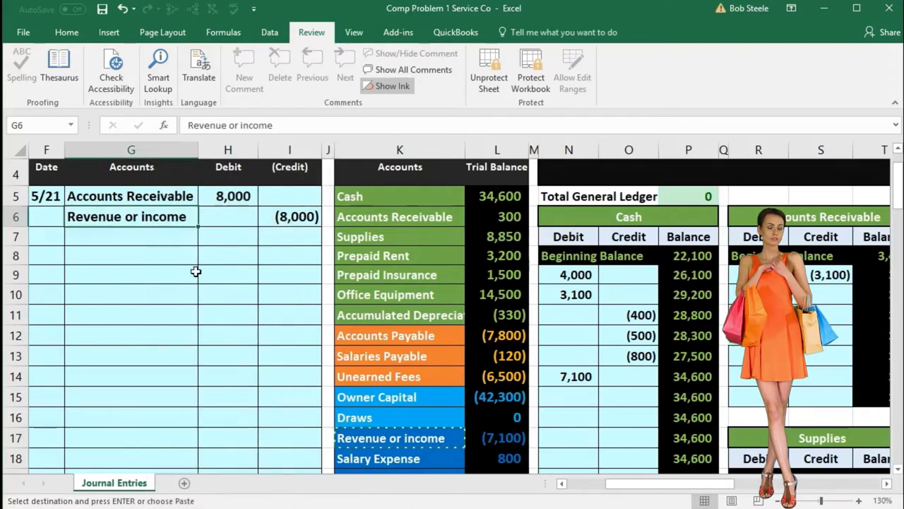
Indent the credited account name Revenue or income in G6 by adding leading spaces
key("Escape")
double_click(69, 216)
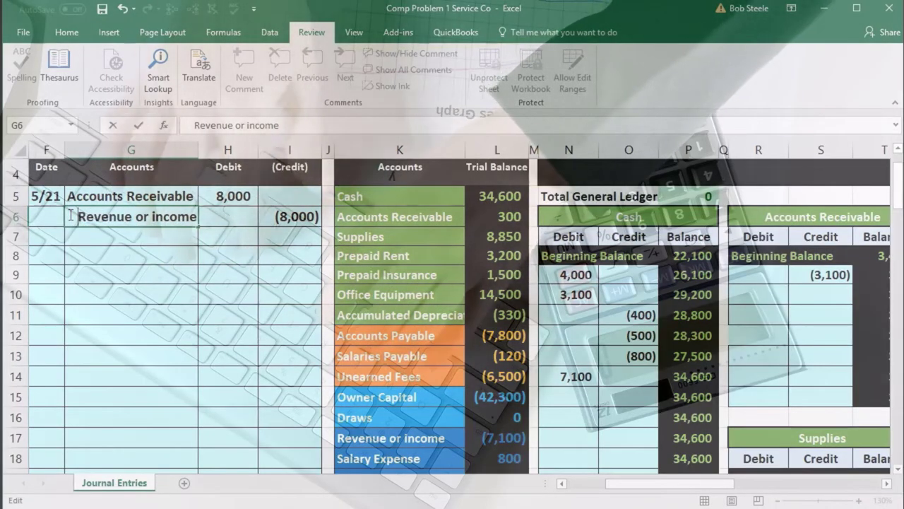
key("Return")
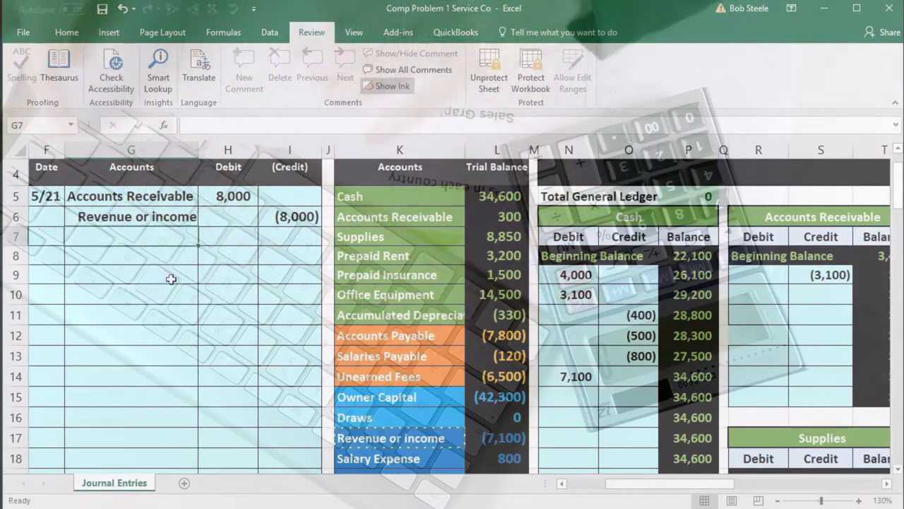
Freeze the panes at J4 to keep journal columns F to I fixed, and check this by viewing the general ledger and returning
scroll(171, 279, "up", 1)
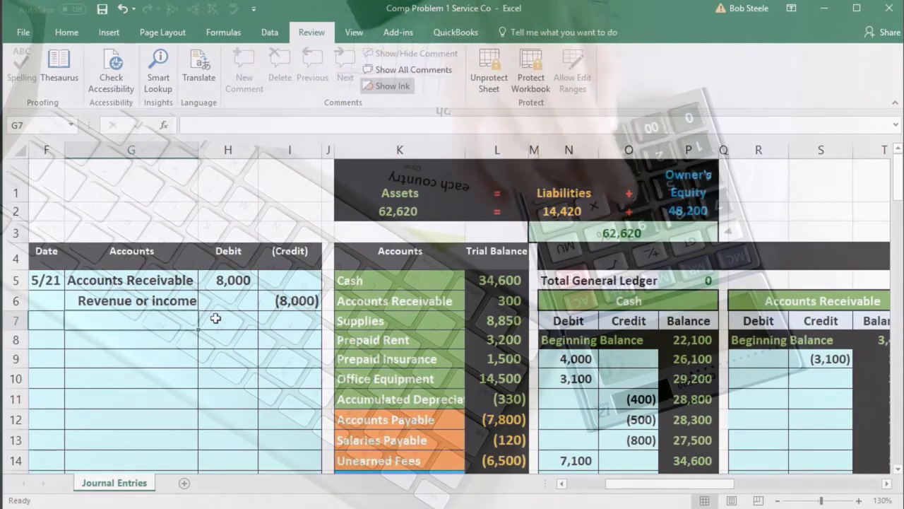
scroll(215, 319, "down", 1)
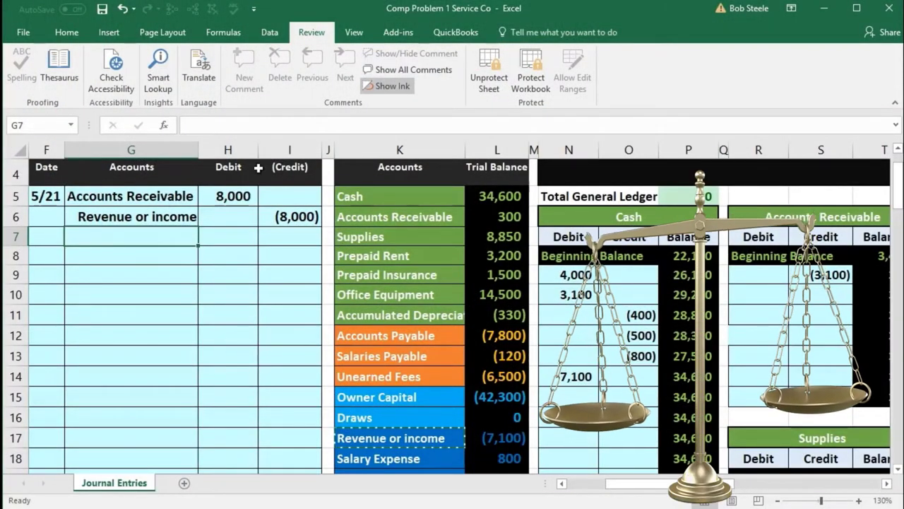
left_click(326, 173)
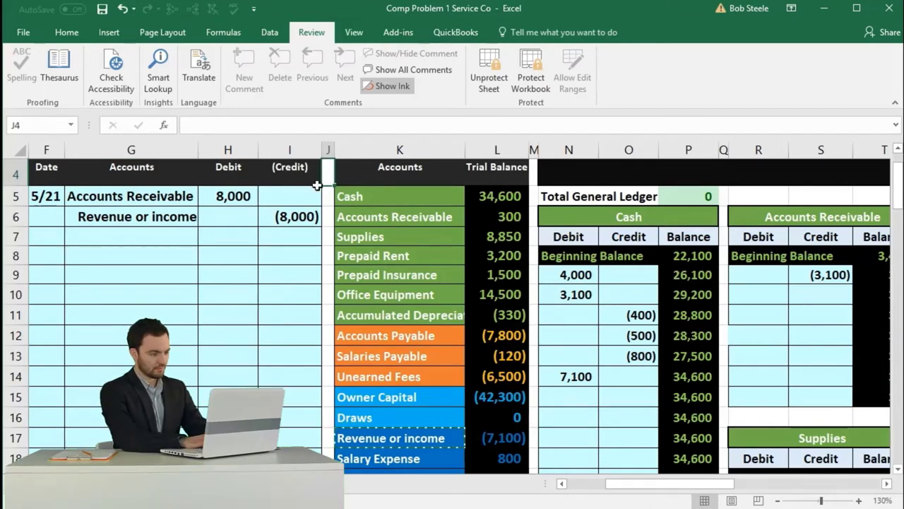
scroll(308, 234, "up", 1)
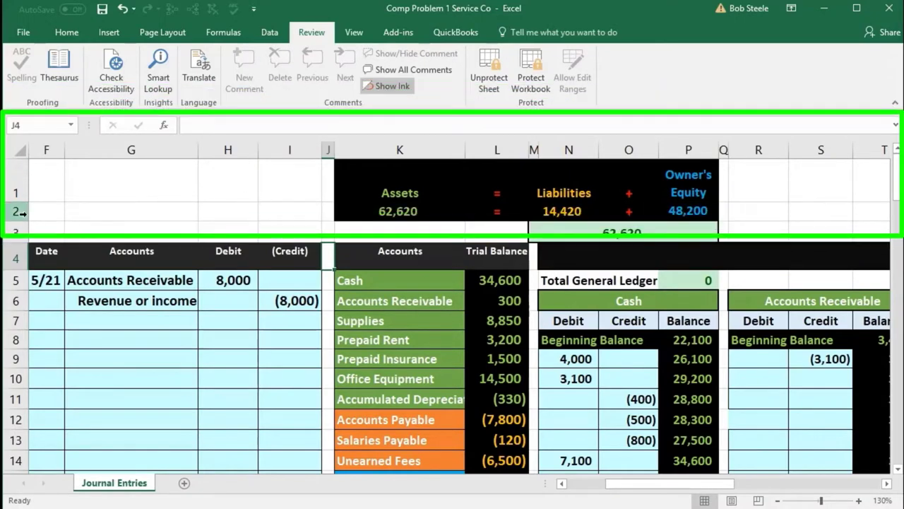
scroll(155, 216, "down", 1)
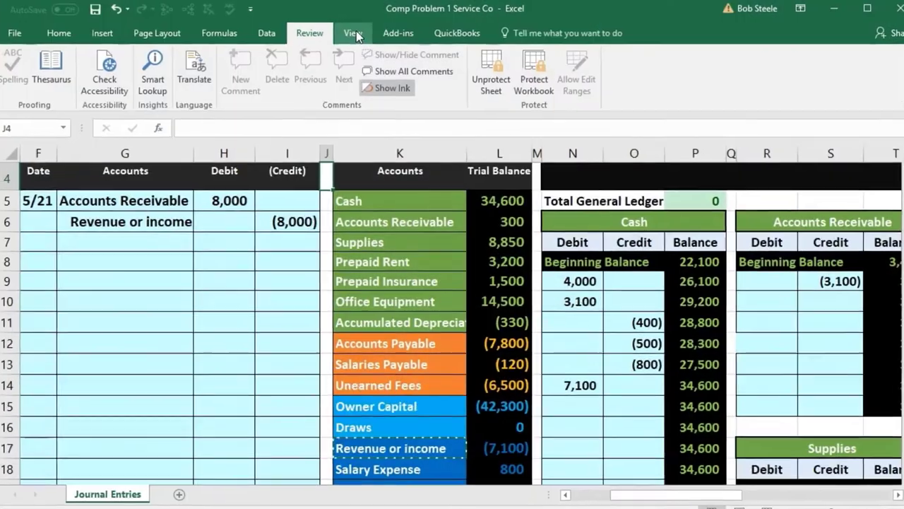
left_click(353, 33)
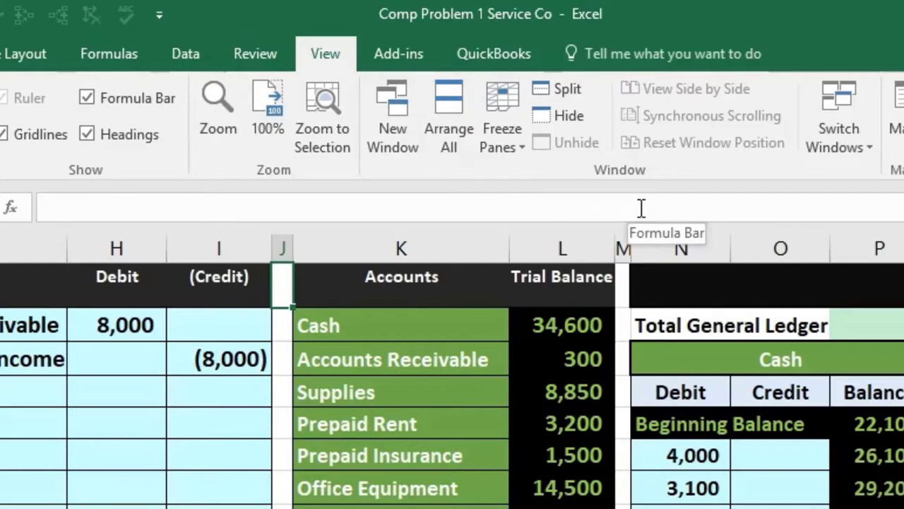
left_click(500, 143)
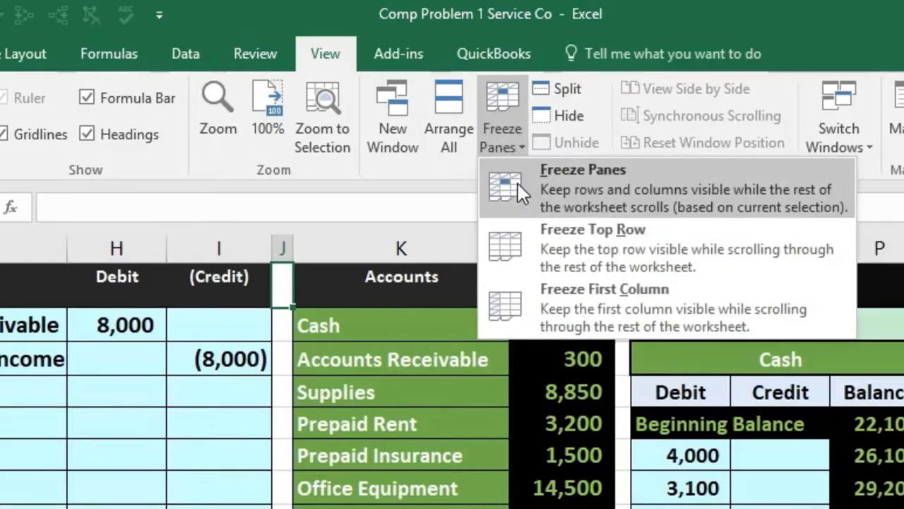
left_click(518, 183)
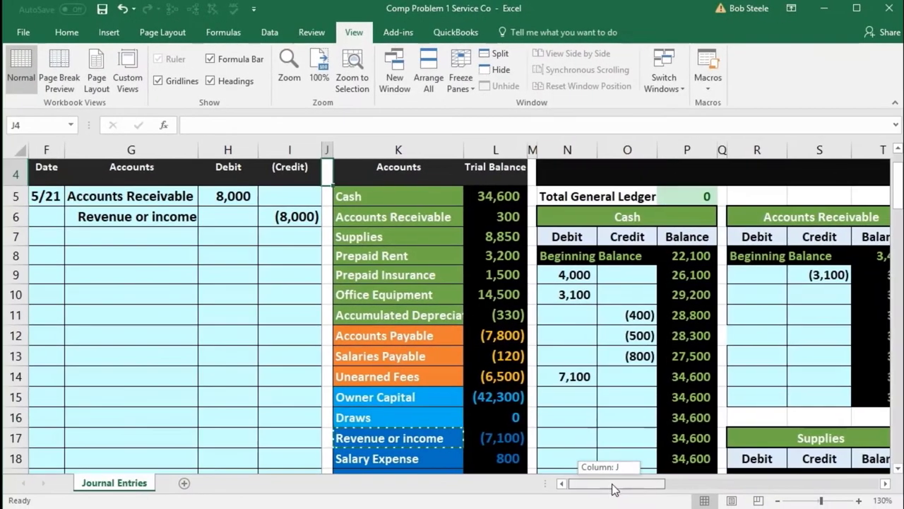
left_click_drag(636, 494, 749, 507)
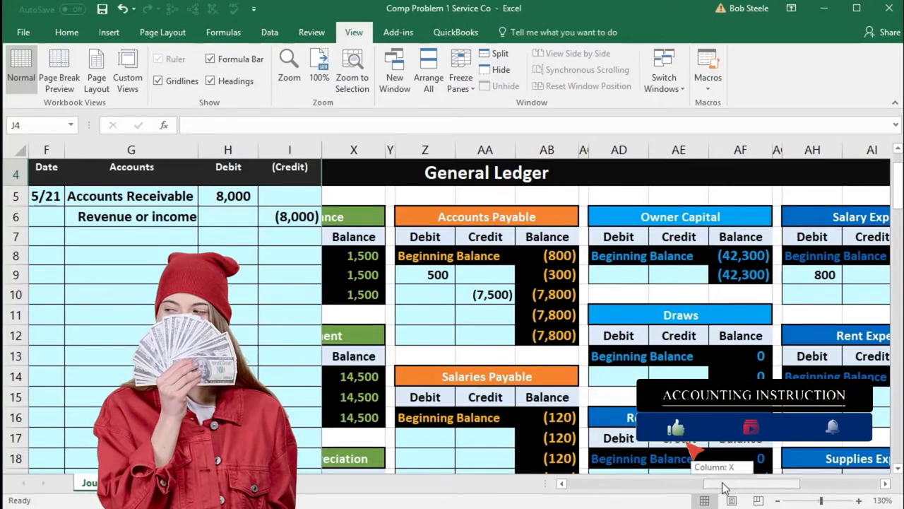
left_click_drag(725, 488, 570, 488)
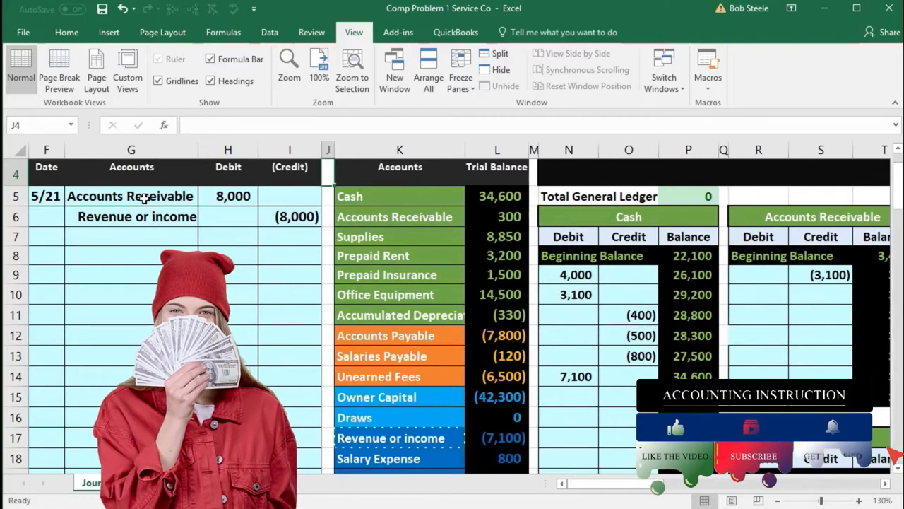
Post the 5/21 debit to the Accounts Receivable ledger by linking R10 to the journal debit in H5
left_click_drag(144, 198, 217, 194)
left_click(428, 213)
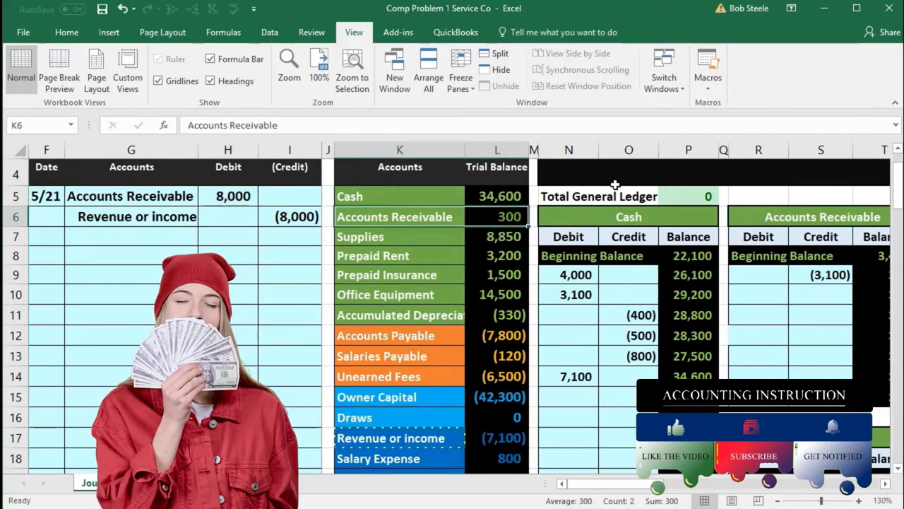
left_click(761, 293)
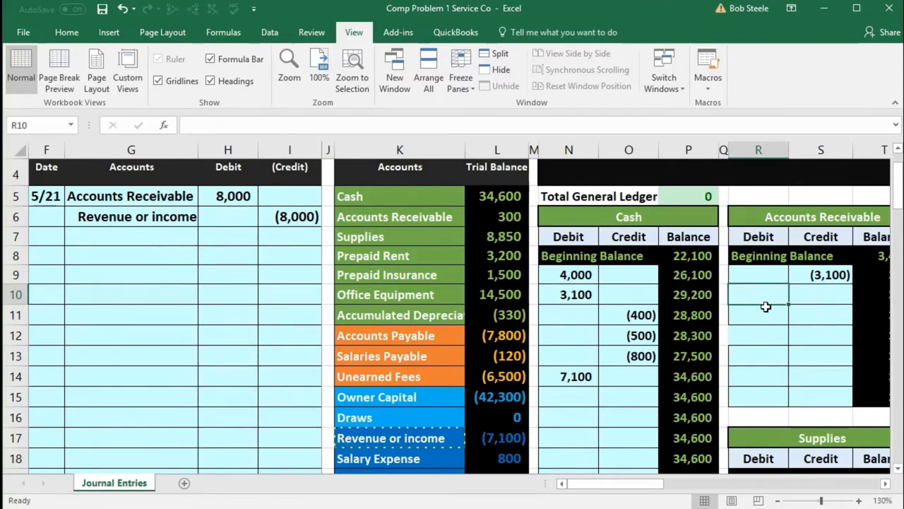
type("=")
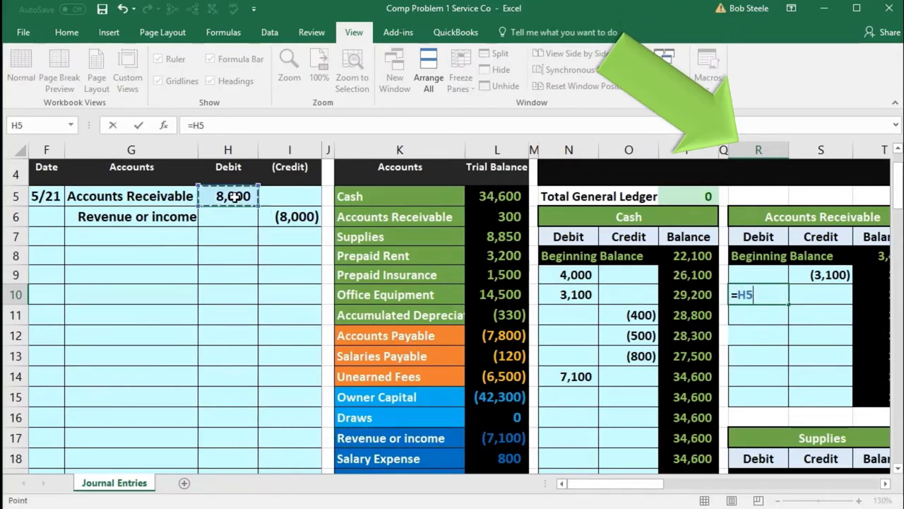
left_click(886, 484)
left_click(886, 484)
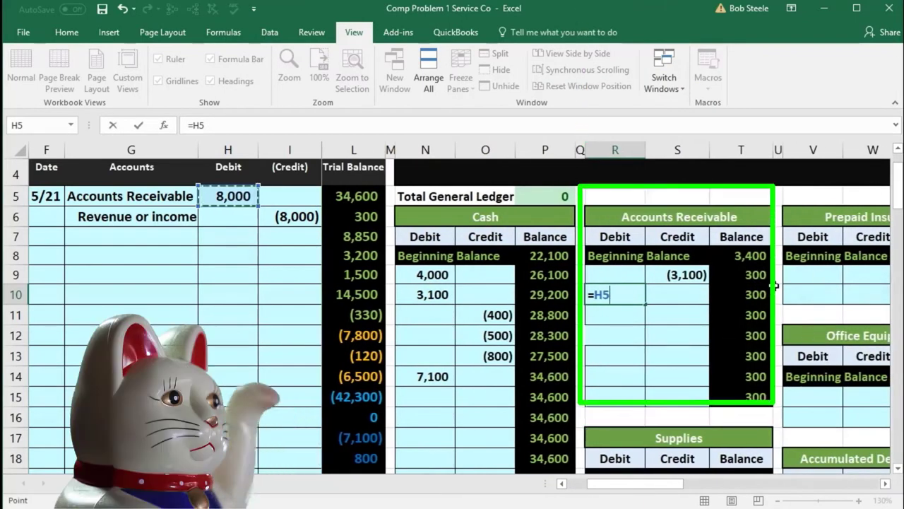
key("Return")
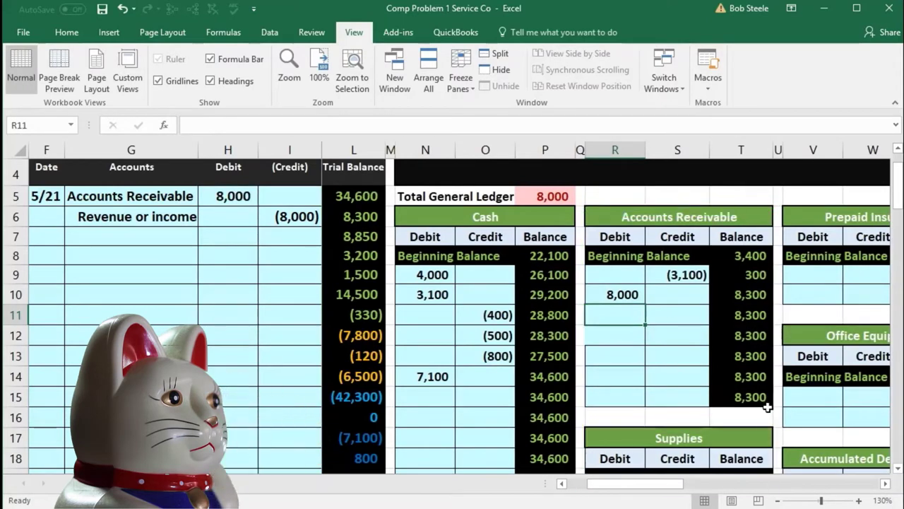
Check the Accounts Receivable balance in L6 of the trial balance and the debits-minus-credits total in L24
left_click(562, 484)
left_click(561, 484)
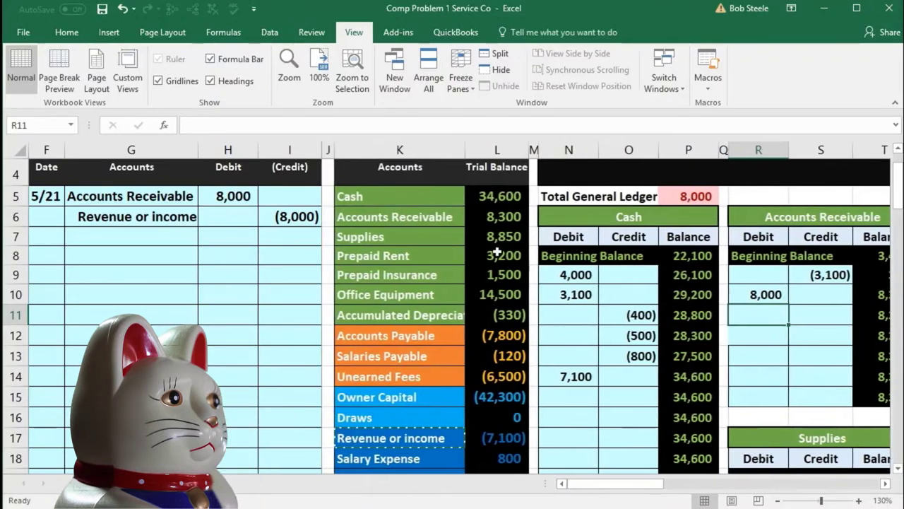
left_click(495, 216)
scroll(496, 239, "down", 1)
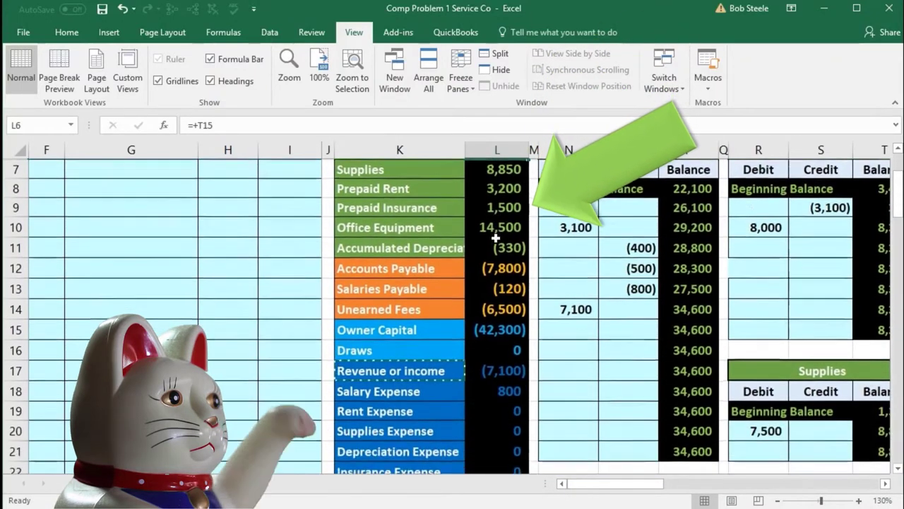
scroll(496, 238, "down", 1)
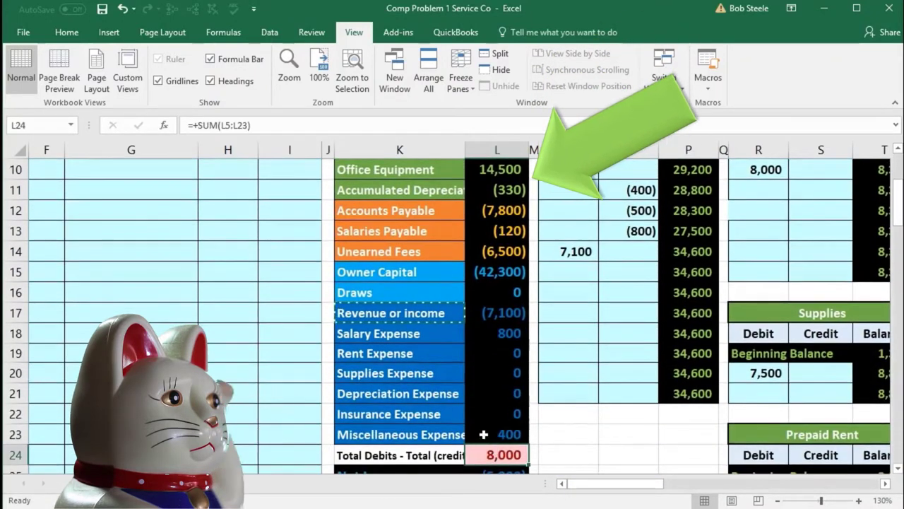
Trace the Revenue or income account through the trial balance order and locate its ledger account in the general ledger
scroll(487, 377, "up", 2)
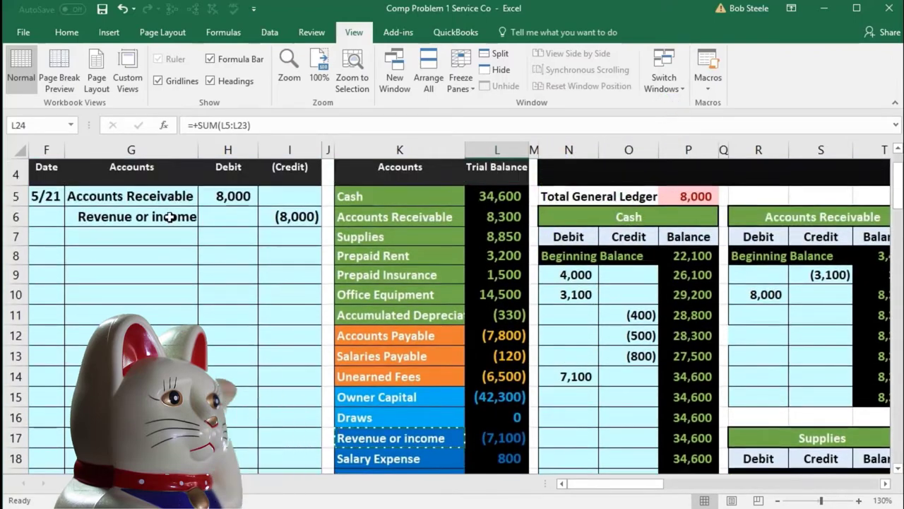
left_click_drag(170, 217, 288, 214)
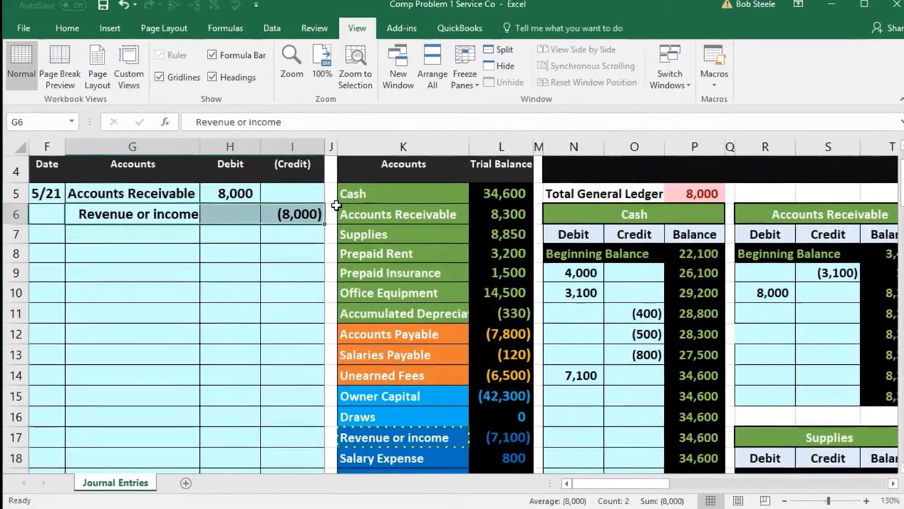
left_click_drag(353, 197, 358, 308)
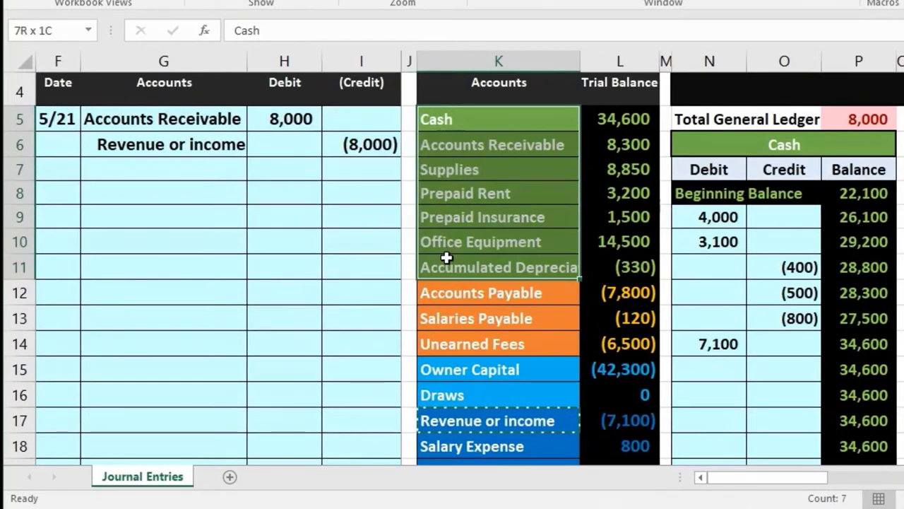
left_click_drag(447, 258, 450, 332)
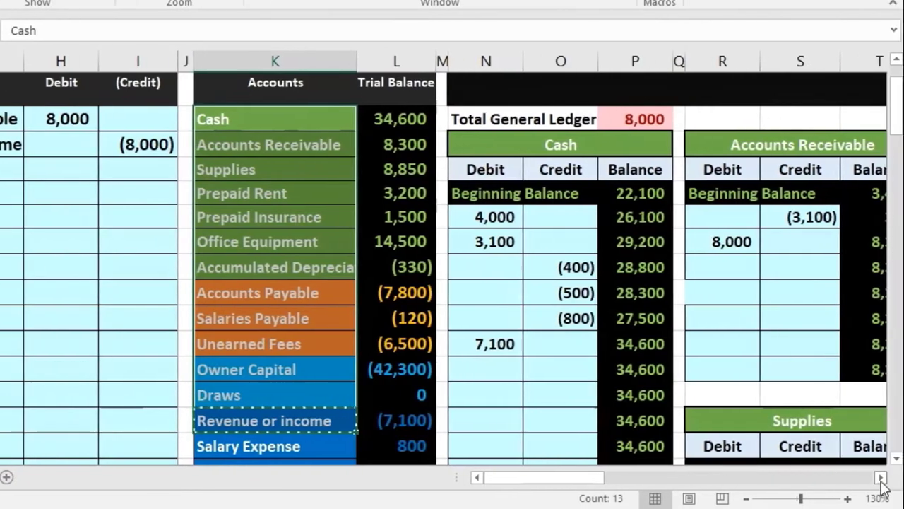
left_click(881, 477)
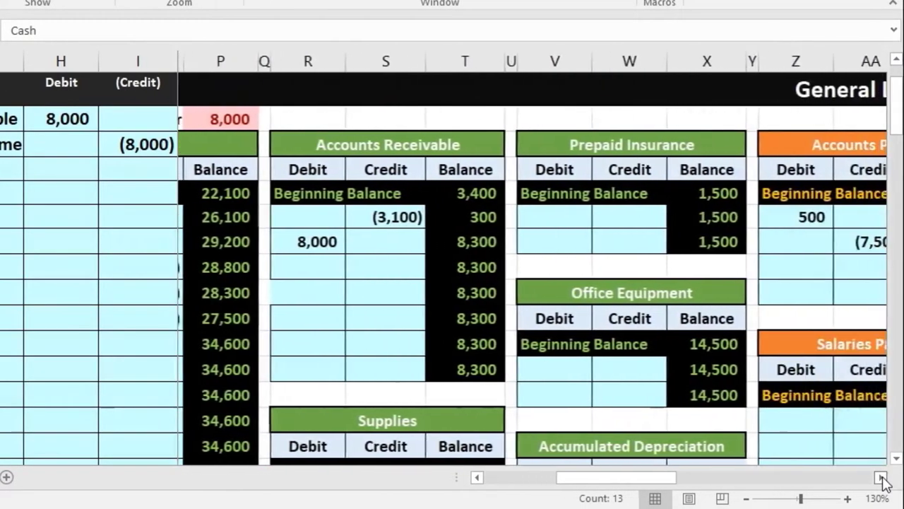
left_click(881, 478)
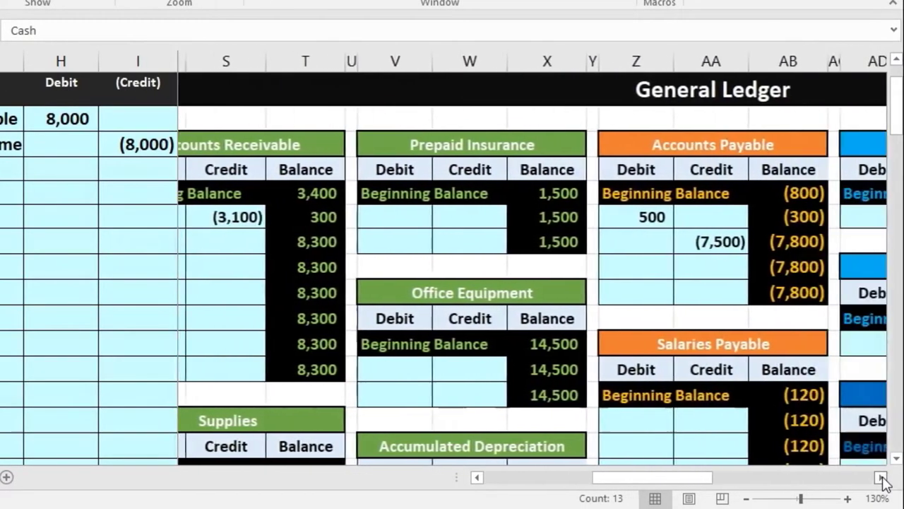
left_click(881, 478)
left_click(881, 477)
left_click(881, 478)
left_click(881, 478)
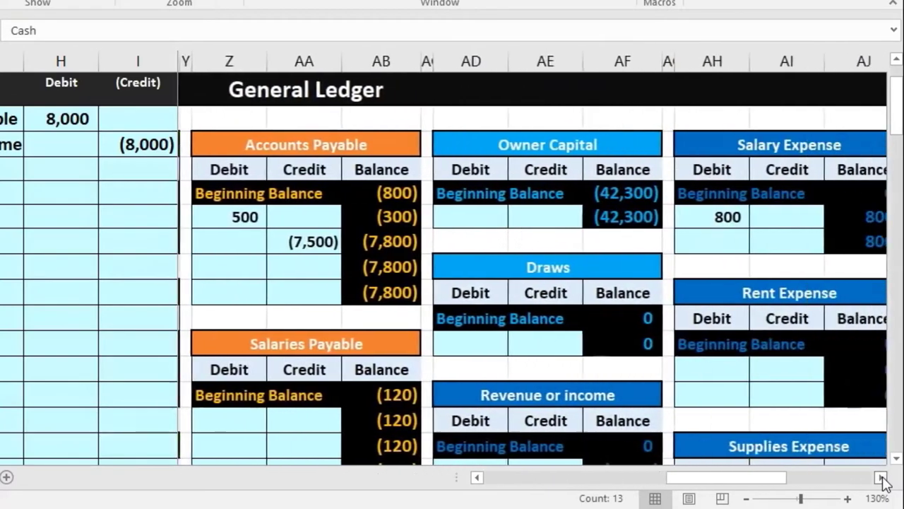
left_click(881, 478)
left_click(881, 478)
left_click(881, 478)
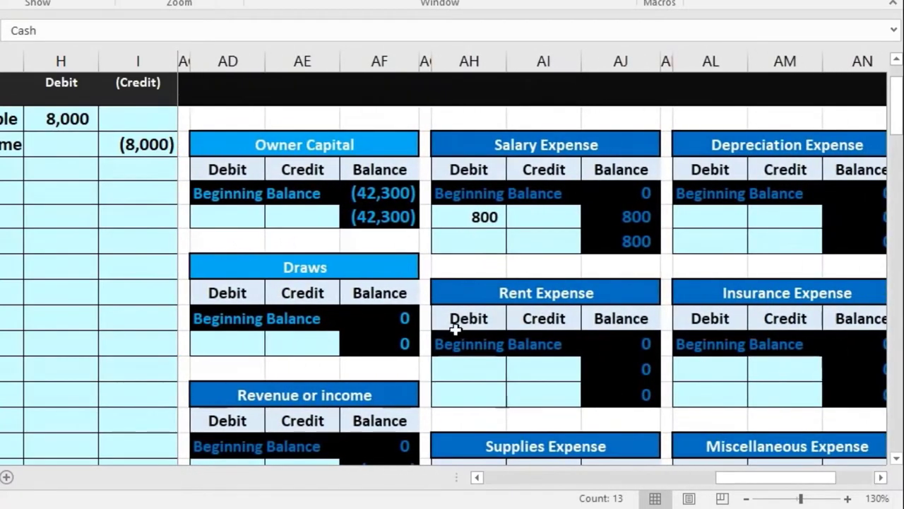
scroll(450, 326, "down", 1)
scroll(450, 326, "up", 1)
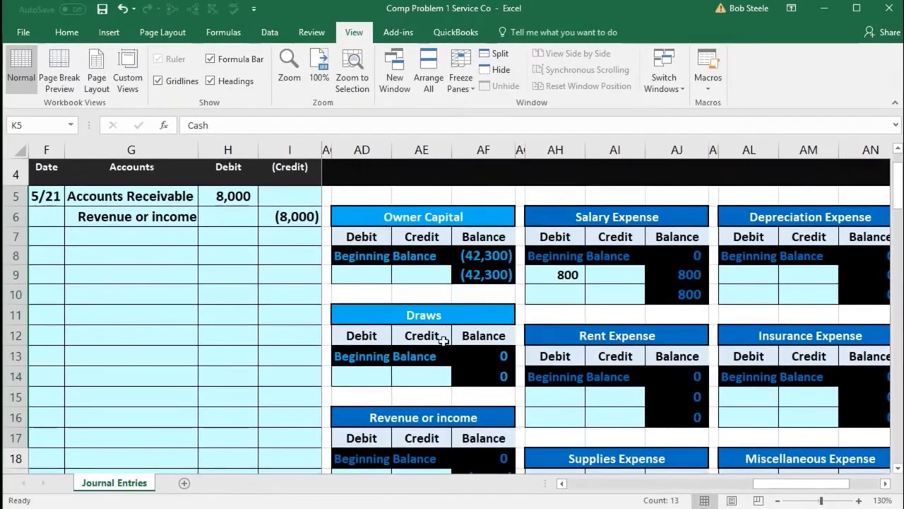
scroll(260, 283, "down", 1)
scroll(387, 318, "down", 1)
scroll(641, 438, "up", 1)
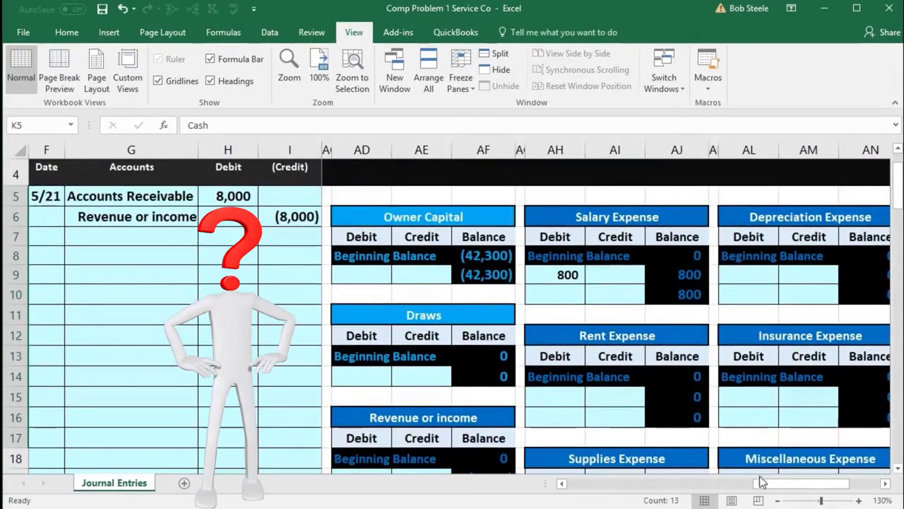
Post the 5/21 credit to the Revenue or income ledger by linking AE20 to the journal credit in I6
left_click(779, 501)
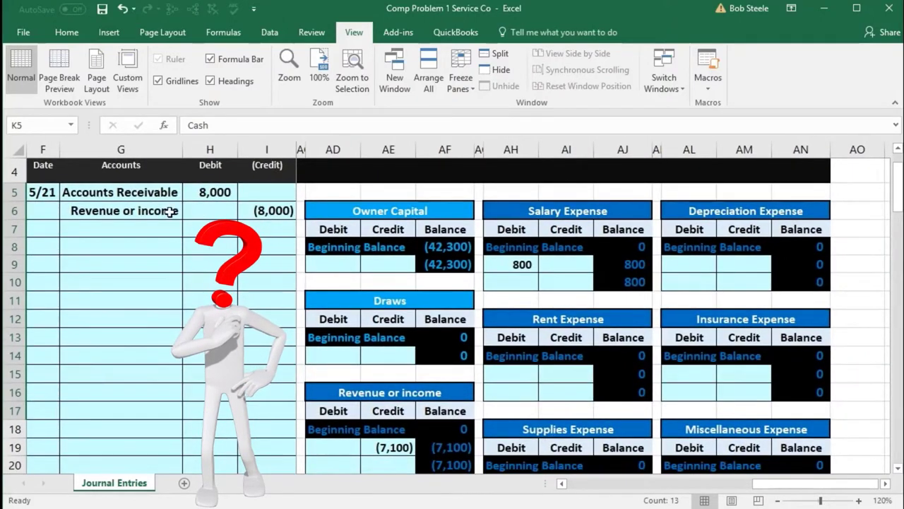
left_click_drag(170, 212, 238, 210)
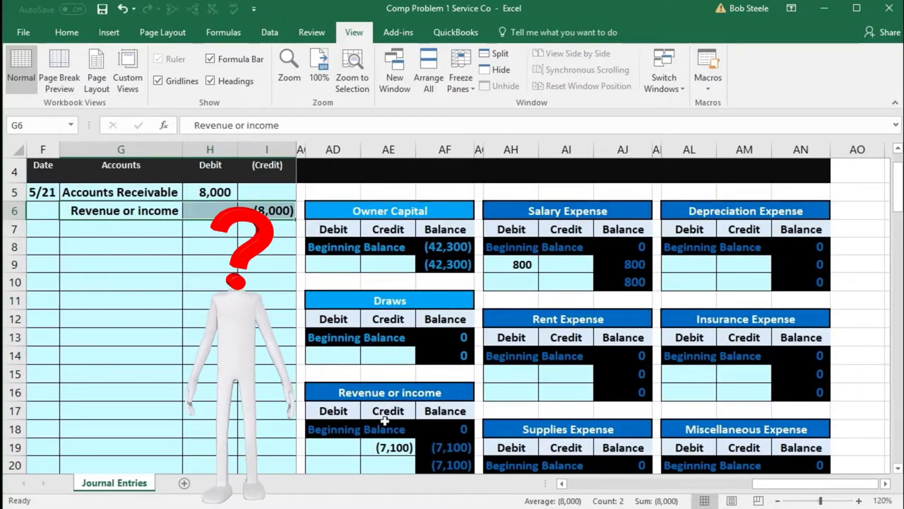
left_click(388, 459)
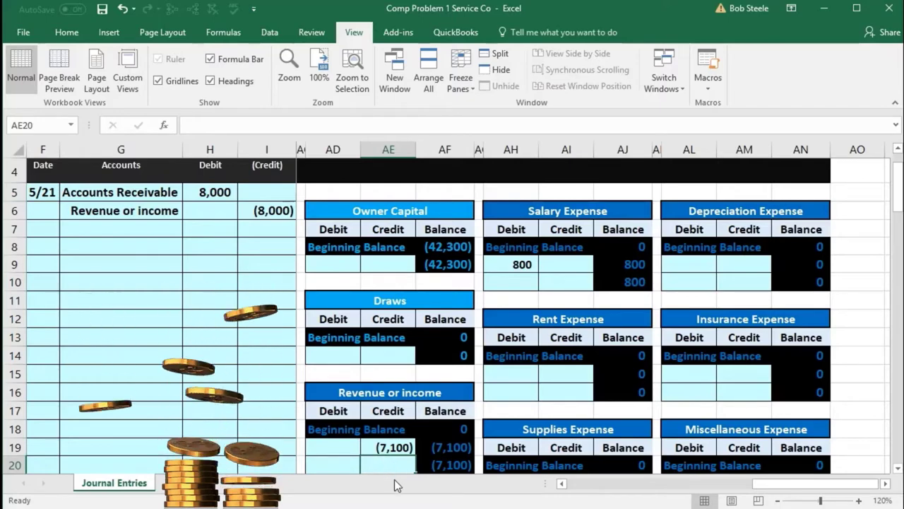
type("=")
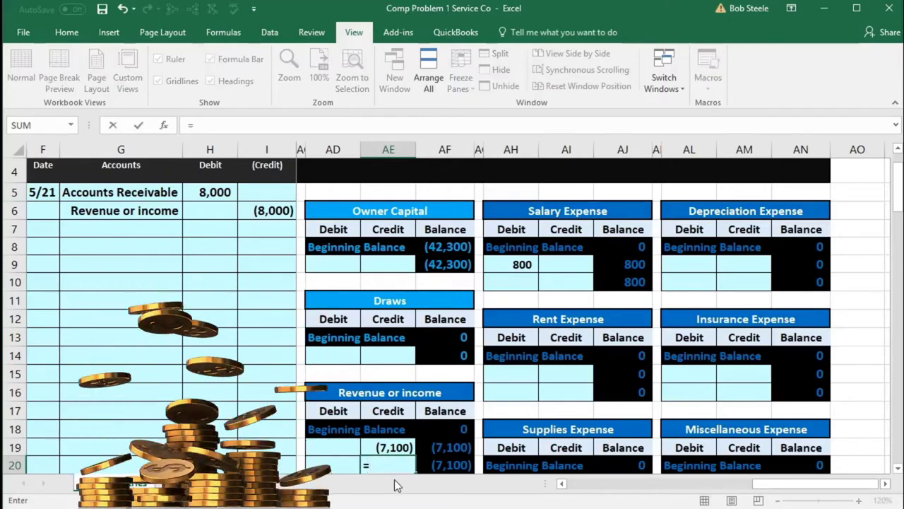
left_click(279, 213)
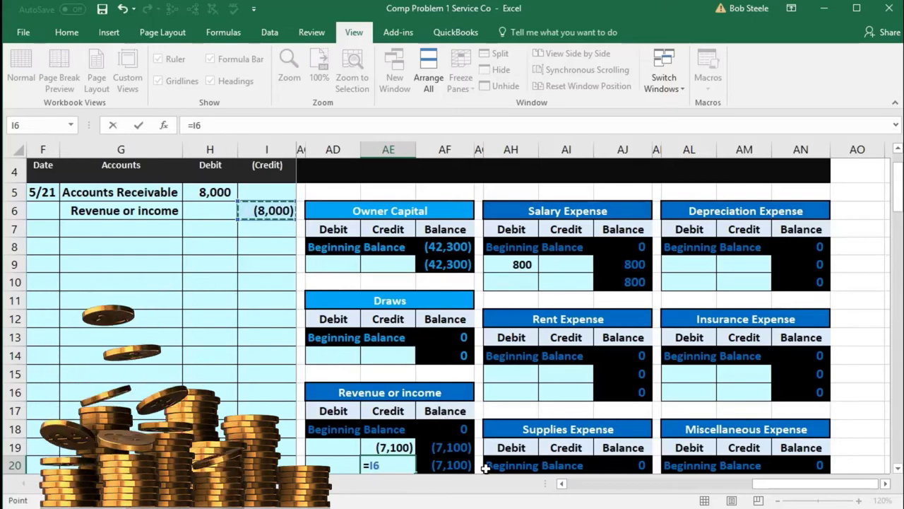
key("Return")
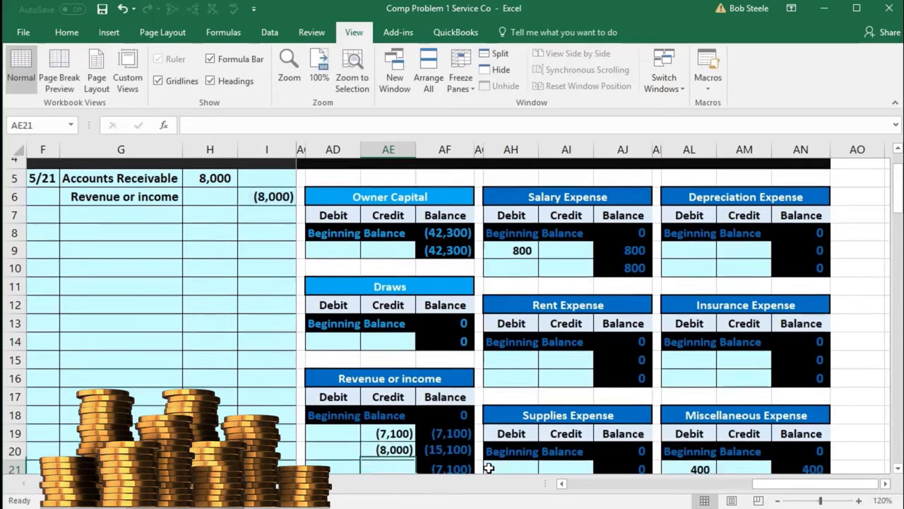
Compare the Revenue or income running balance in AF20 of the ledger with its trial balance amount in L17
left_click(463, 446)
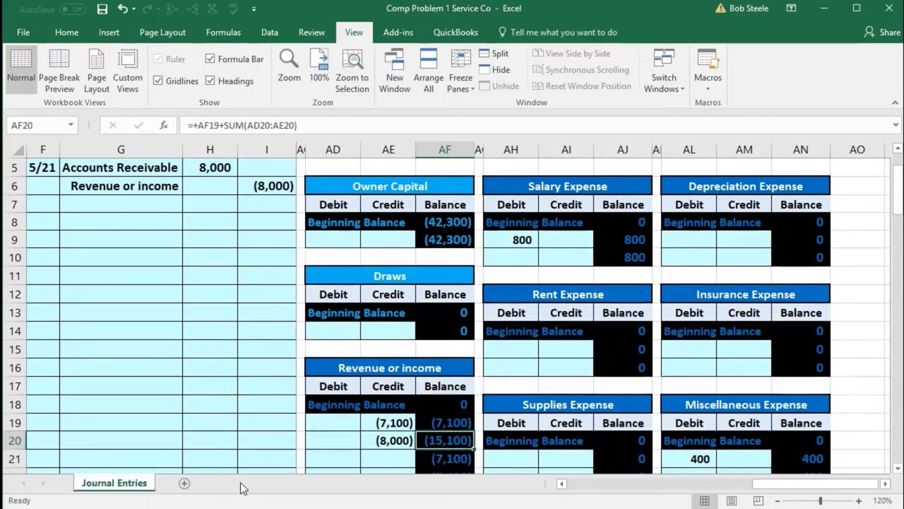
scroll(348, 397, "down", 1)
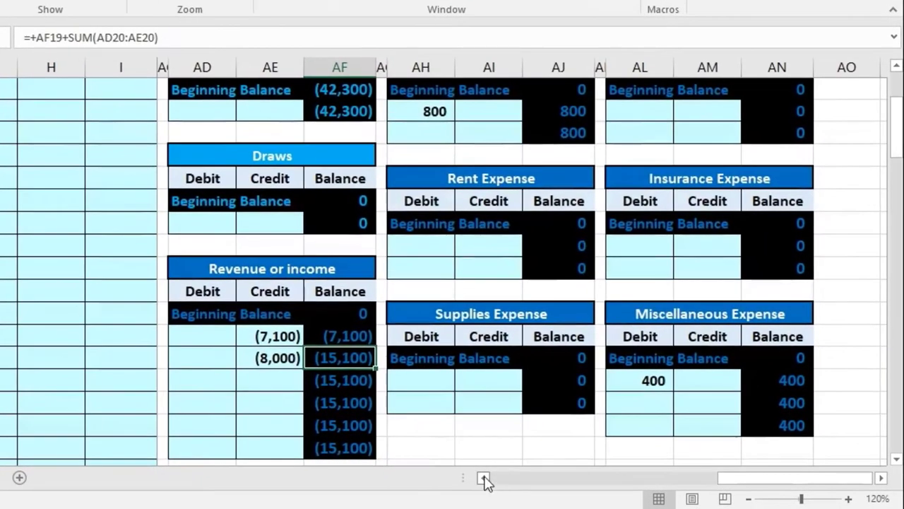
left_click(484, 479)
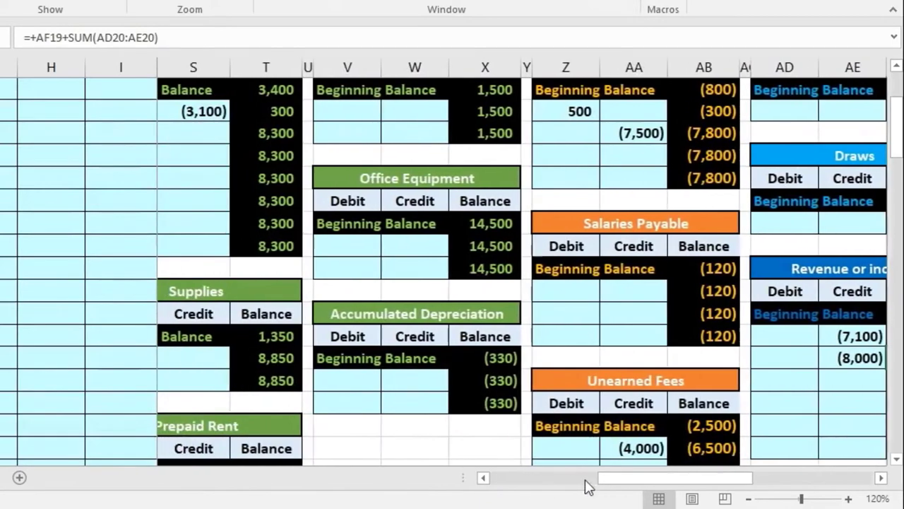
left_click_drag(585, 480, 544, 482)
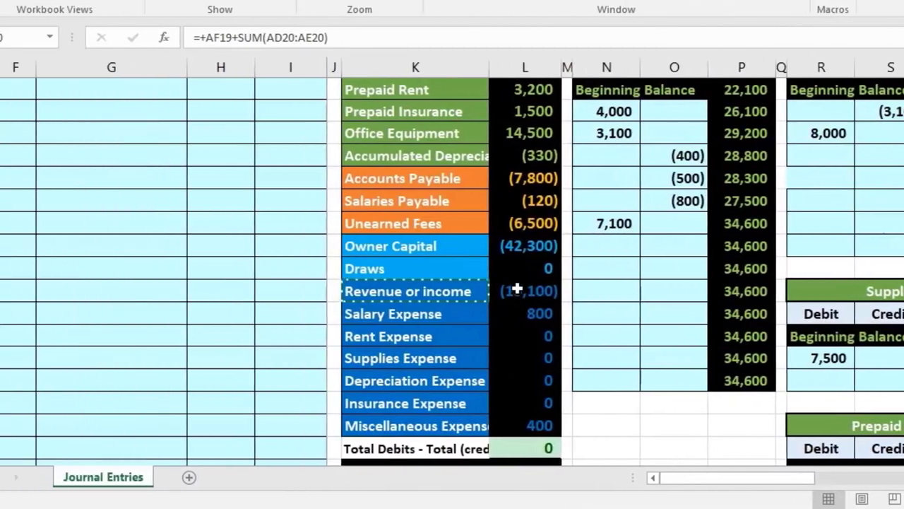
left_click(517, 289)
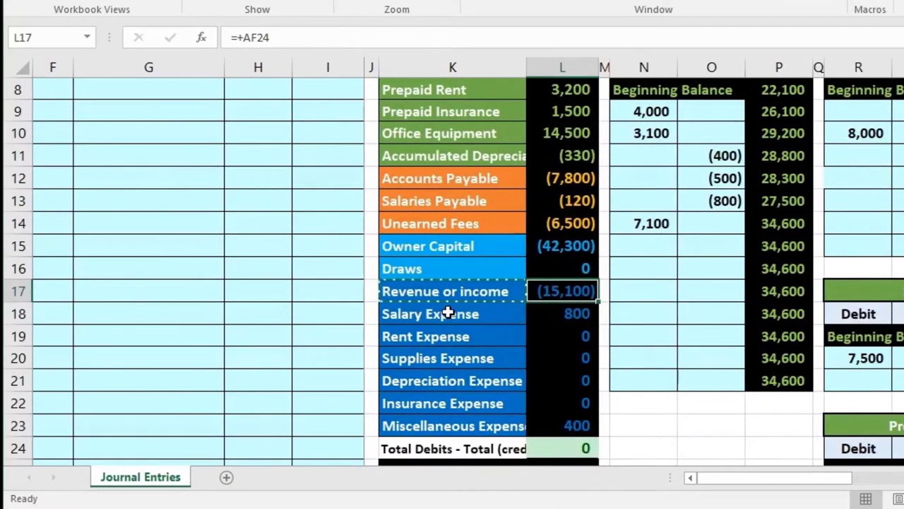
Examine the net income formula in L25, leaving it as it is, and the debits-minus-credits total in L24
scroll(448, 313, "down", 1)
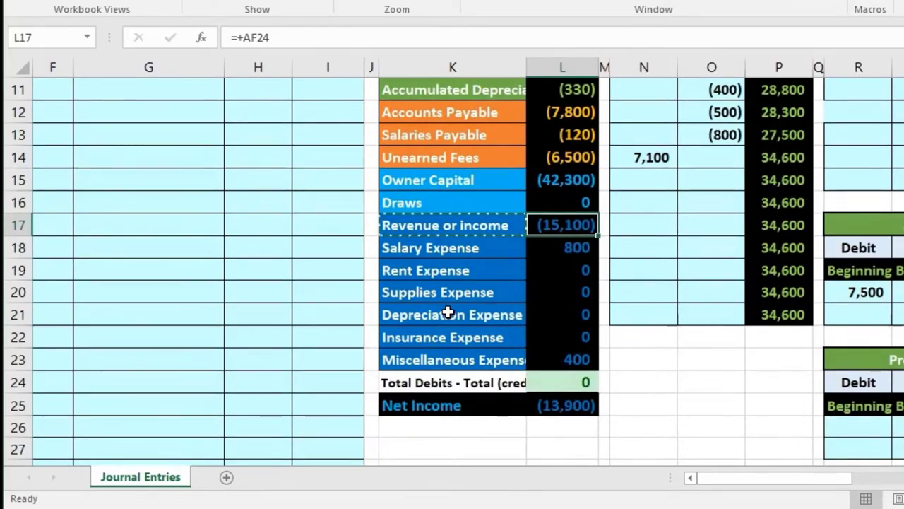
double_click(569, 404)
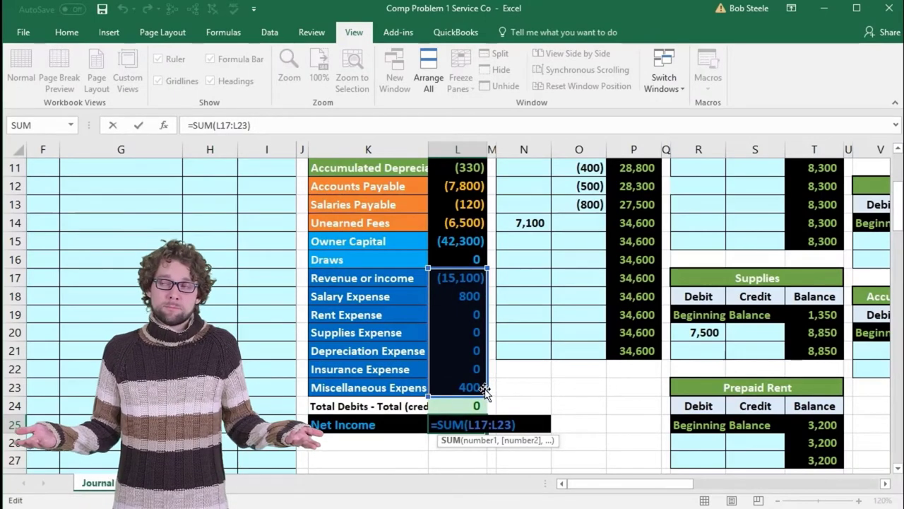
key("Return")
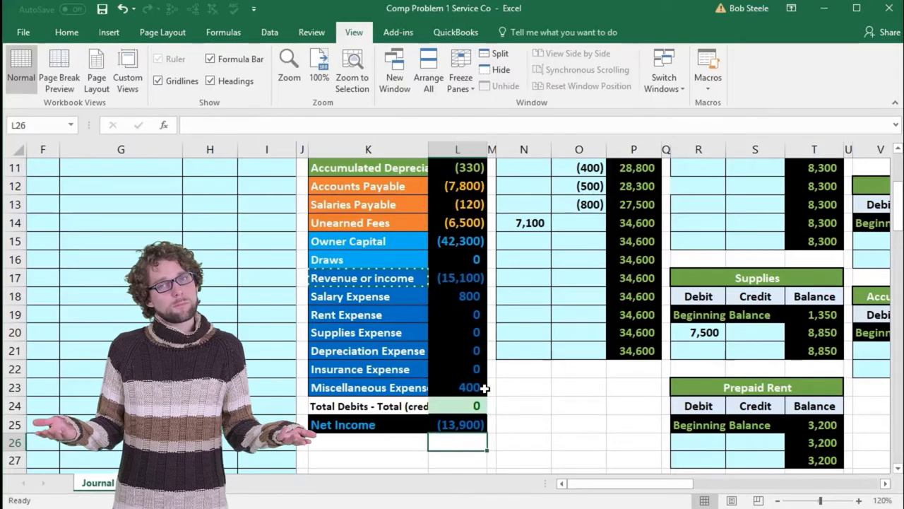
left_click(472, 403)
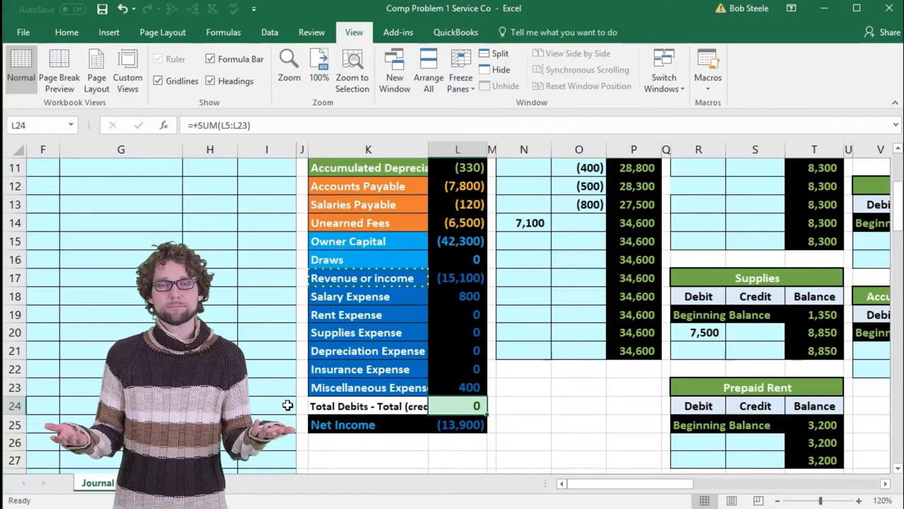
Read the 5/25 transaction in the activity list and start its journal entry with the date 5/25 in F8
scroll(288, 404, "down", 4)
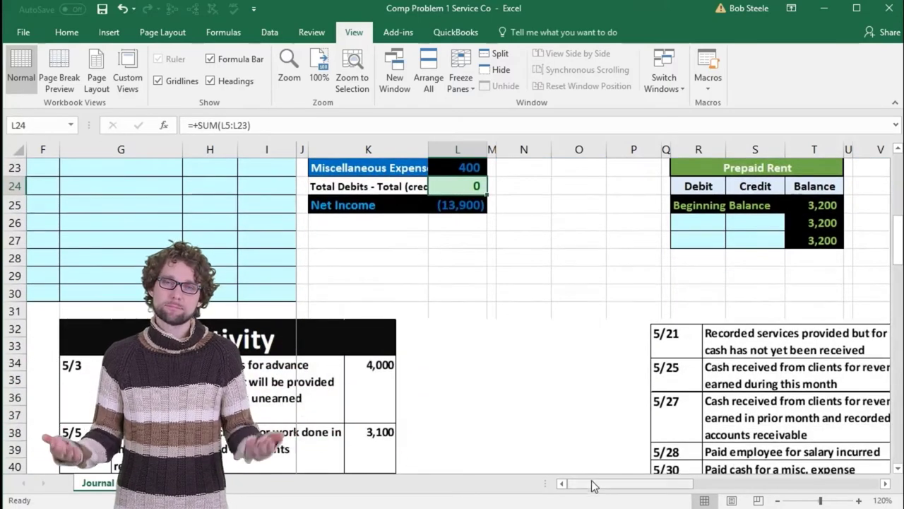
left_click_drag(595, 490, 625, 488)
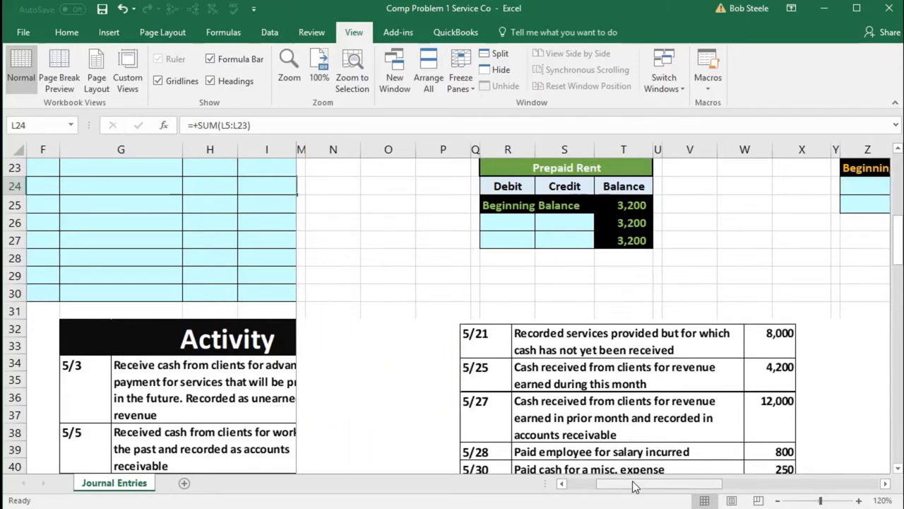
left_click_drag(632, 483, 434, 485)
scroll(238, 369, "up", 7)
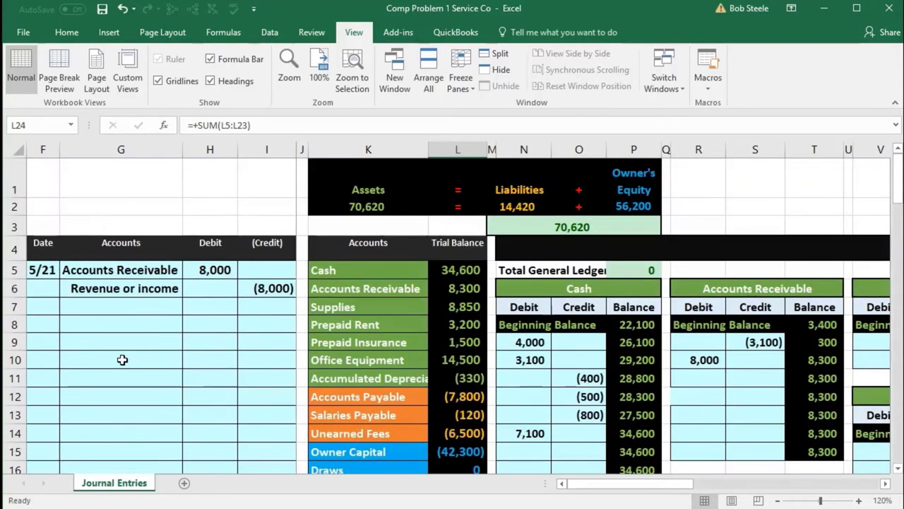
left_click(46, 320)
type("5/25")
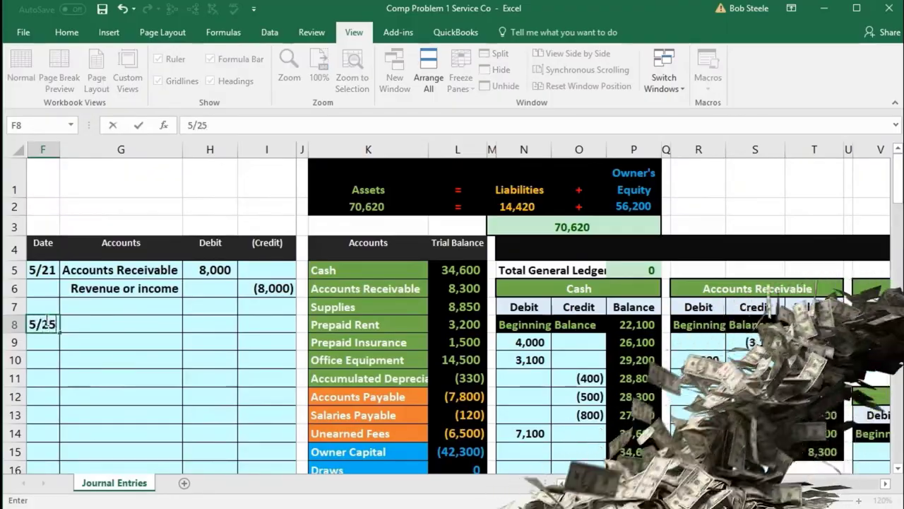
key("Return")
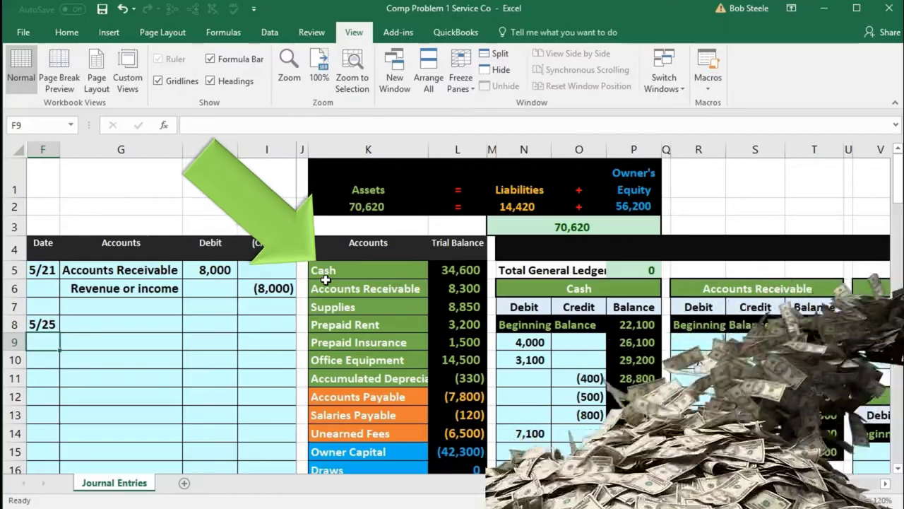
Copy the Cash account name from K5 of the trial balance into G8 as values only
left_click(333, 271)
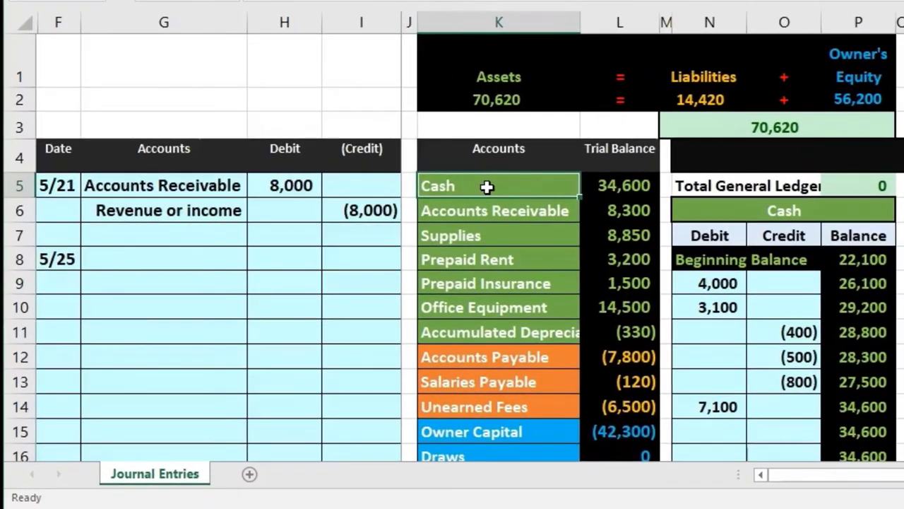
right_click(488, 187)
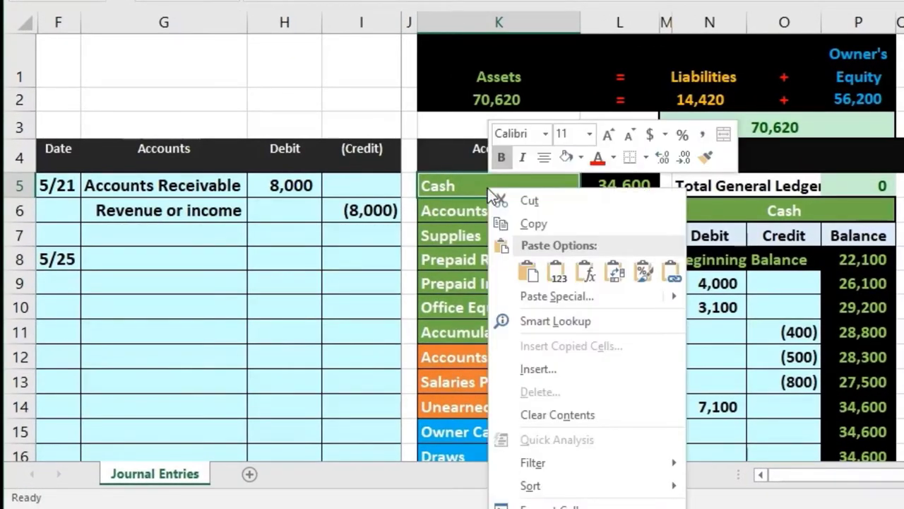
left_click(520, 223)
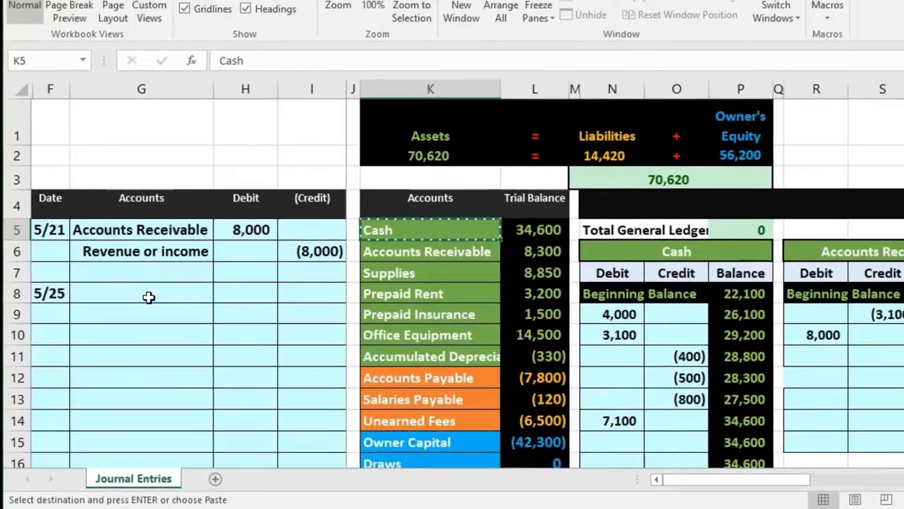
left_click(171, 264)
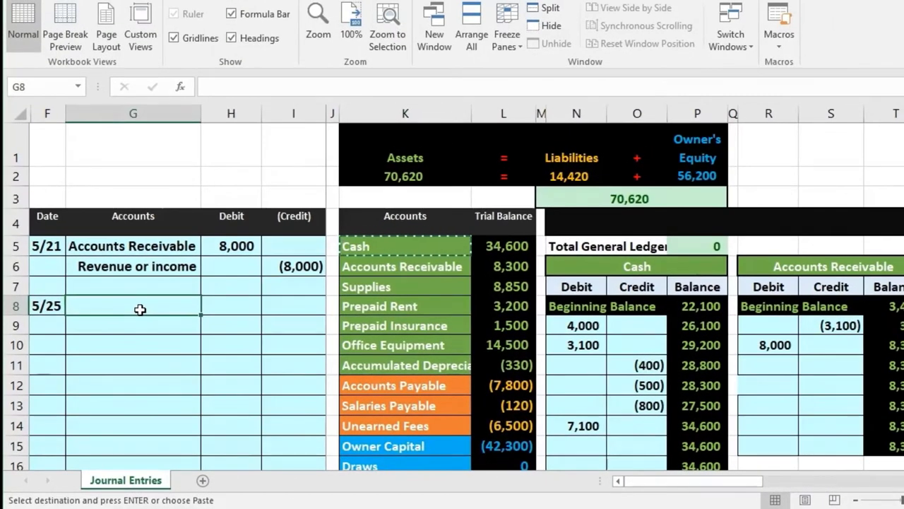
right_click(141, 311)
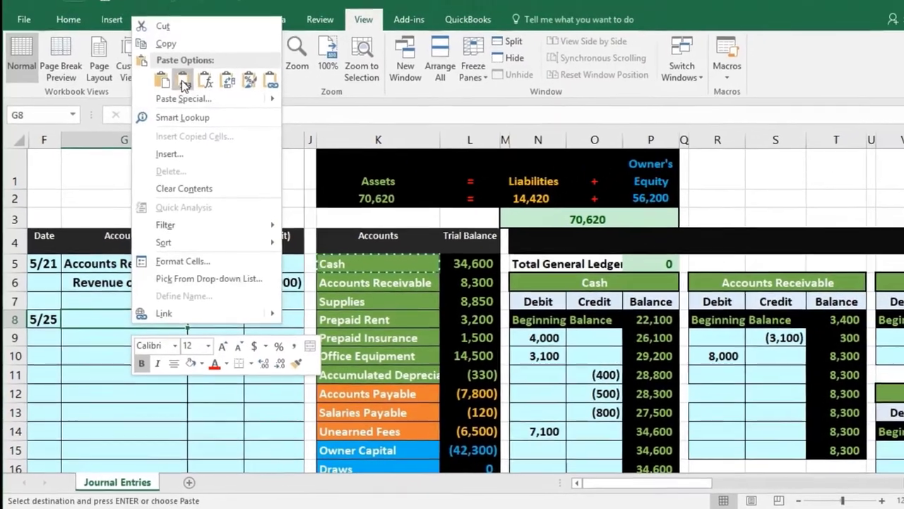
left_click(172, 48)
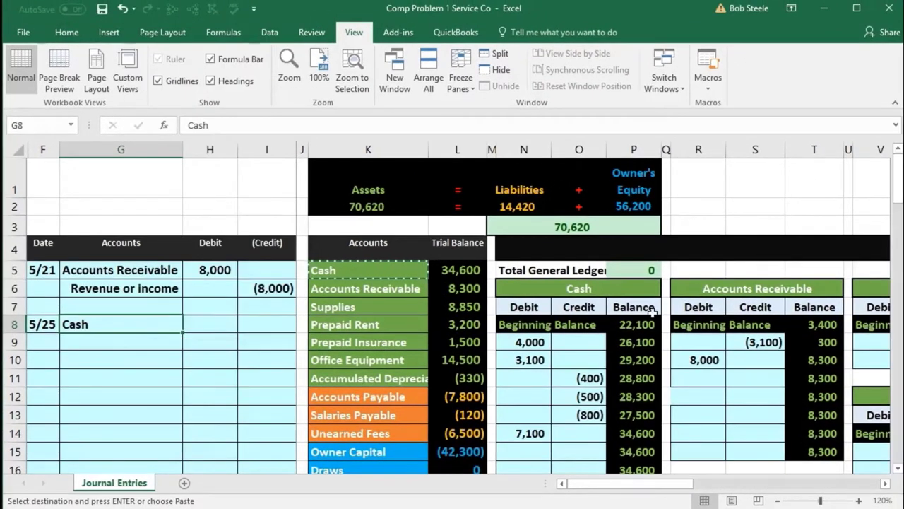
Look up the 5/25 amount in the activity list and enter 4200 as the Cash debit in H8
scroll(652, 311, "down", 7)
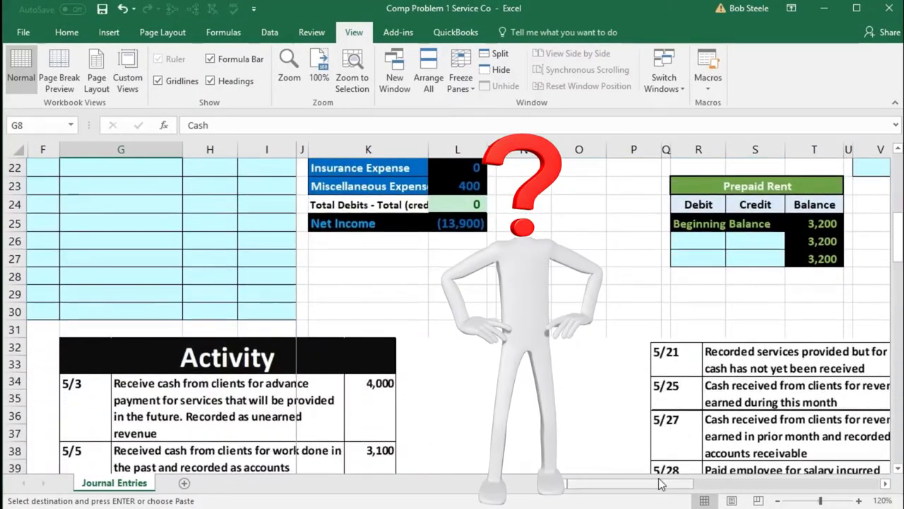
left_click_drag(661, 483, 682, 483)
scroll(831, 374, "down", 1)
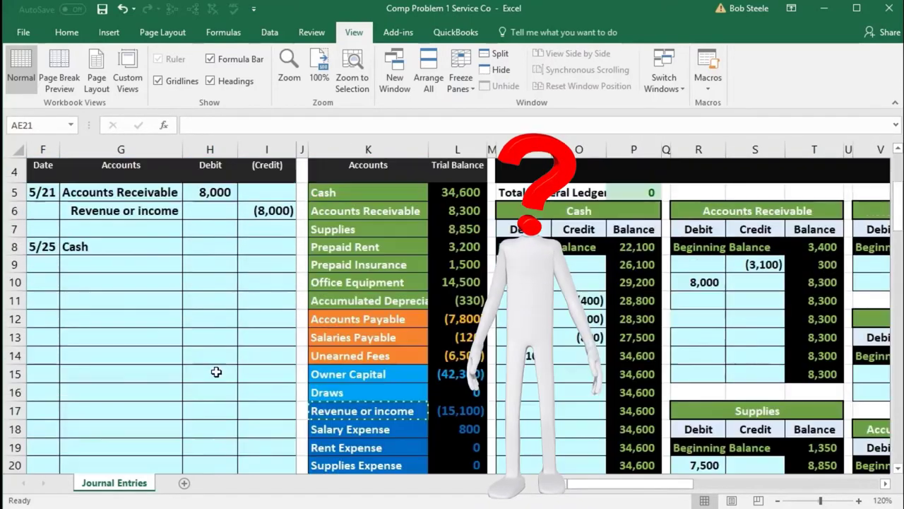
left_click(217, 252)
type("4200")
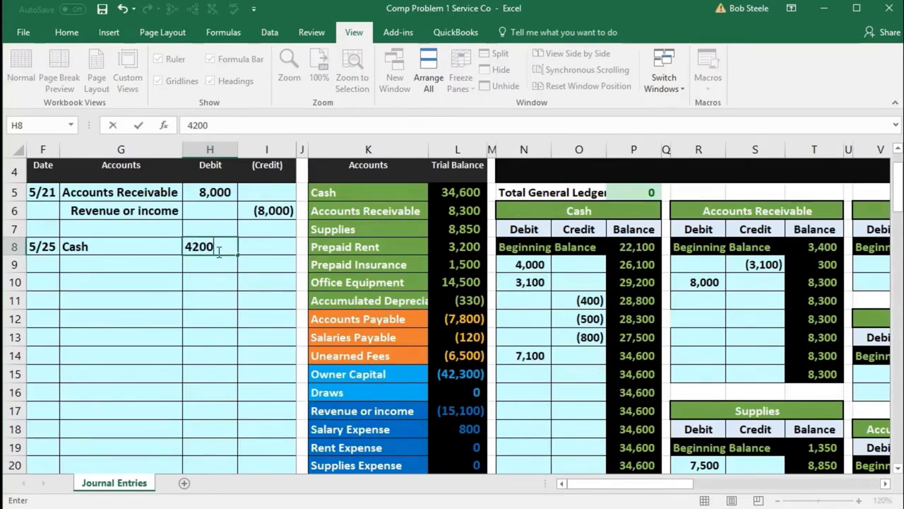
key("Return")
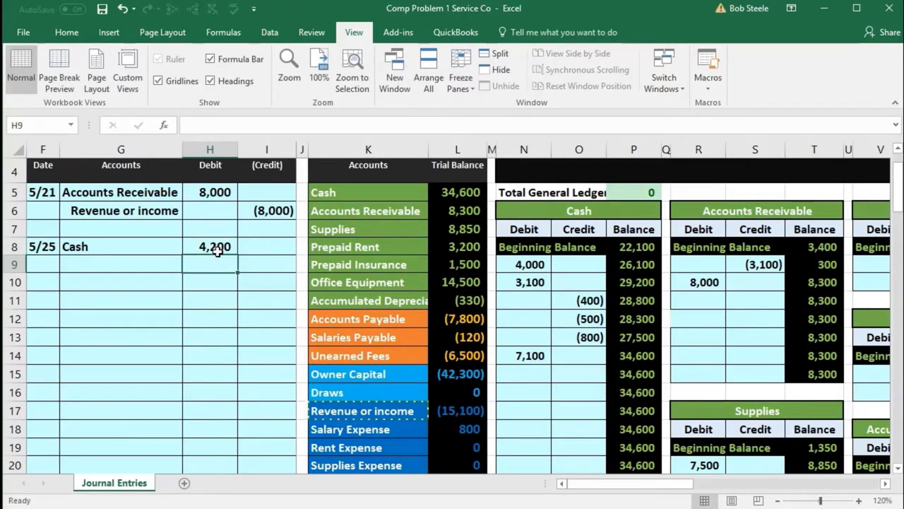
Enter the offsetting 5/25 credit in I9 with the formula -H8
key("Tab")
type("-")
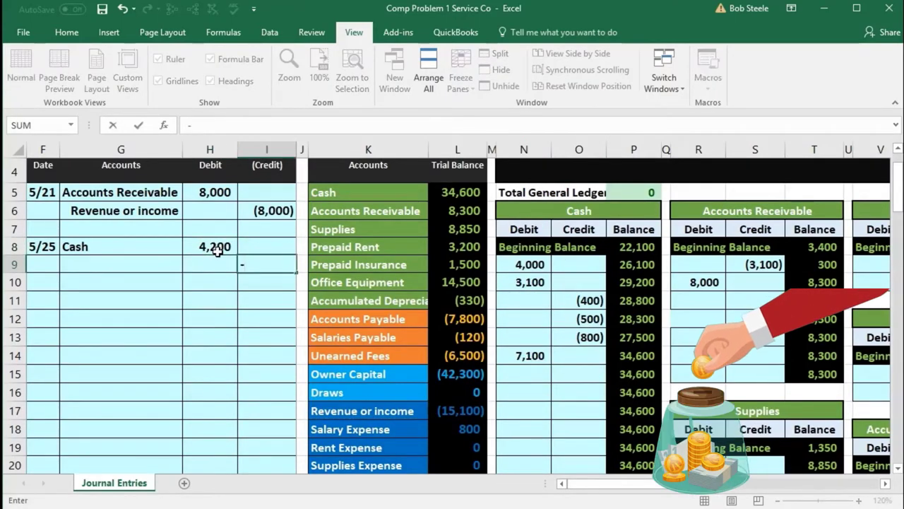
left_click(217, 252)
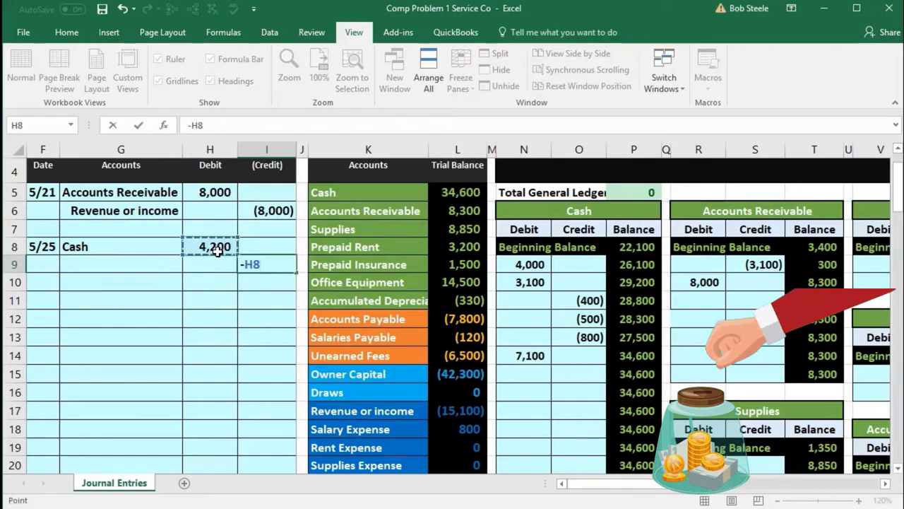
key("Return")
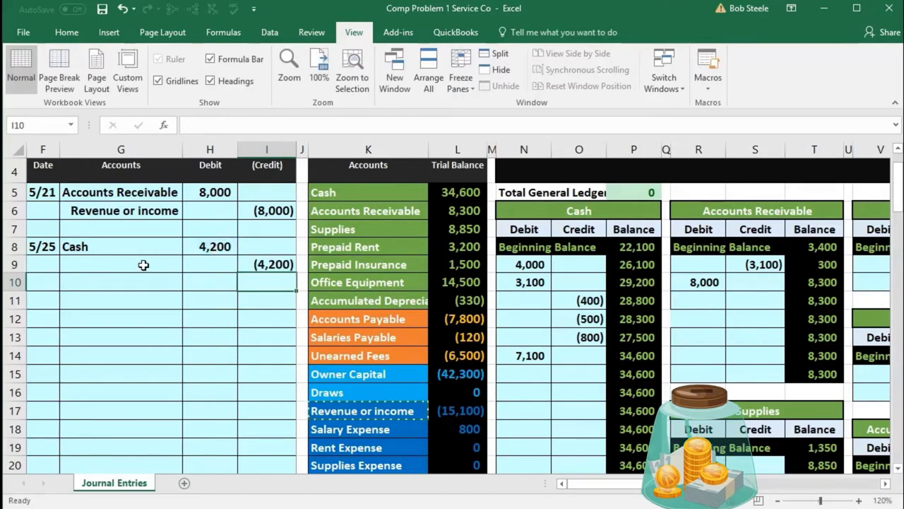
Recheck the 5/25 activity, copy Revenue or income from K17 into G9 as values only, and indent it as the credit account
left_click(143, 265)
scroll(143, 265, "down", 1)
left_click_drag(596, 488, 616, 490)
scroll(629, 421, "down", 5)
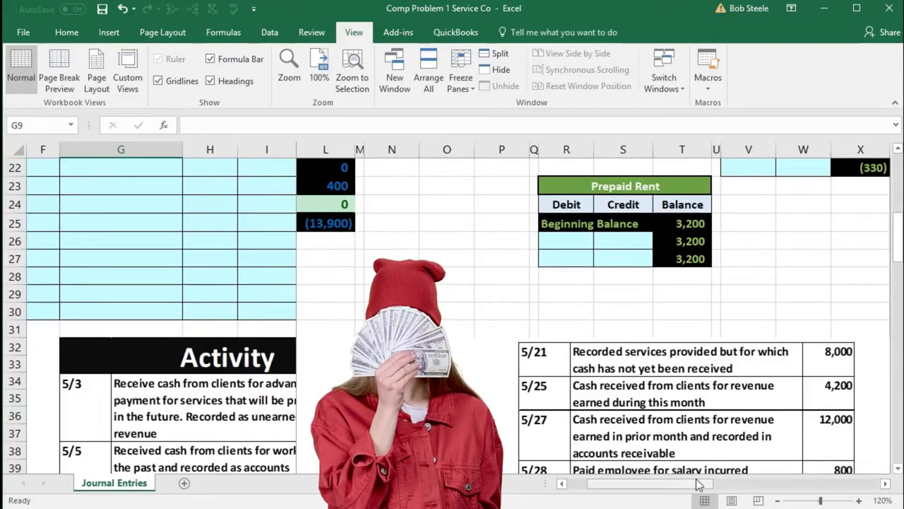
left_click_drag(675, 483, 654, 483)
scroll(240, 420, "up", 6)
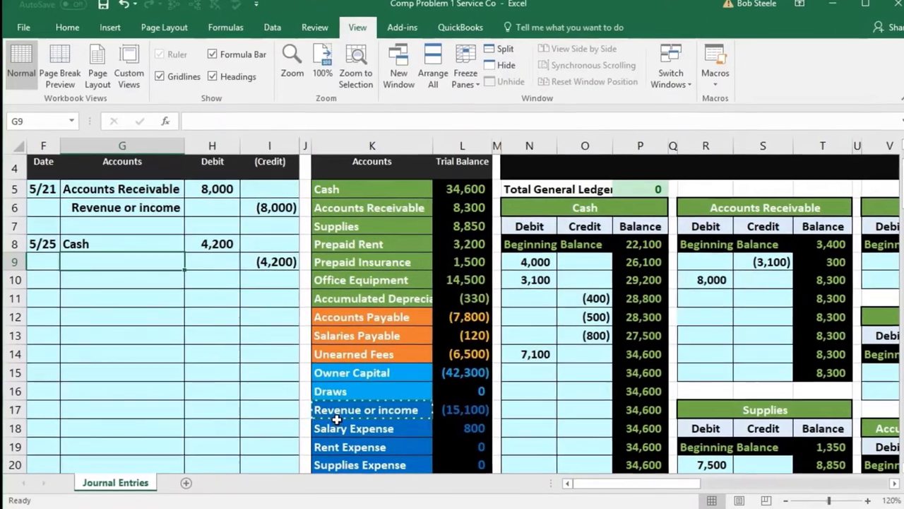
left_click(360, 414)
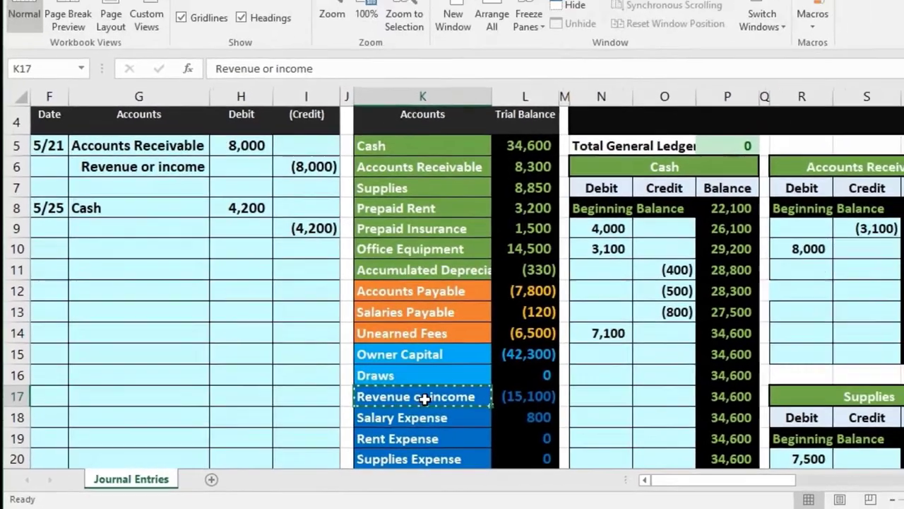
right_click(478, 384)
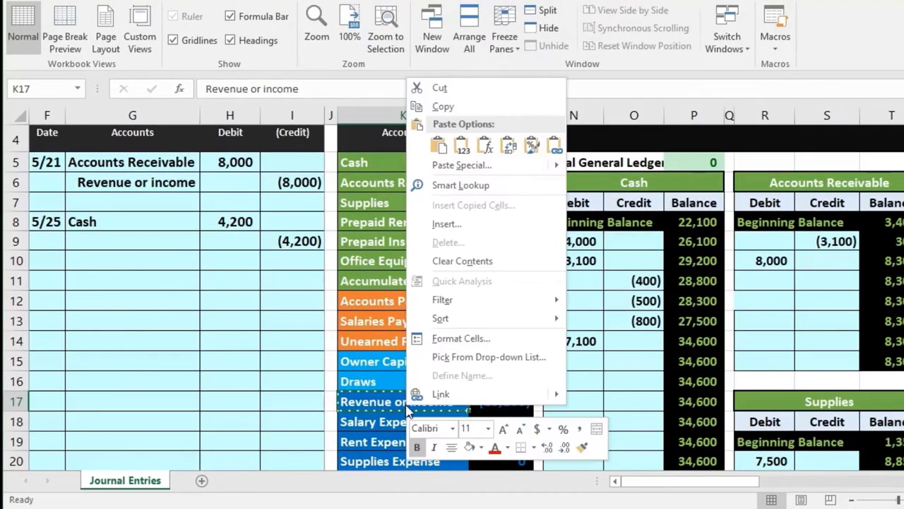
left_click(443, 108)
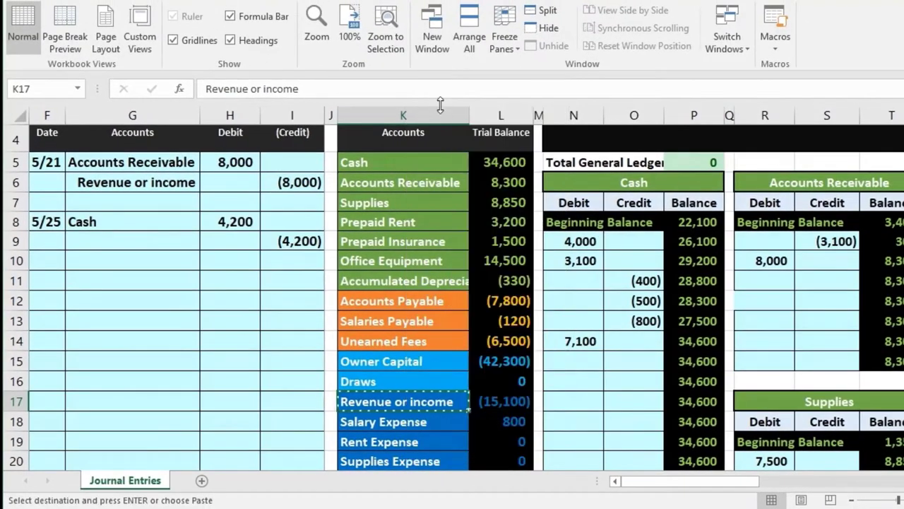
left_click(149, 245)
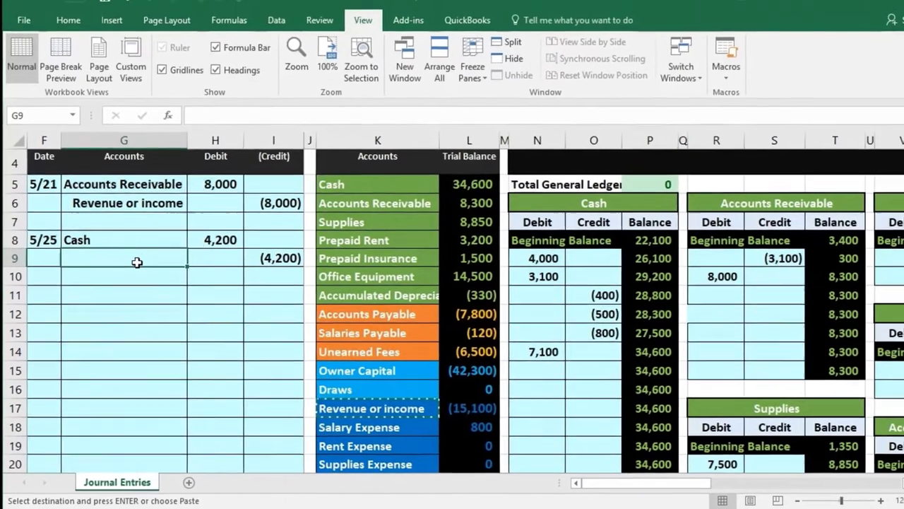
right_click(148, 246)
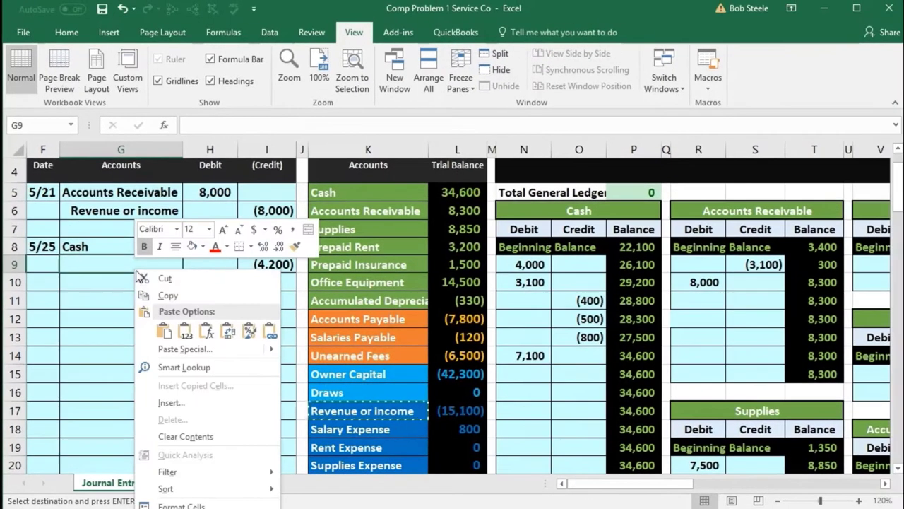
left_click(184, 328)
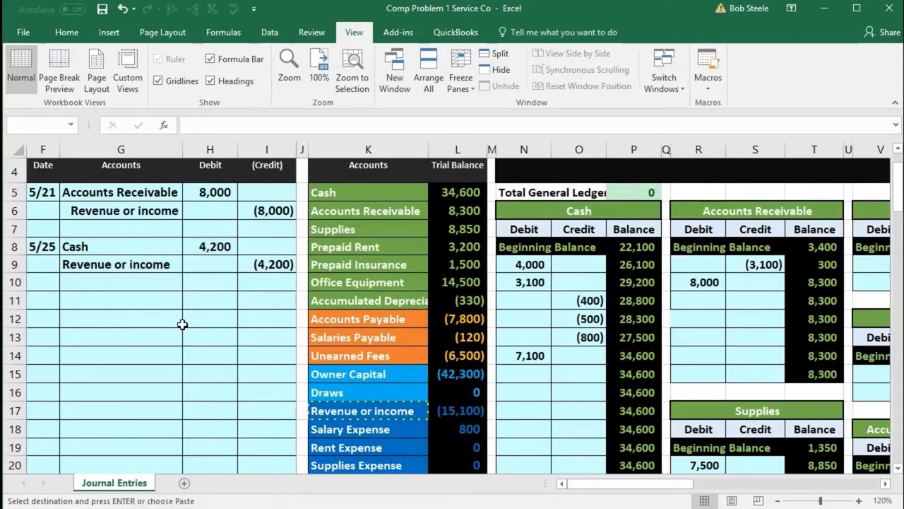
double_click(62, 265)
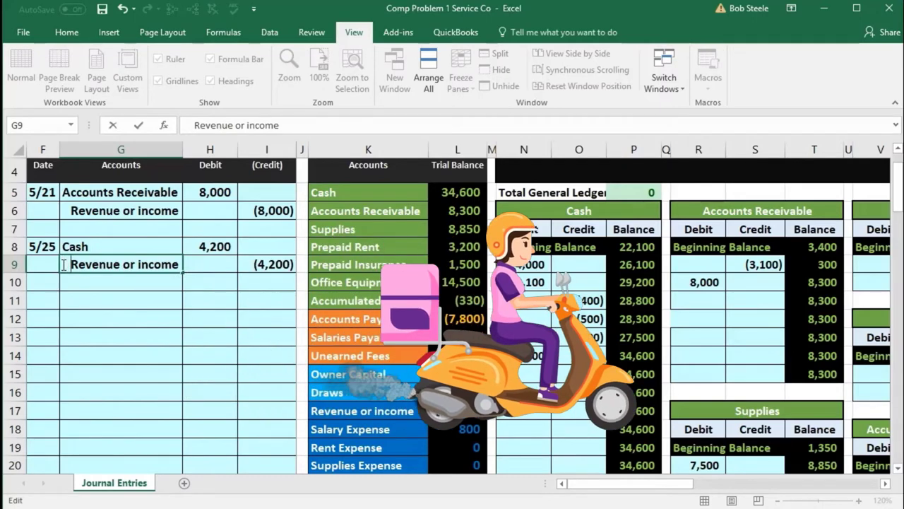
key("Return")
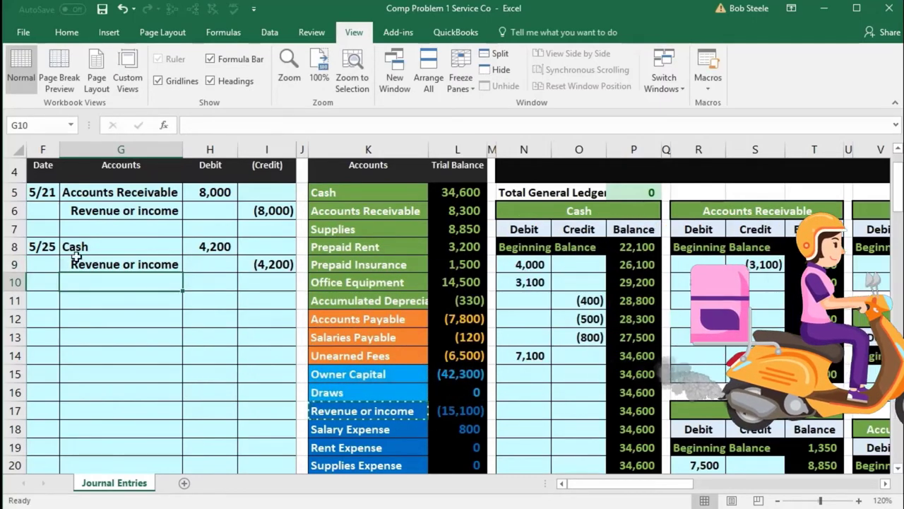
Post the 5/25 debit to the Cash ledger by linking N15 to H8, and check Cash in L5 of the trial balance
left_click_drag(76, 249, 189, 239)
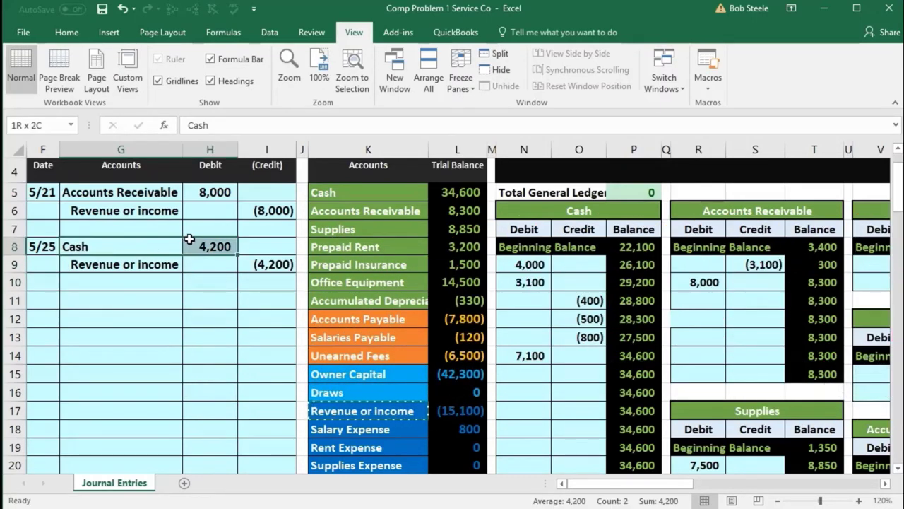
left_click_drag(333, 189, 443, 189)
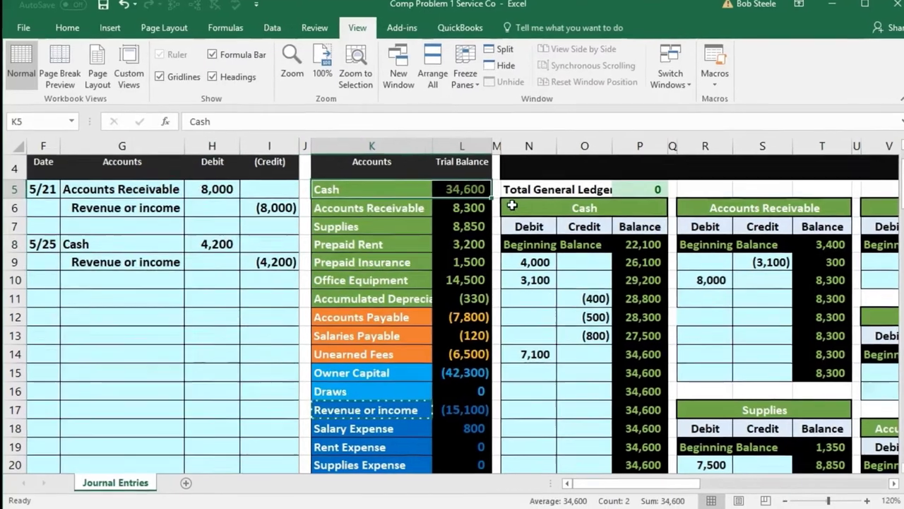
left_click(507, 208)
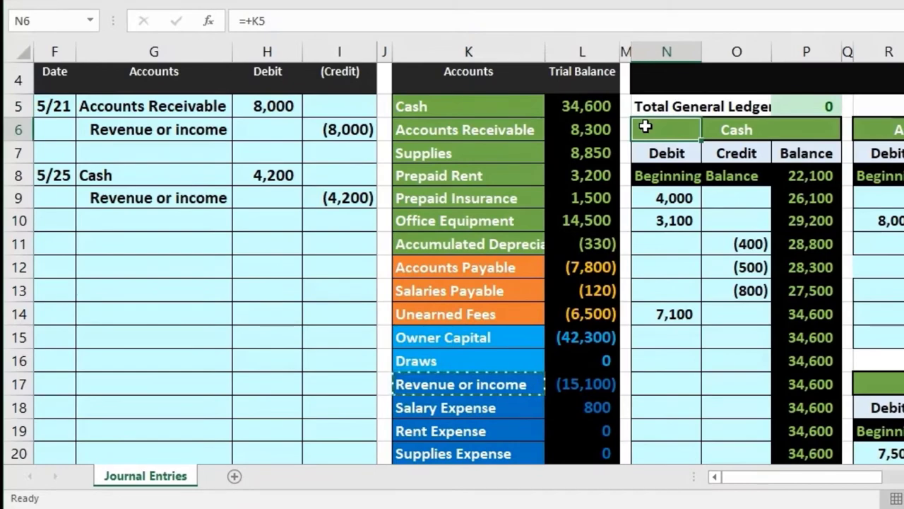
left_click(665, 337)
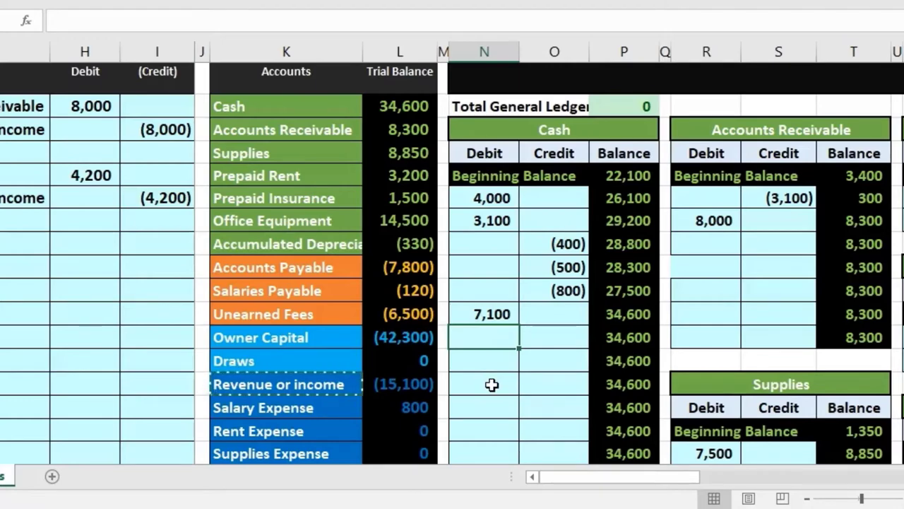
type("=")
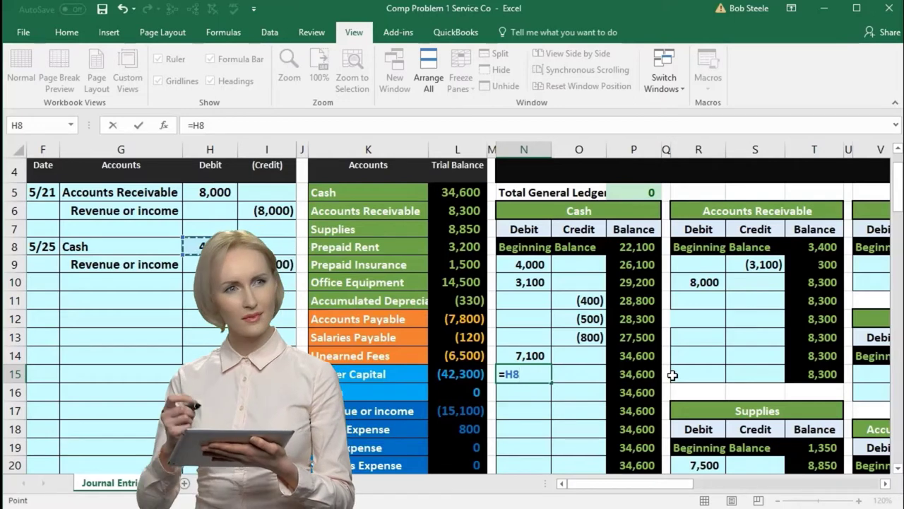
key("Return")
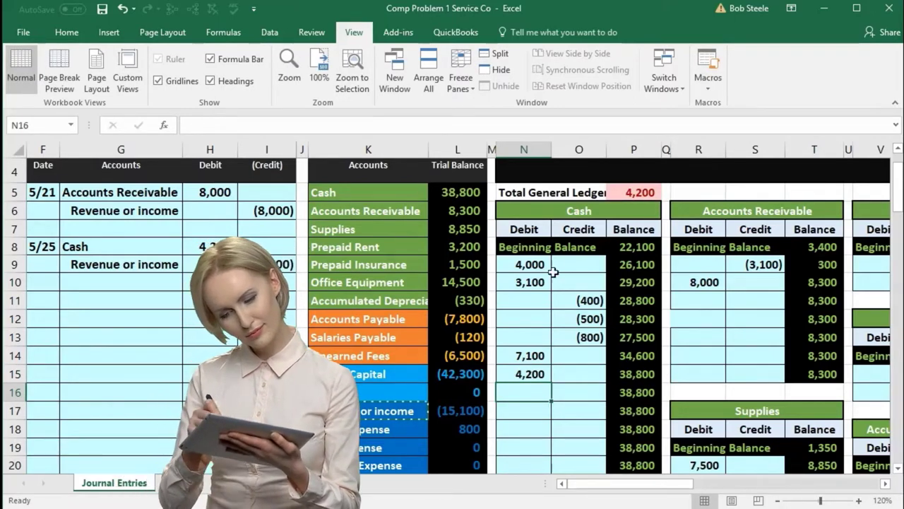
left_click(453, 196)
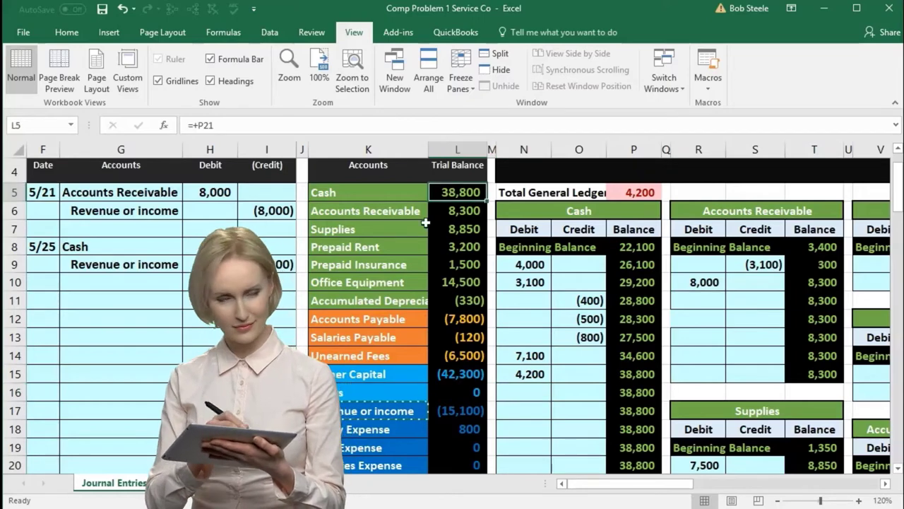
Check the total debits minus credits in L24 of the trial balance after posting only the 5/25 debit
scroll(412, 235, "down", 2)
left_click(452, 423)
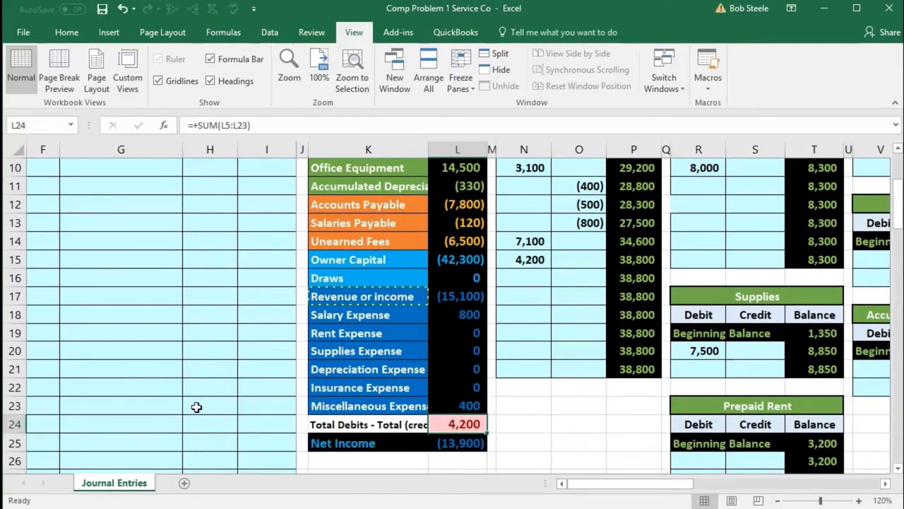
scroll(197, 407, "up", 3)
left_click_drag(122, 342, 260, 340)
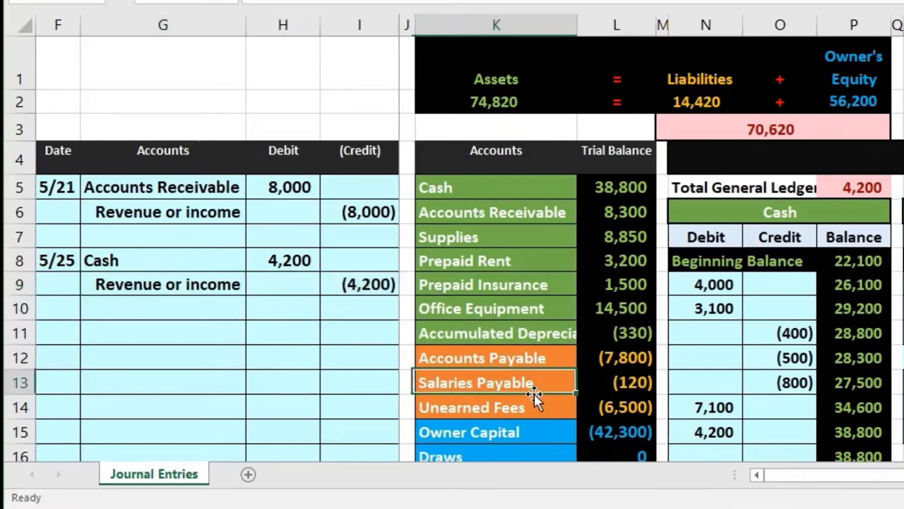
Post the 5/25 credit to the Revenue or income ledger by linking AE21 to I9
left_click_drag(800, 477, 903, 487)
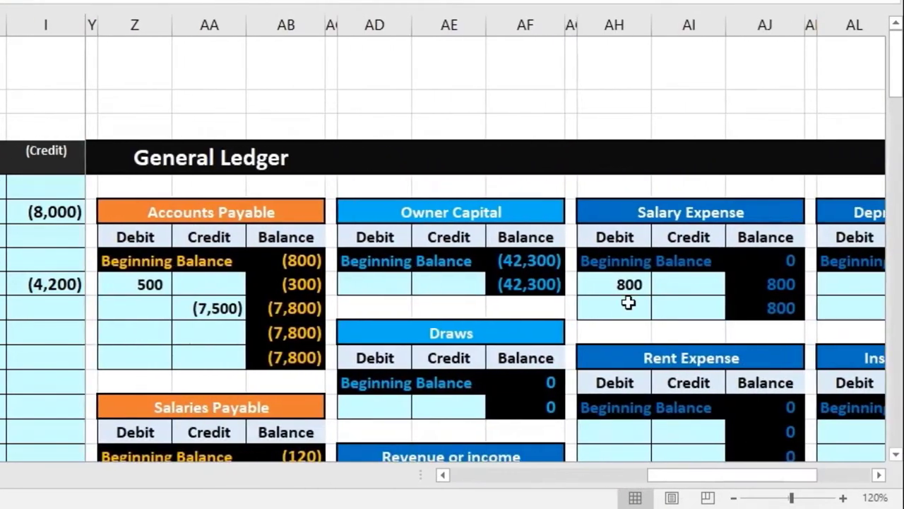
scroll(628, 303, "down", 2)
scroll(628, 302, "down", 1)
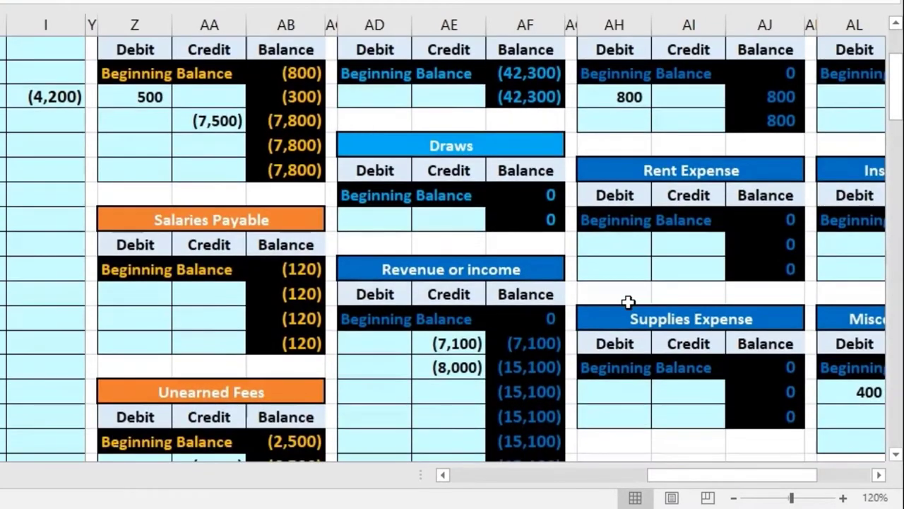
left_click(456, 393)
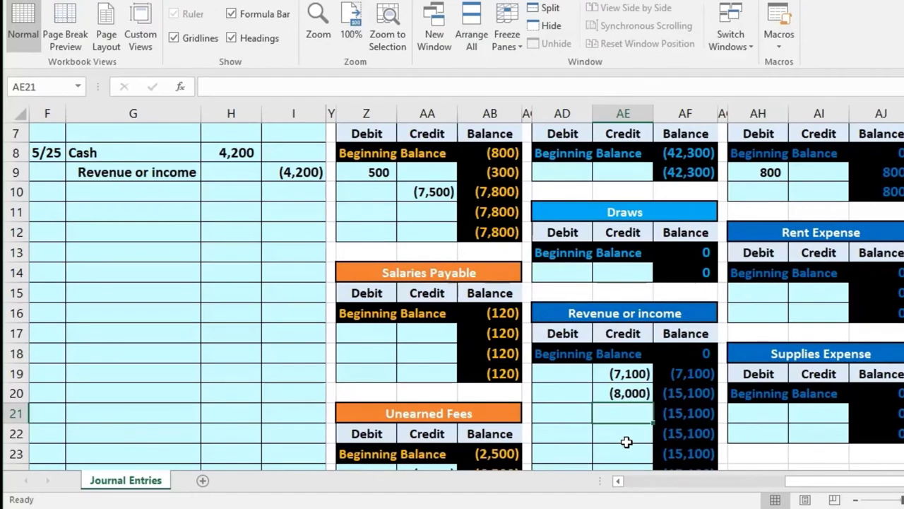
type("=")
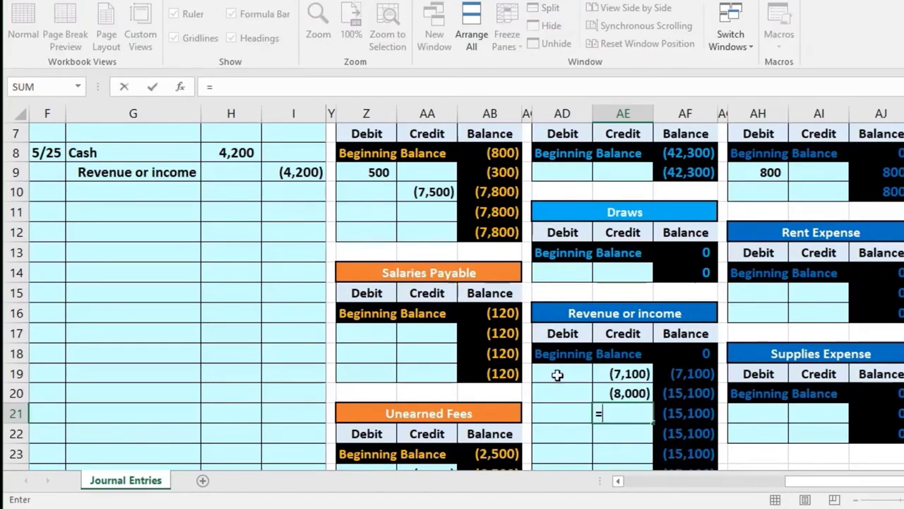
left_click(299, 175)
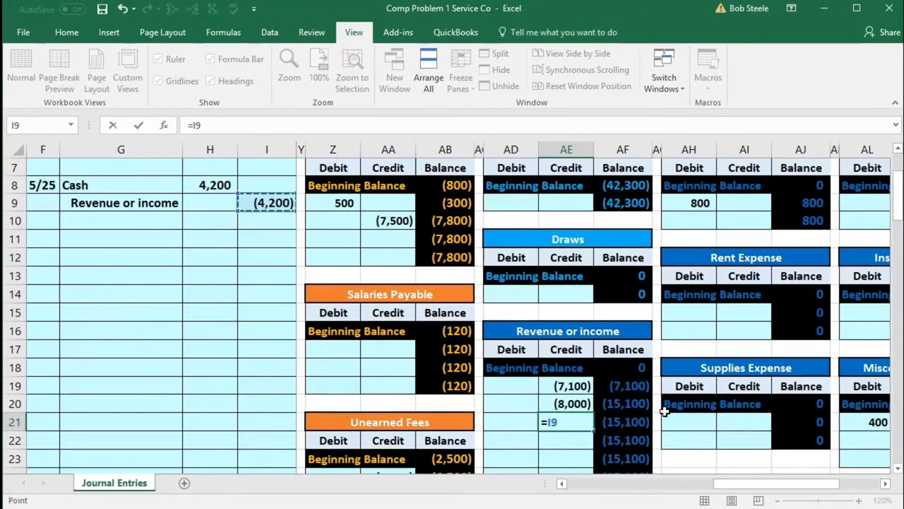
key("Return")
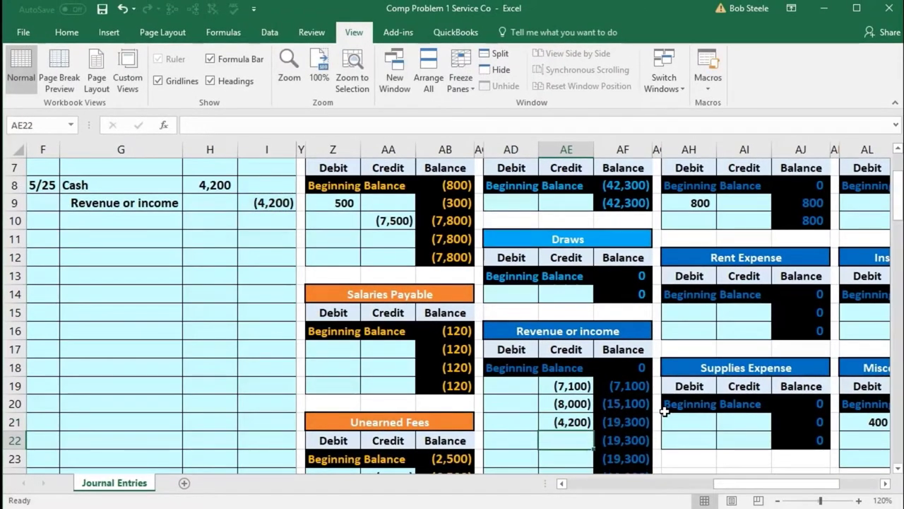
Review the Revenue or income ledger credits and balance, and check Revenue or income in L17 and the total in L24
left_click_drag(583, 385, 583, 421)
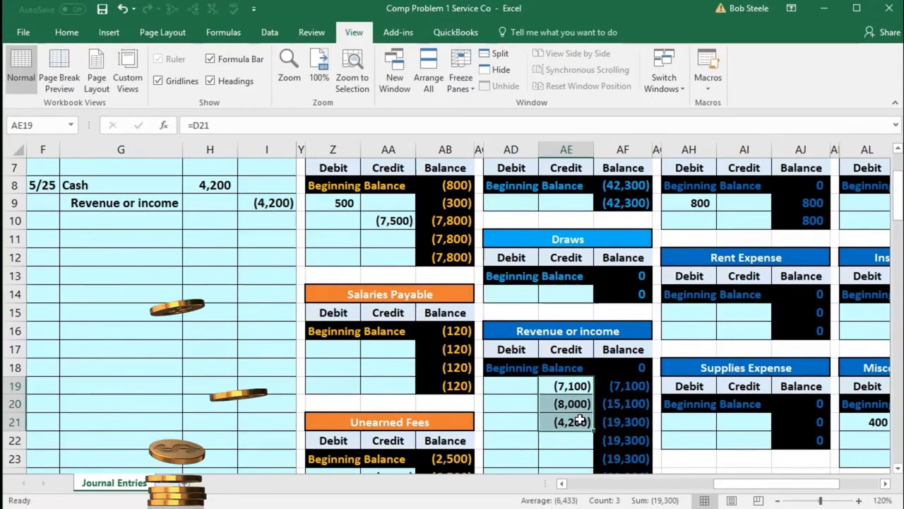
left_click(622, 422)
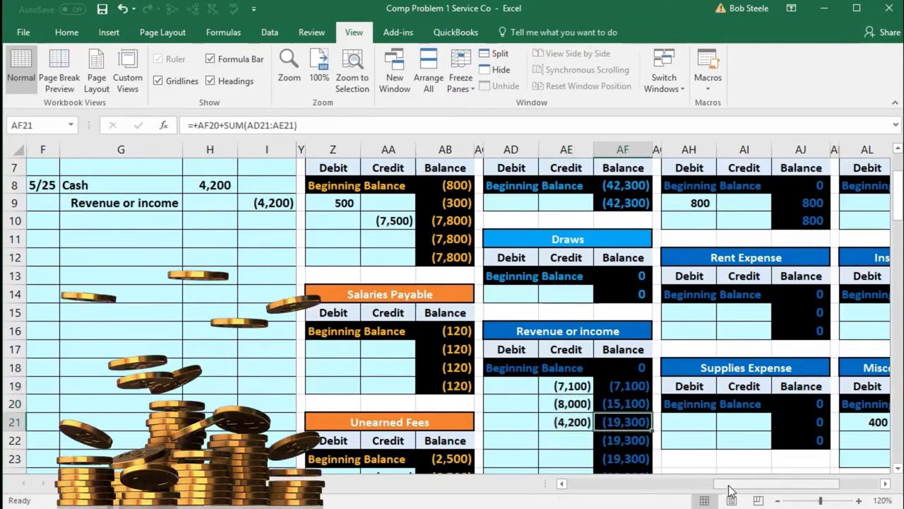
left_click_drag(731, 489, 583, 489)
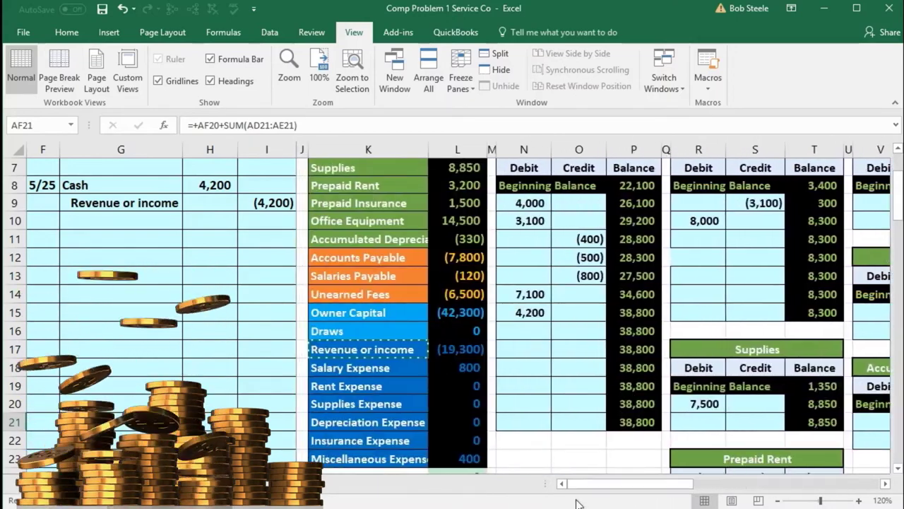
left_click(452, 347)
scroll(452, 350, "down", 1)
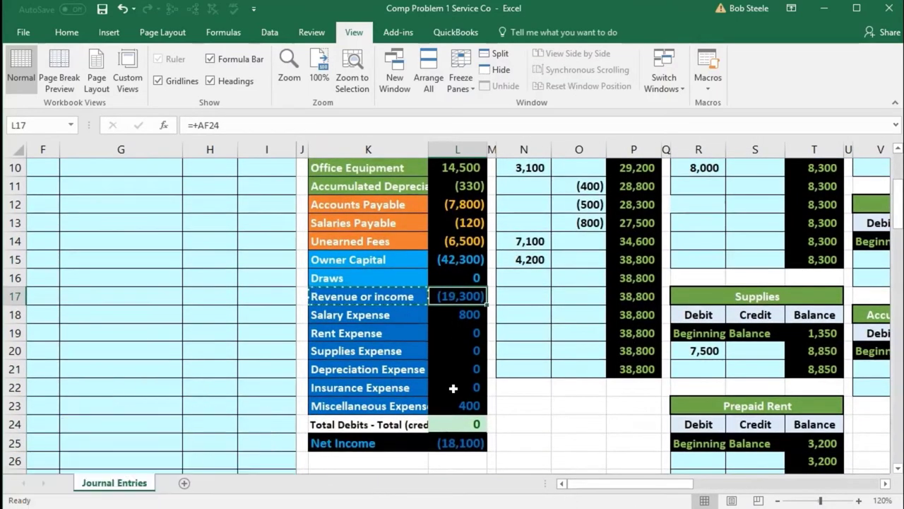
left_click(455, 424)
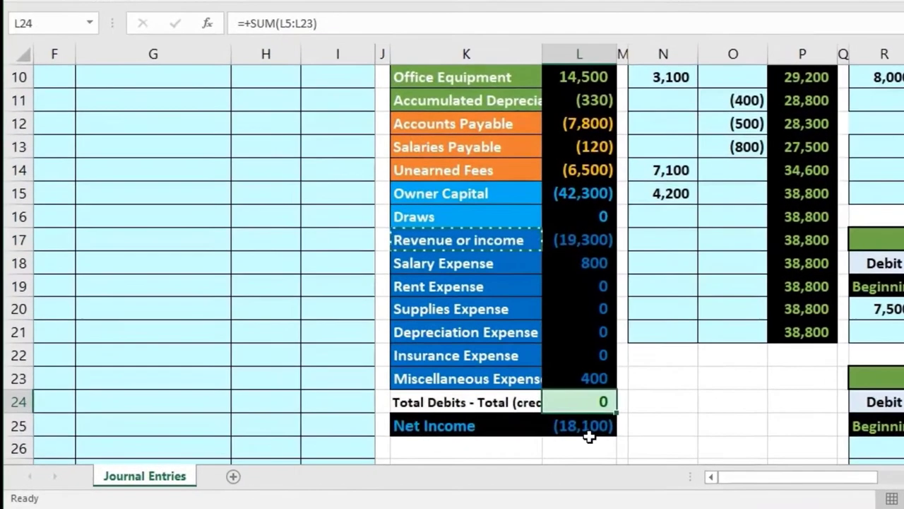
Inspect the Net Income formula in L25 of the trial balance without changing it
left_click(462, 445)
double_click(586, 427)
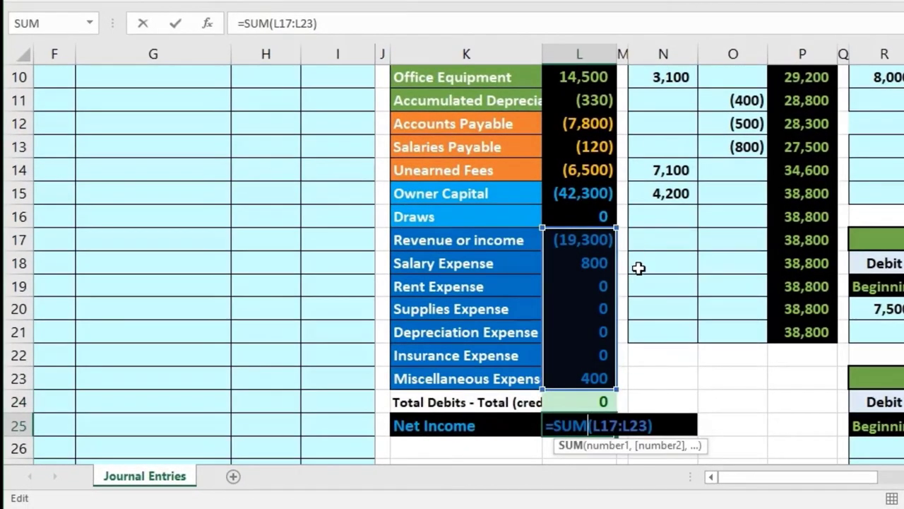
key("Return")
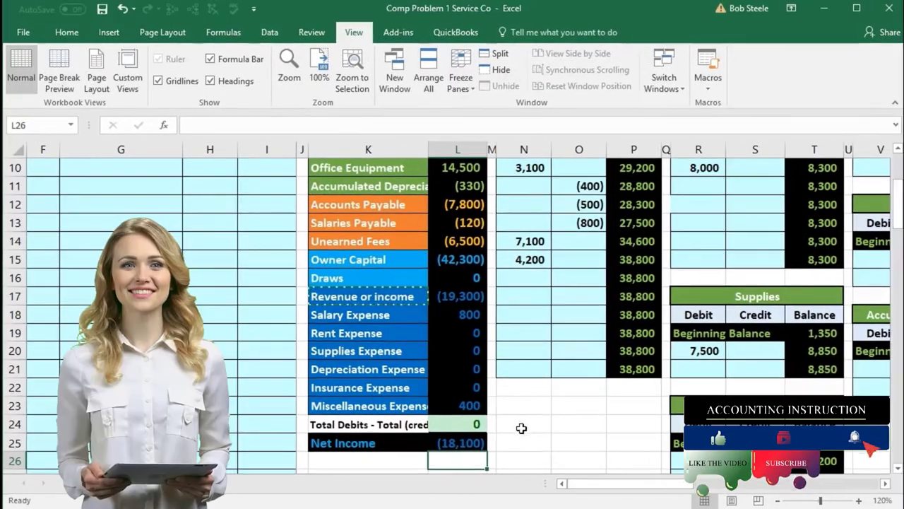
left_click(484, 444)
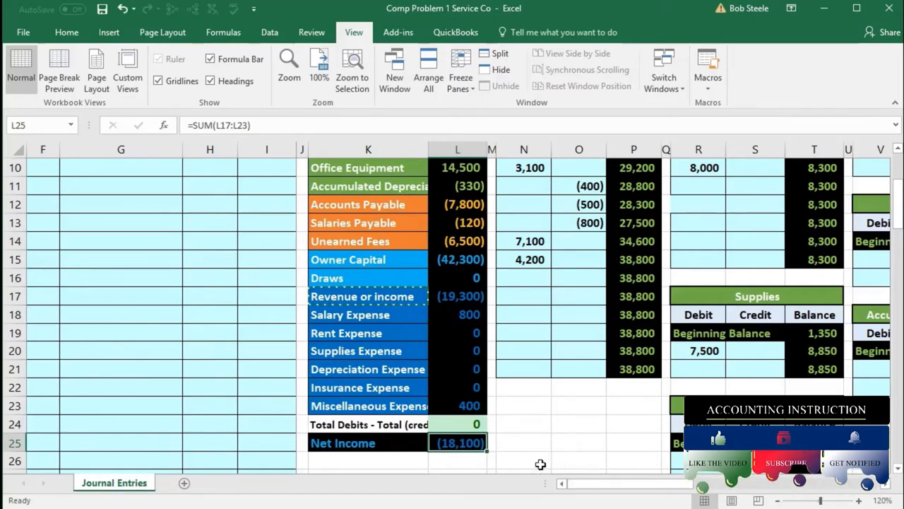
Read the 5/27 transaction's description in the activity list
scroll(214, 396, "up", 2)
scroll(214, 397, "down", 6)
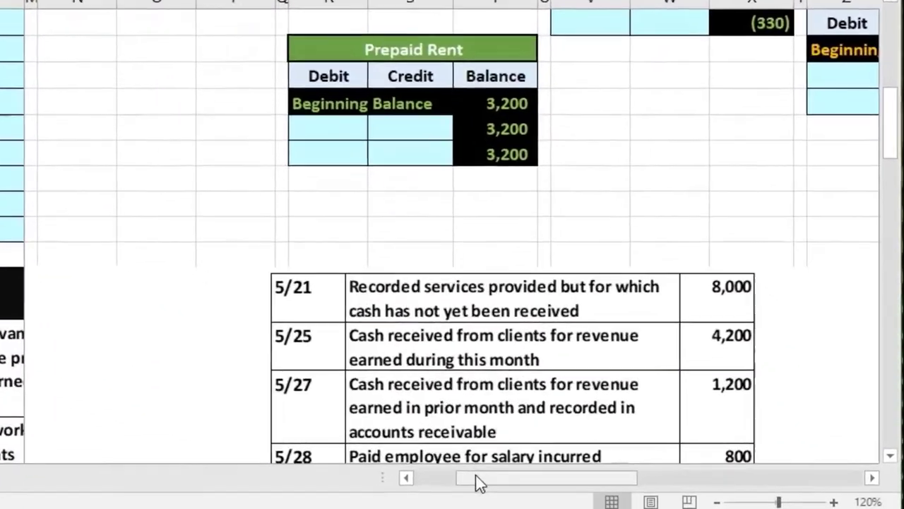
left_click(593, 483)
scroll(603, 458, "down", 1)
scroll(460, 432, "down", 1)
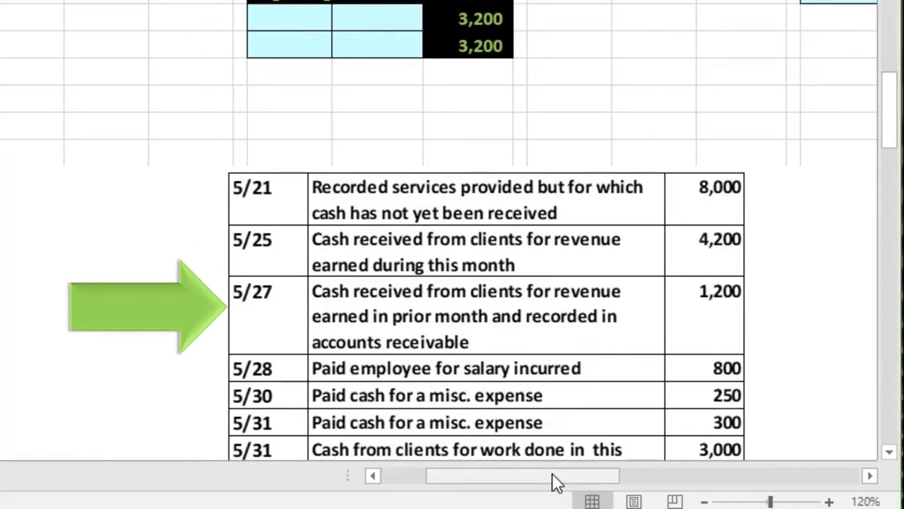
left_click_drag(557, 478, 501, 480)
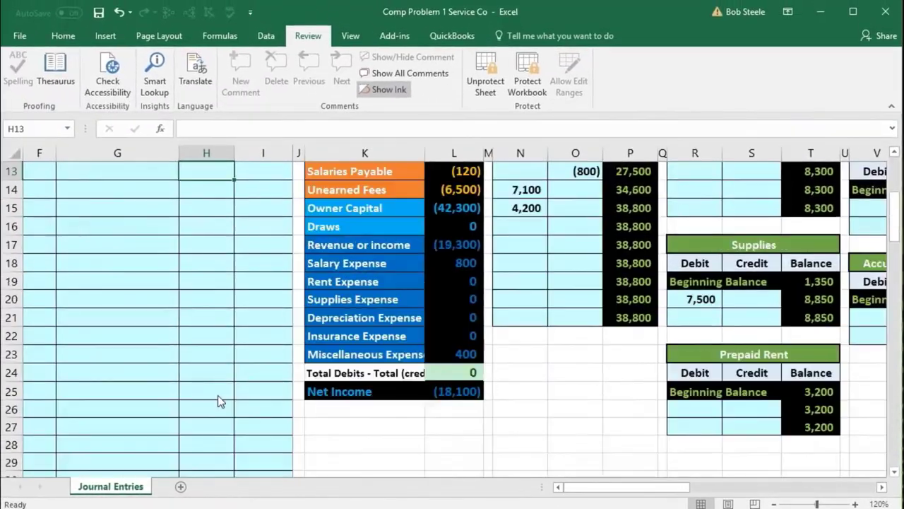
Check Cash in the trial balance and copy Cash from K5 into G11 as values only for the 5/27 debit account
scroll(218, 397, "up", 3)
left_click(44, 305)
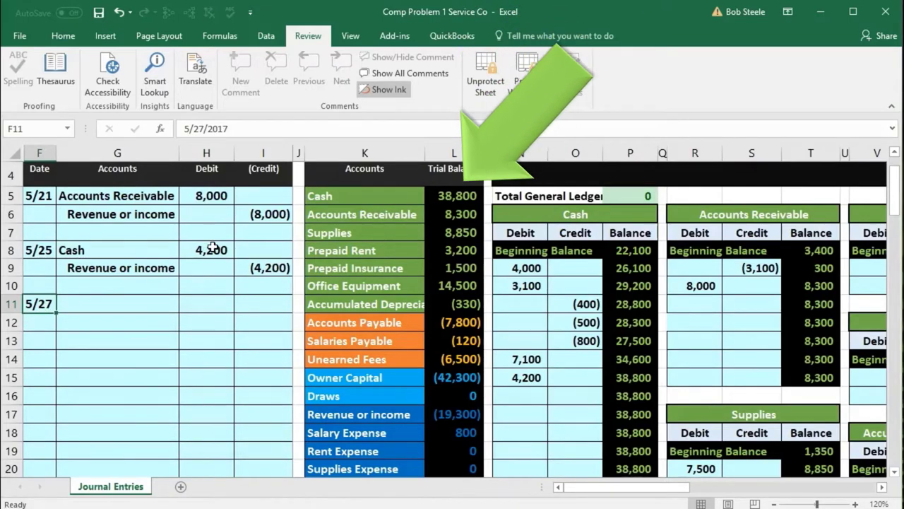
left_click(443, 190)
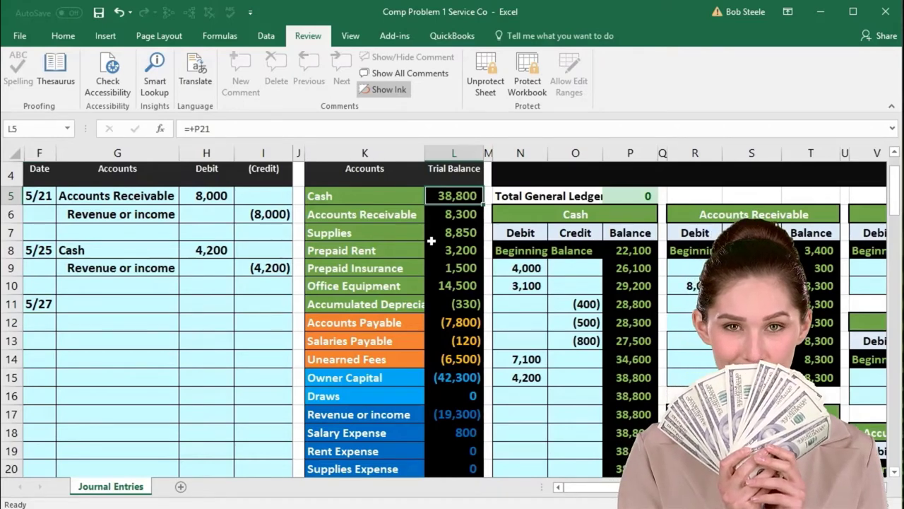
left_click(367, 199)
right_click(367, 199)
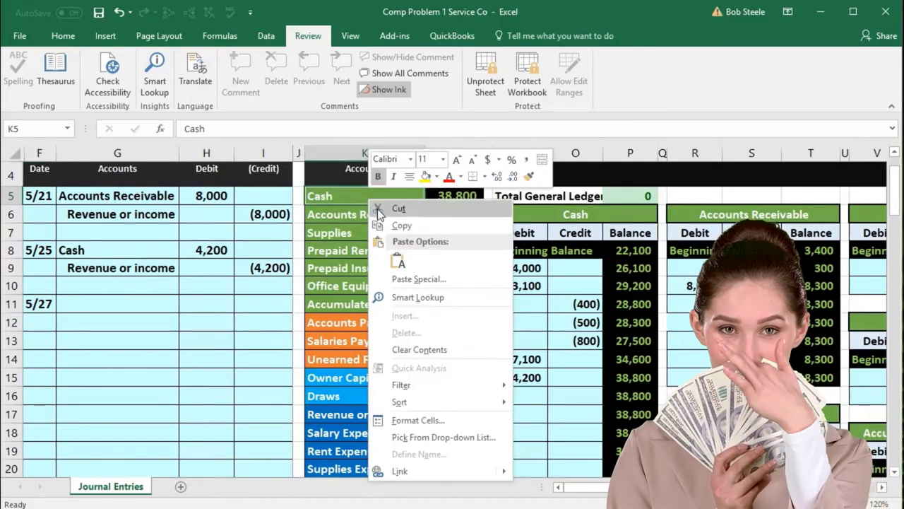
left_click(397, 224)
left_click(132, 302)
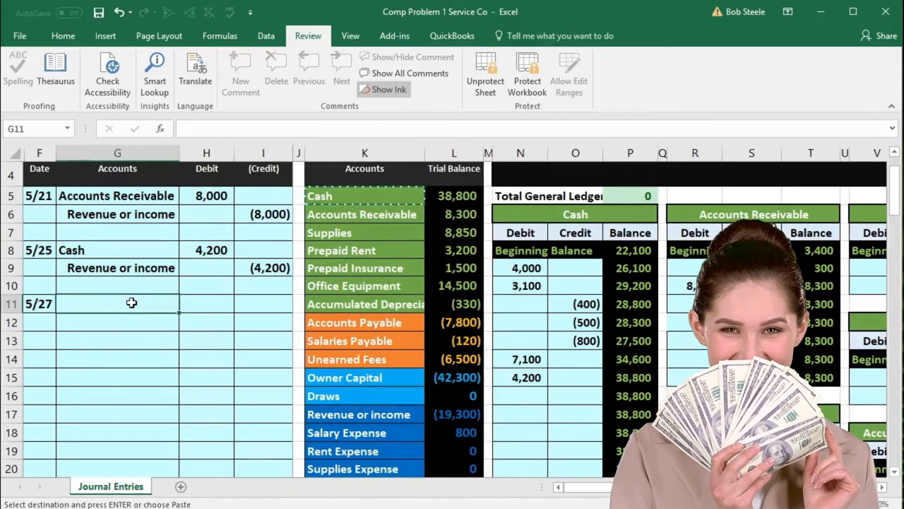
right_click(131, 303)
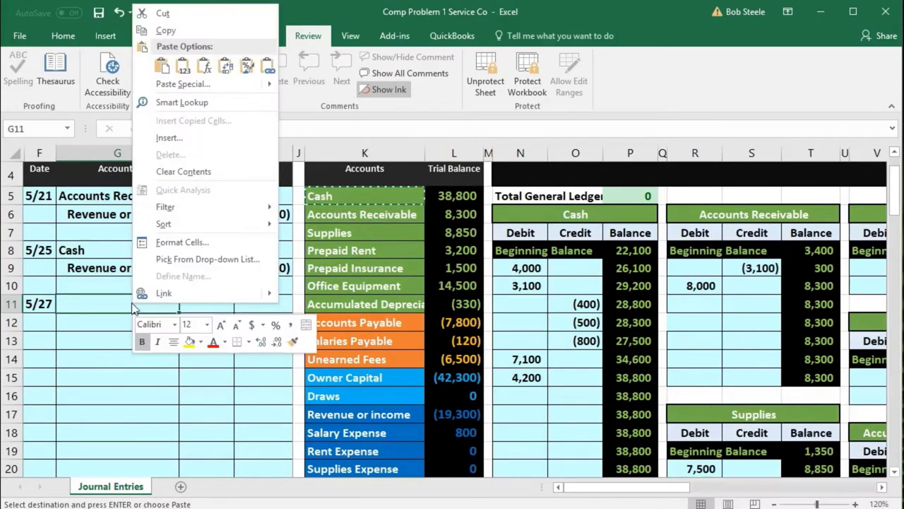
left_click(183, 75)
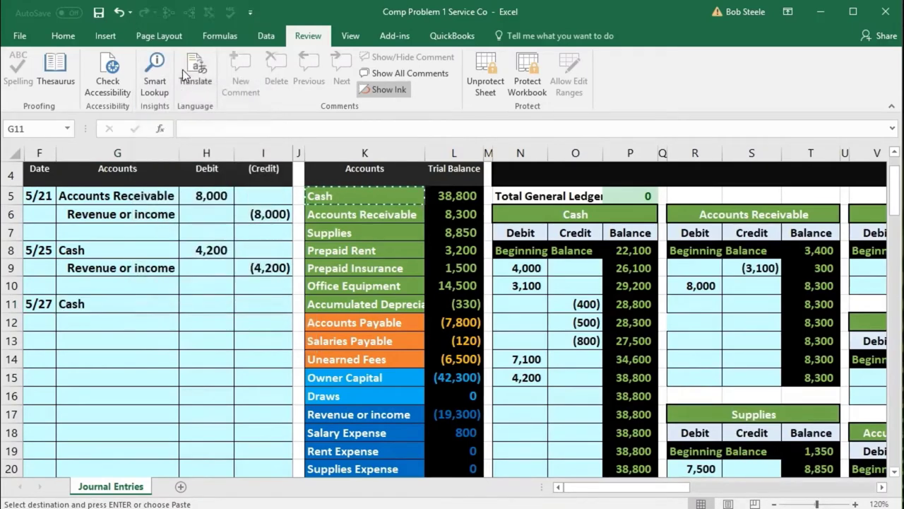
Look up the 5/27 amount and enter 1200 as the Cash debit in H11, with the offsetting credit in I12 as -H11
scroll(539, 438, "down", 2)
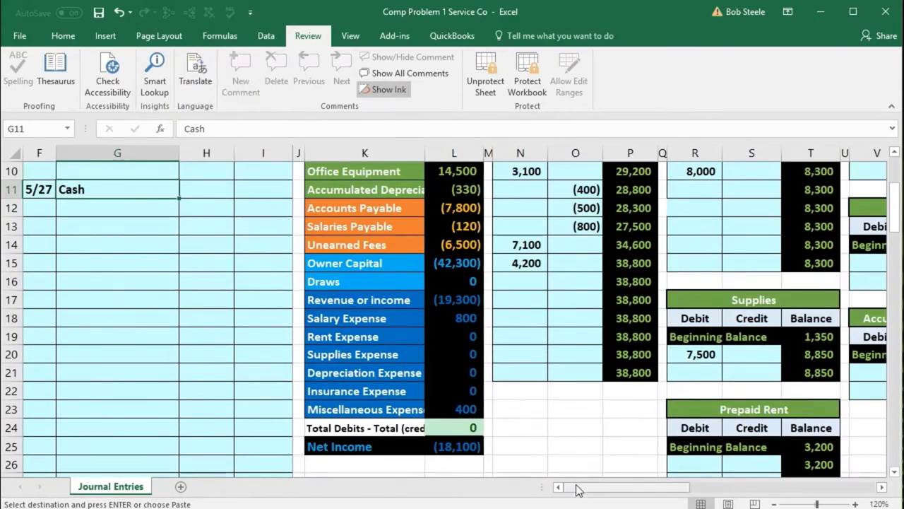
left_click_drag(576, 489, 605, 490)
scroll(623, 439, "down", 5)
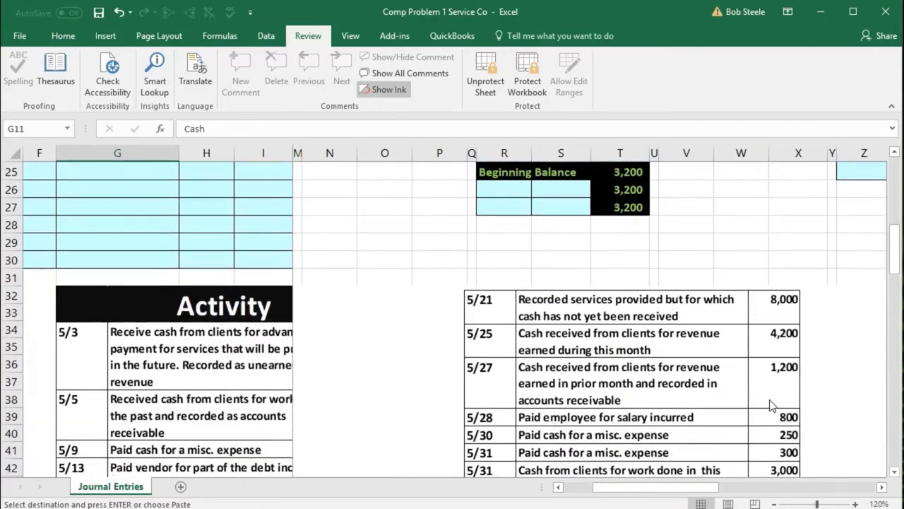
left_click_drag(688, 489, 625, 492)
scroll(241, 396, "up", 6)
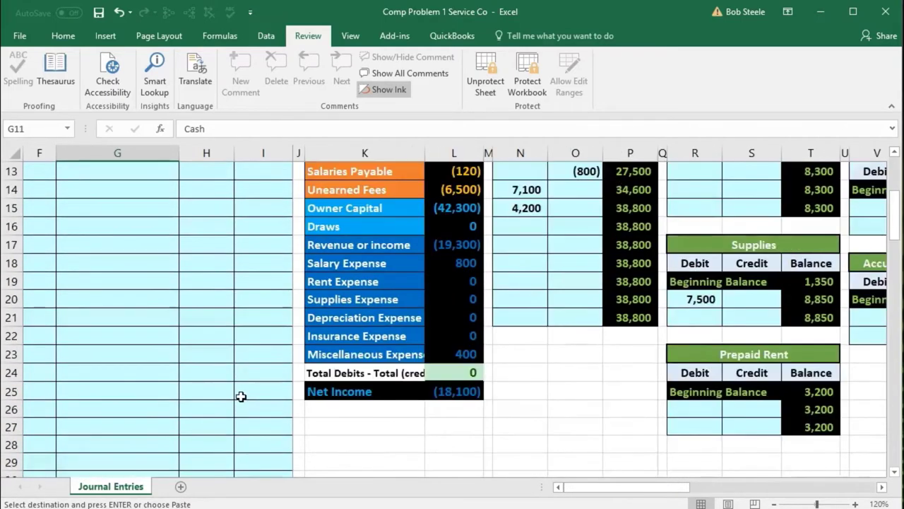
left_click(205, 236)
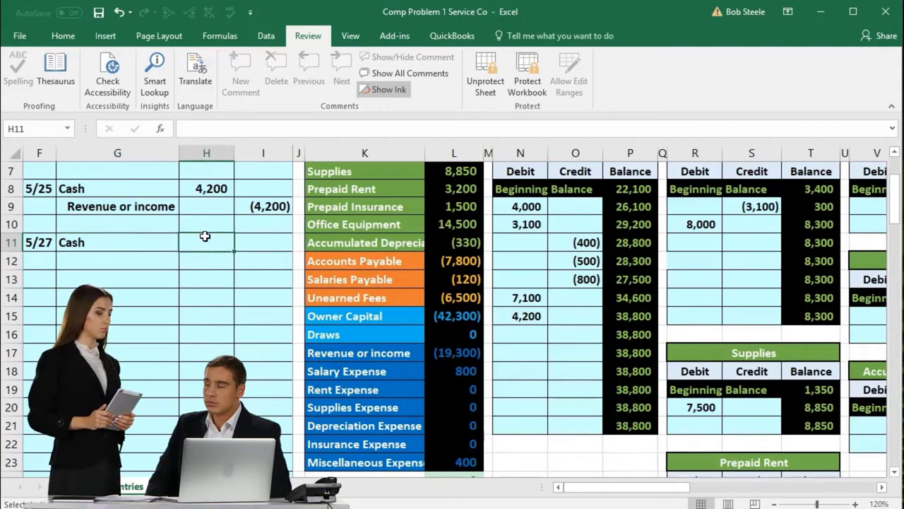
type("1200")
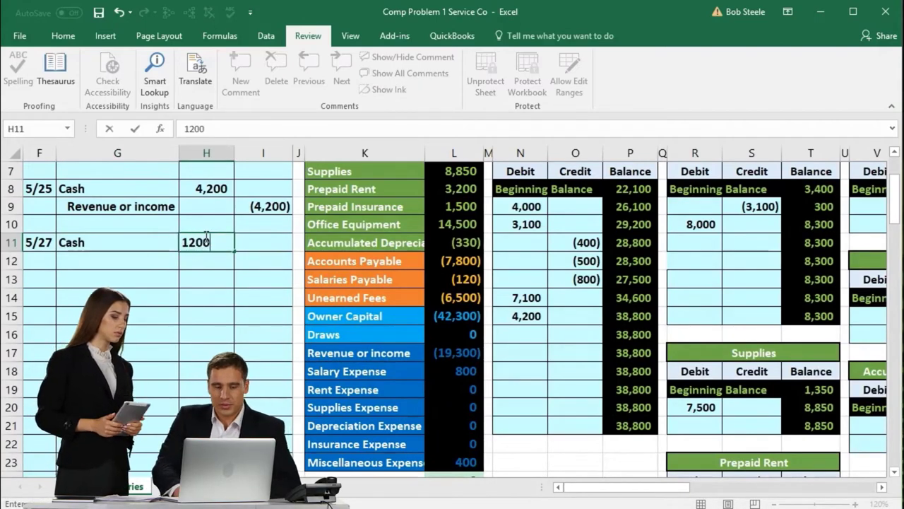
key("Return")
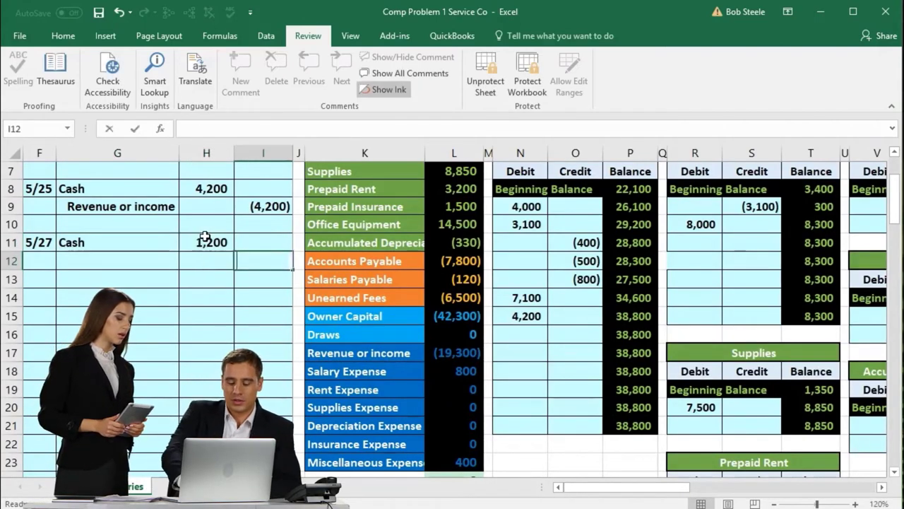
type("-H11")
key("Return")
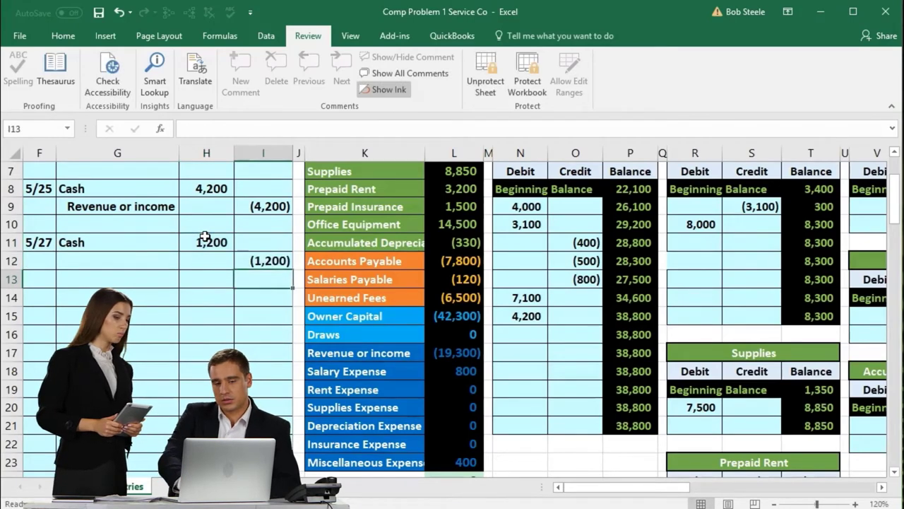
Copy Accounts Receivable from K6 into G12 as values only for the 5/27 credit account
left_click(144, 264)
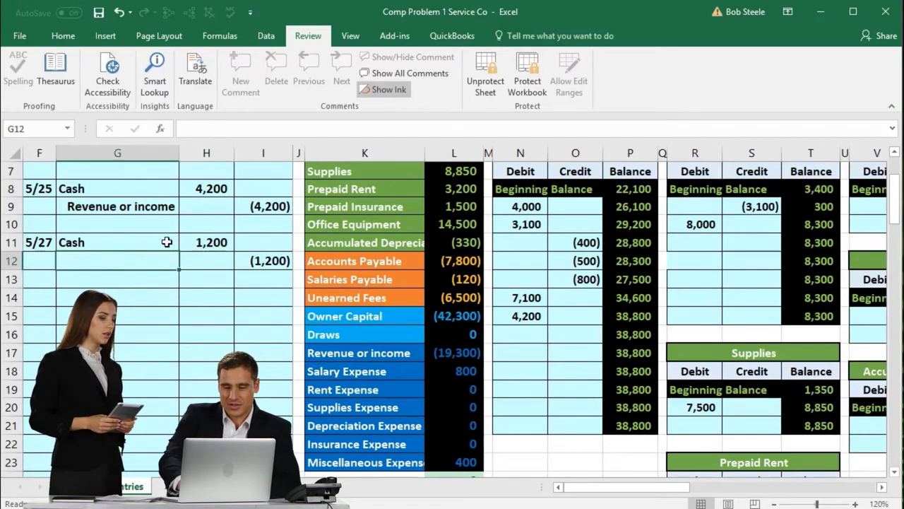
left_click_drag(323, 350, 281, 332)
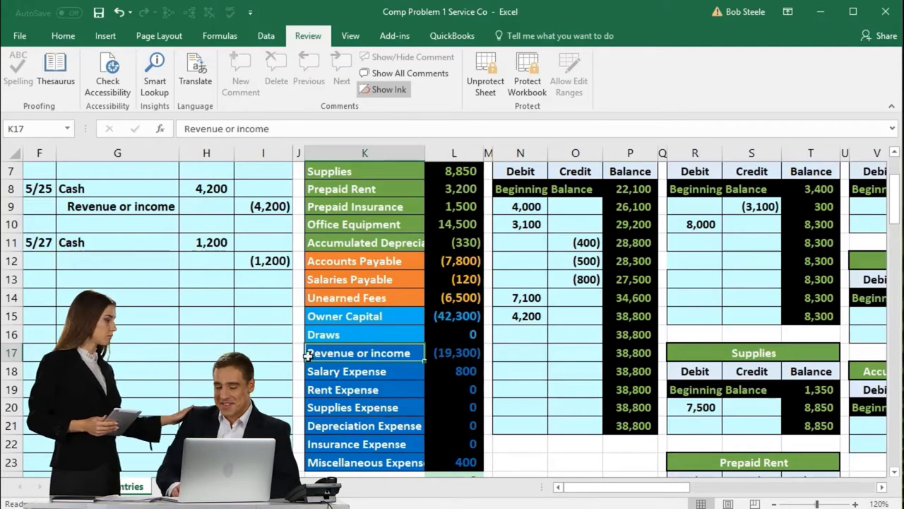
scroll(453, 318, "up", 1)
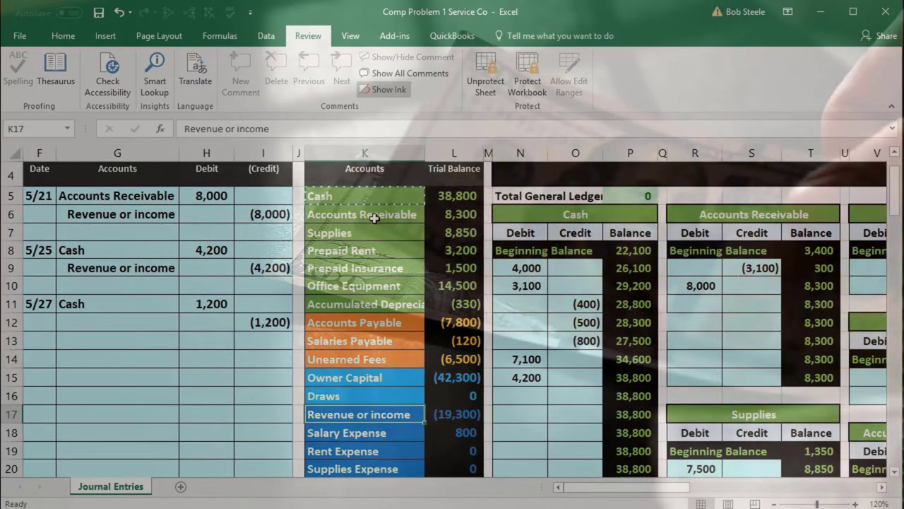
left_click(373, 217)
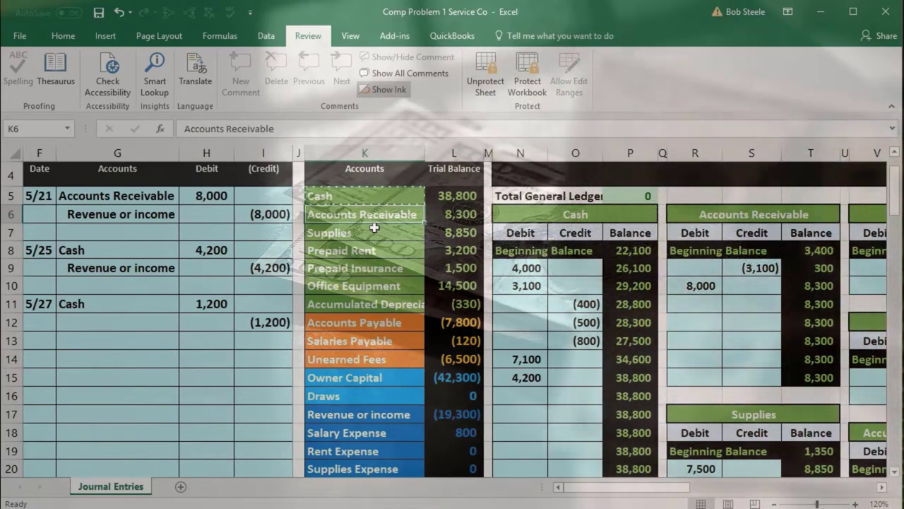
right_click(374, 227)
left_click(392, 240)
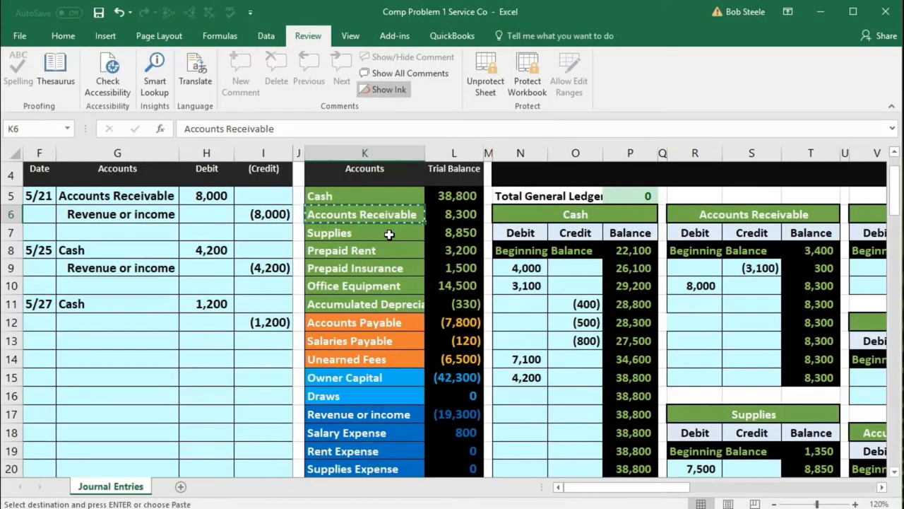
left_click(149, 326)
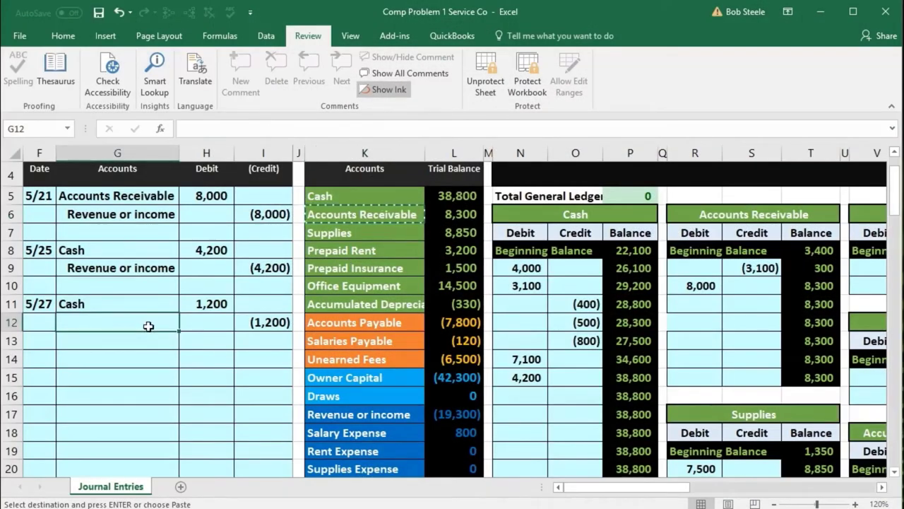
right_click(148, 326)
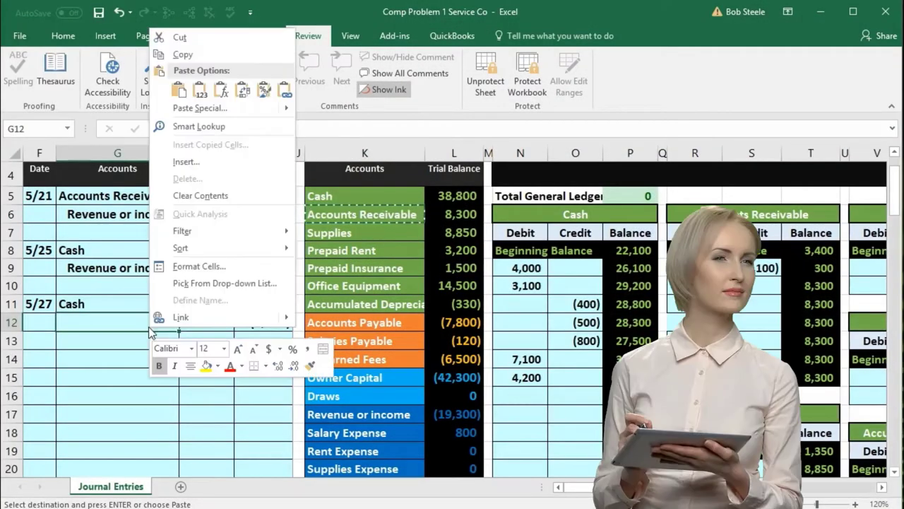
left_click(198, 97)
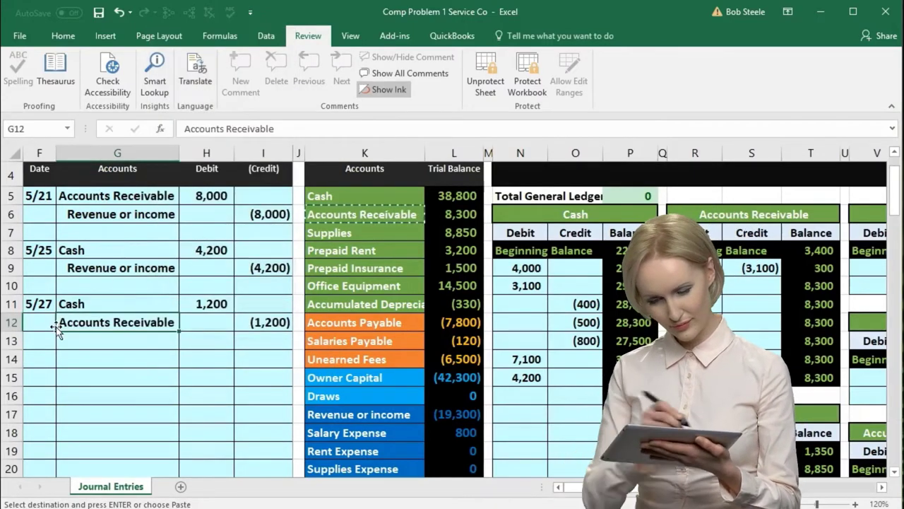
Indent the Accounts Receivable account name in G12 to mark it as the credit line
double_click(62, 323)
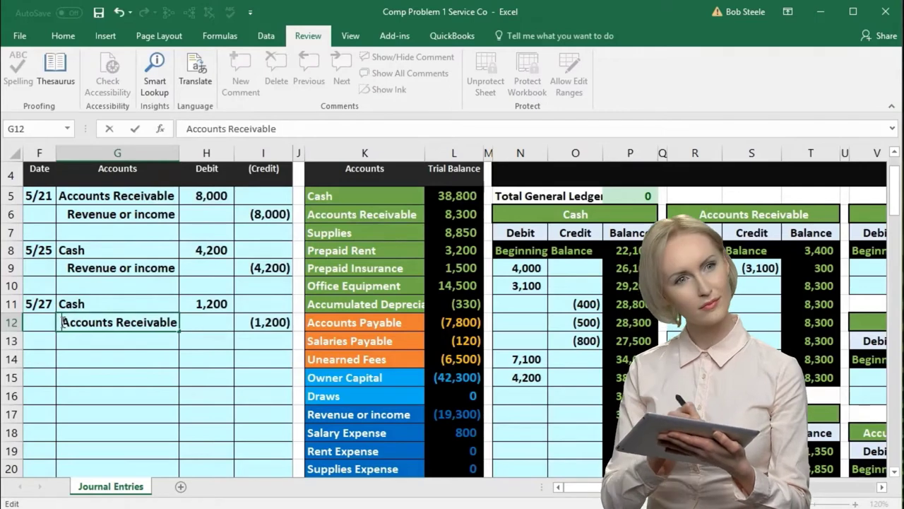
key("ctrl+Return")
key("Return")
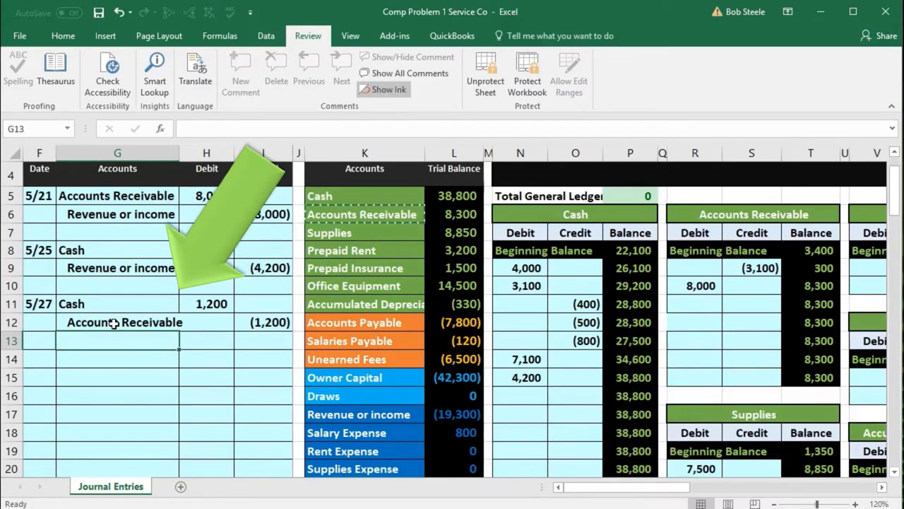
Review the 5/27 entry's debit and credit against the Accounts Receivable balance in the trial balance
left_click(156, 327)
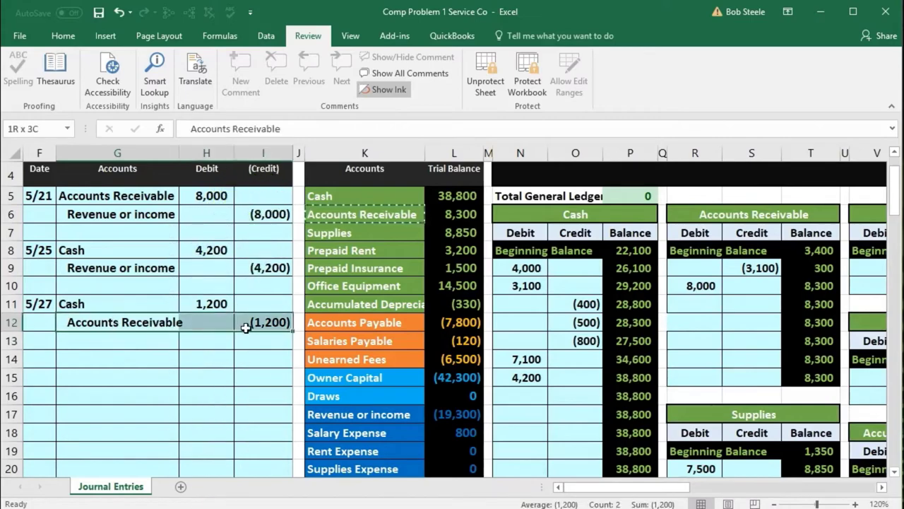
left_click(216, 304)
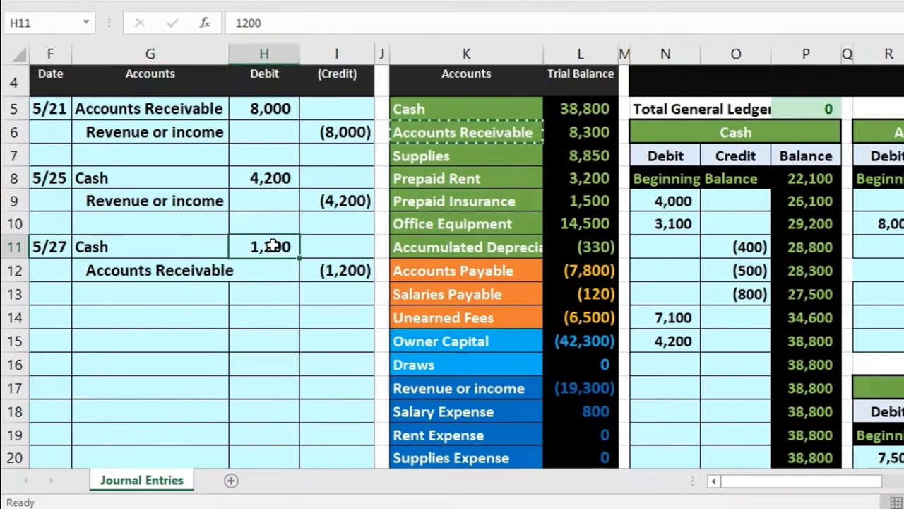
left_click(563, 141)
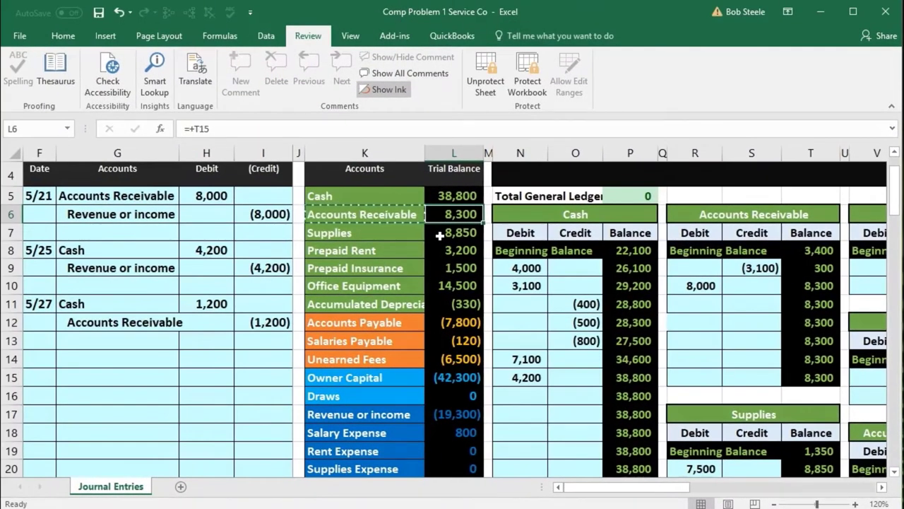
left_click(281, 319)
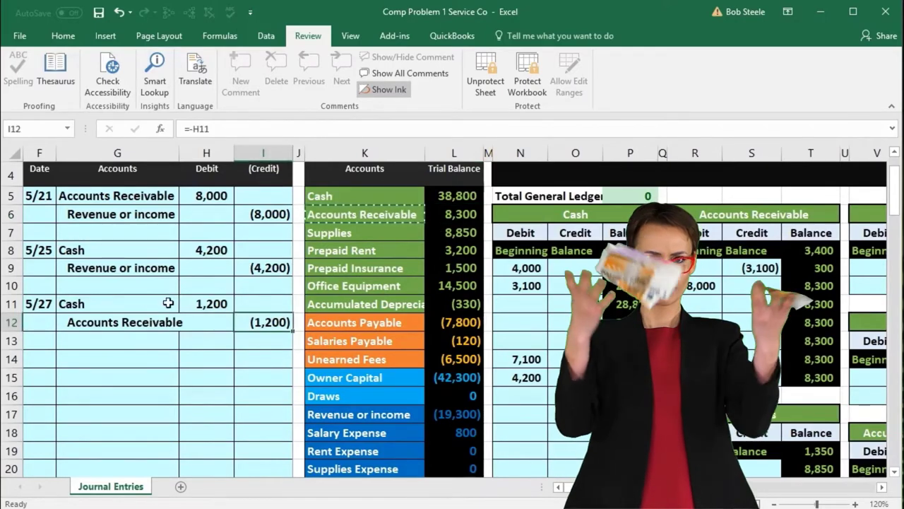
Post the 5/27 Cash debit to N16 of the Cash ledger as =H11 and check Cash in the trial balance
left_click_drag(168, 302, 201, 297)
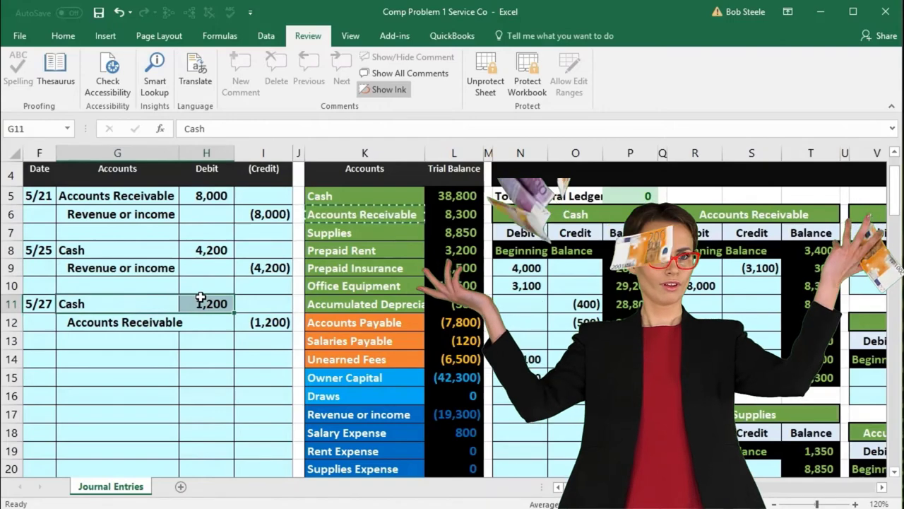
left_click(361, 195)
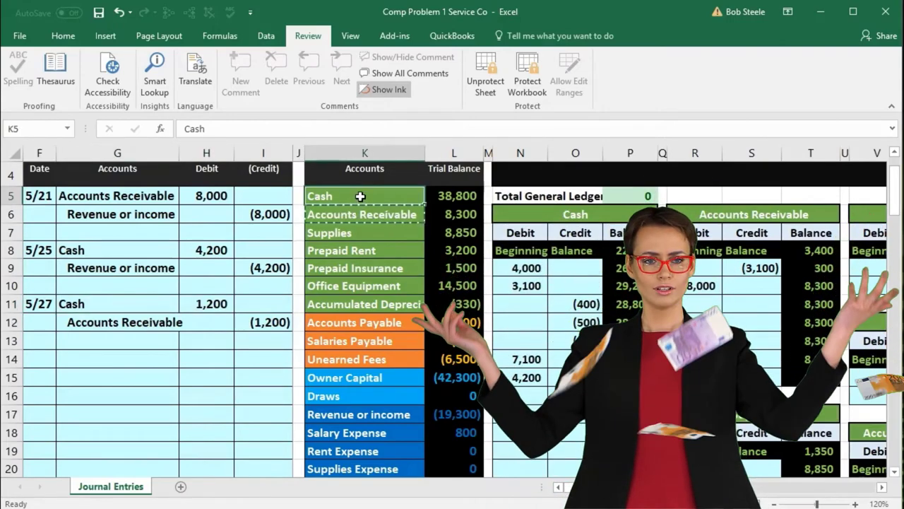
left_click(525, 212)
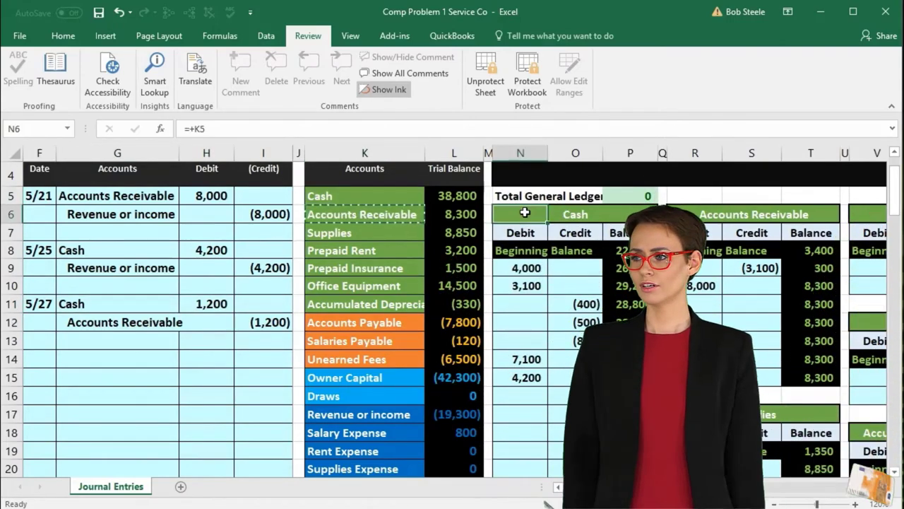
left_click(520, 233)
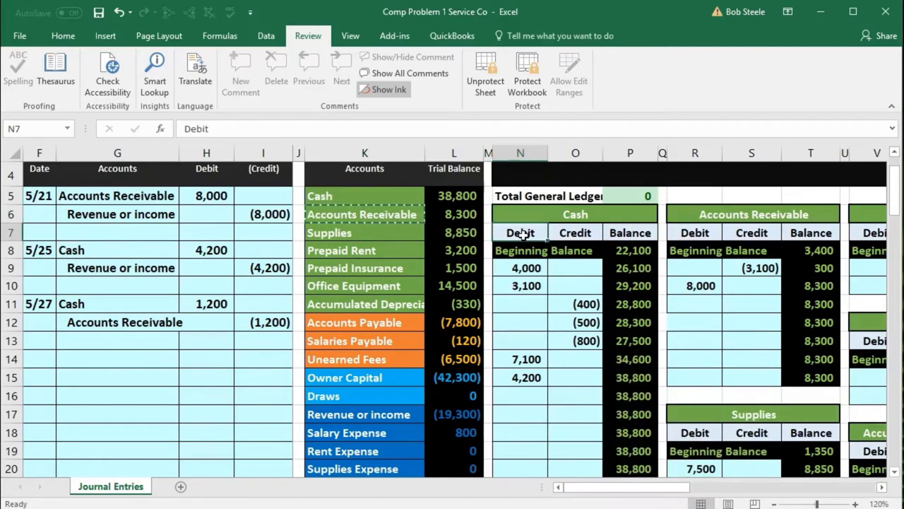
left_click(519, 396)
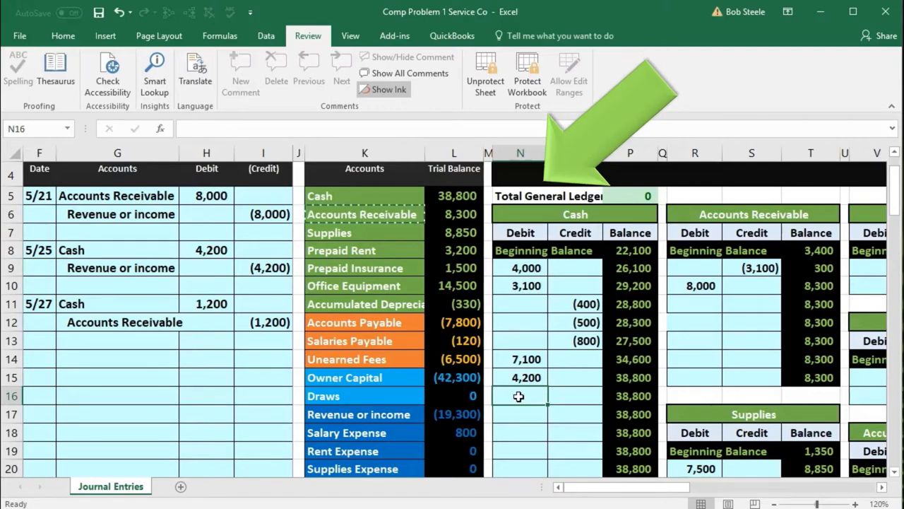
type("=")
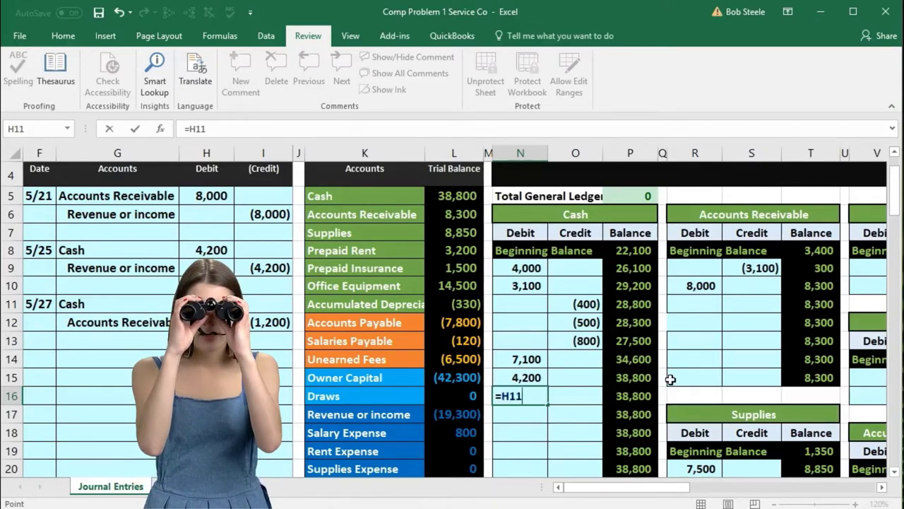
key("Return")
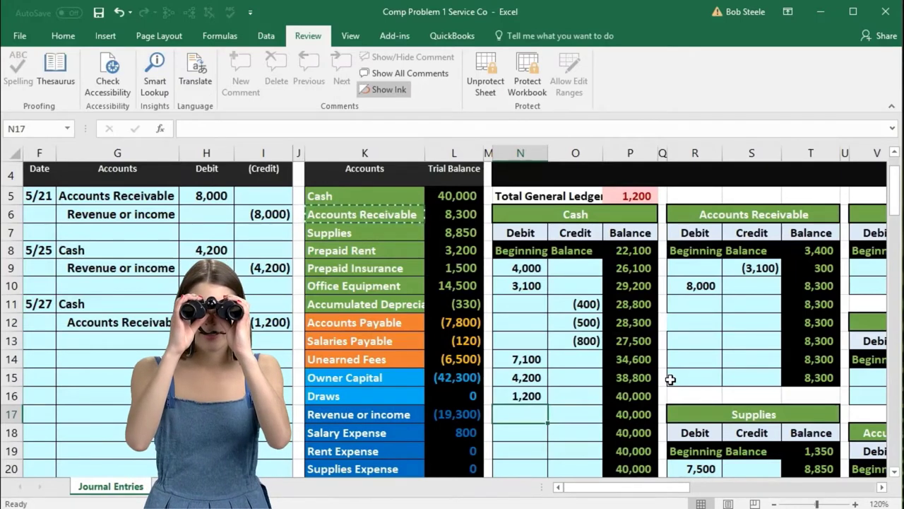
left_click(465, 198)
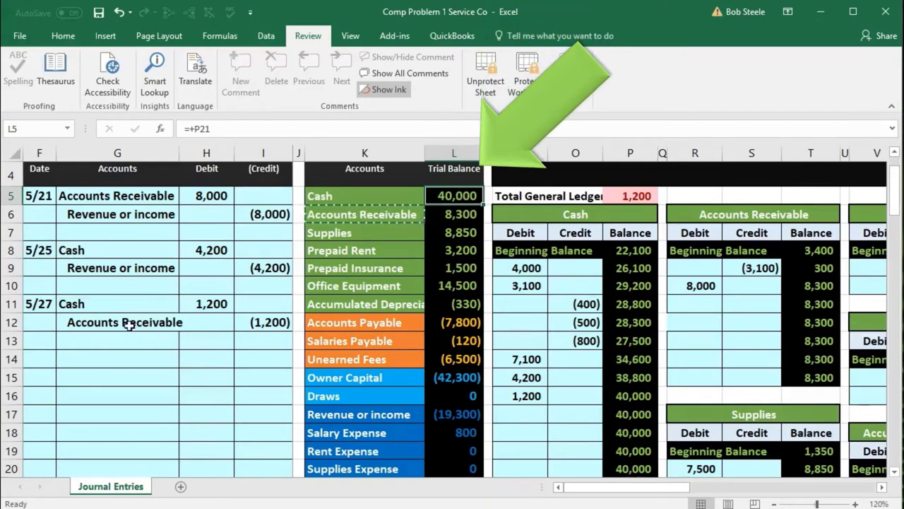
Post the 5/27 Accounts Receivable credit to S11 of the Accounts Receivable ledger as =I12
left_click(153, 324)
left_click_drag(242, 323, 243, 324)
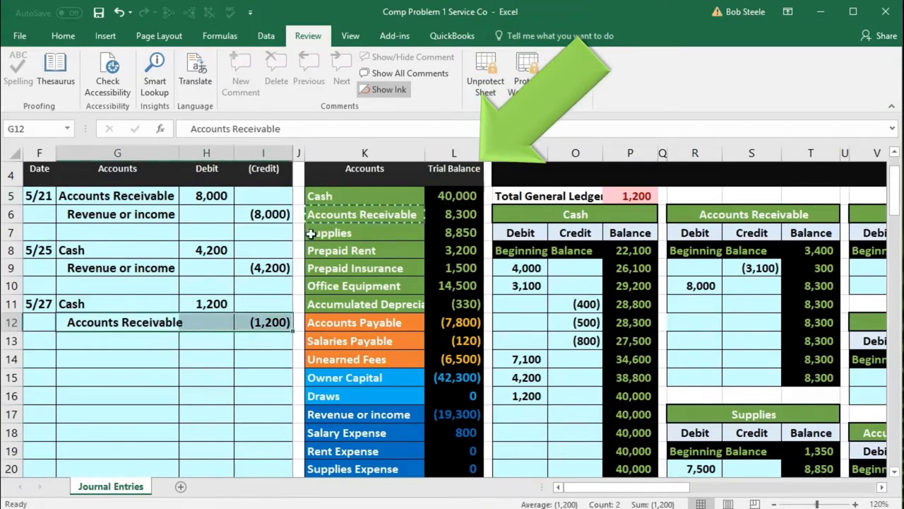
left_click_drag(396, 216, 431, 213)
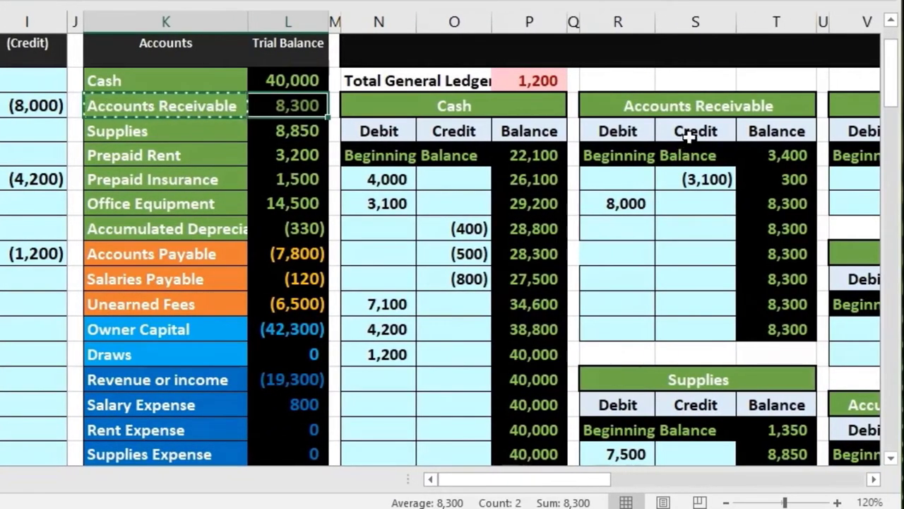
left_click(691, 134)
left_click(700, 224)
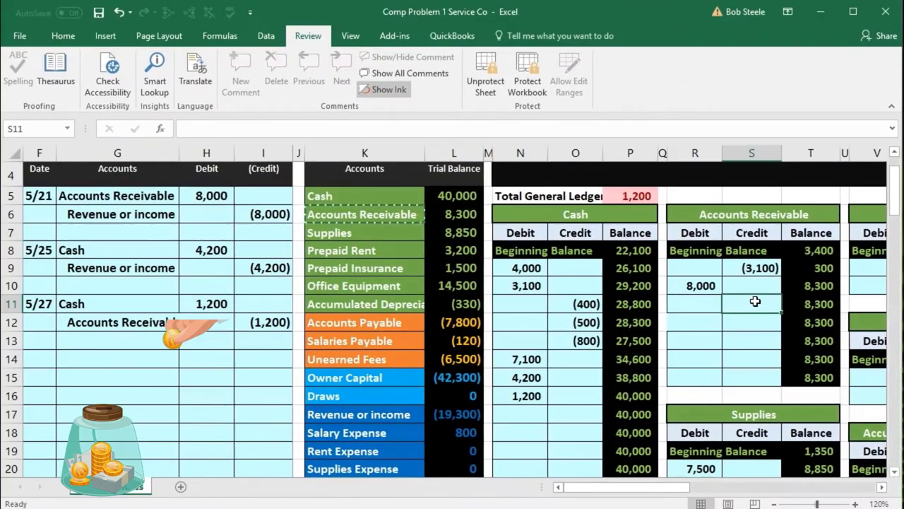
type("=")
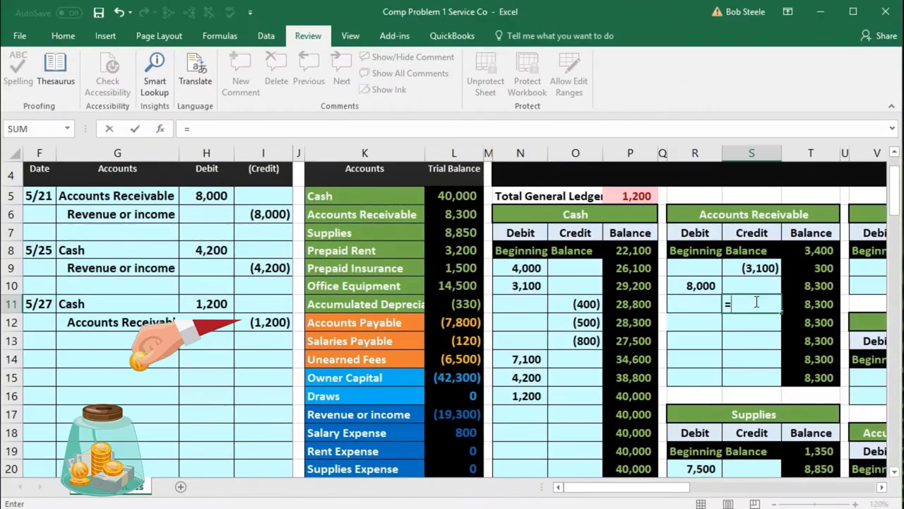
left_click(272, 321)
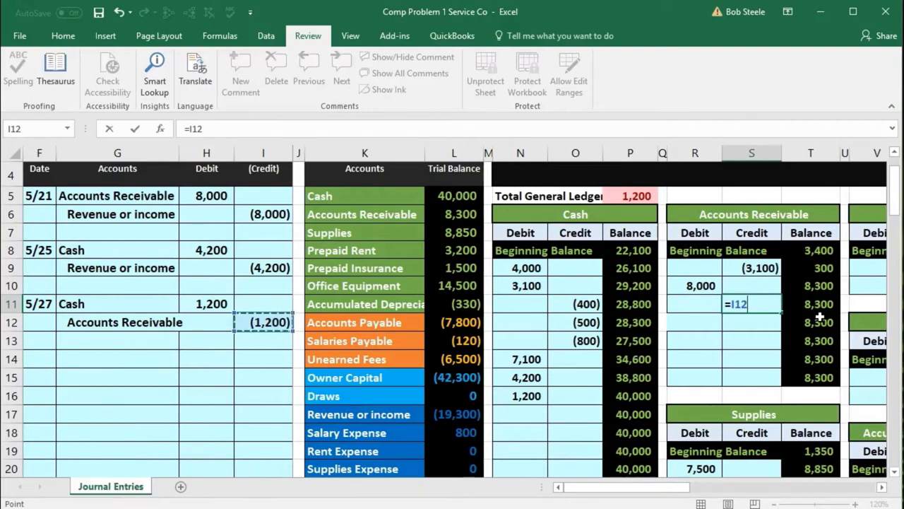
key("Return")
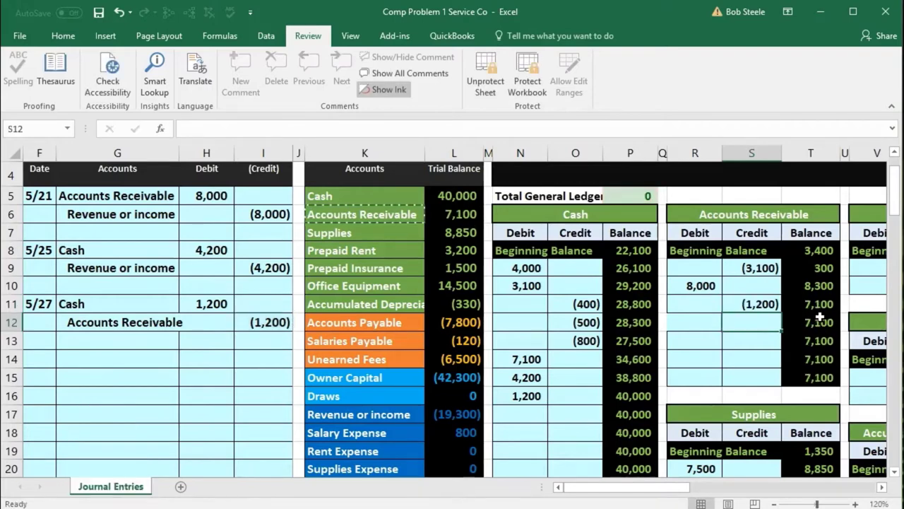
Check the Accounts Receivable ledger balance against the trial balance, along with total debits less credits and Net Income
left_click(817, 305)
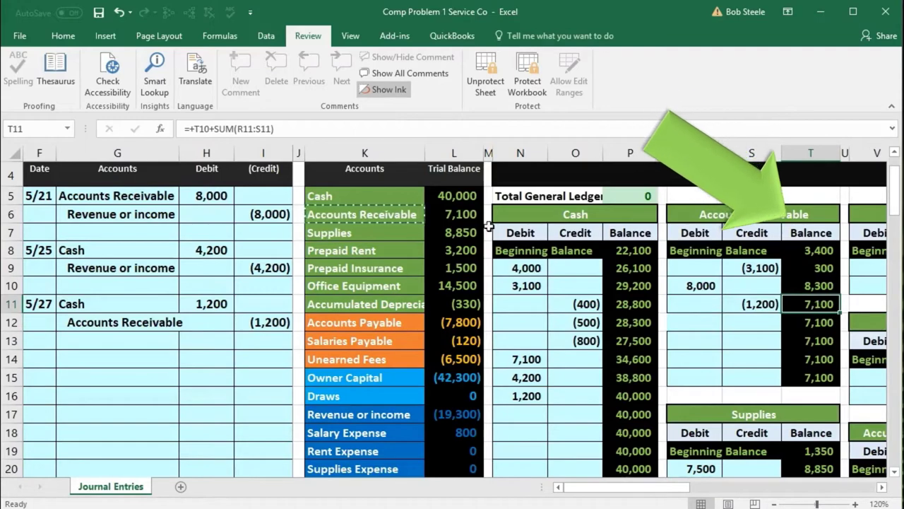
left_click(468, 216)
scroll(468, 234, "down", 2)
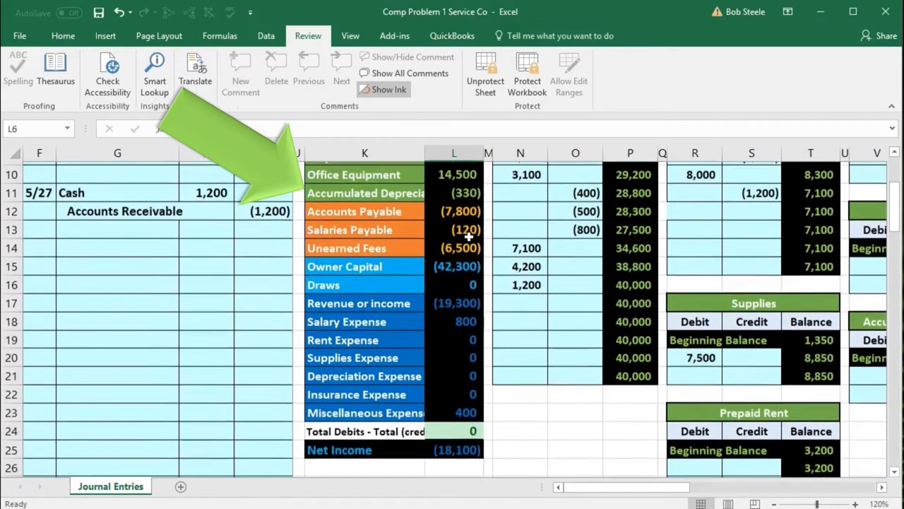
left_click(461, 428)
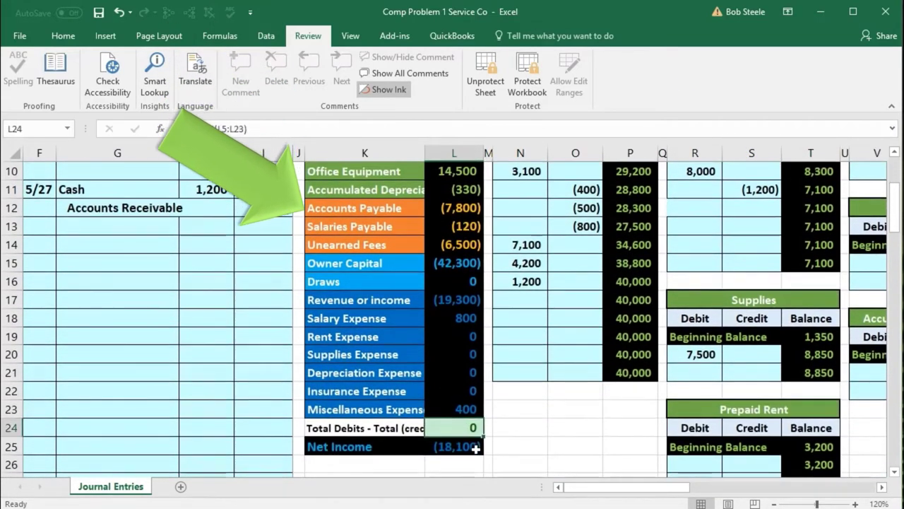
left_click(471, 453)
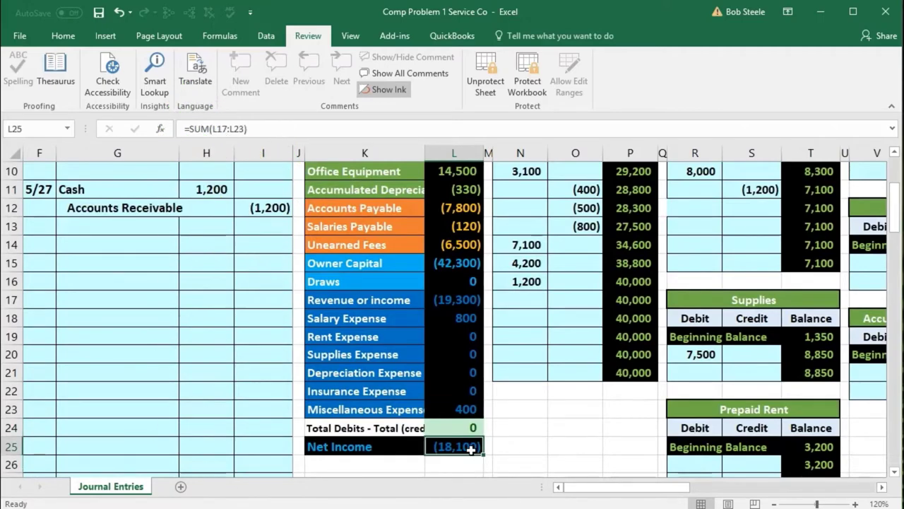
Read the 5/28 transaction's description and amount in the activity list and return to the journal area
scroll(569, 435, "down", 5)
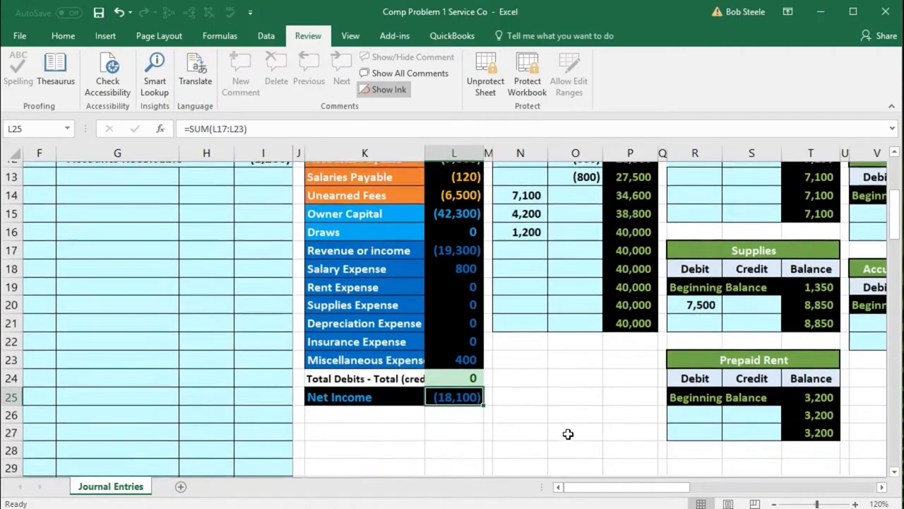
left_click_drag(583, 489, 618, 489)
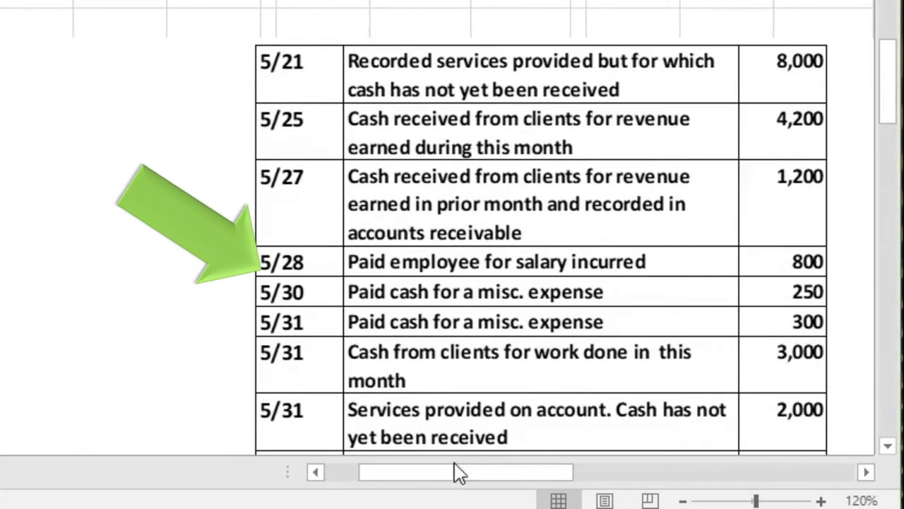
left_click_drag(458, 473, 389, 473)
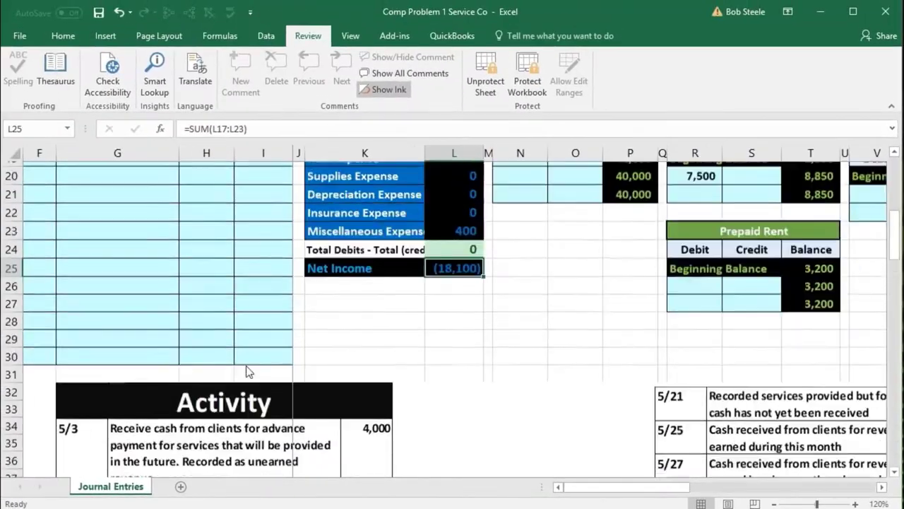
Enter the date 5/28 in F14 to start the next journal entry
scroll(249, 372, "up", 1)
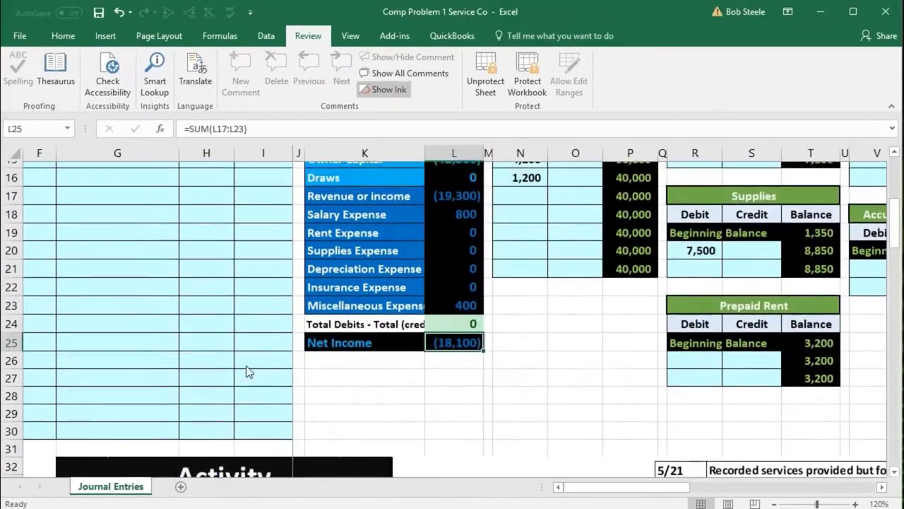
scroll(248, 372, "up", 2)
left_click(42, 244)
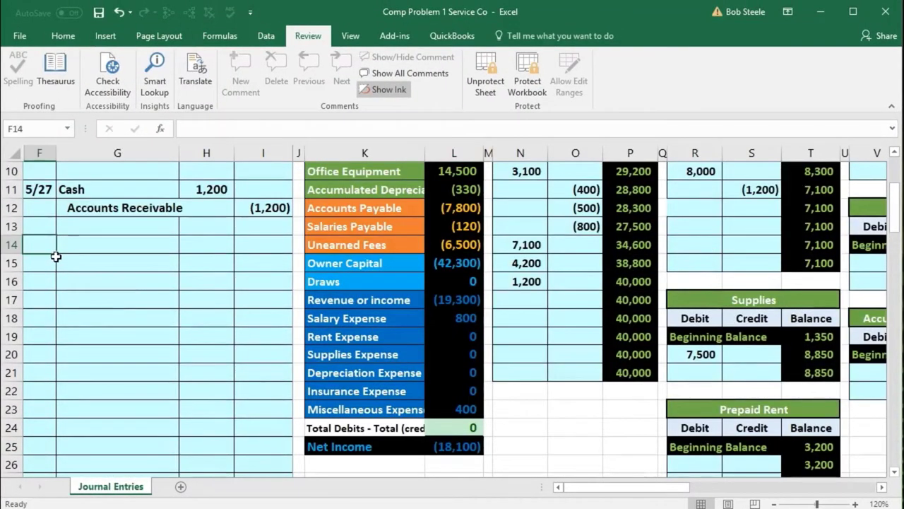
type("5/28")
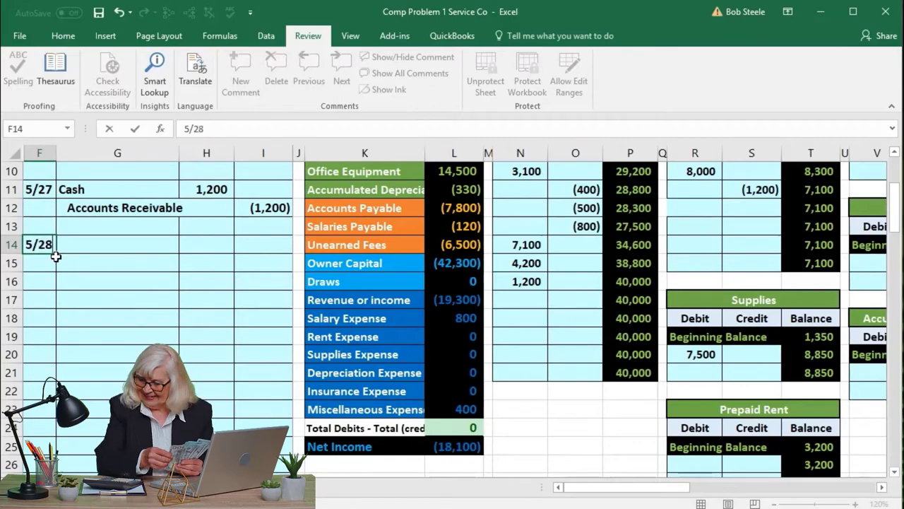
key("Return")
key("Up")
key("Right")
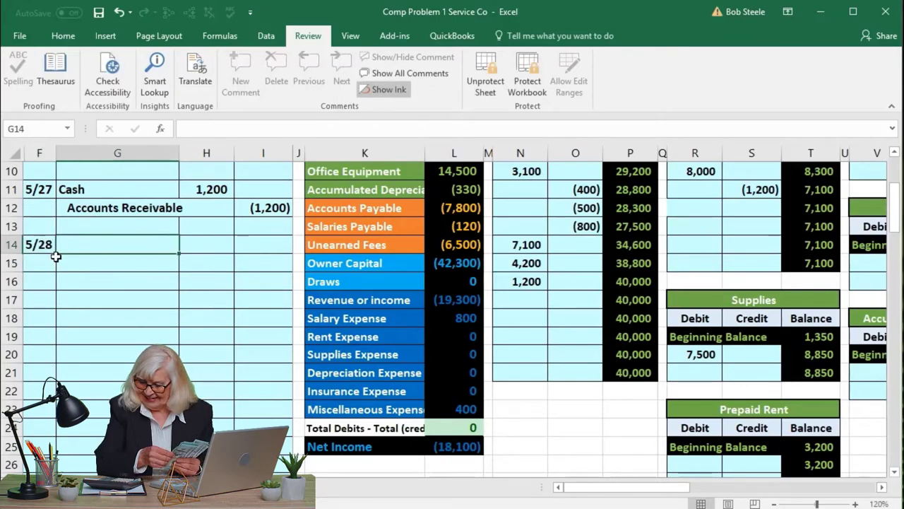
Copy the Cash account name from K5 of the trial balance and paste it as a value into G15
scroll(188, 303, "up", 2)
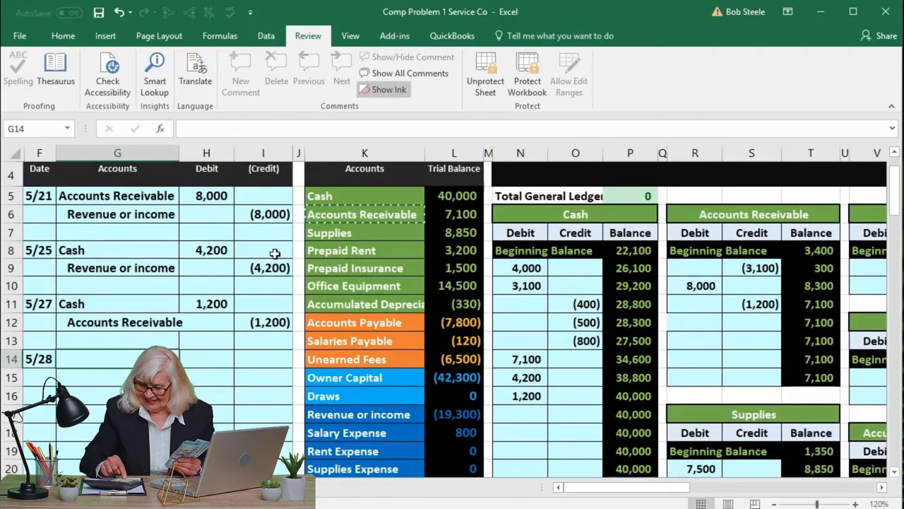
left_click(324, 199)
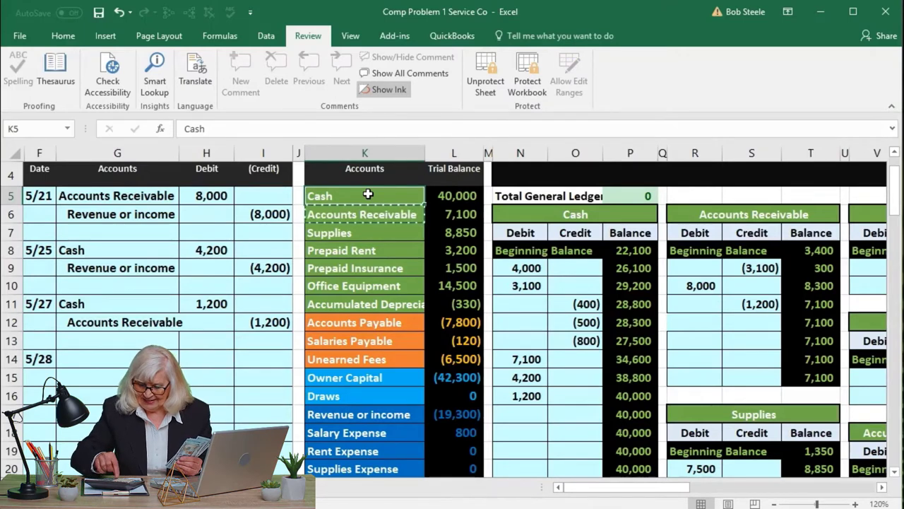
right_click(368, 194)
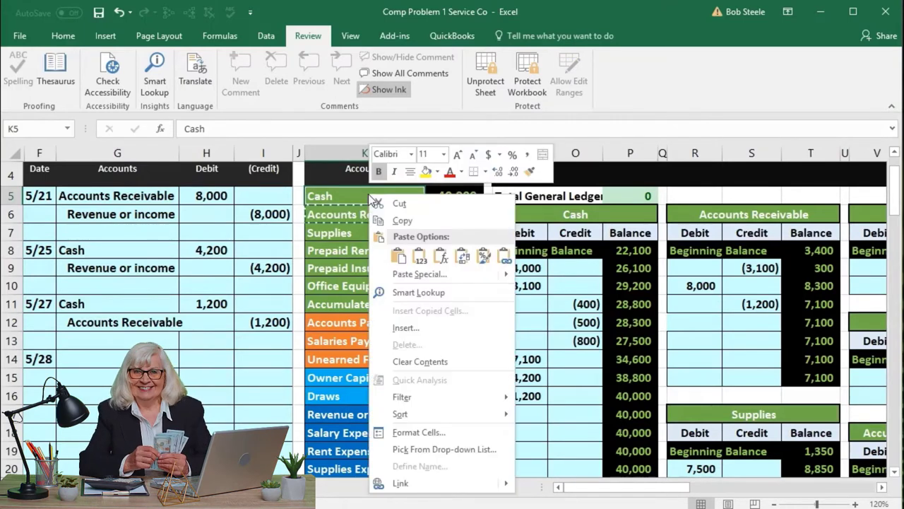
left_click(399, 221)
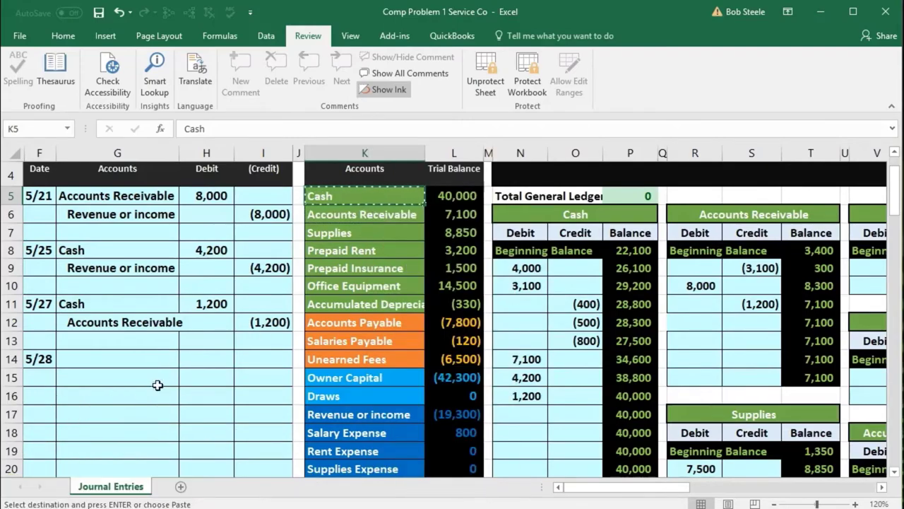
left_click(38, 359)
left_click(72, 376)
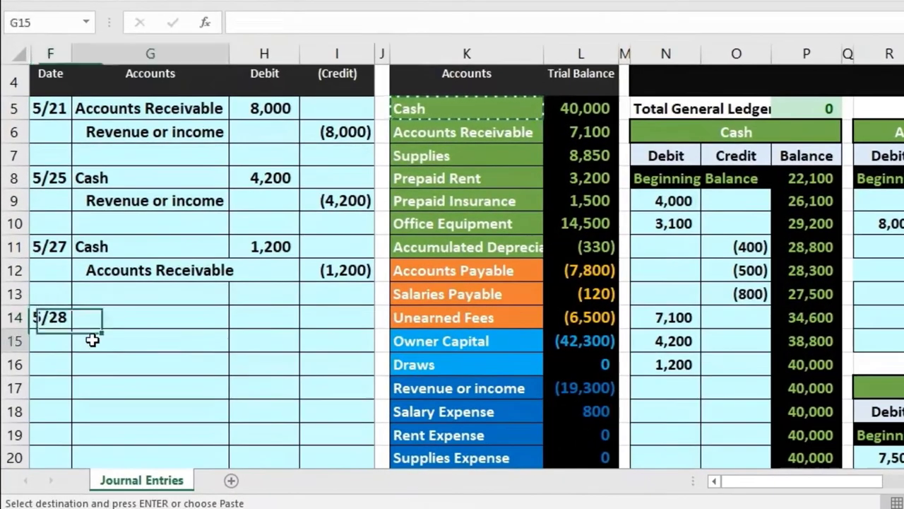
right_click(93, 340)
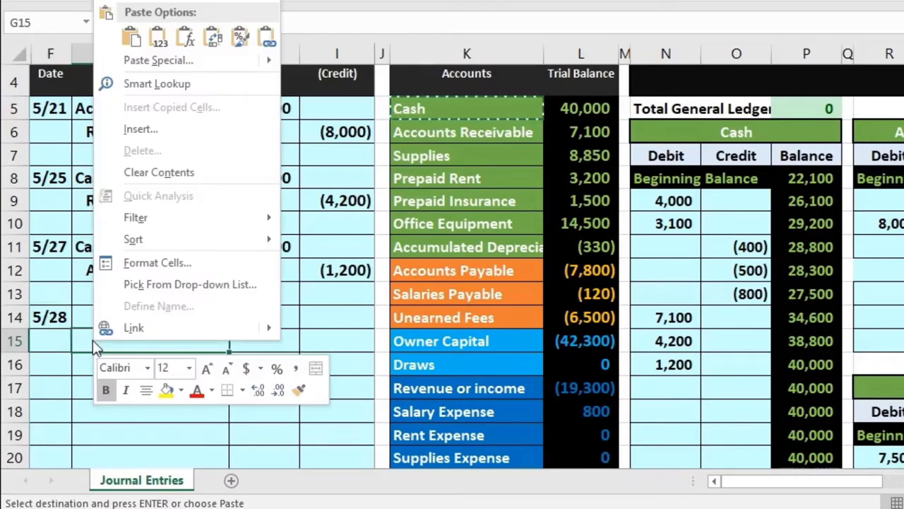
left_click(159, 39)
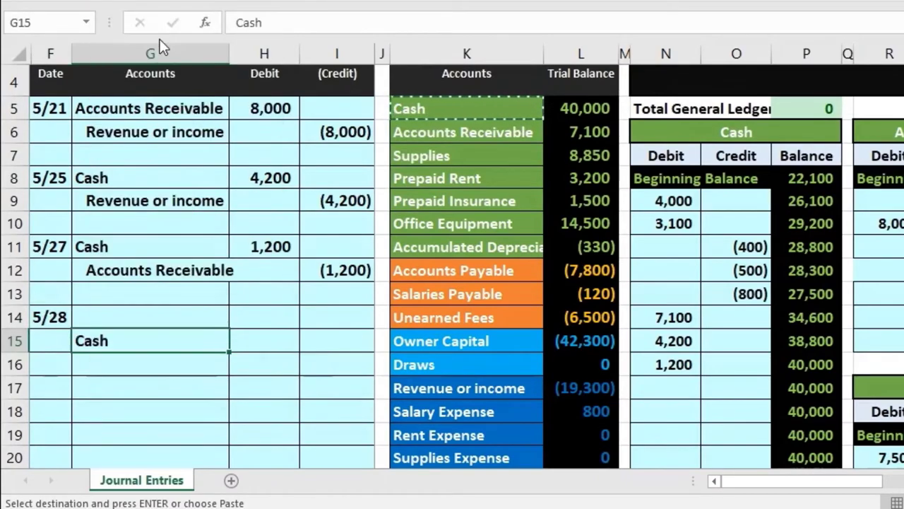
Check the 5/28 salary payment amount in the activity list and enter the Cash credit of -800 in I15
scroll(579, 237, "down", 6)
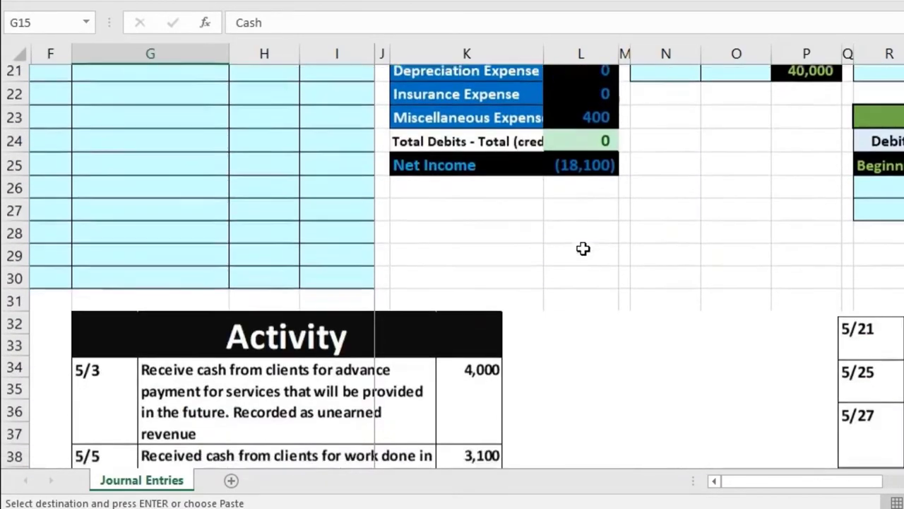
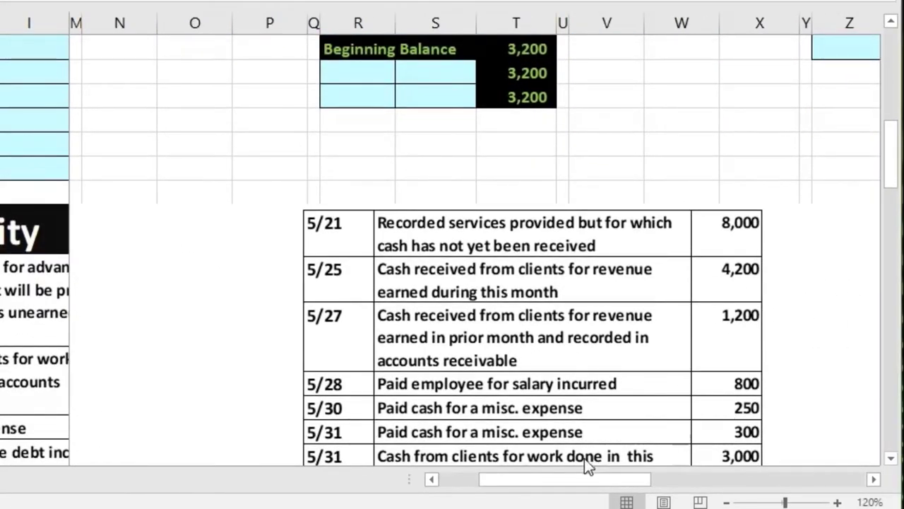
left_click_drag(575, 478, 541, 480)
scroll(223, 332, "up", 5)
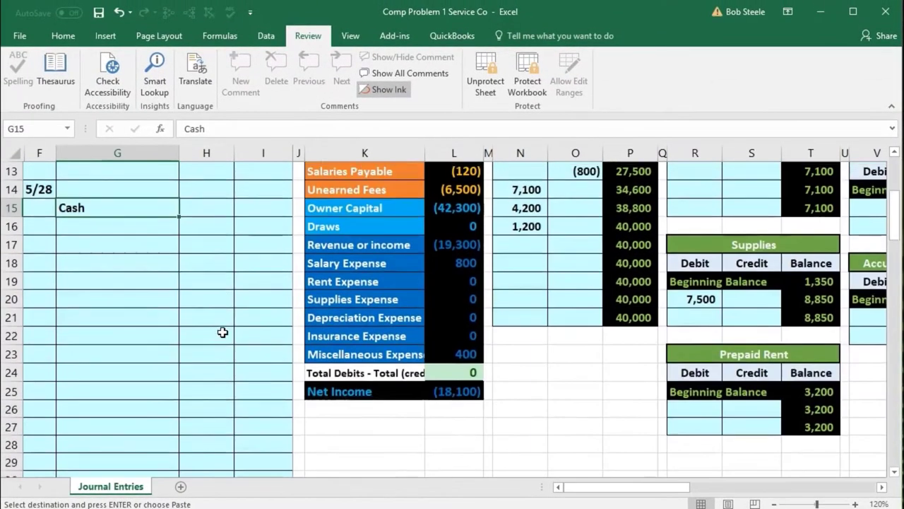
scroll(223, 332, "up", 1)
left_click(278, 265)
type("-")
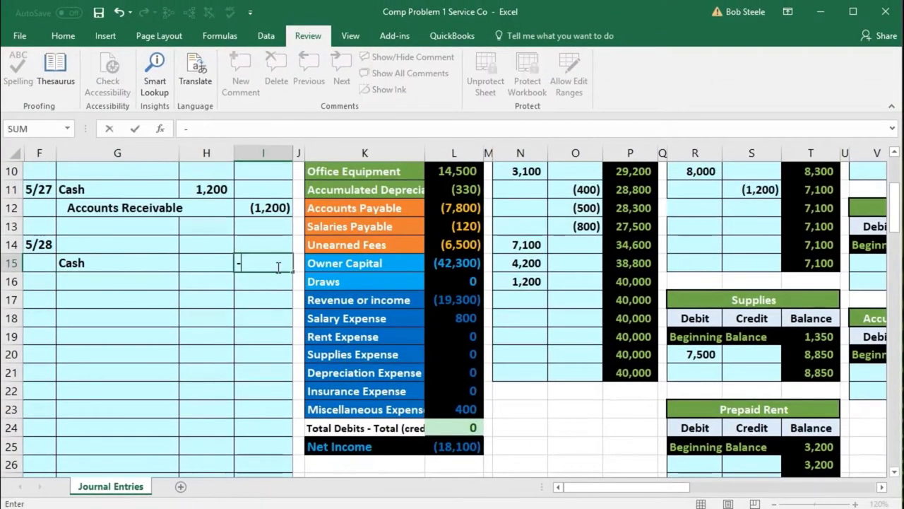
type("800")
key("Return")
Enter the 5/28 debit in H14 as =-I15
key("Left")
key("Up")
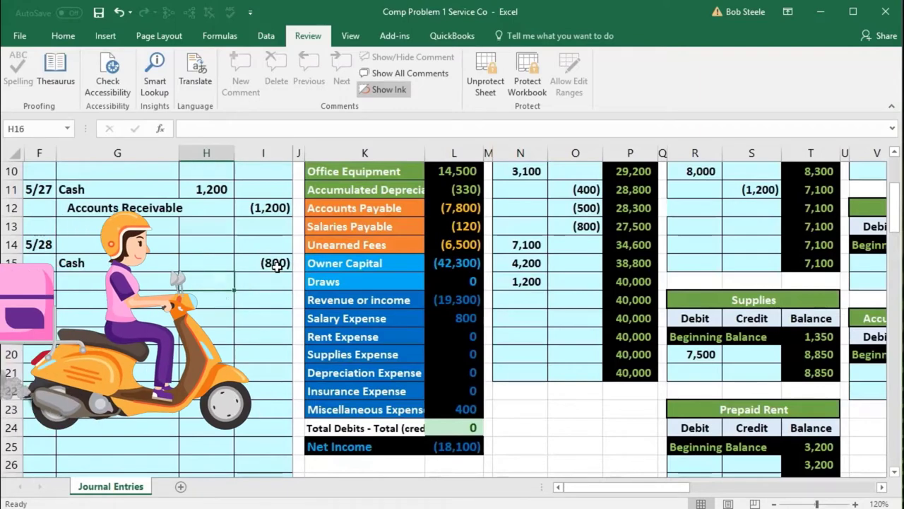
key("Up")
type("-")
left_click(275, 264)
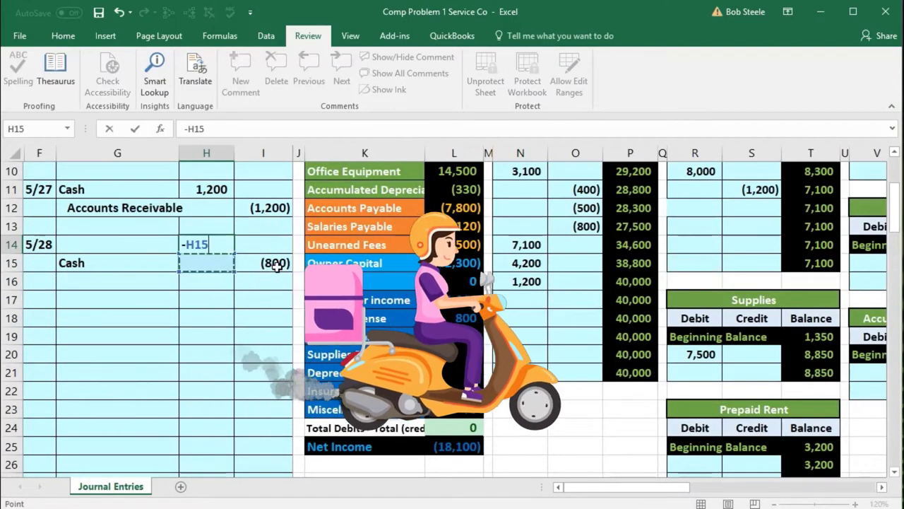
key("Return")
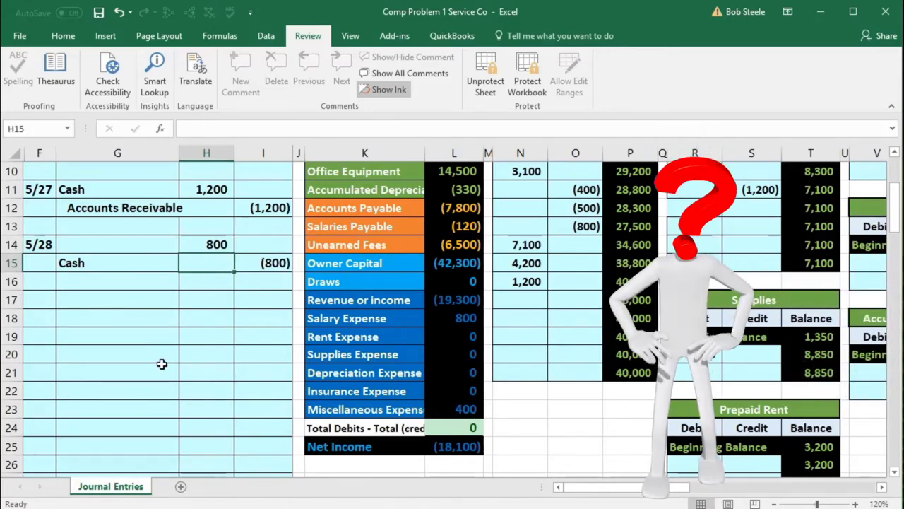
Copy Salary Expense from K18 as a value into G14 for the 5/28 debit and indent Cash in G15
left_click(326, 318)
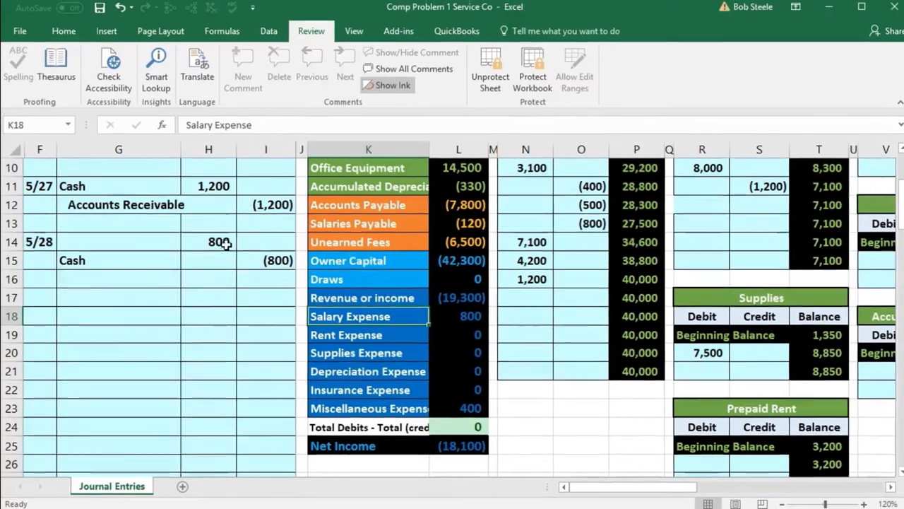
left_click(220, 244)
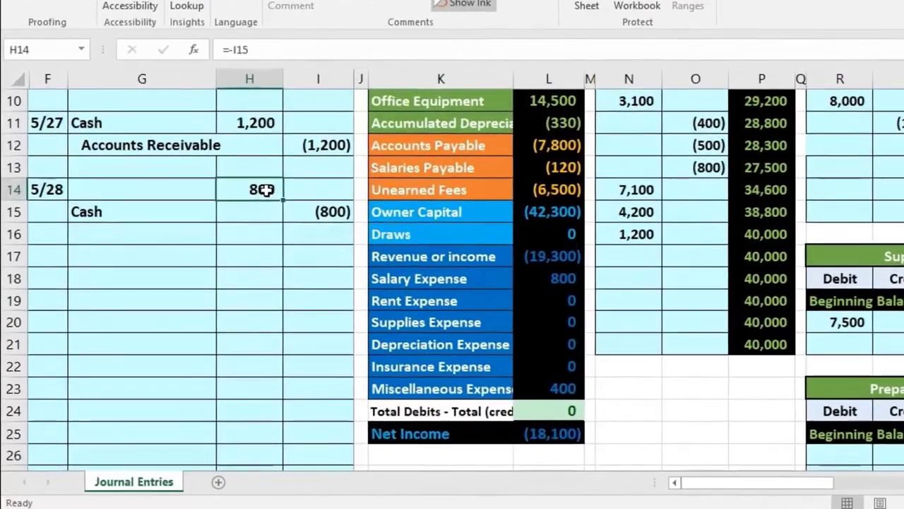
left_click(332, 318)
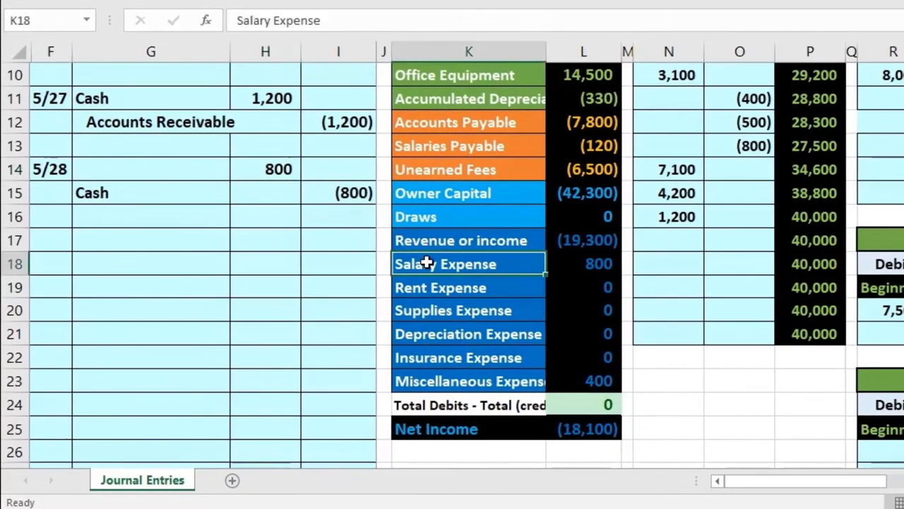
right_click(427, 263)
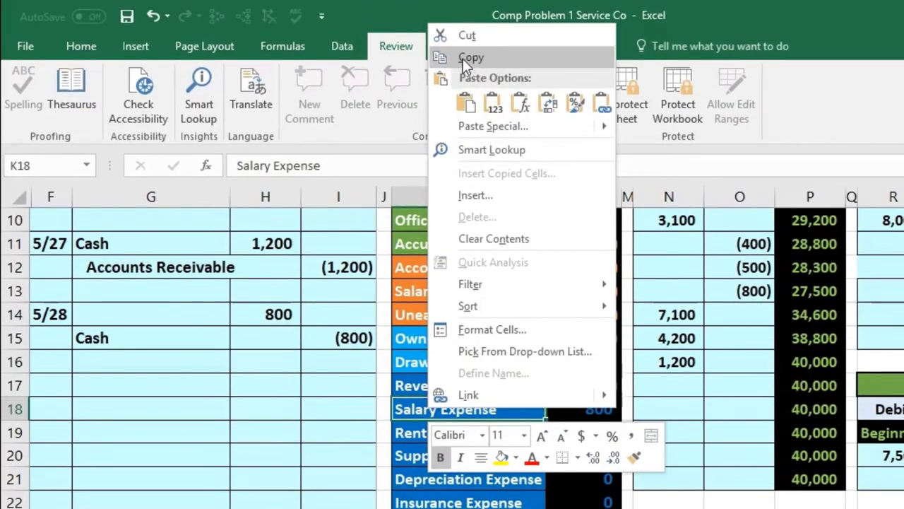
left_click(467, 59)
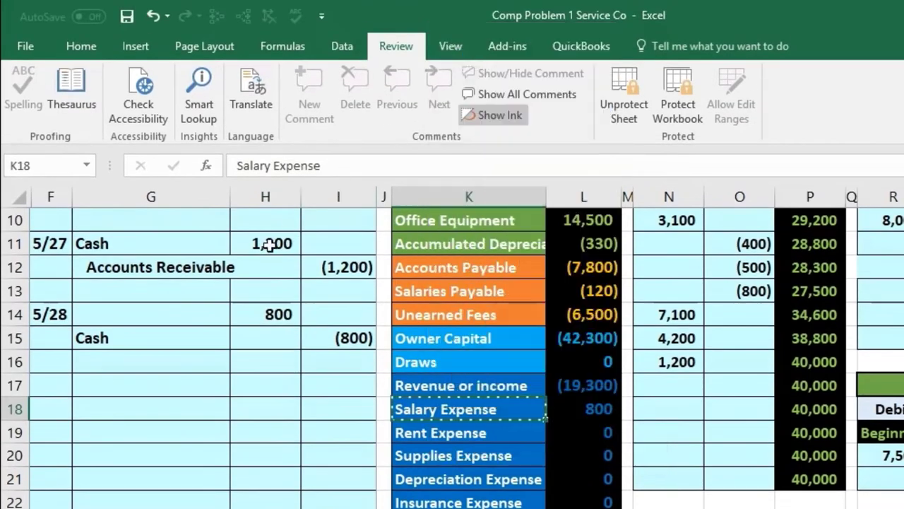
left_click(146, 317)
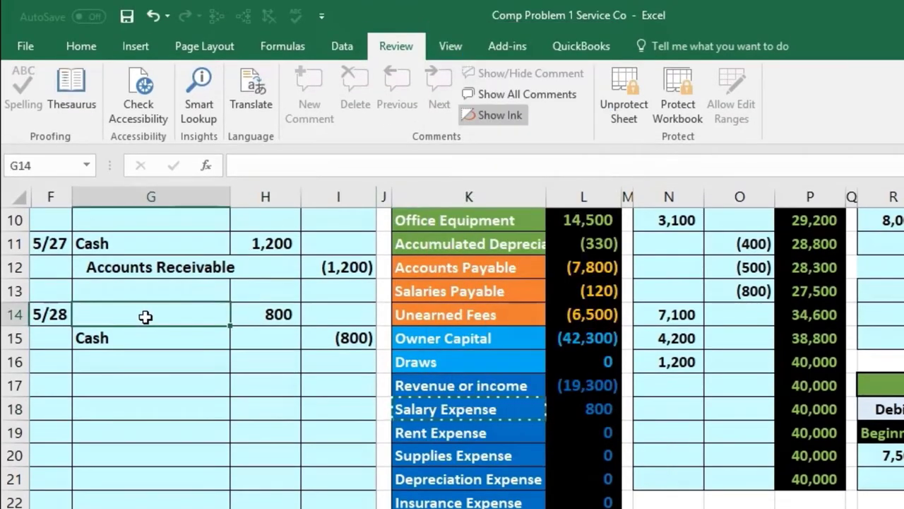
right_click(146, 316)
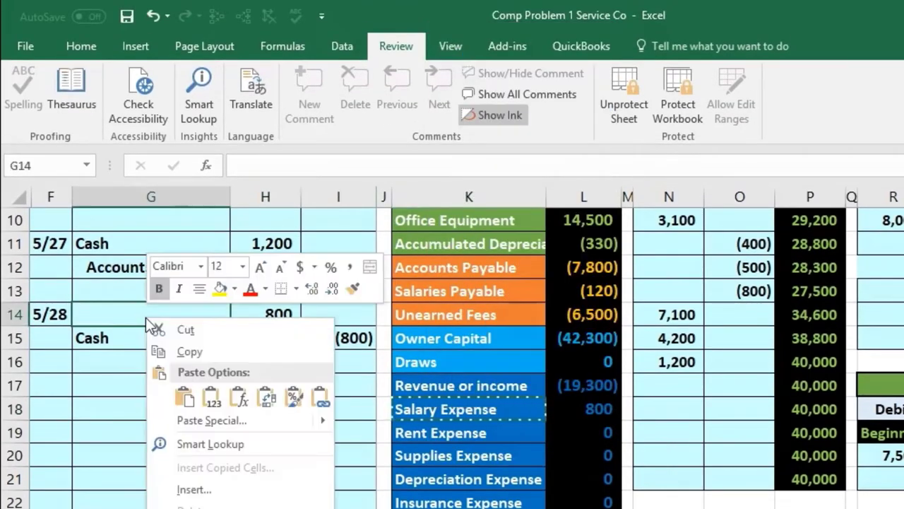
left_click(211, 397)
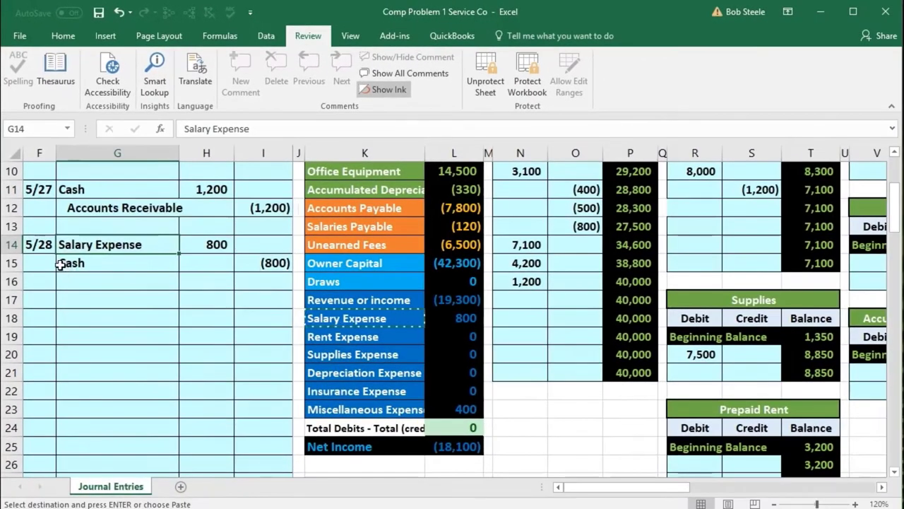
double_click(61, 264)
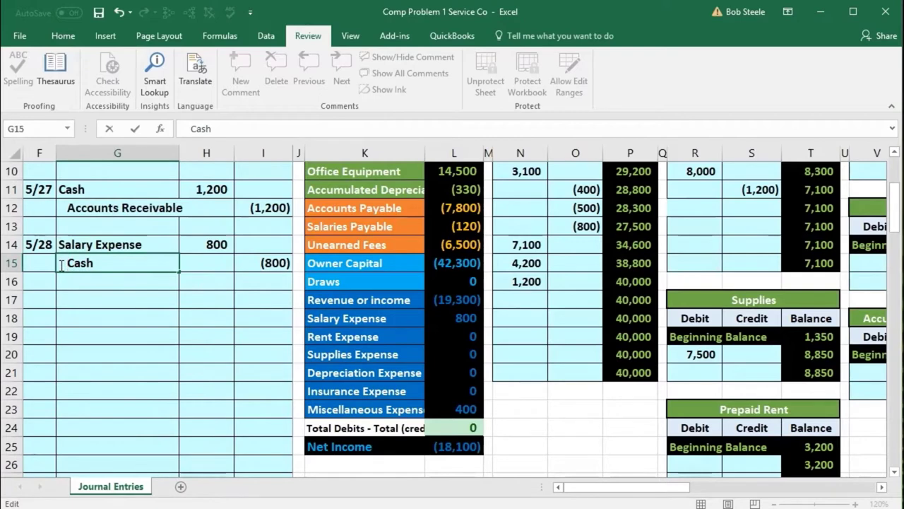
key("Return")
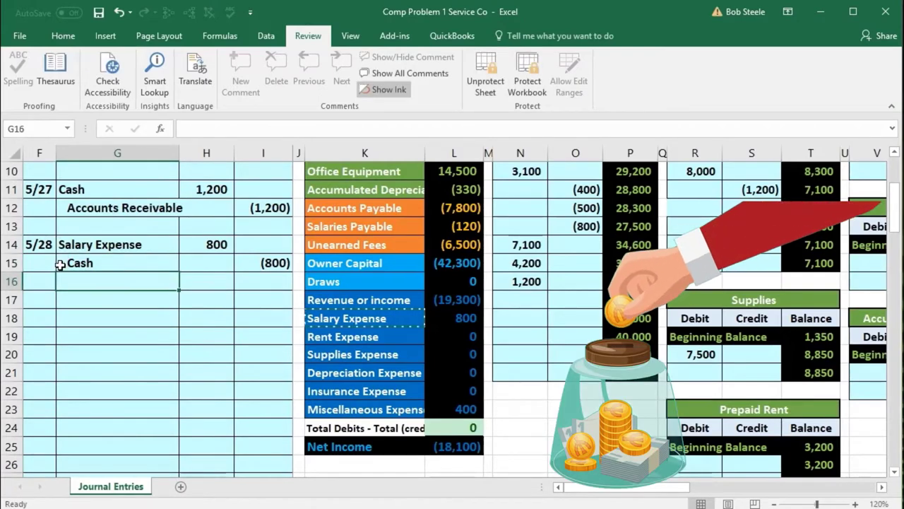
Review the 5/28 Cash credit and Salary Expense debit against the expense accounts in the trial balance
left_click_drag(61, 263, 256, 261)
left_click(221, 243)
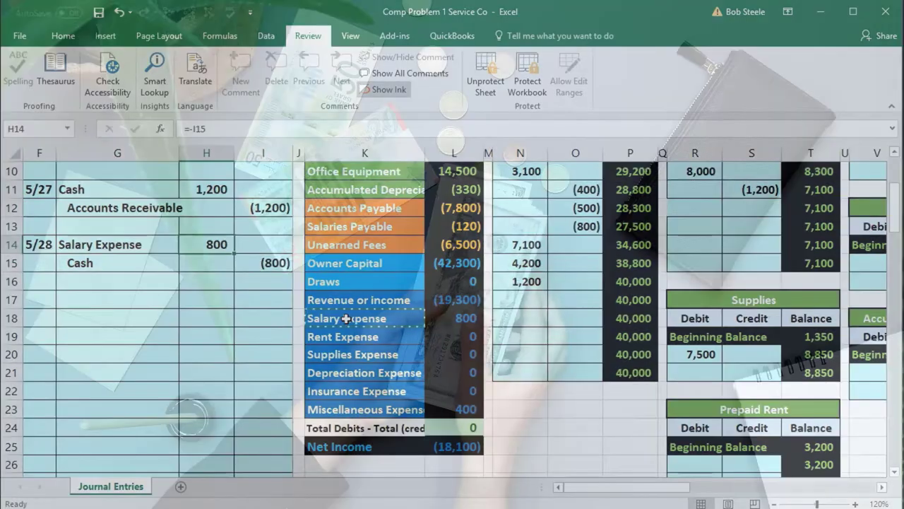
left_click(347, 318)
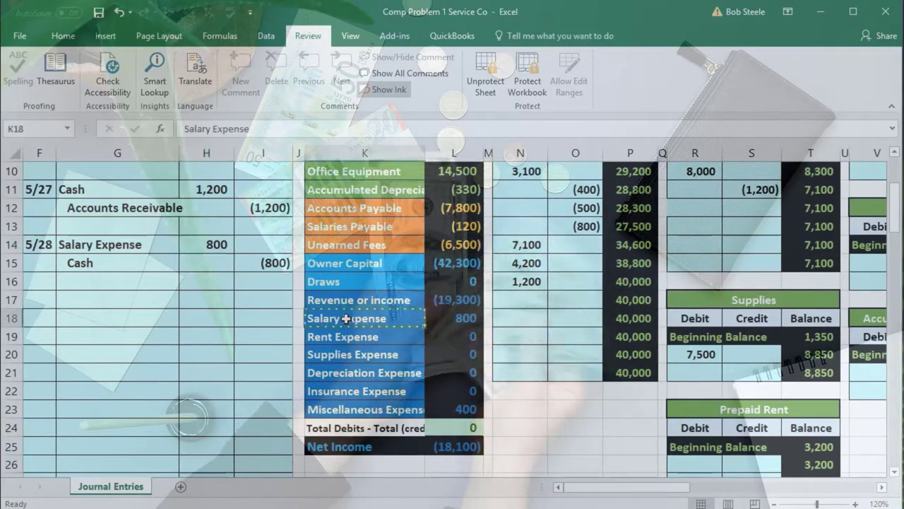
left_click_drag(417, 325, 439, 403)
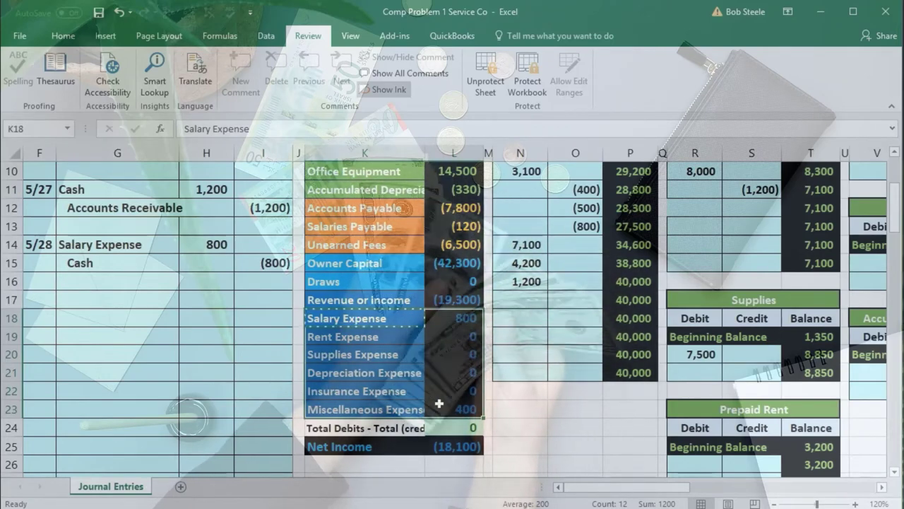
left_click(219, 245)
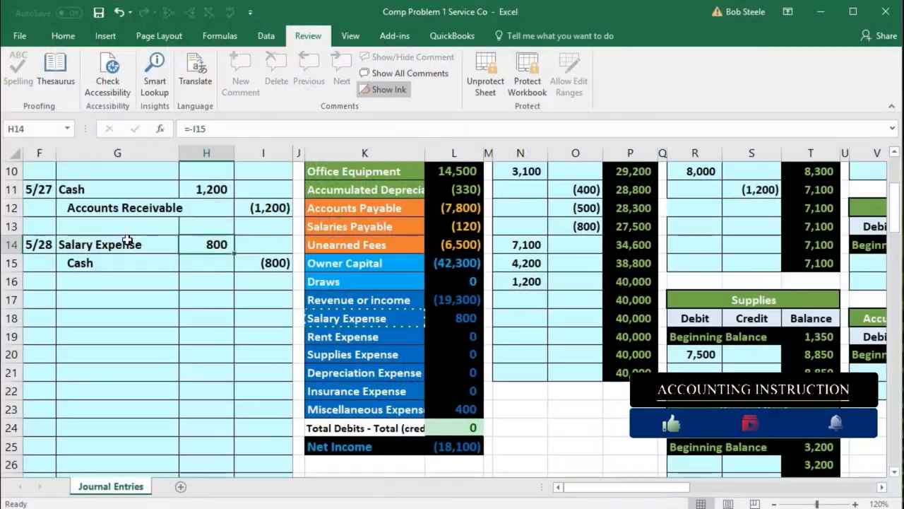
Trace the 5/28 Salary Expense debit down the trial balance accounts from Cash to Salary Expense
left_click_drag(128, 240, 187, 246)
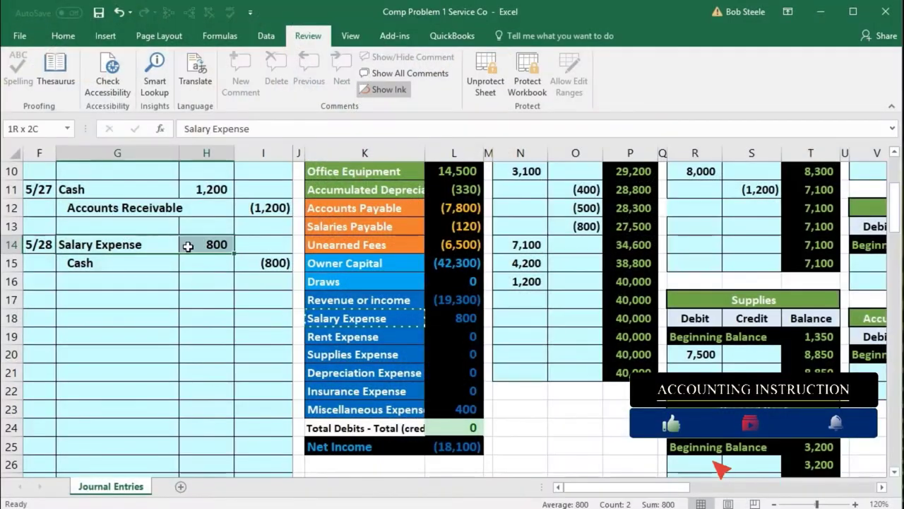
scroll(245, 344, "up", 2)
left_click_drag(332, 197, 410, 433)
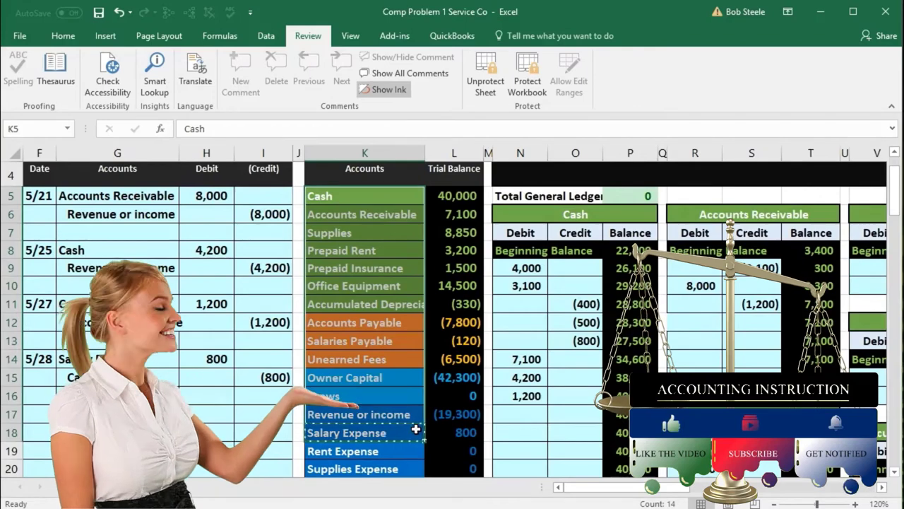
left_click(408, 433)
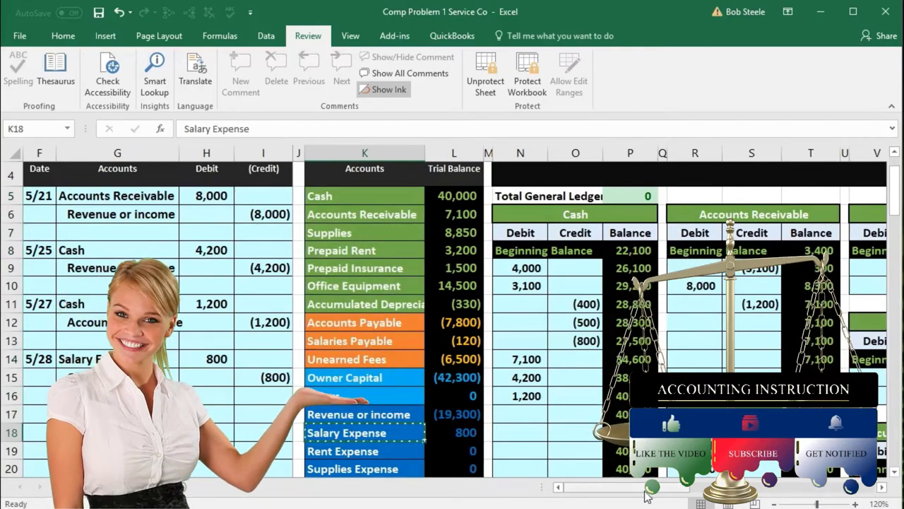
Post the 5/28 debit to the Salary Expense ledger account by entering =H14 in AH10
left_click_drag(633, 496, 807, 487)
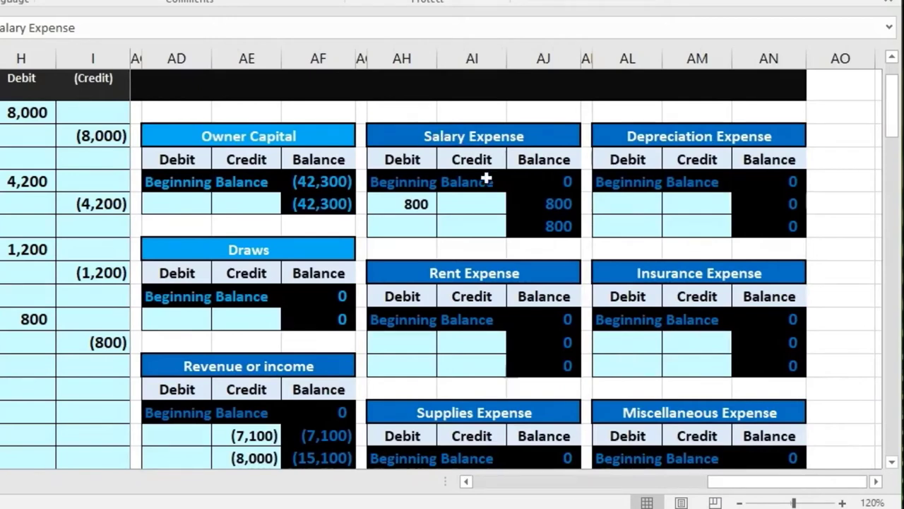
left_click(408, 226)
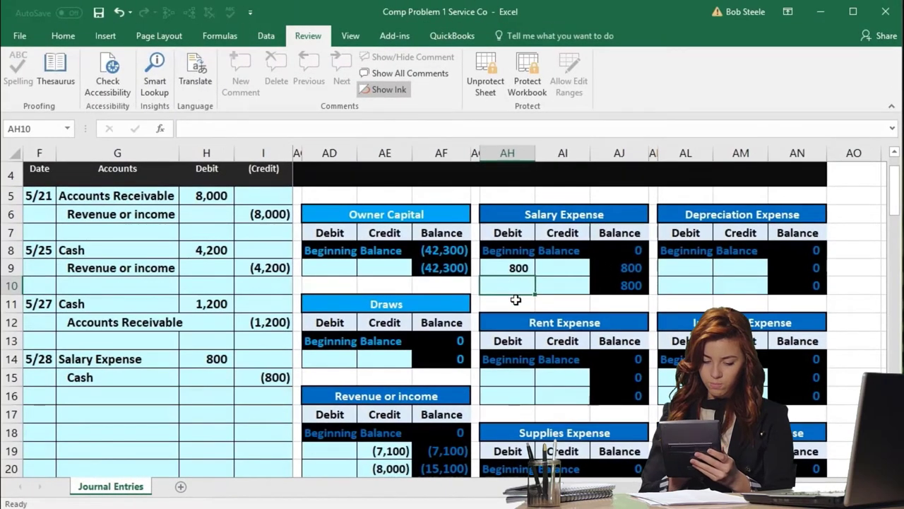
type("=")
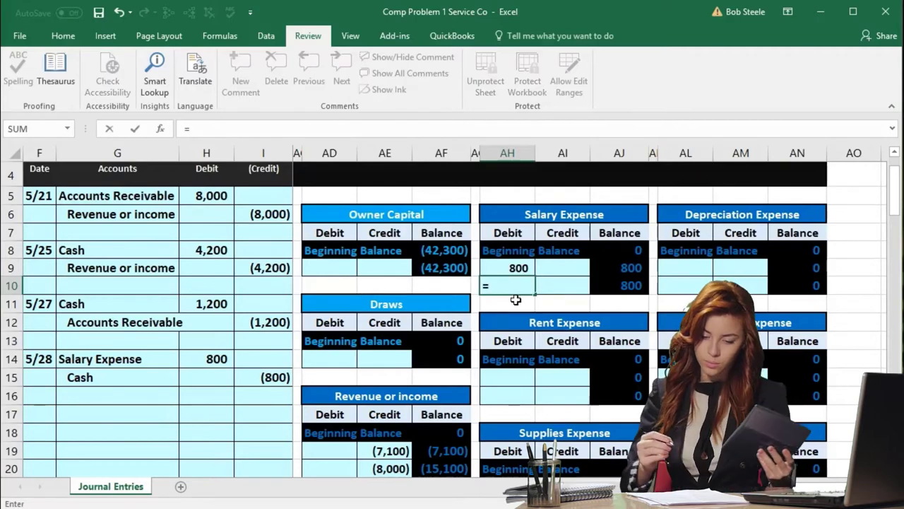
left_click(221, 361)
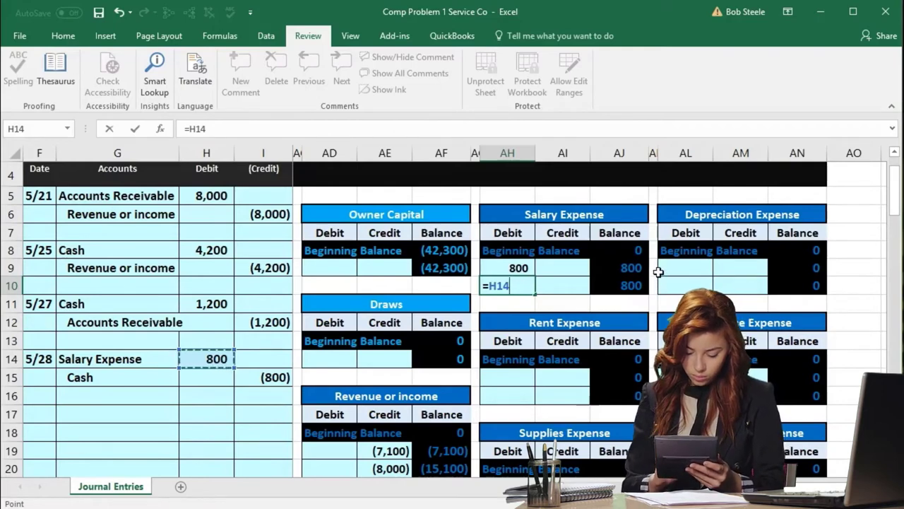
key("Return")
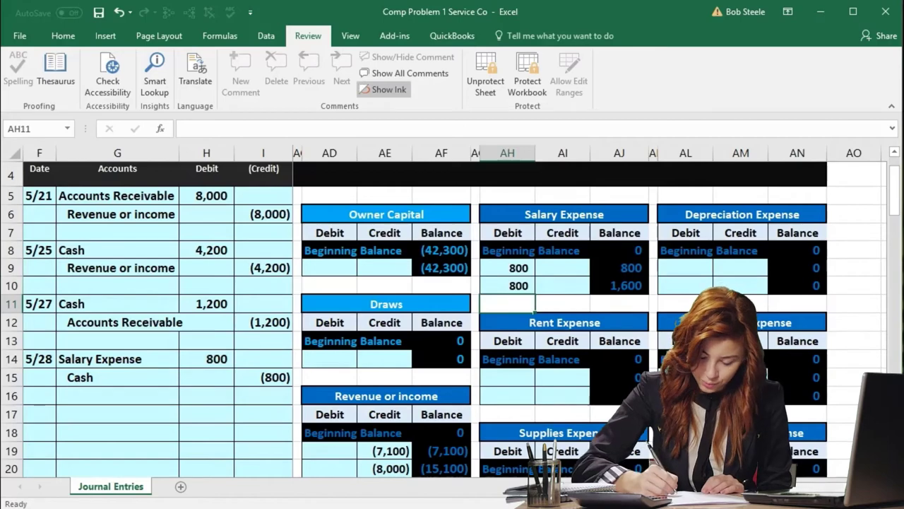
Check the Salary Expense balance, the debits-minus-credits total and the Net Income formula in the trial balance
scroll(590, 311, "left", 10)
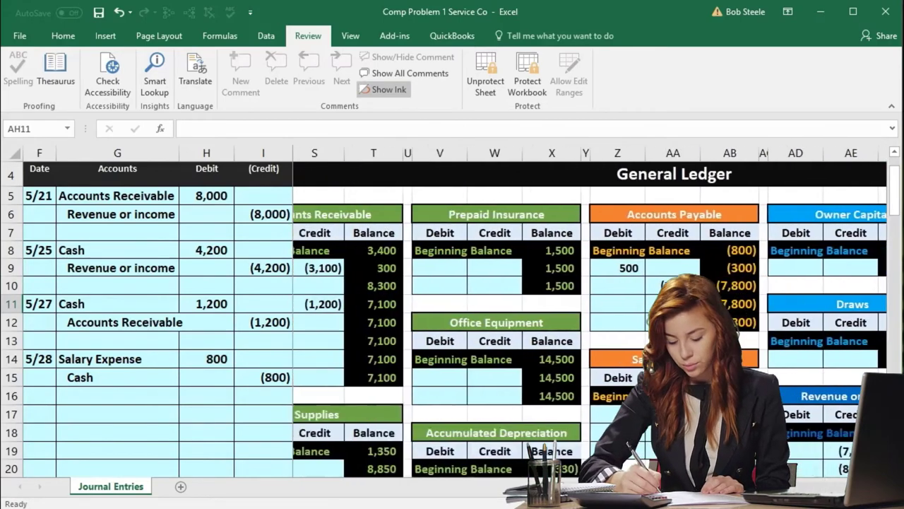
scroll(512, 430, "down", 1)
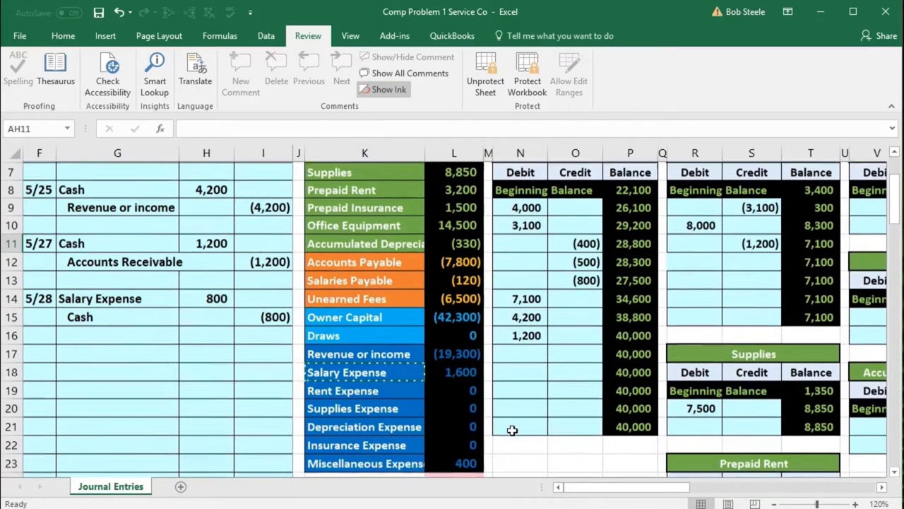
left_click(468, 371)
scroll(468, 371, "down", 1)
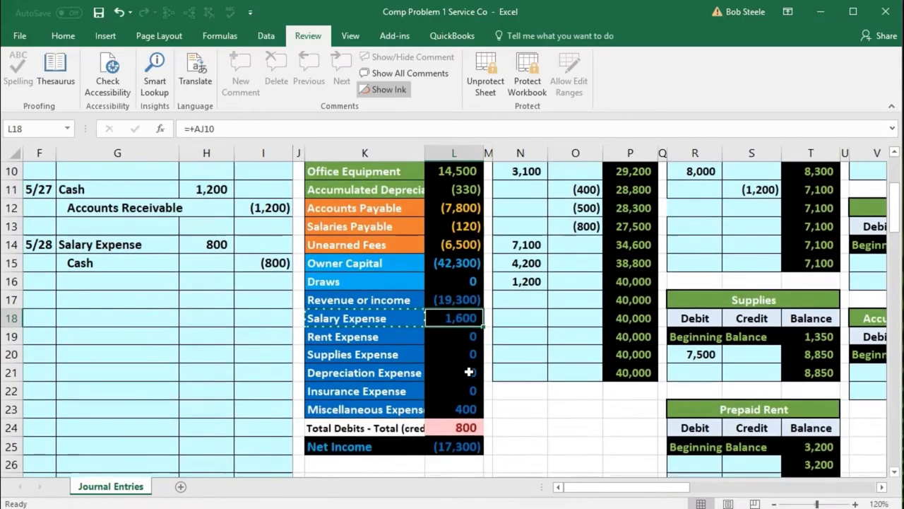
left_click(469, 428)
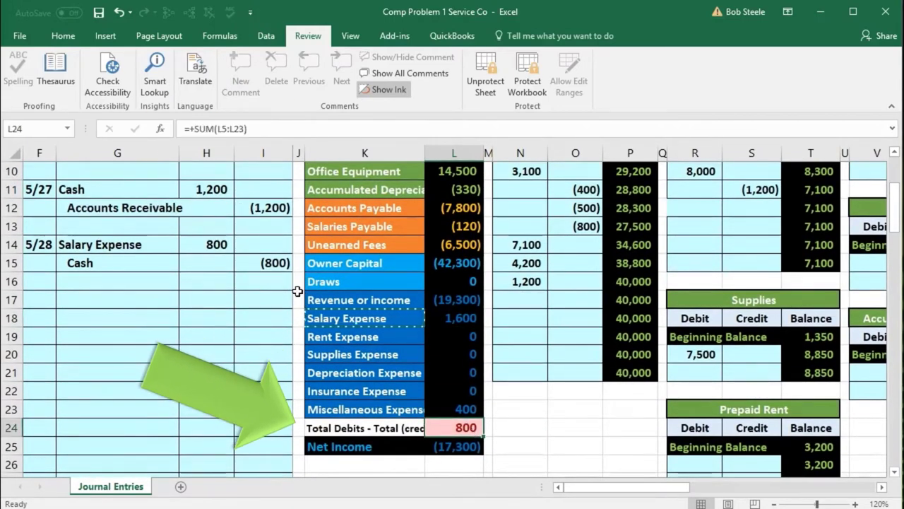
double_click(451, 447)
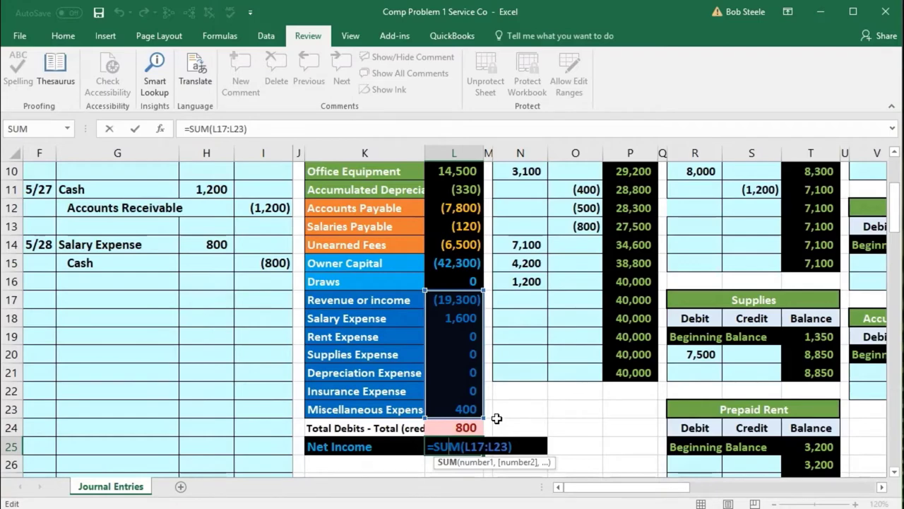
key("Return")
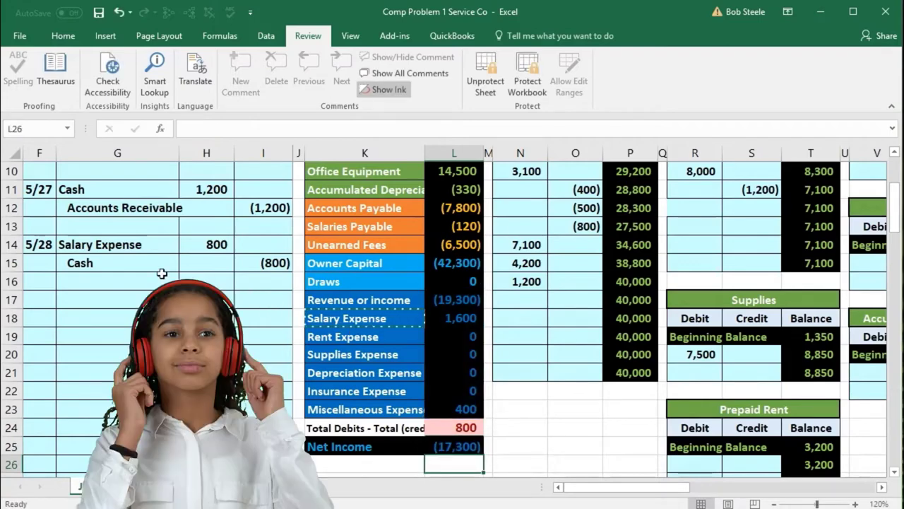
Post the 5/28 credit to the Cash ledger account by entering =I15 in O17
left_click_drag(158, 267, 240, 258)
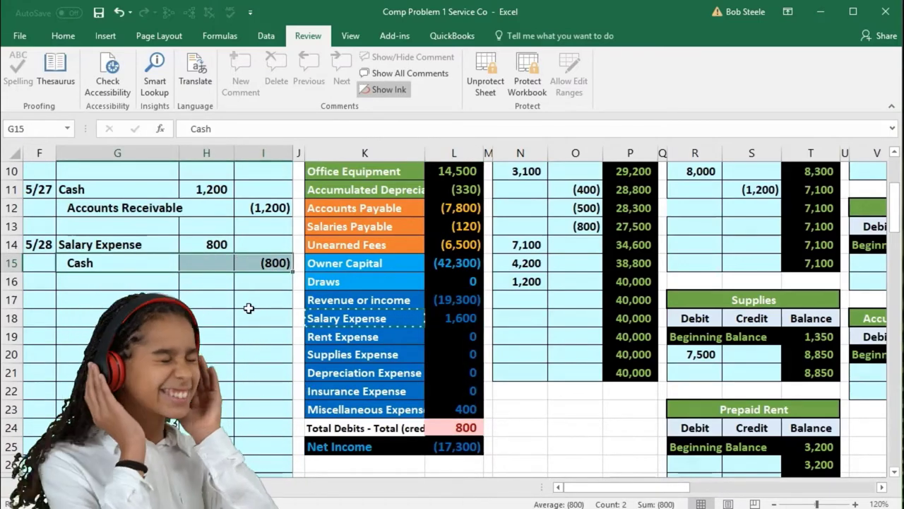
scroll(247, 306, "up", 2)
left_click(334, 195)
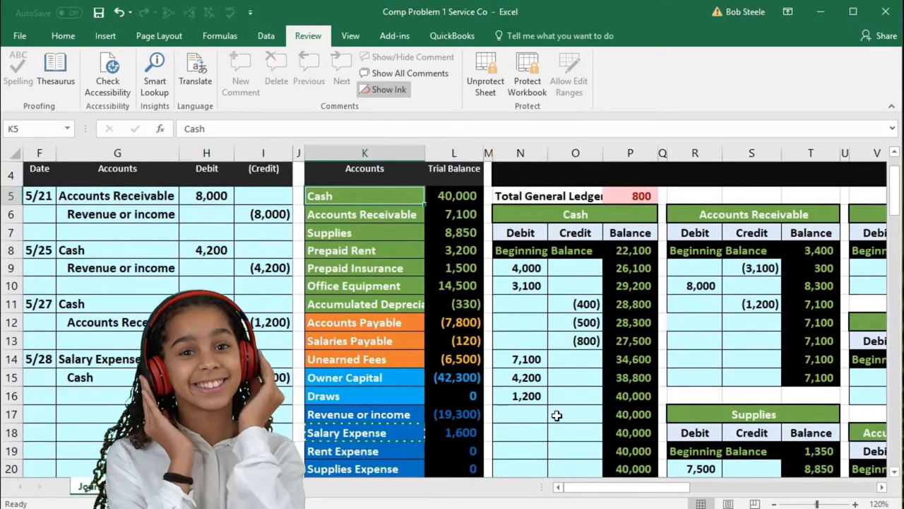
left_click(558, 416)
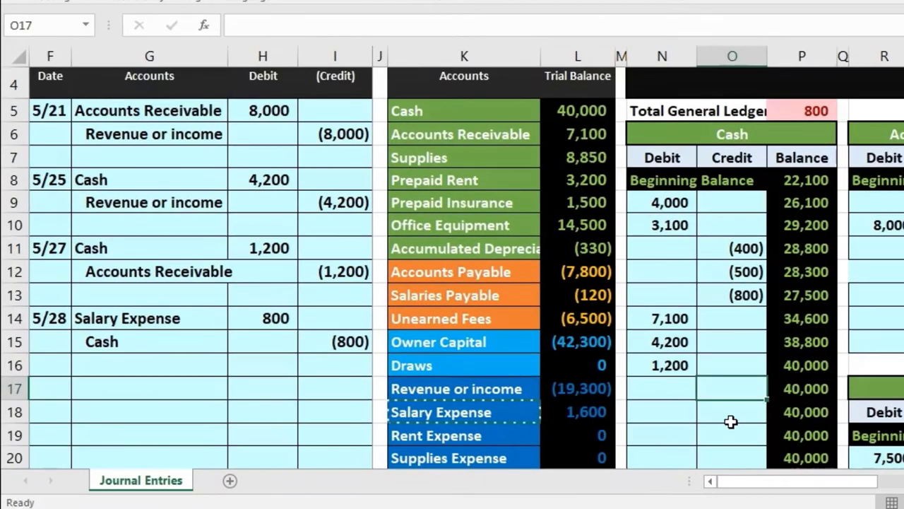
type("=")
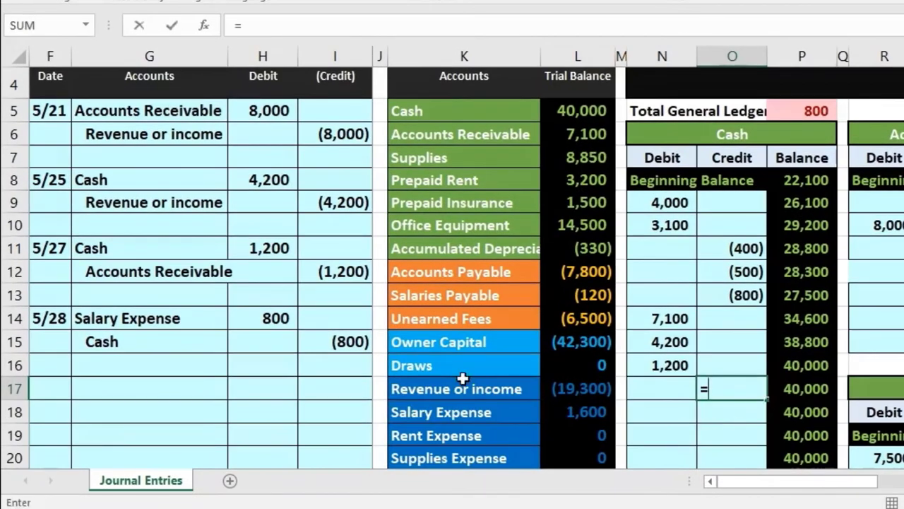
left_click(357, 342)
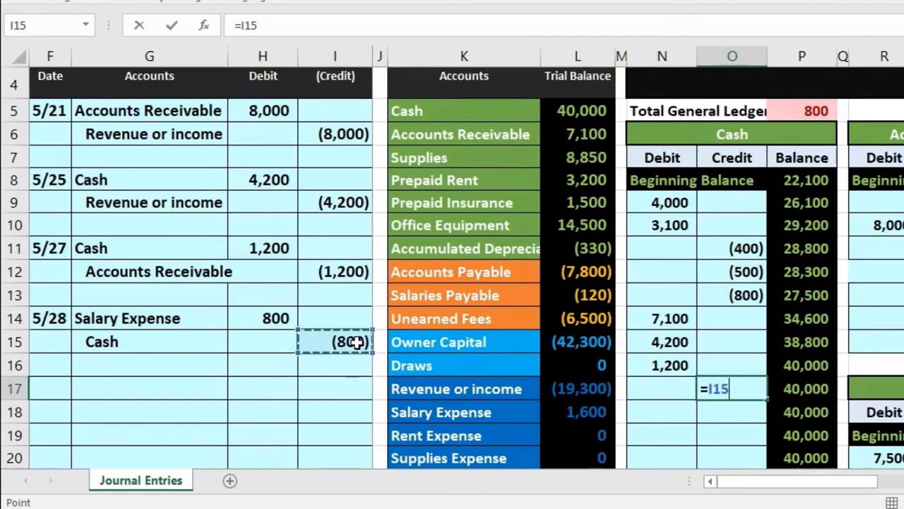
key("Return")
Check the Cash ledger balance against the trial balance and examine the debits-minus-credits total in L24
left_click(801, 364)
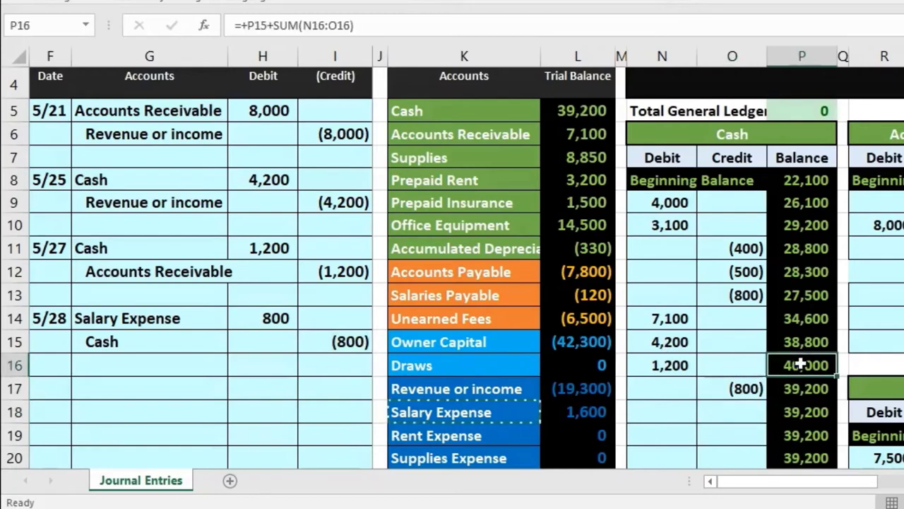
left_click(754, 387)
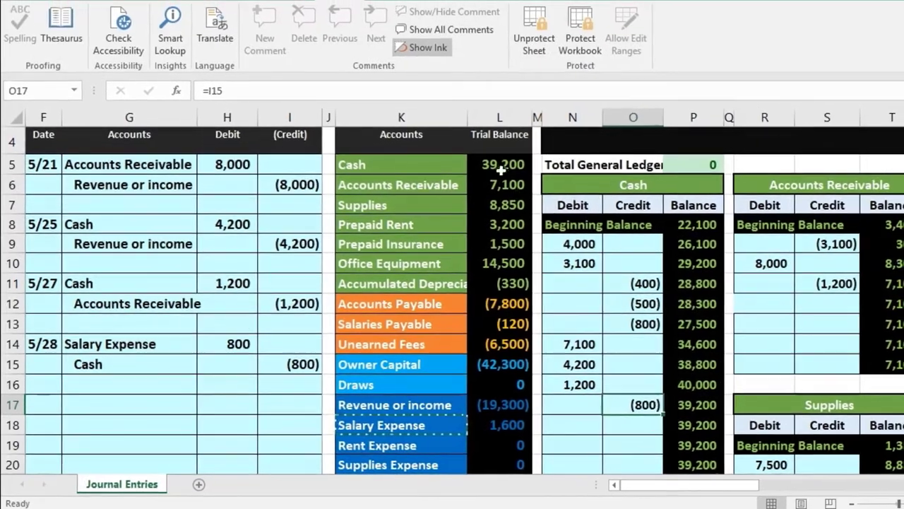
left_click(578, 111)
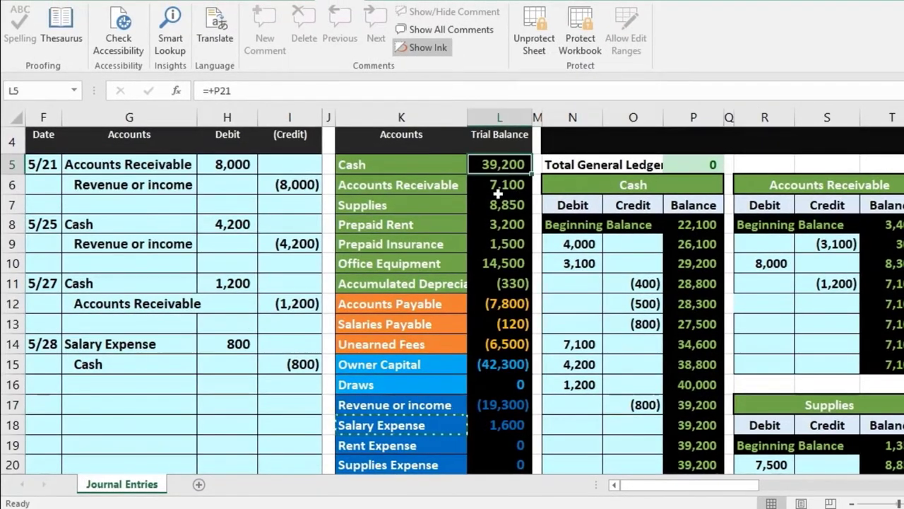
scroll(463, 255, "down", 3)
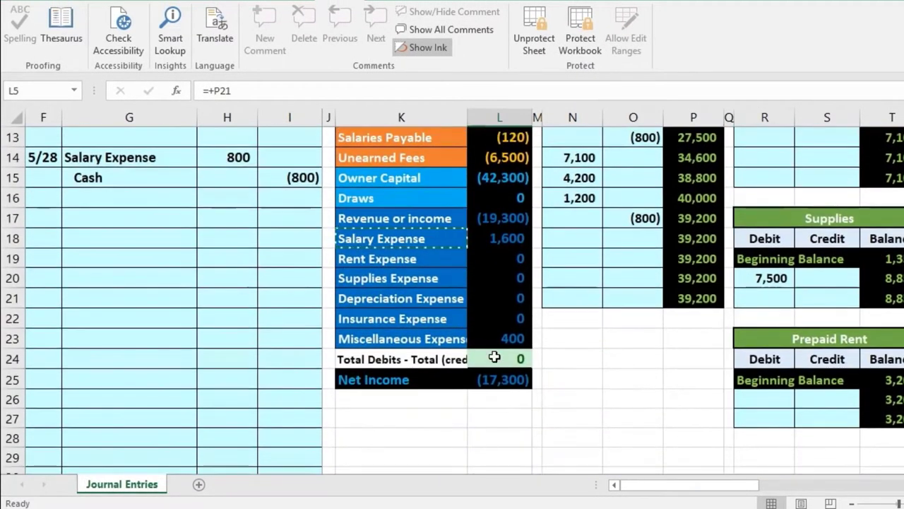
left_click(494, 357)
Look up the transaction following 5/28 in the activity list and enter its date, 5/30, in F17
scroll(494, 358, "down", 5)
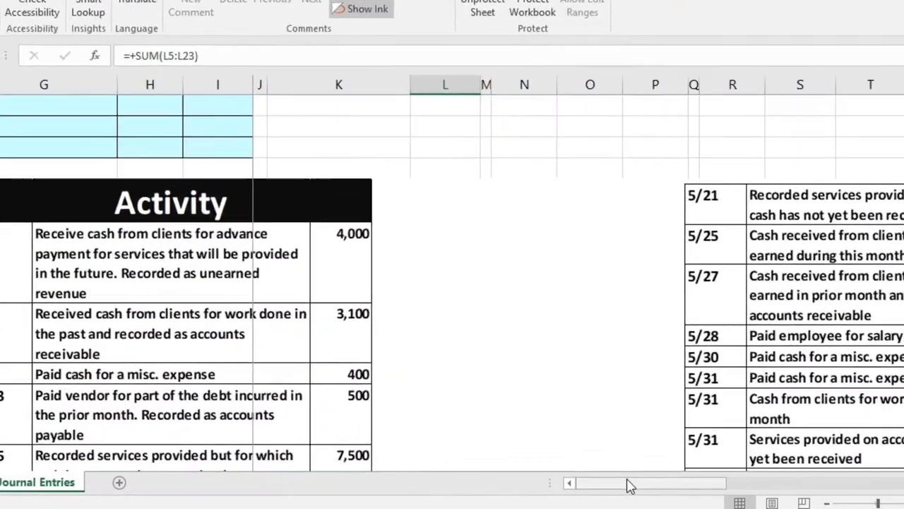
left_click_drag(631, 486, 645, 486)
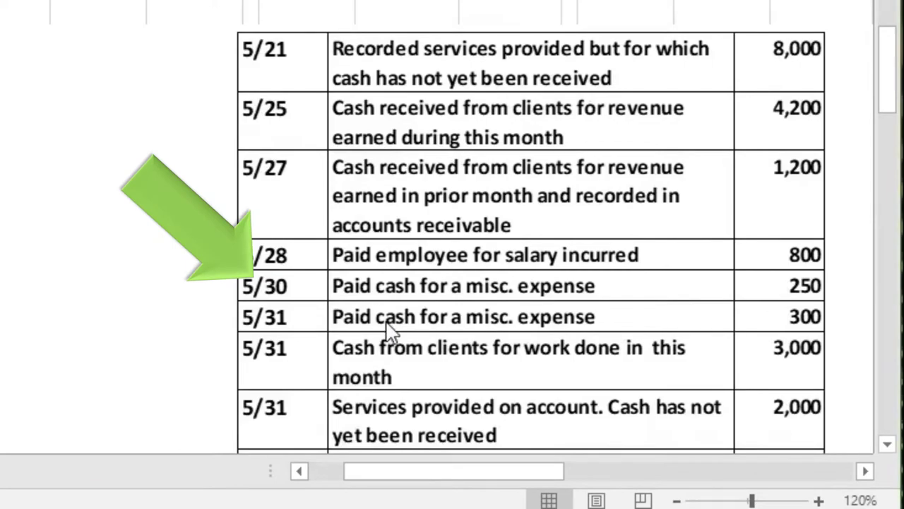
left_click_drag(440, 469, 367, 480)
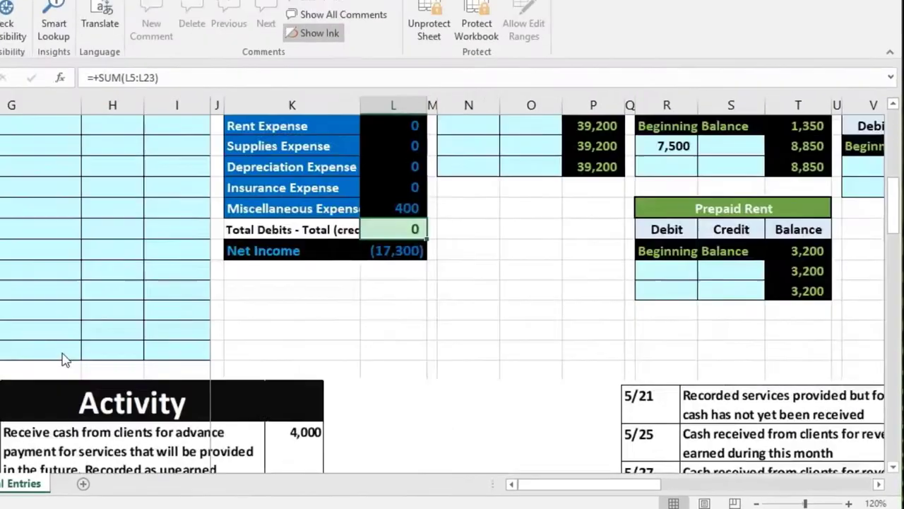
scroll(132, 363, "up", 3)
left_click(44, 298)
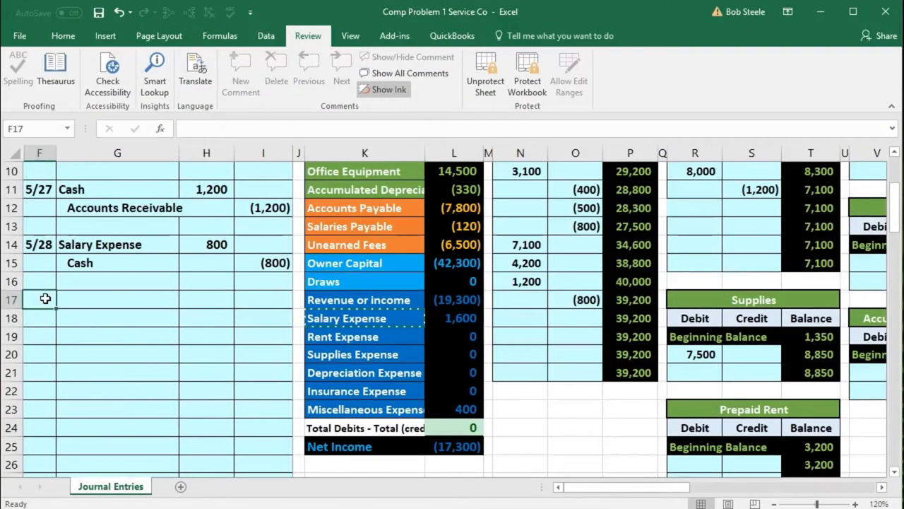
type("5/30")
key("Tab")
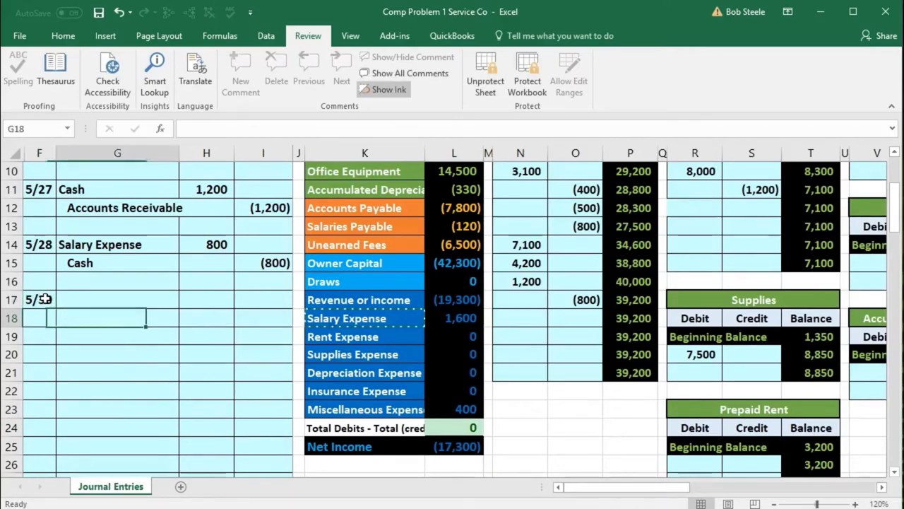
Copy Cash from K5 as a value into G18 for the 5/30 credit and indent it
scroll(253, 342, "up", 2)
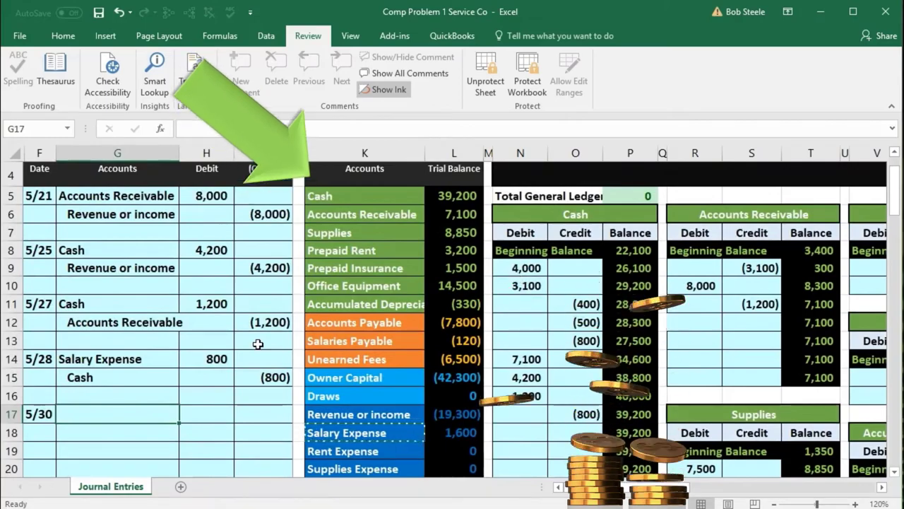
left_click_drag(338, 196, 452, 198)
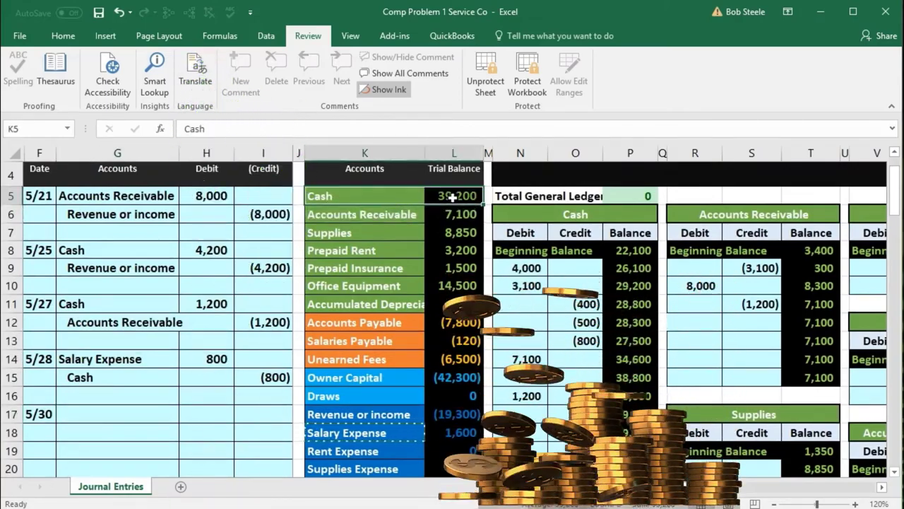
left_click(384, 196)
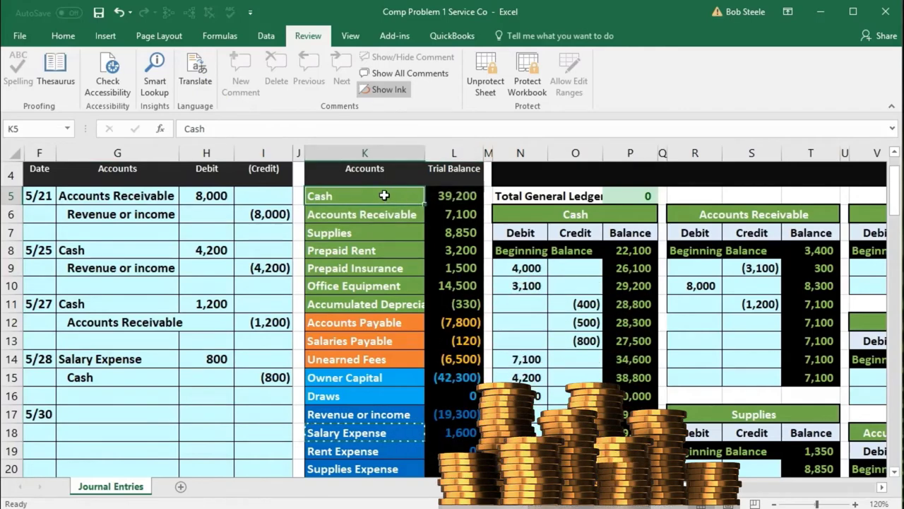
right_click(384, 196)
key("Escape")
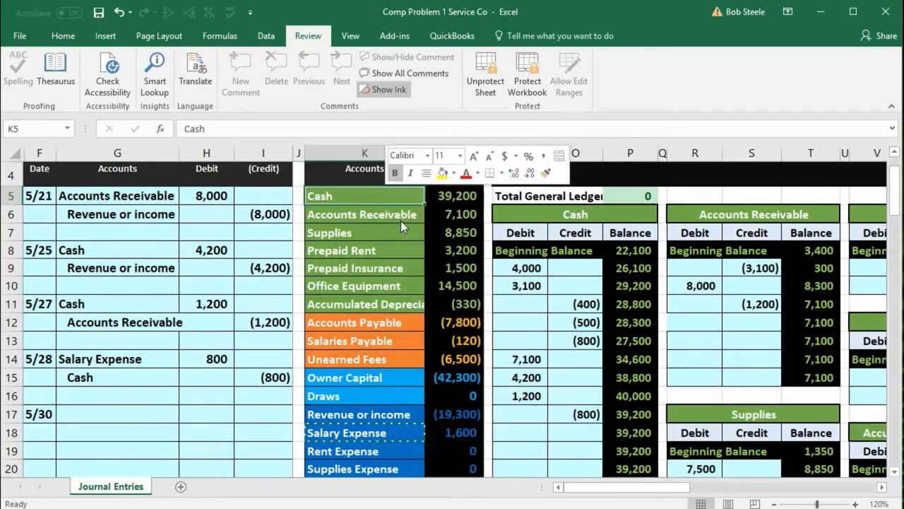
key("ctrl+c")
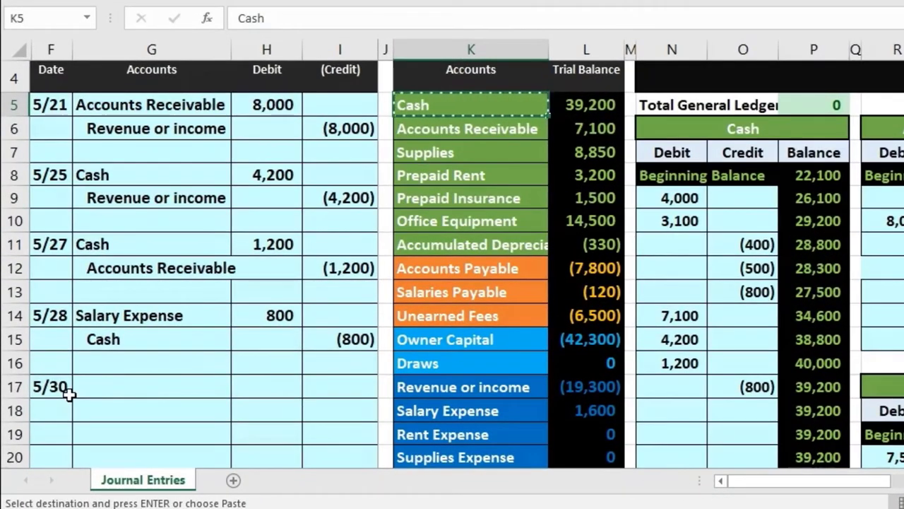
left_click(92, 414)
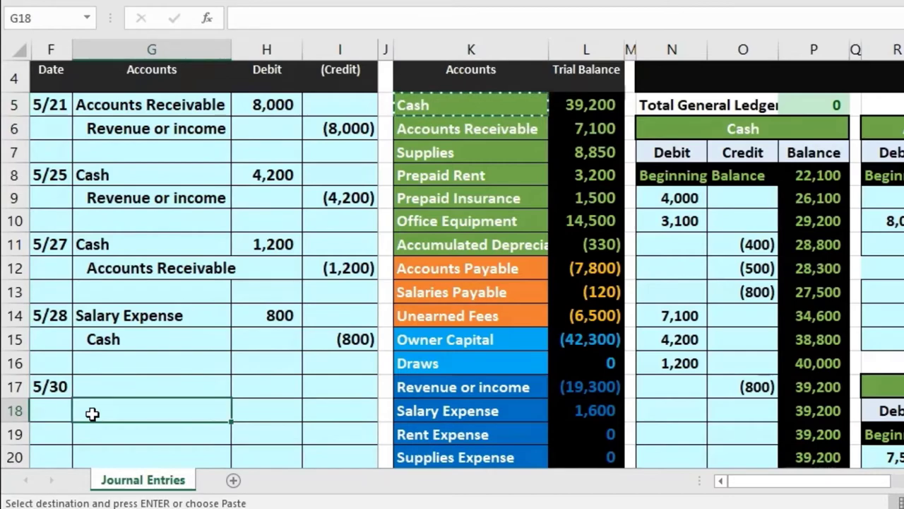
right_click(93, 414)
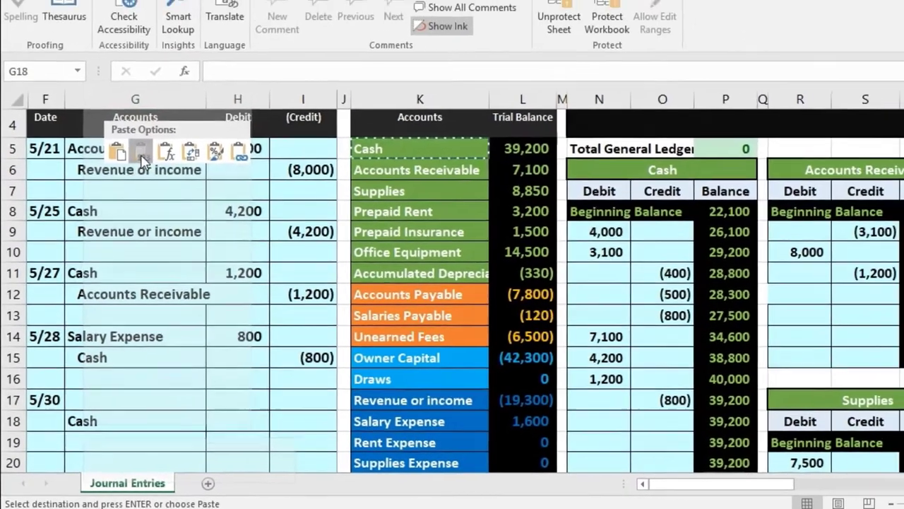
left_click(141, 159)
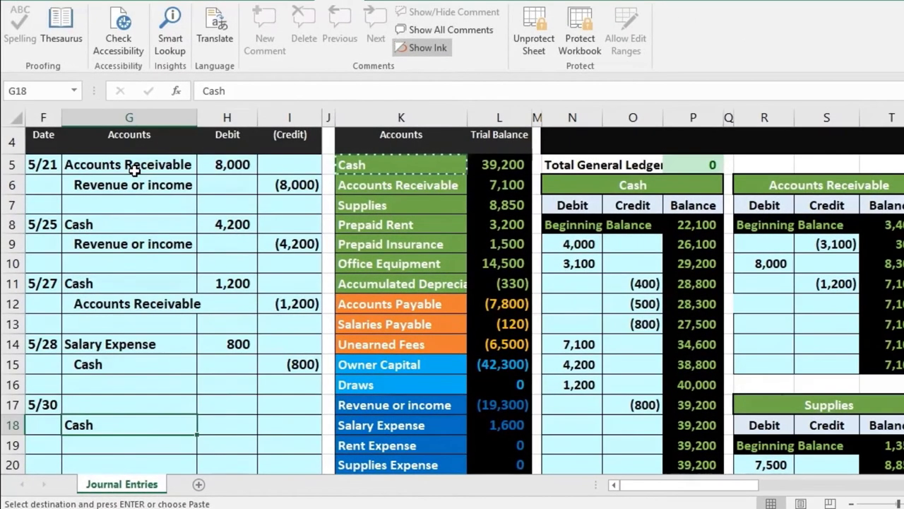
double_click(63, 425)
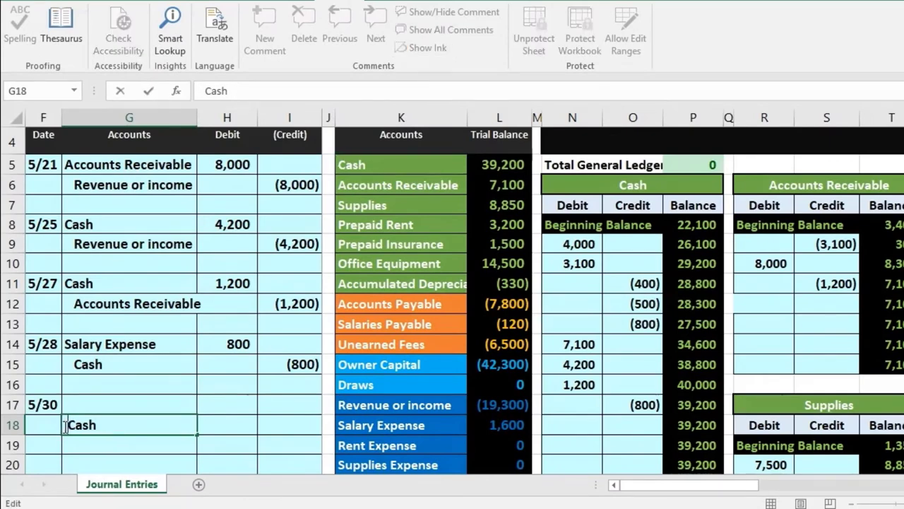
key("Return")
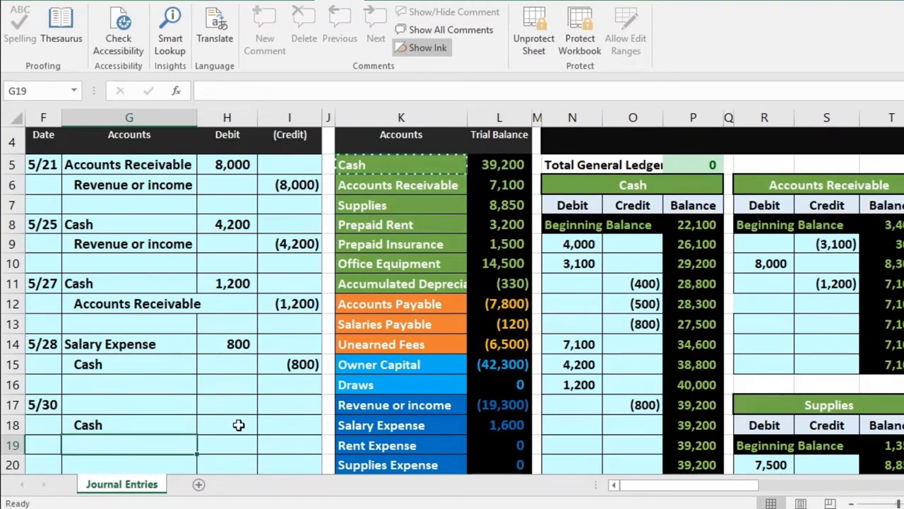
Look up the 5/30 misc. expense amount in the activity list and enter the Cash credit as -250 in I18
left_click(264, 430)
scroll(690, 400, "down", 3)
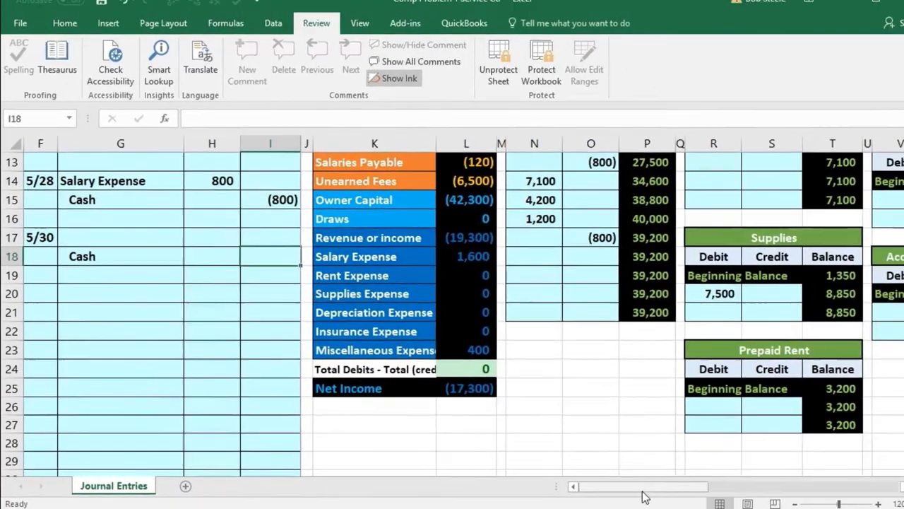
mouse_move(681, 486)
left_mouse_down()
mouse_move(696, 485)
mouse_move(681, 489)
left_mouse_up()
scroll(669, 408, "down", 4)
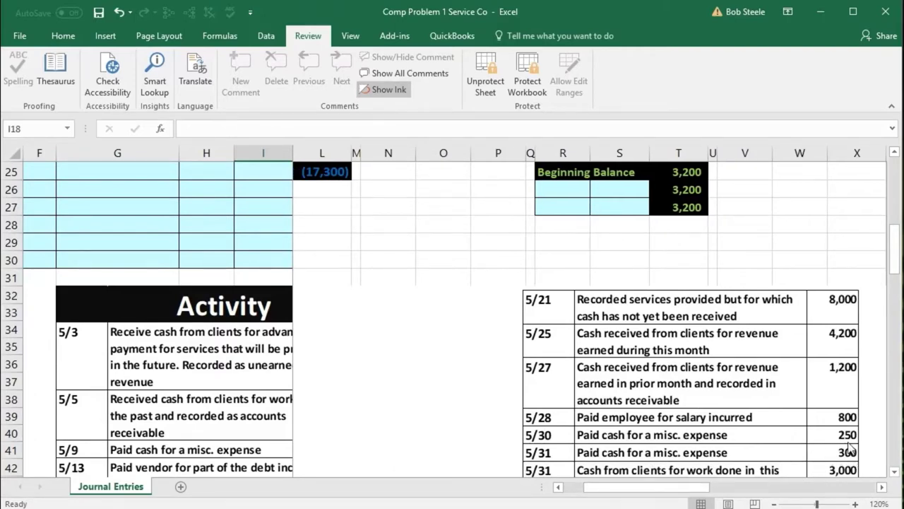
left_click_drag(684, 486, 664, 486)
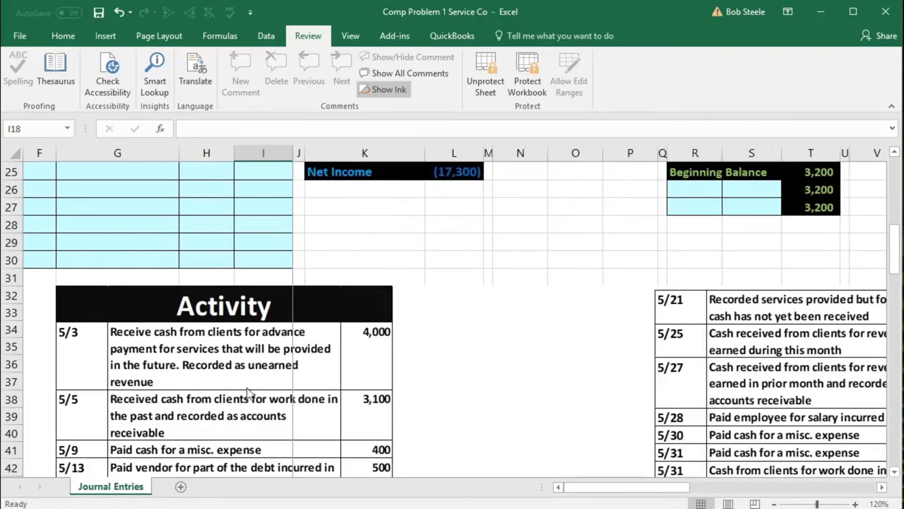
scroll(242, 360, "up", 4)
type("-250")
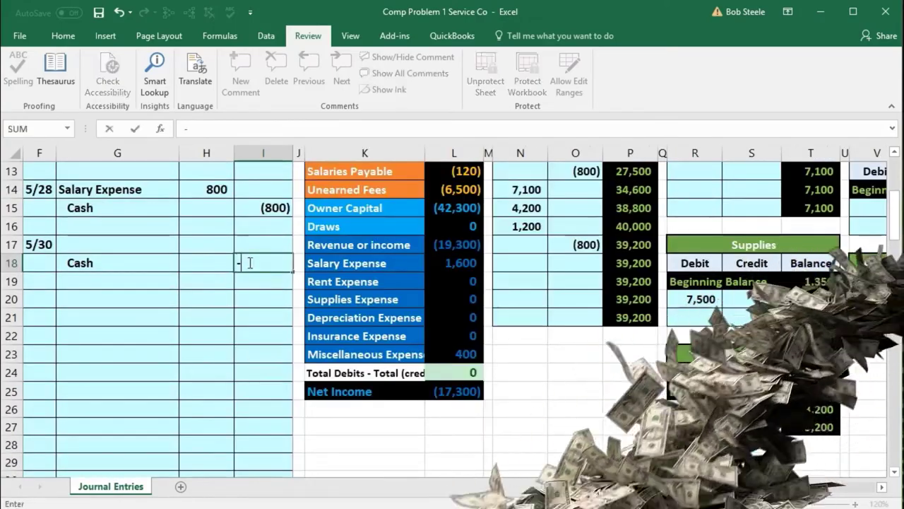
key("Return")
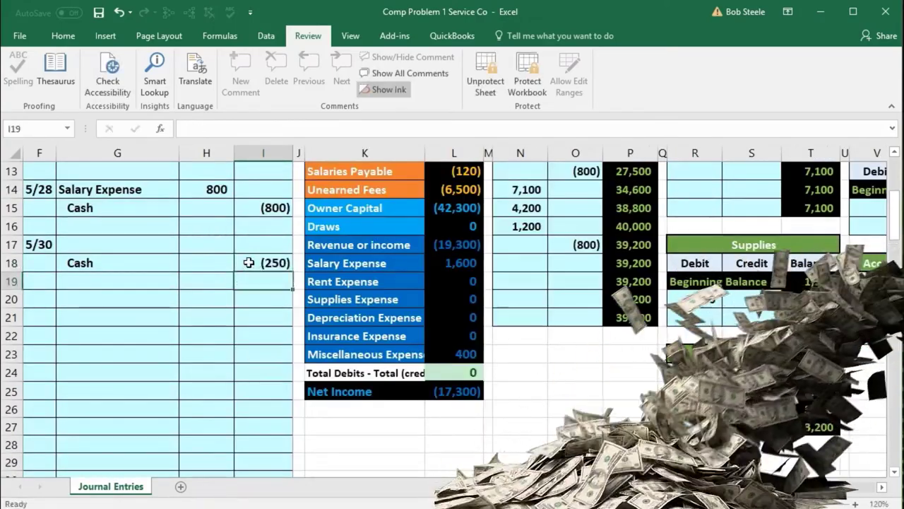
Enter the 5/30 debit in H17 as a formula that negates the Cash credit in I18
key("Up")
key("Up")
key("Left")
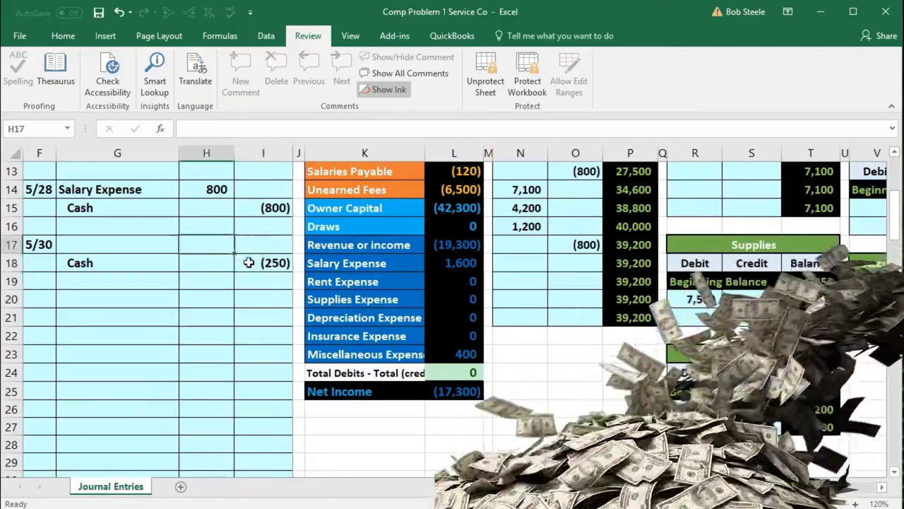
type("-")
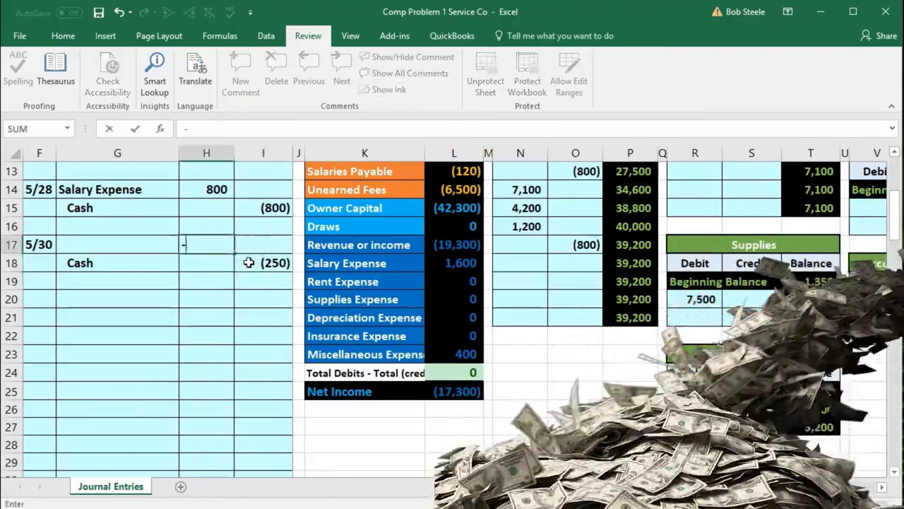
key("Down")
key("Right")
key("Return")
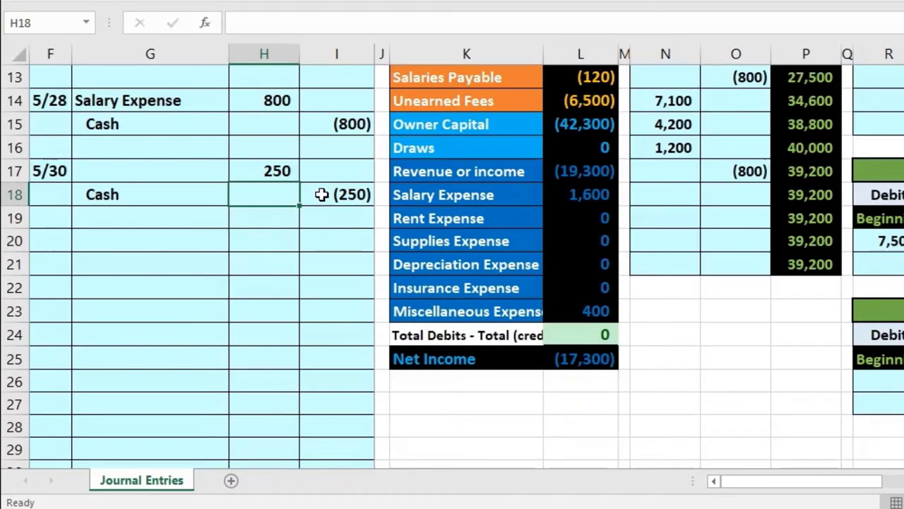
Select the Miscellaneous Expense account name in K23 of the trial balance
left_click(426, 308)
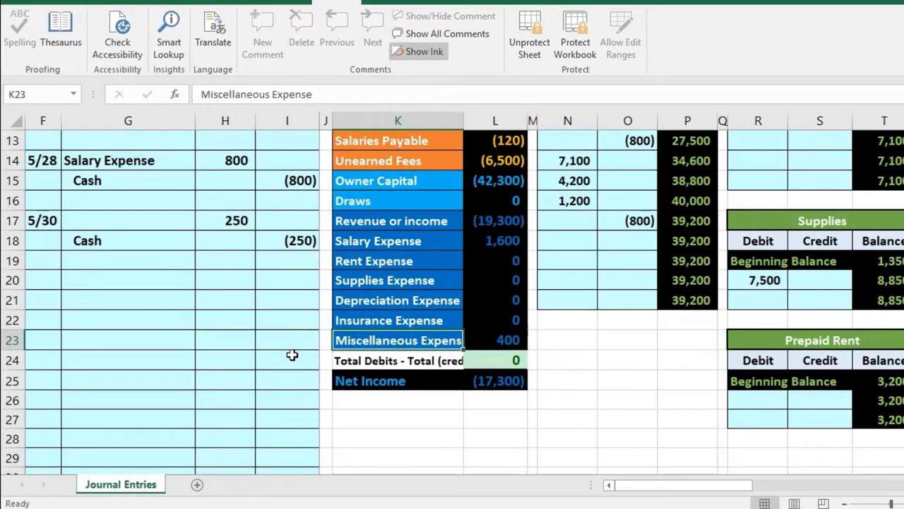
Copy the Miscellaneous Expense account name from the trial balance into cell G17, the debit line of the 5/30 journal entry
right_click(373, 340)
left_click(411, 45)
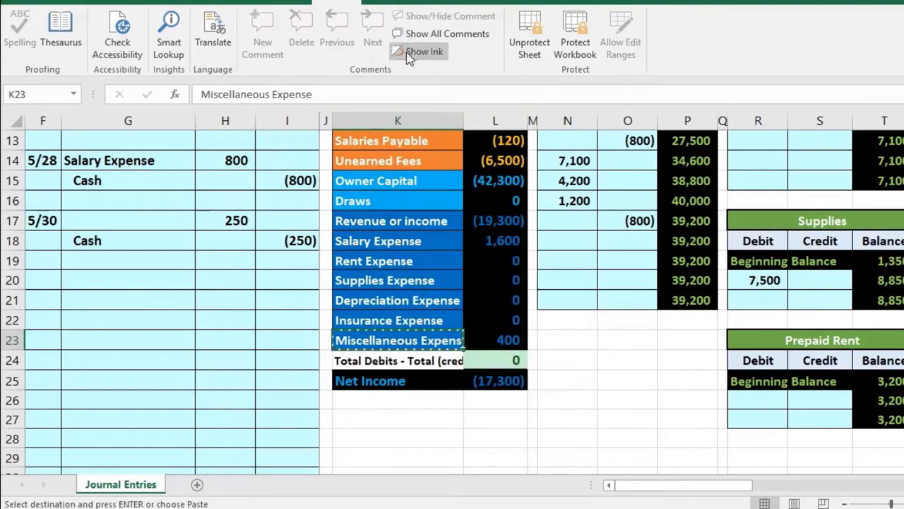
left_click(128, 219)
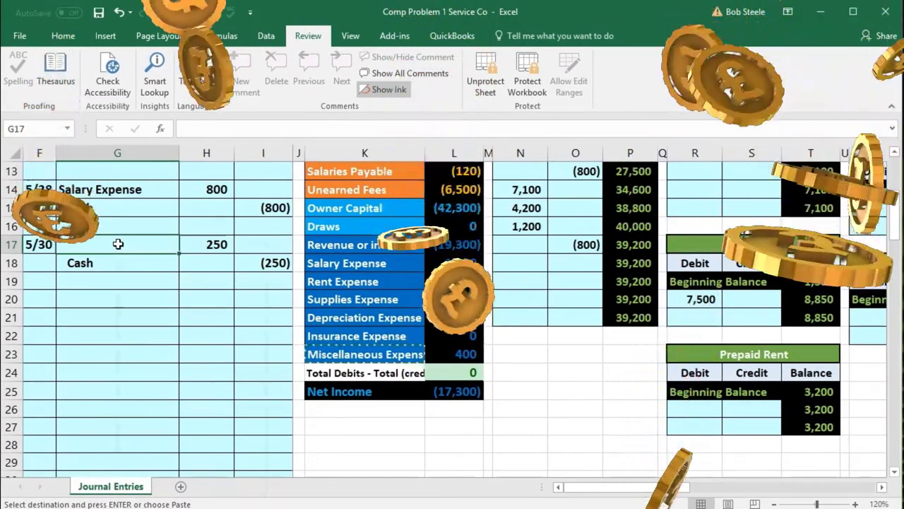
right_click(118, 244)
left_click(150, 303)
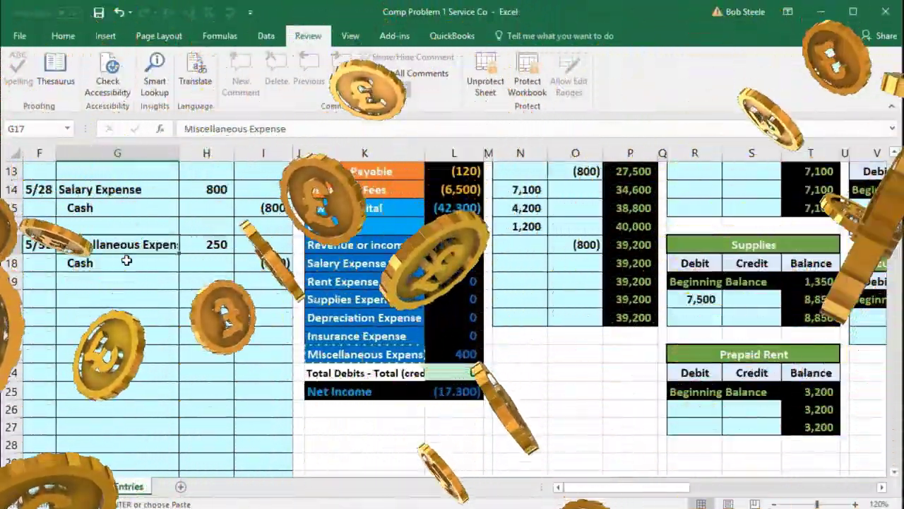
Review the 5/30 entry's Cash credit line, the trial balance expense accounts and the entry's debit line
left_click_drag(121, 244, 251, 274)
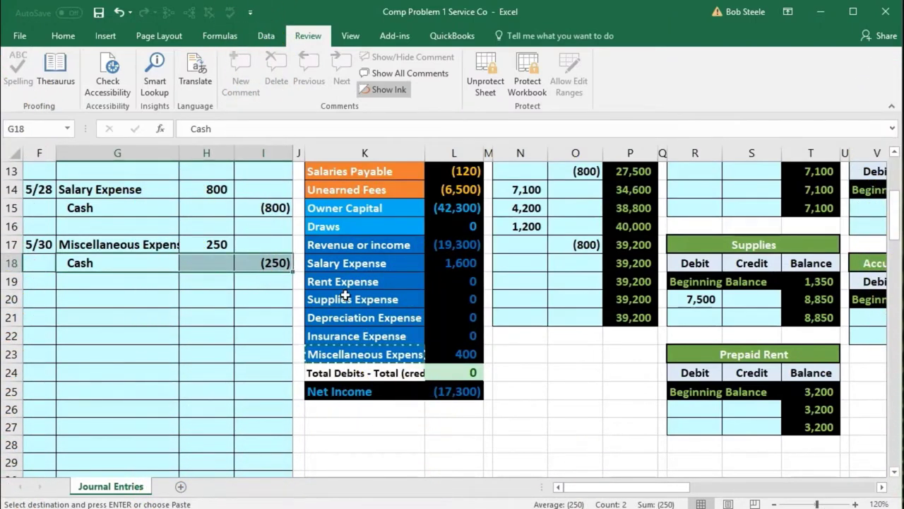
left_click_drag(351, 271, 441, 351)
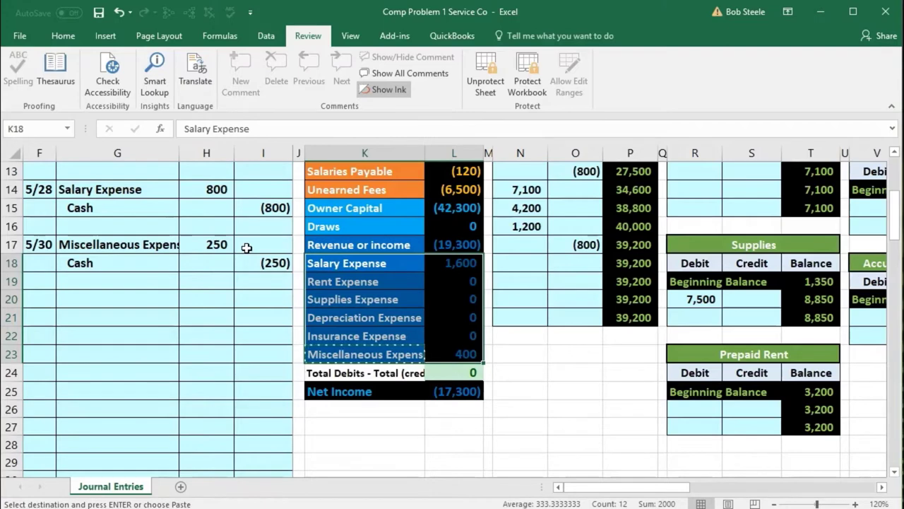
left_click_drag(131, 244, 189, 245)
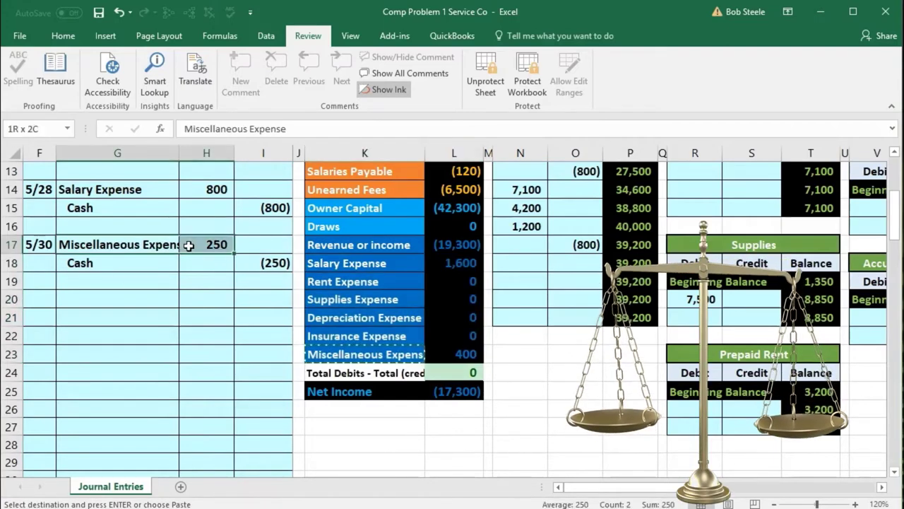
Post the 5/30 debit to the Miscellaneous Expense ledger by linking debit cell AL22 to H17
left_click(322, 354)
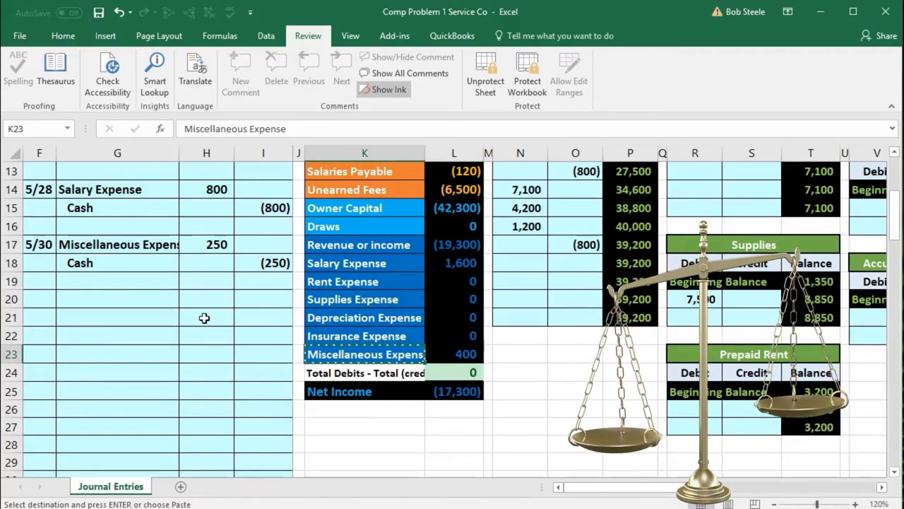
scroll(211, 323, "up", 3)
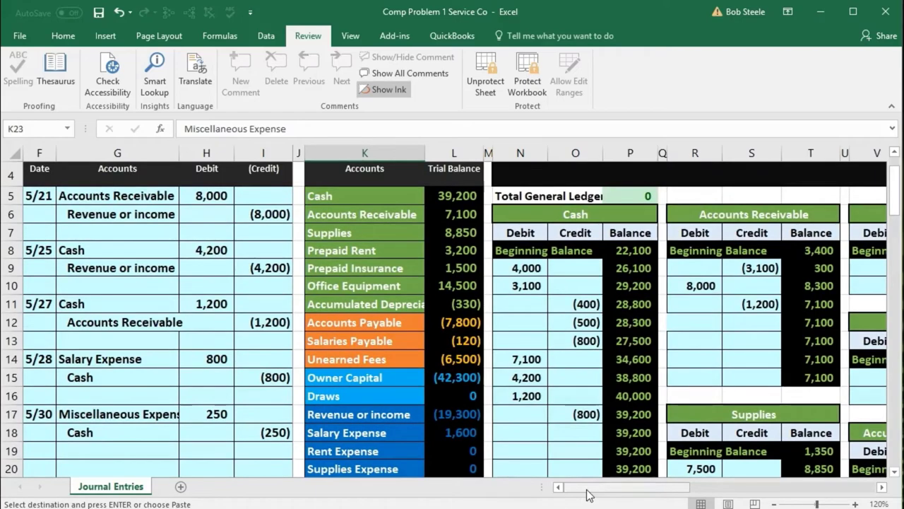
left_click_drag(587, 494, 817, 489)
scroll(817, 398, "down", 2)
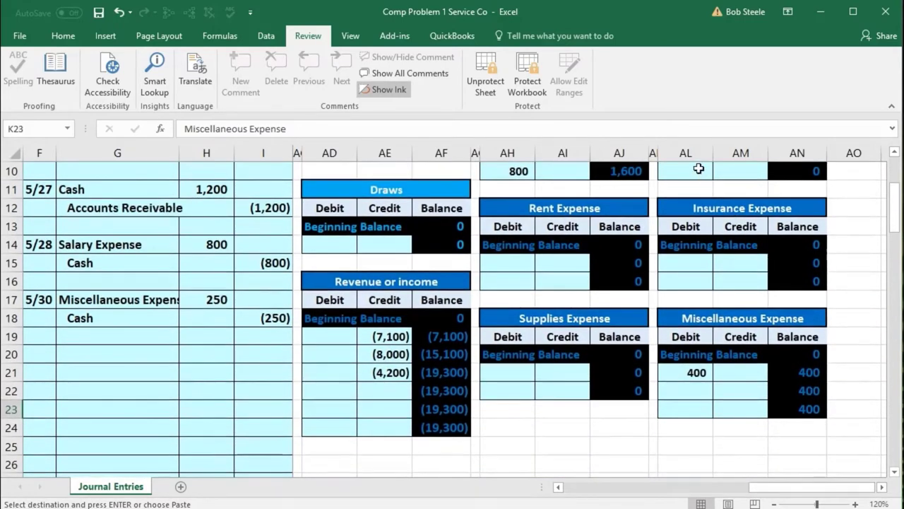
left_click(695, 389)
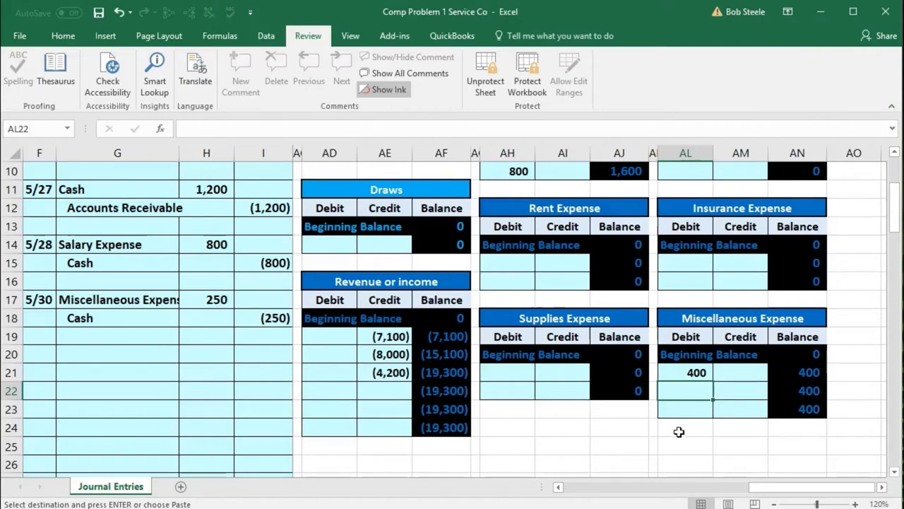
type("=")
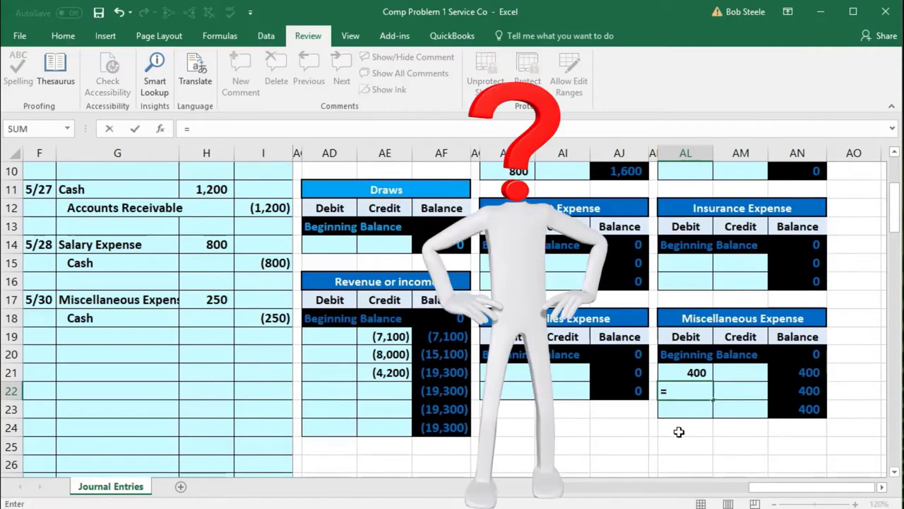
left_click(221, 297)
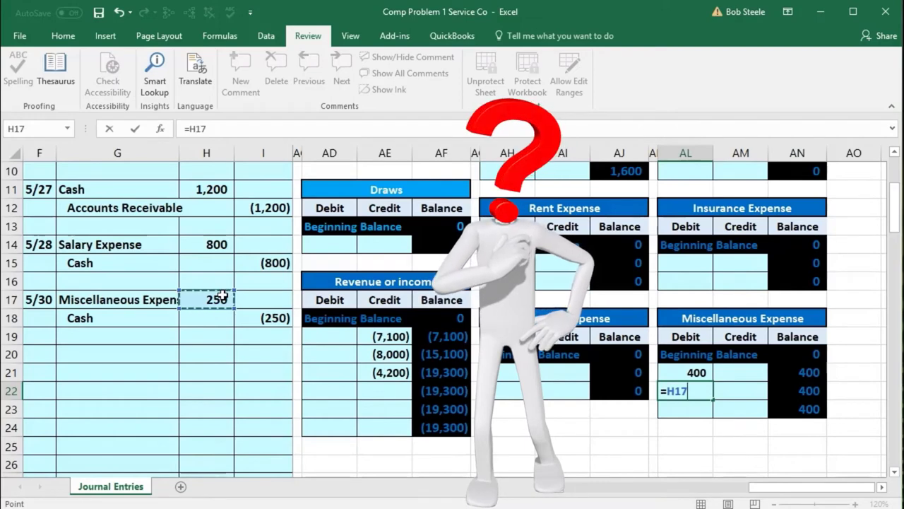
key("Return")
Check the Miscellaneous Expense balance in the ledger and trial balance, the debits-minus-credits total and the Net Income formula
left_click(817, 390)
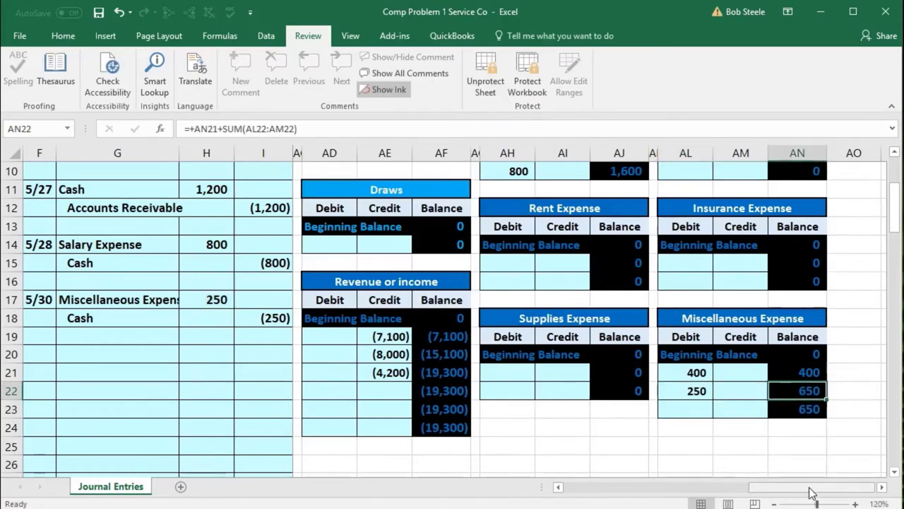
left_click_drag(811, 493, 567, 476)
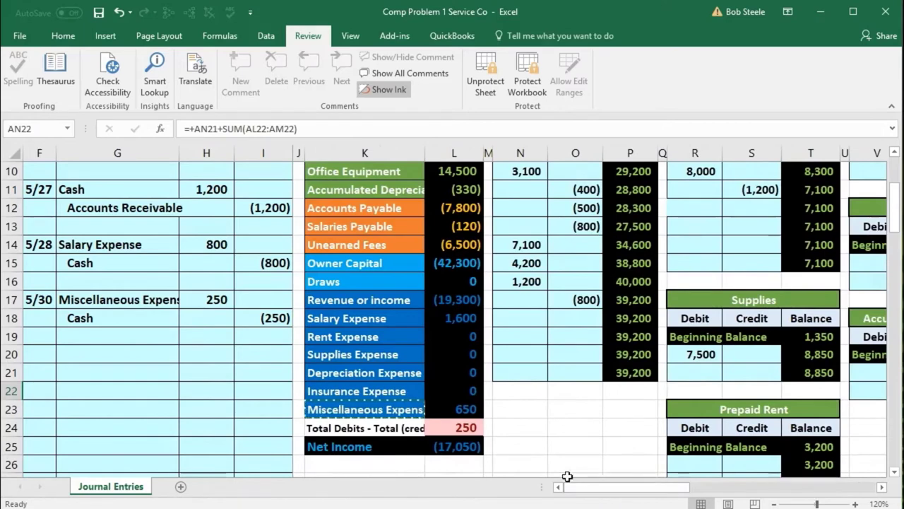
left_click(467, 407)
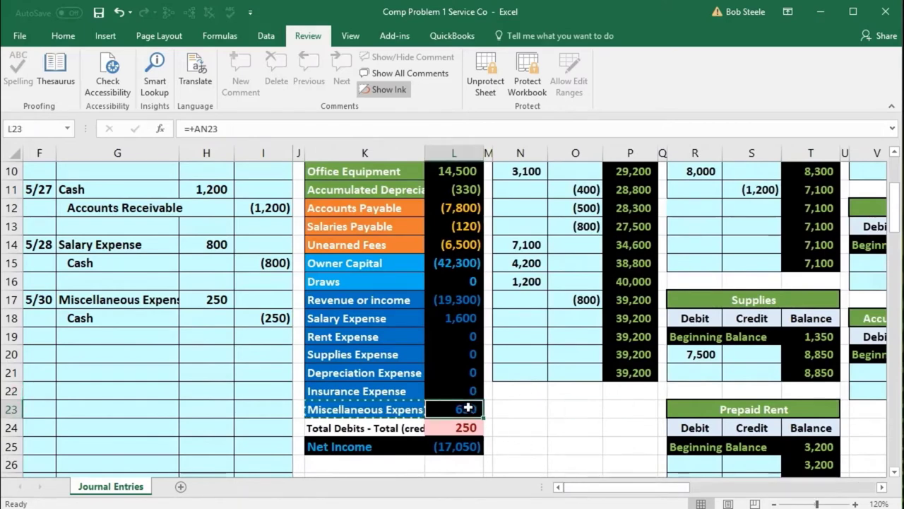
left_click(457, 426)
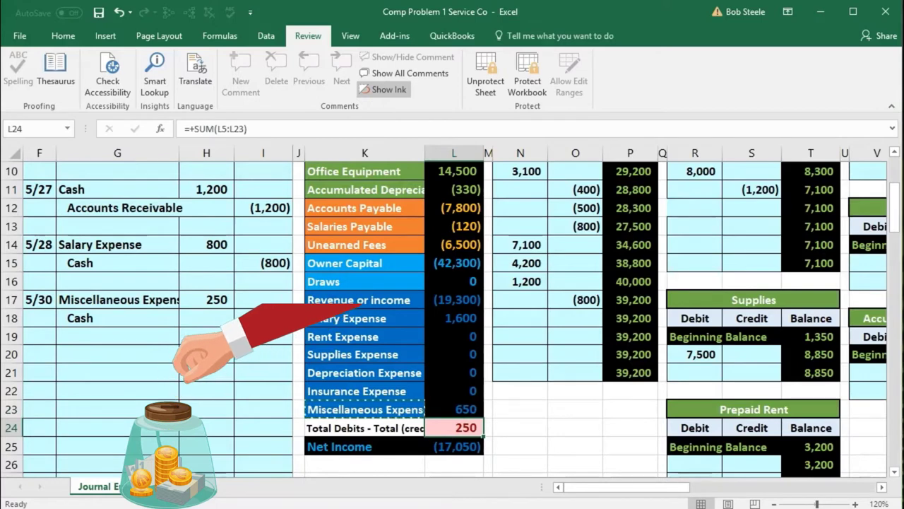
double_click(446, 445)
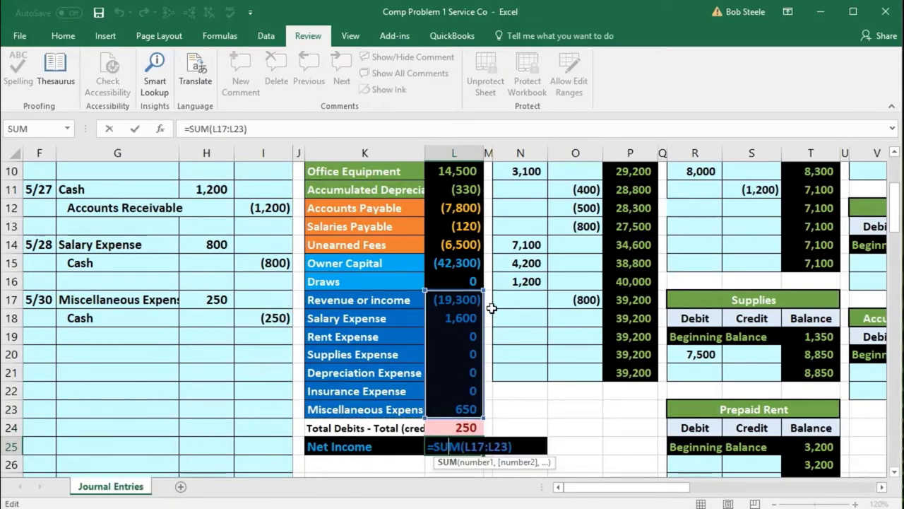
key("Return")
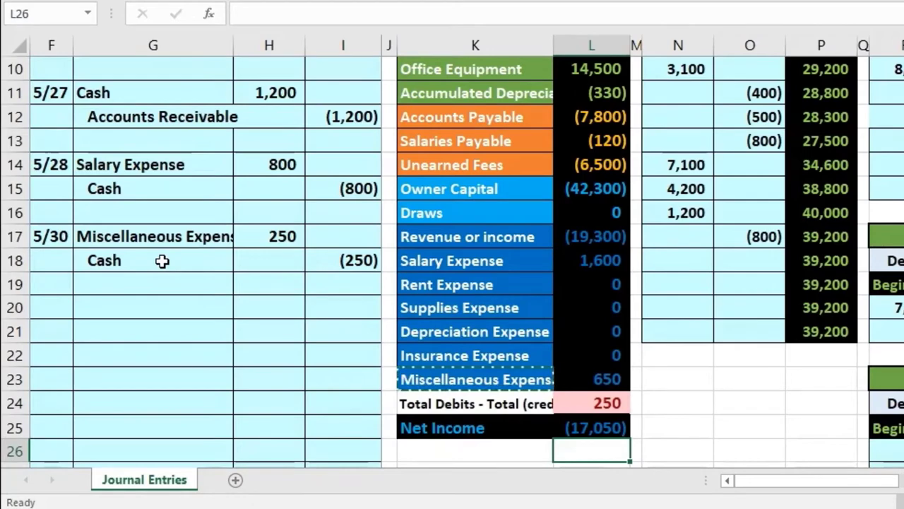
Post the 5/30 credit to the Cash ledger by linking credit cell O18 to I18
left_click_drag(162, 261, 316, 261)
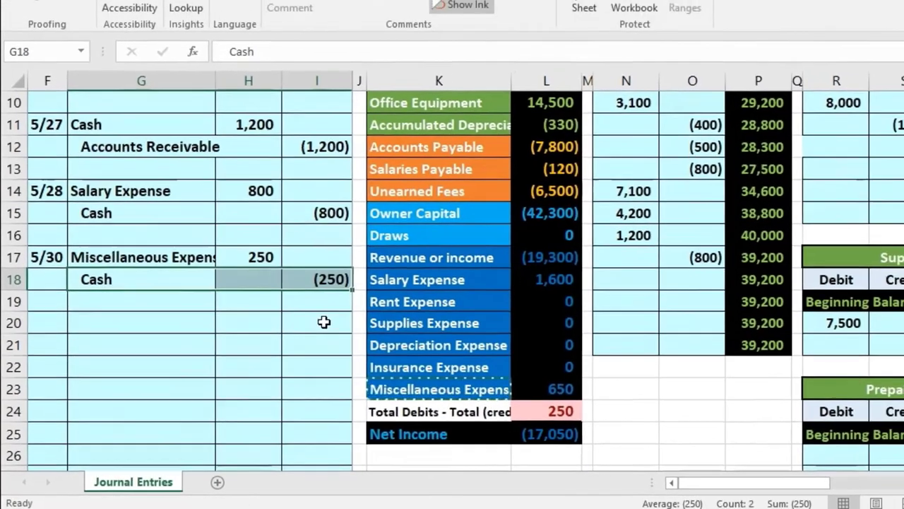
scroll(323, 264, "up", 2)
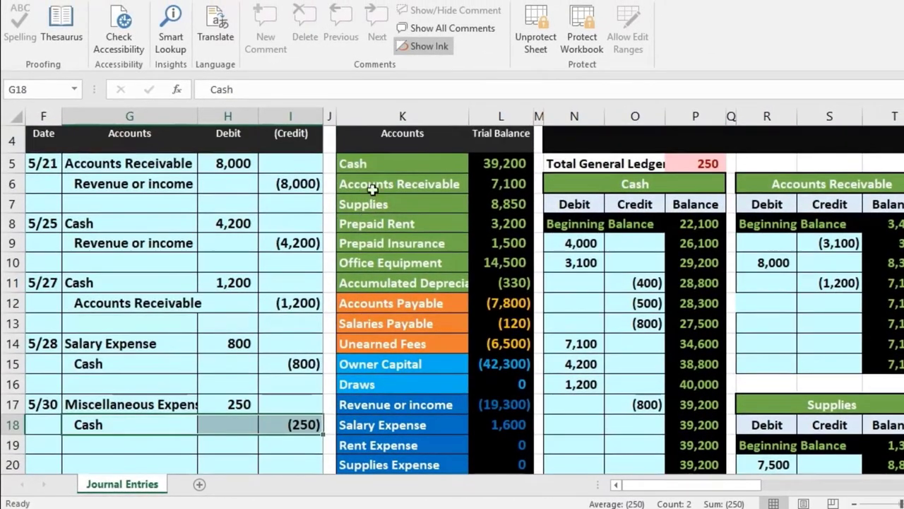
left_click(378, 163)
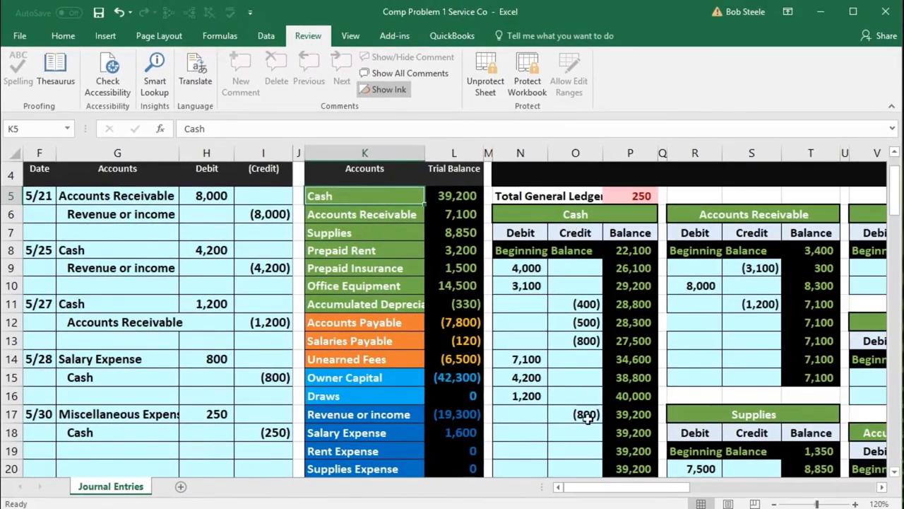
left_click(581, 429)
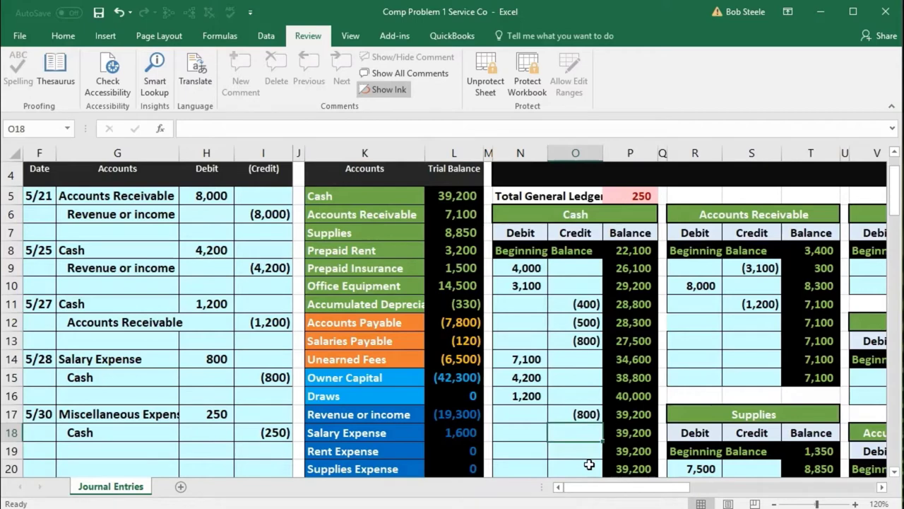
type("=")
left_click(269, 432)
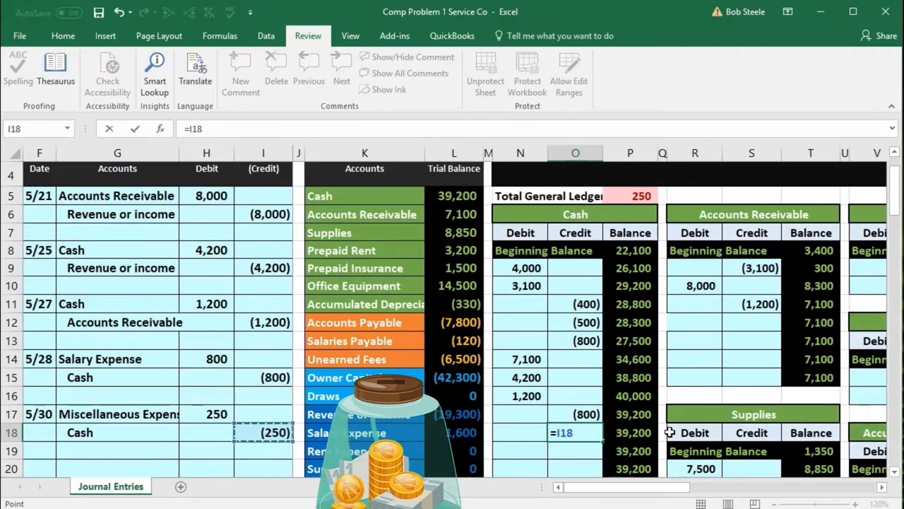
key("Return")
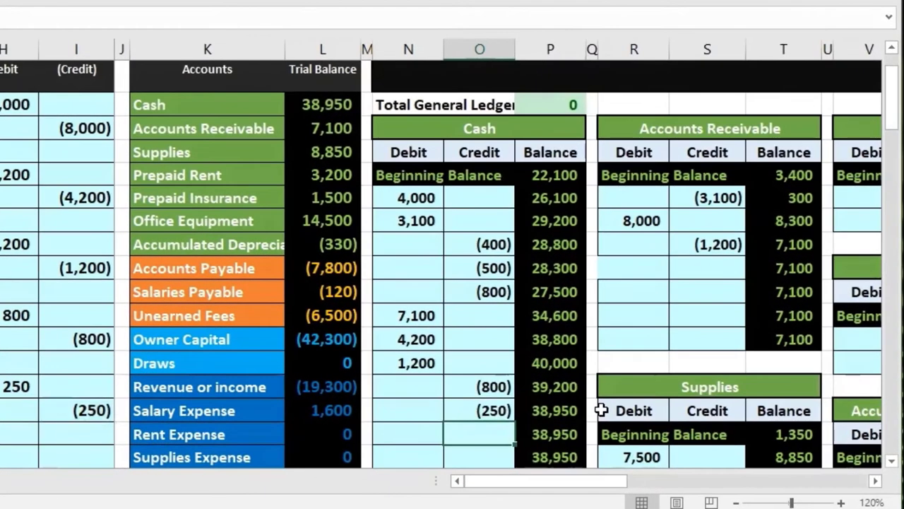
Compare the Cash ledger balance with the trial balance and check the debits-minus-credits total
left_click(568, 432)
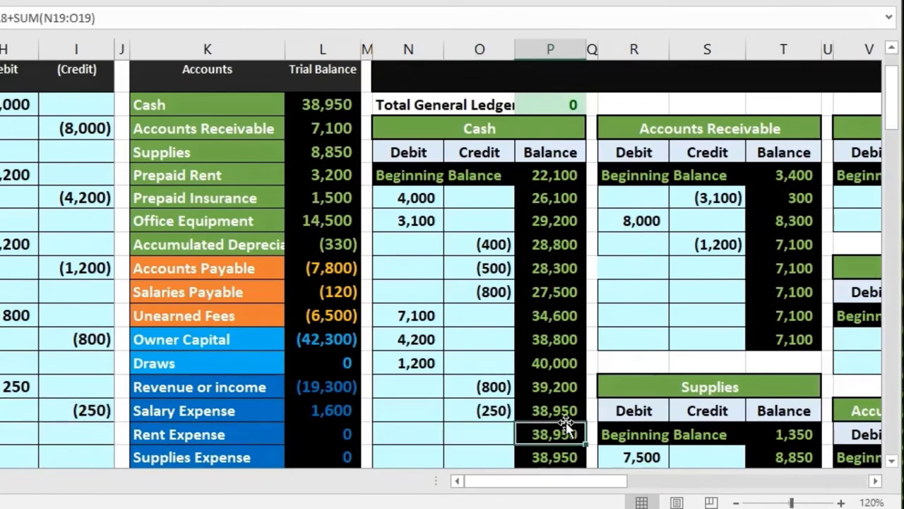
left_click(325, 105)
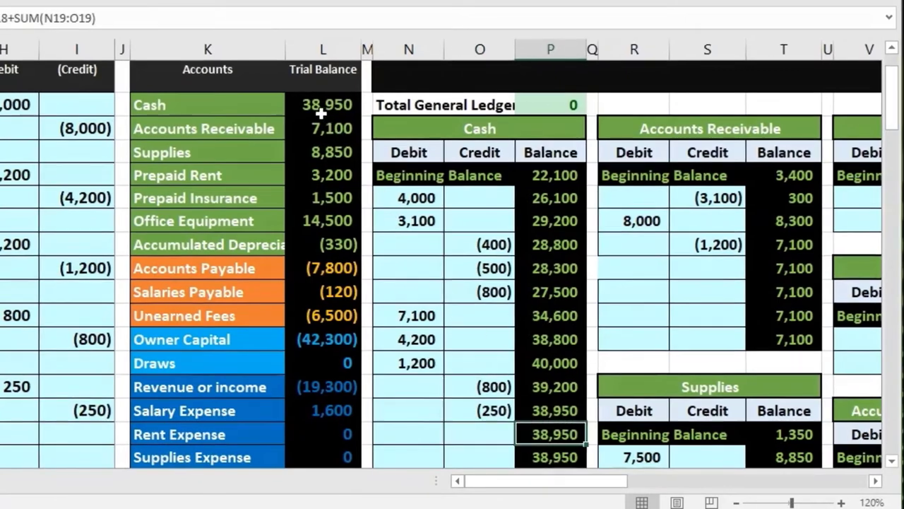
scroll(394, 239, "down", 3)
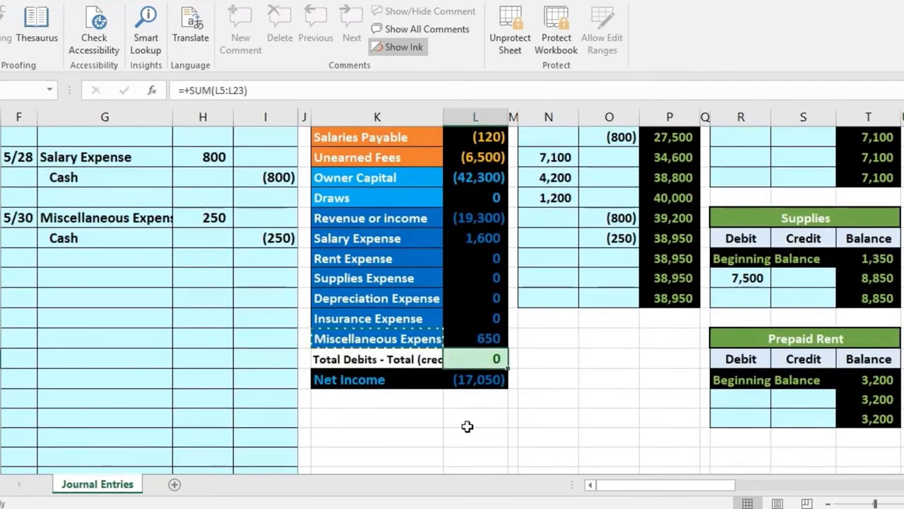
Consult the activity list for the next misc. expense payment and enter its date, 5/31, in cell F20 of the journal
scroll(506, 274, "down", 1)
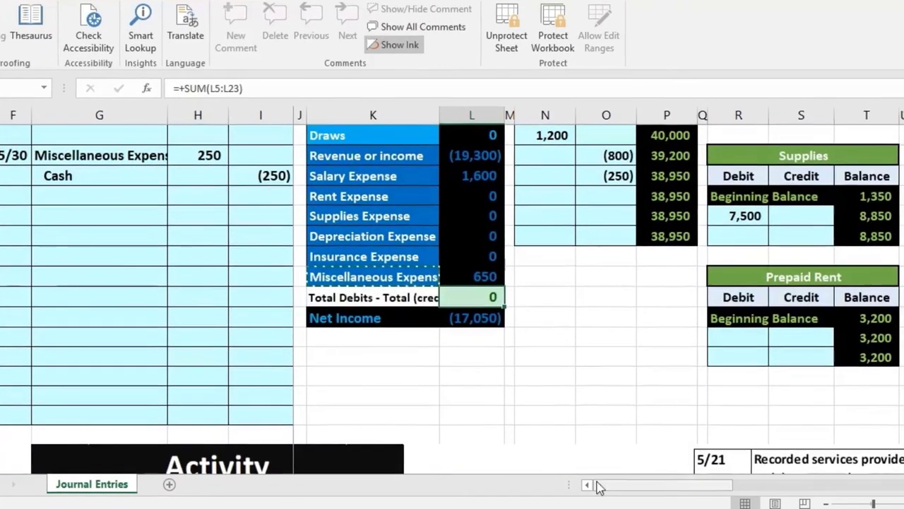
left_click_drag(633, 485, 646, 484)
scroll(660, 416, "down", 5)
scroll(521, 400, "down", 1)
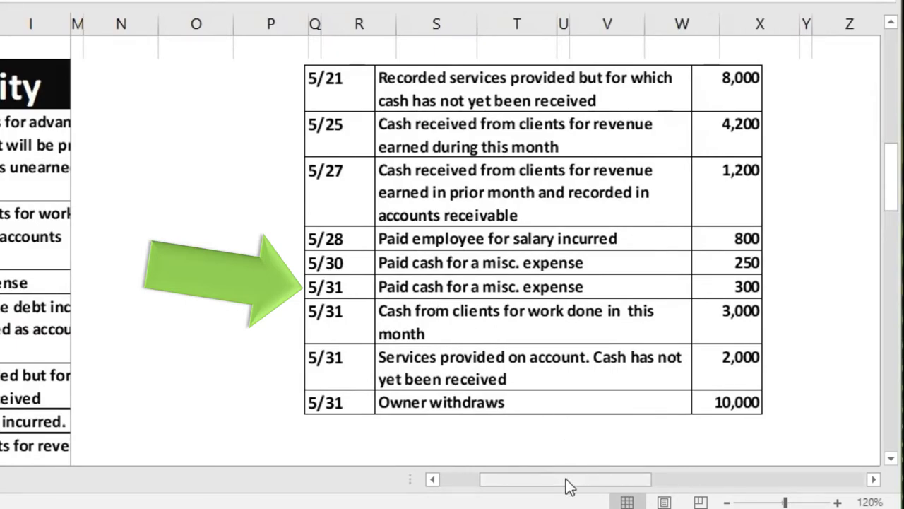
left_click_drag(565, 478, 505, 486)
scroll(453, 283, "up", 4)
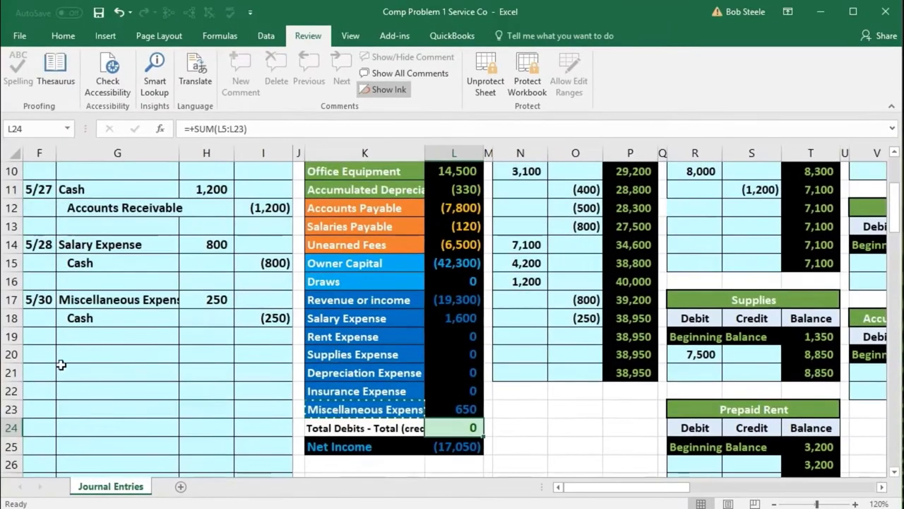
left_click(40, 350)
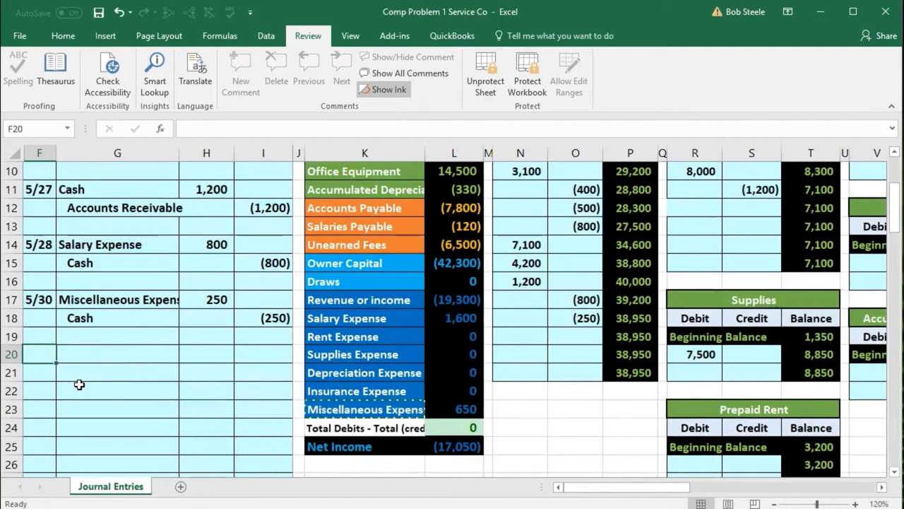
type("5/31")
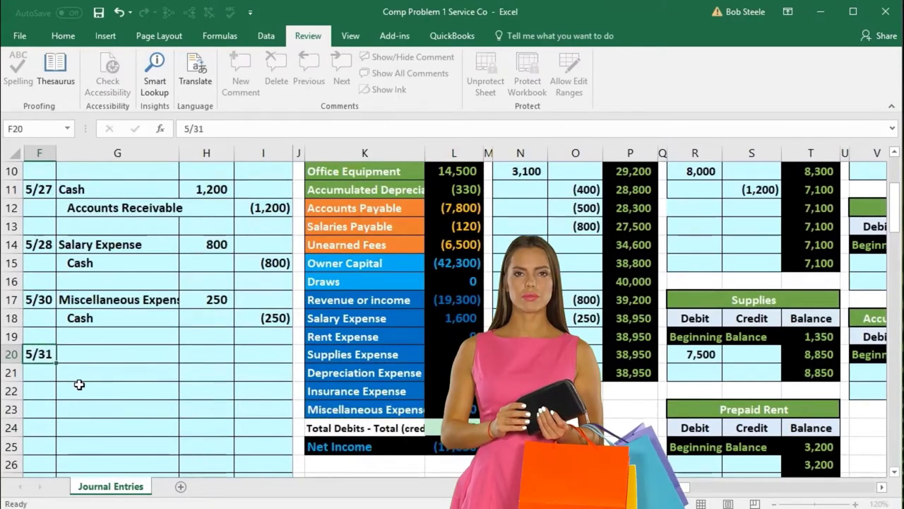
key("Return")
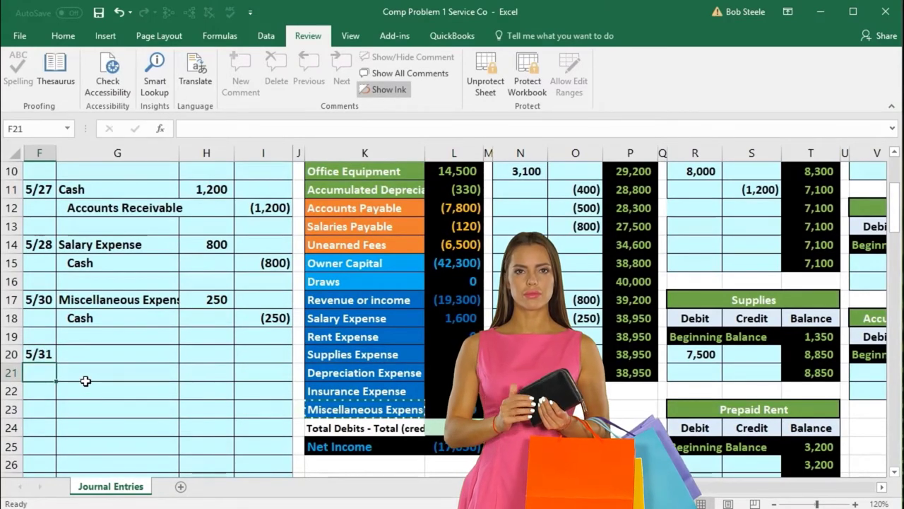
Copy the Cash account name from the trial balance and paste it as values into G21 of the journal
scroll(86, 380, "up", 2)
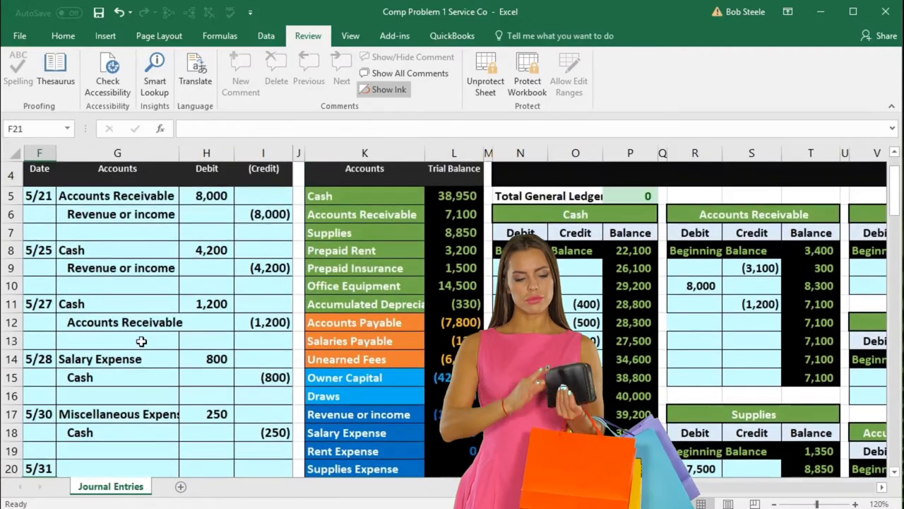
left_click_drag(349, 199, 432, 195)
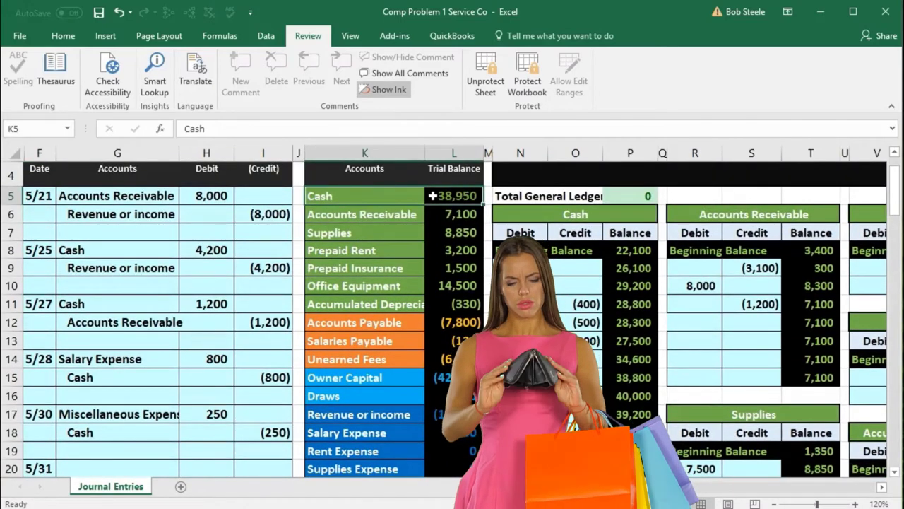
right_click(394, 192)
left_click(411, 214)
scroll(256, 300, "down", 3)
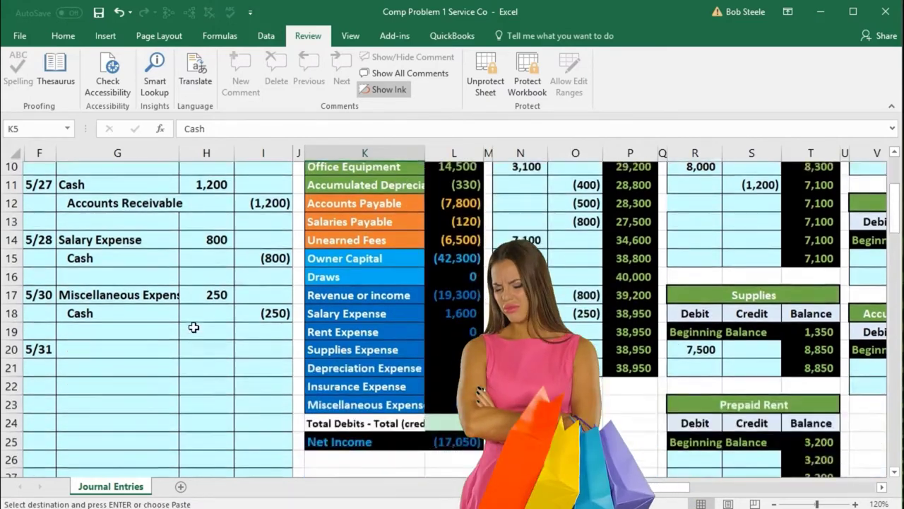
left_click(40, 299)
left_click(68, 316)
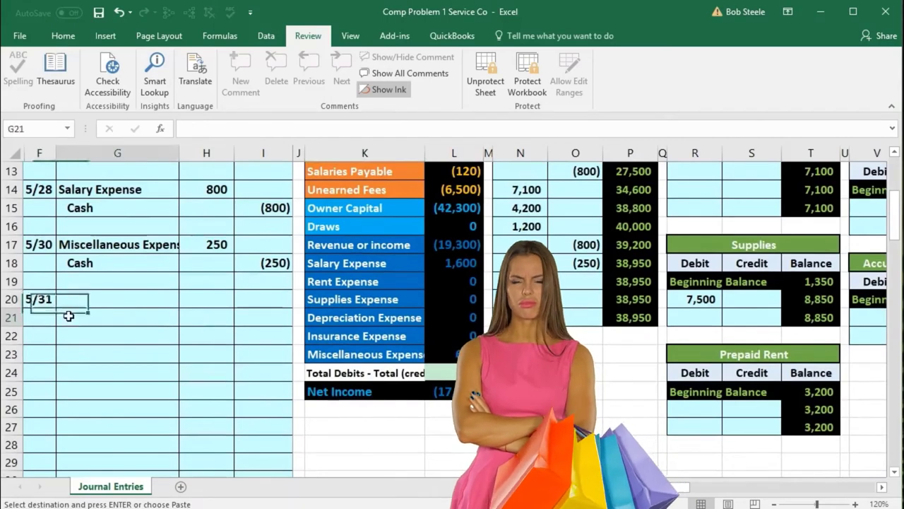
right_click(69, 318)
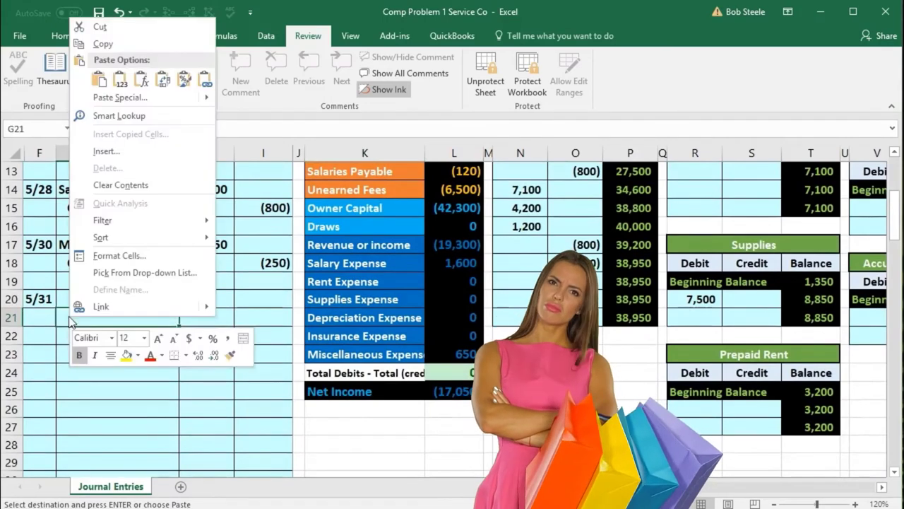
left_click(121, 79)
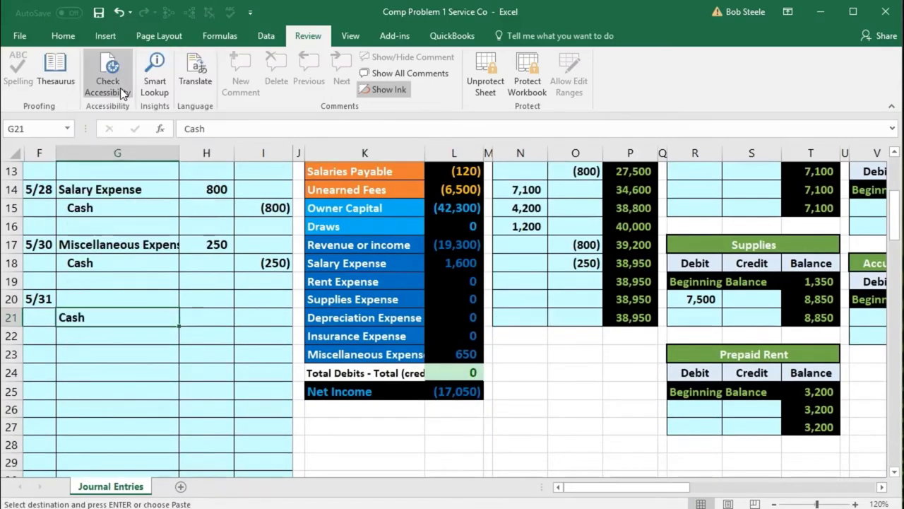
Consult the activity list for the 5/31 misc. expense amount and enter -300 as the Cash credit in I21
left_click(257, 312)
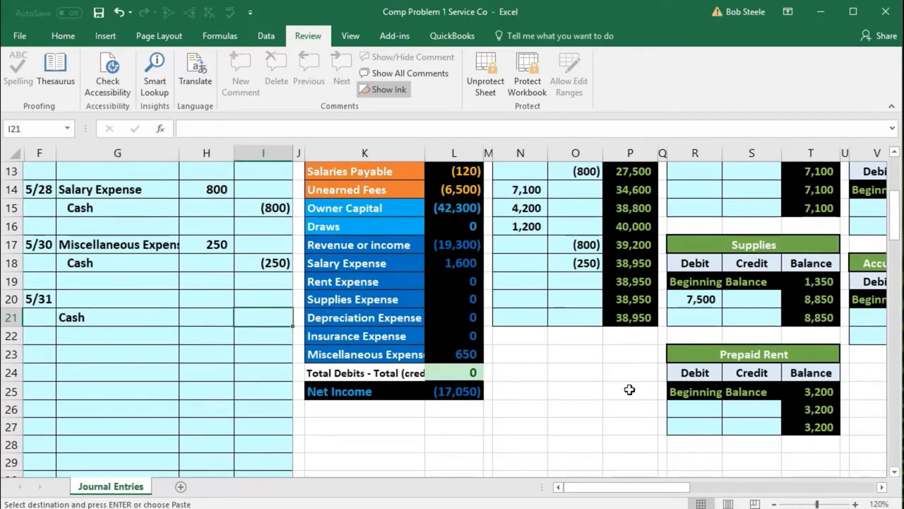
scroll(682, 413, "down", 3)
left_click_drag(664, 487, 679, 487)
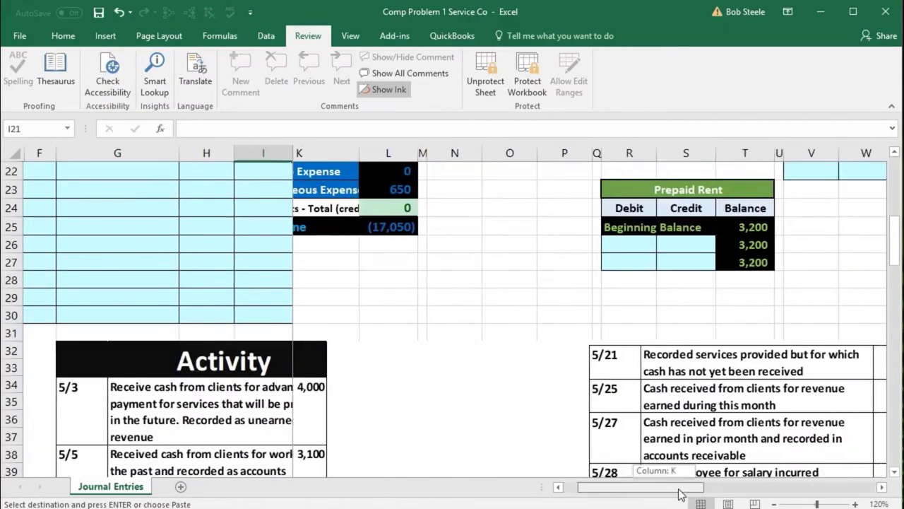
scroll(706, 424, "down", 4)
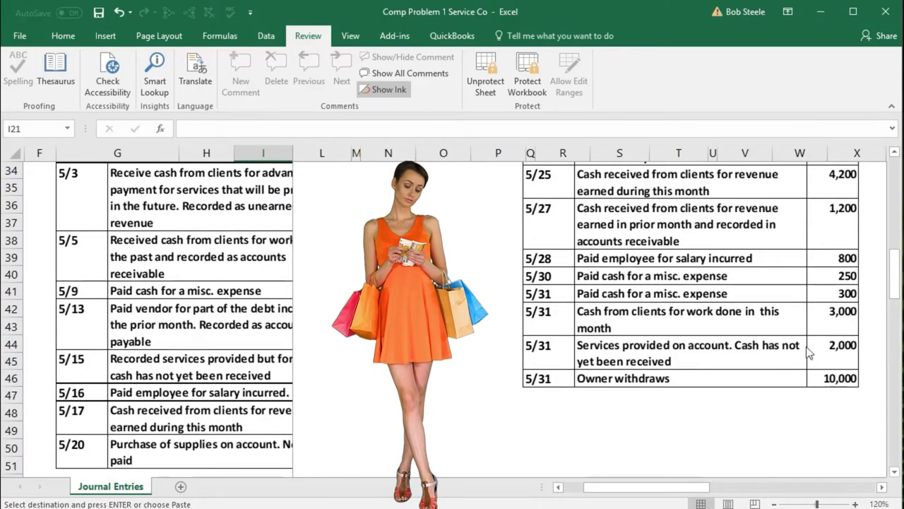
left_click_drag(640, 487, 620, 488)
scroll(359, 410, "up", 7)
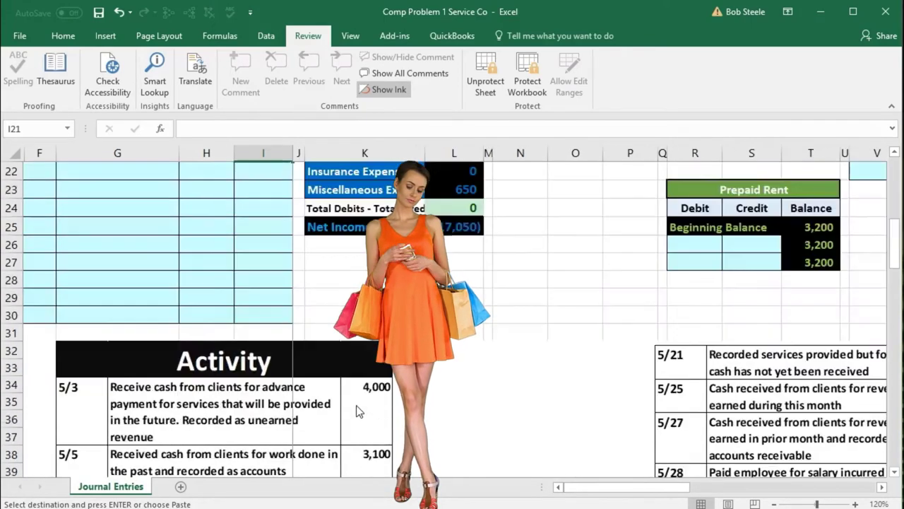
type("-300")
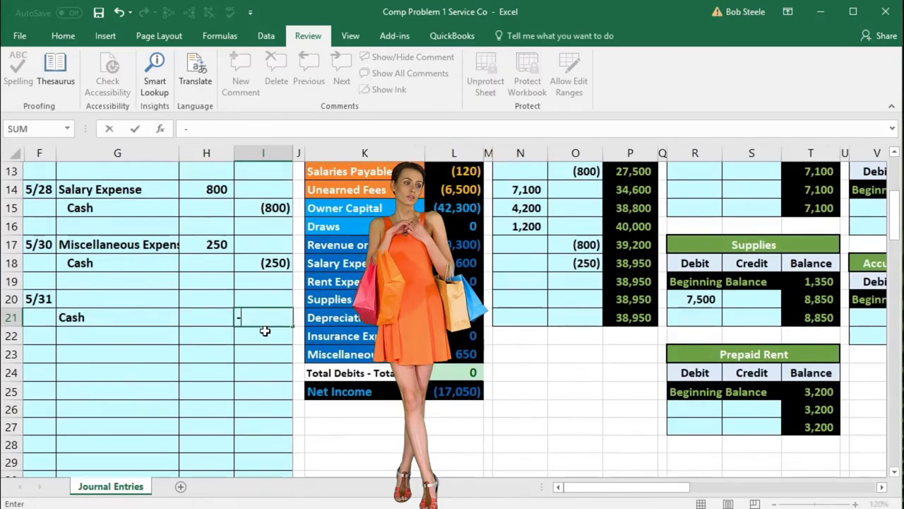
key("Return")
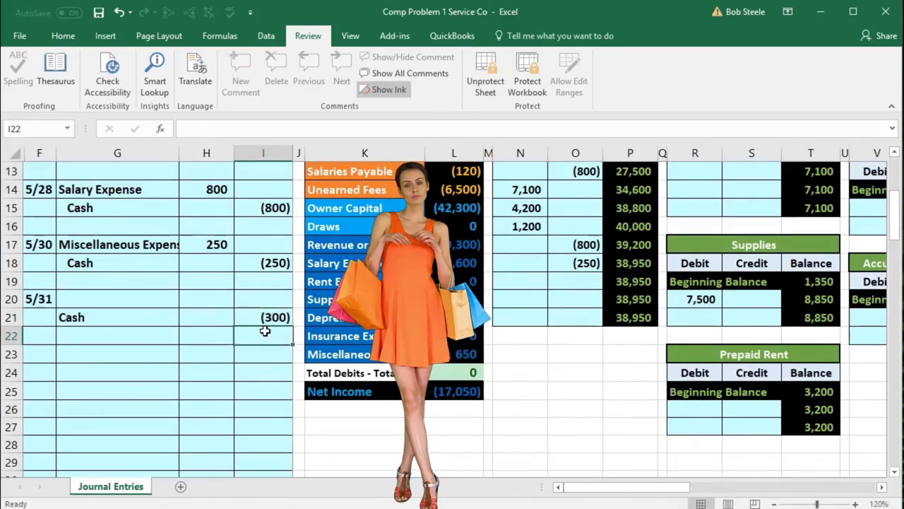
Fill debit cell H20 with a formula that takes the negative of credit cell I21
key("Left")
key("Up")
key("Up")
type("-")
key("Down")
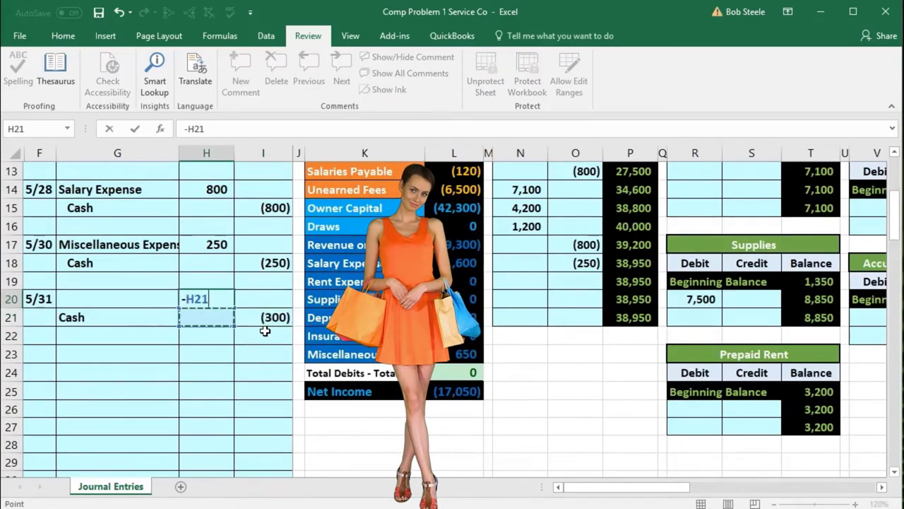
key("Right")
key("Return")
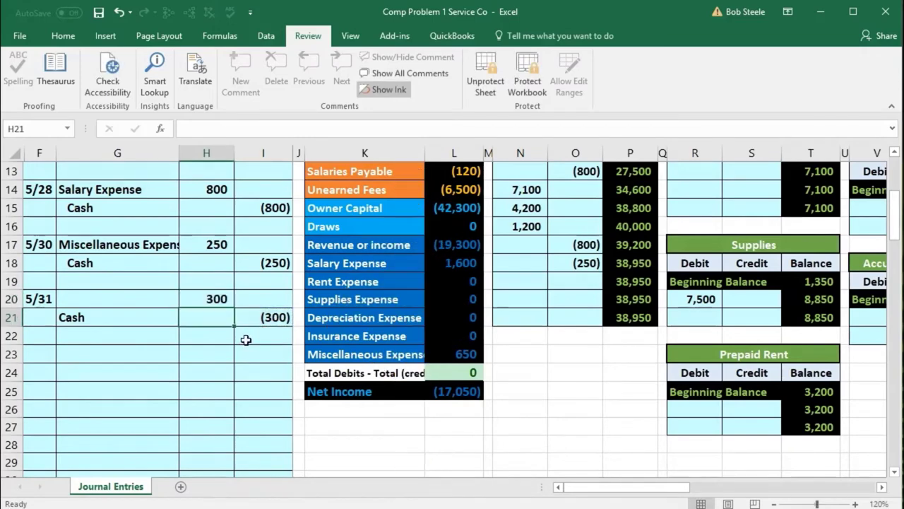
Copy the Miscellaneous Expense account name from the trial balance and paste it as values into G20
left_click(150, 302)
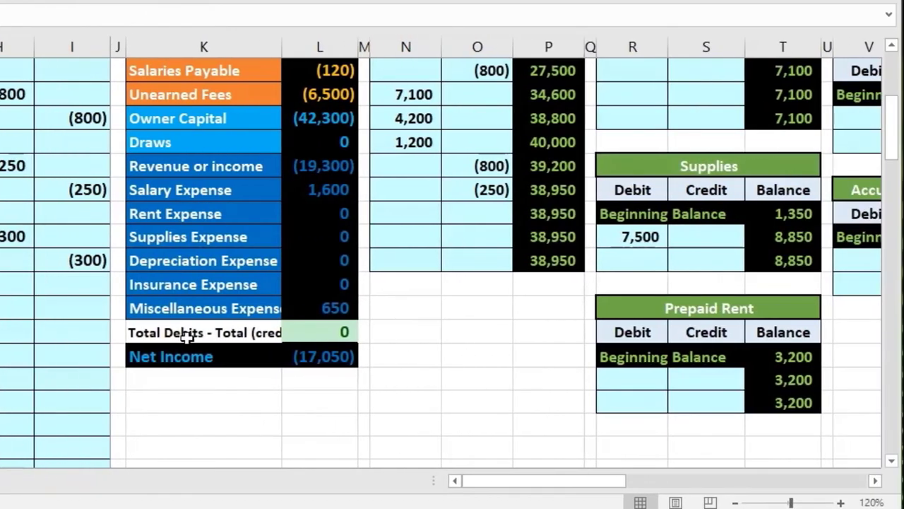
left_click(469, 305)
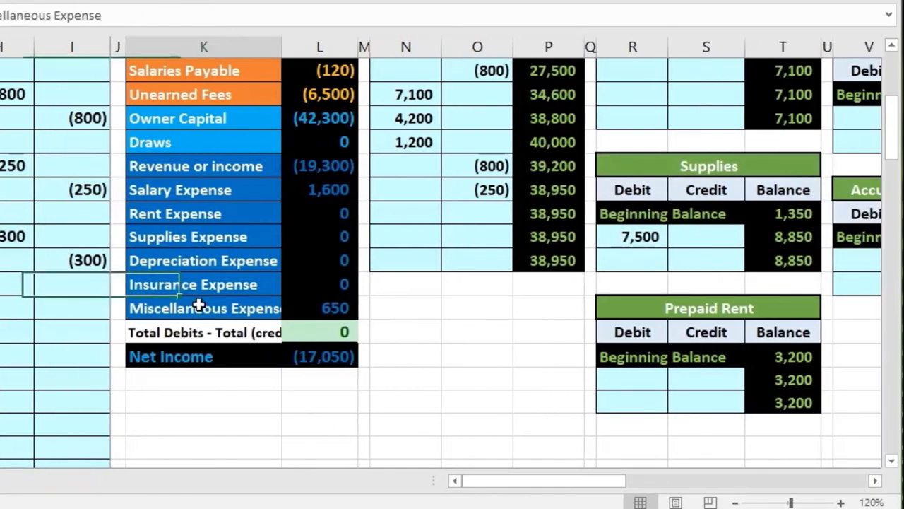
right_click(199, 304)
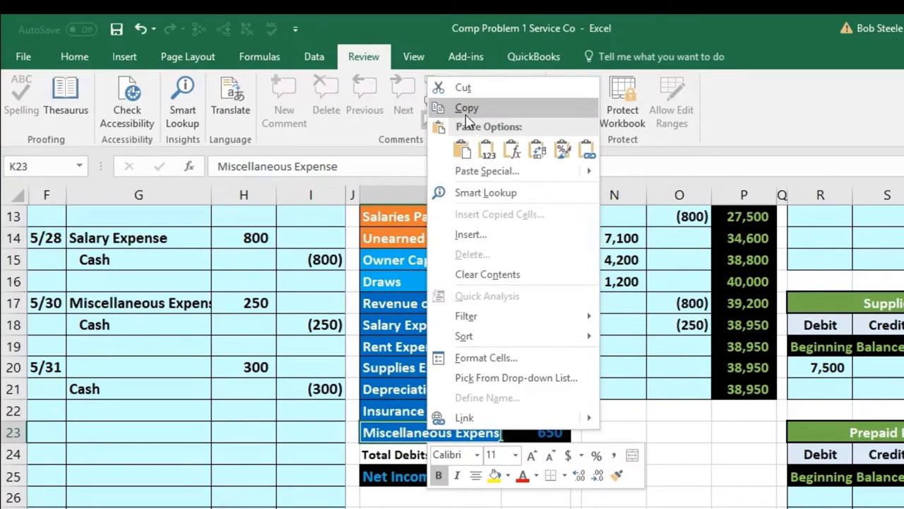
left_click(456, 111)
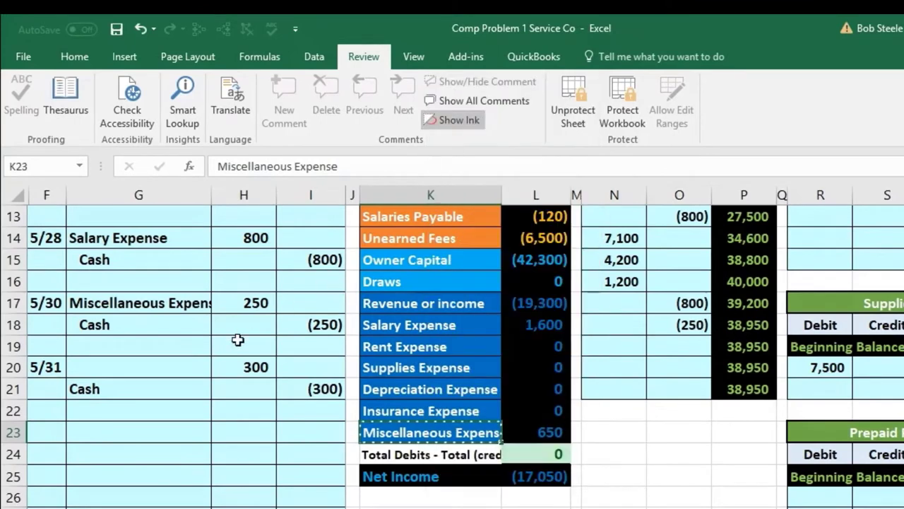
left_click(111, 367)
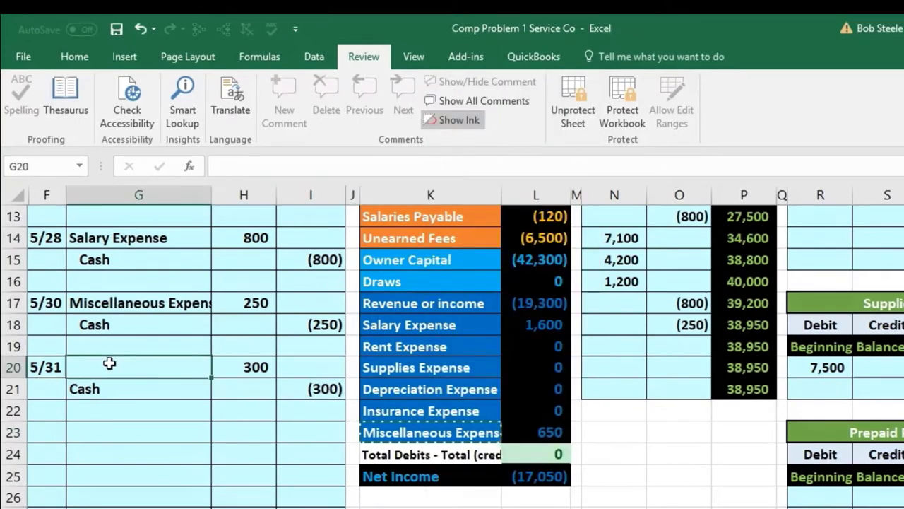
right_click(110, 363)
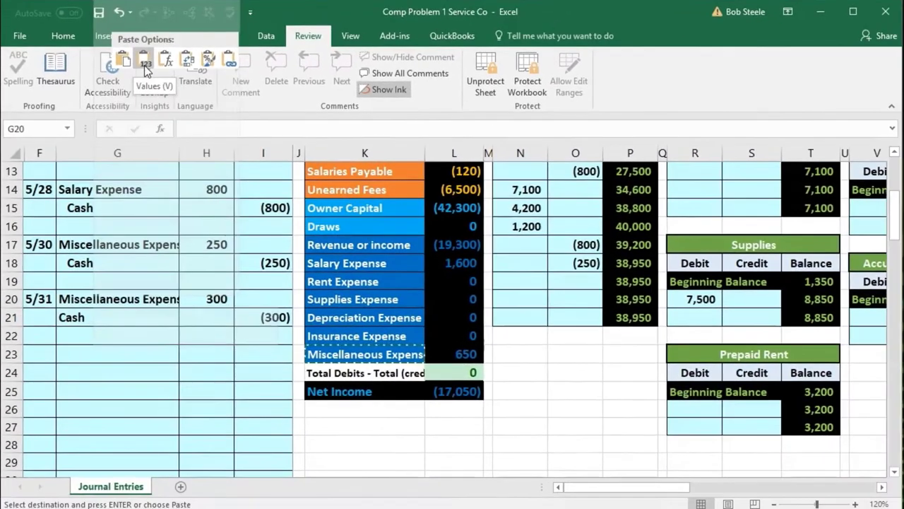
left_click(151, 69)
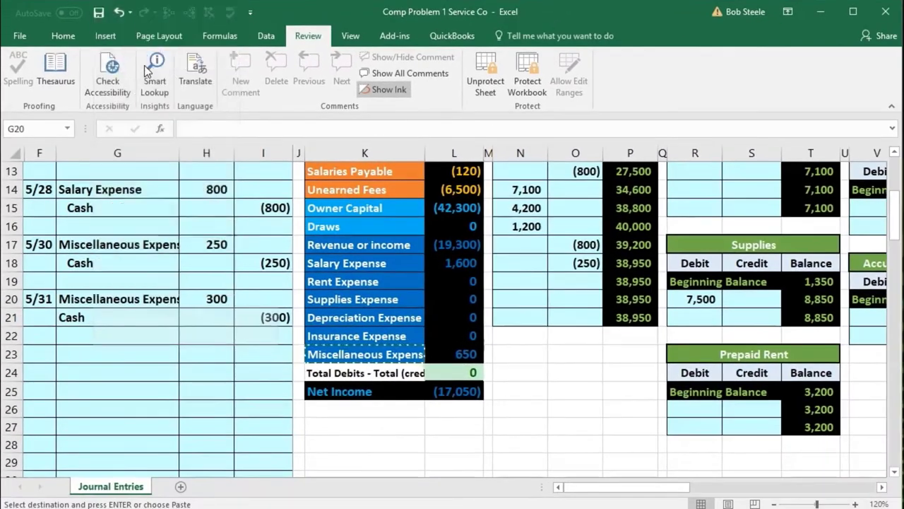
Indent the Cash account name in G21 to mark it as the credit line of the 5/31 entry
left_click(61, 317)
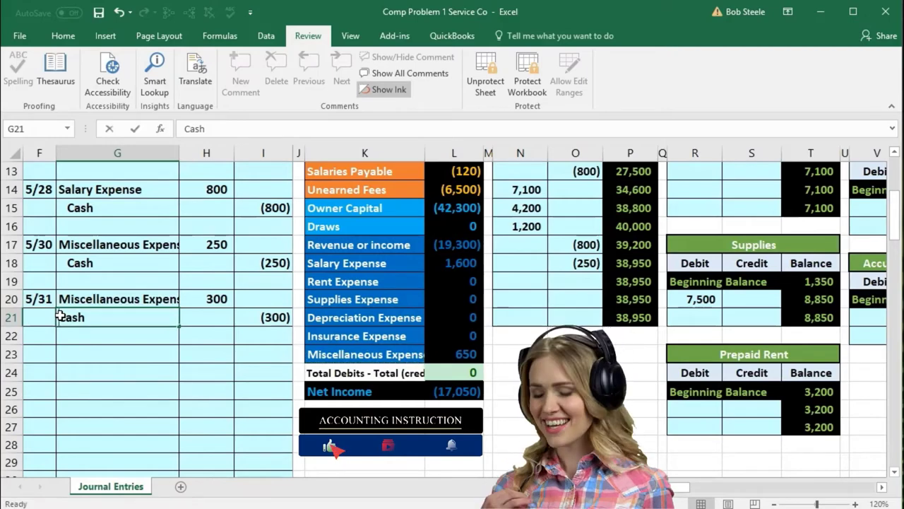
double_click(60, 317)
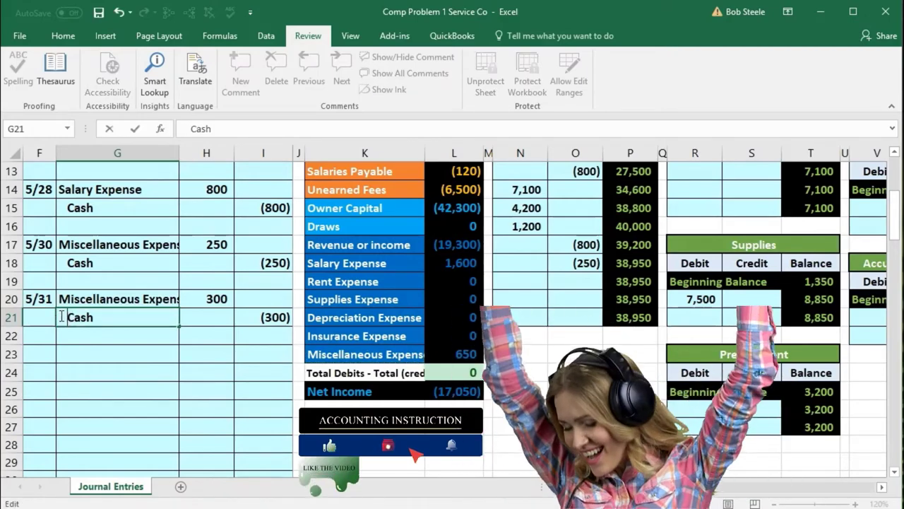
key("Return")
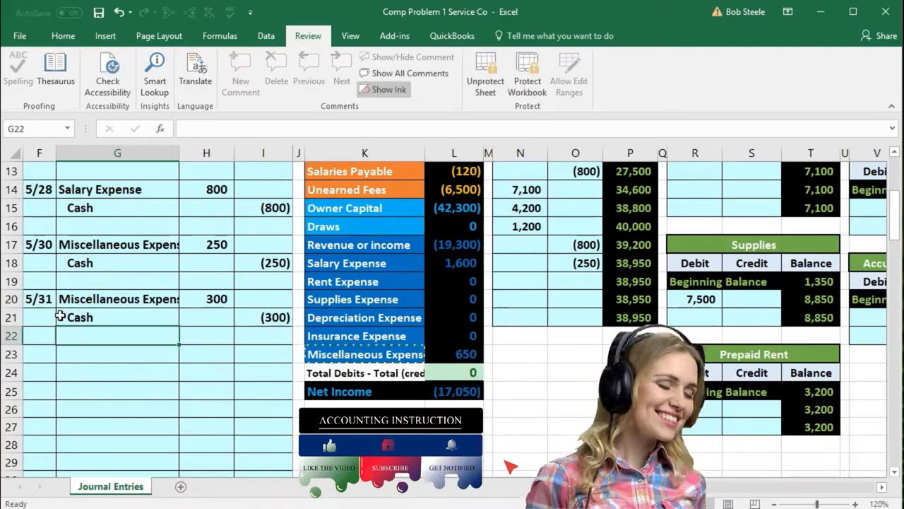
Review the debit and credit lines of the 5/31 entry and the Miscellaneous Expense balance in the trial balance
left_click(98, 299)
left_click_drag(134, 292, 186, 297)
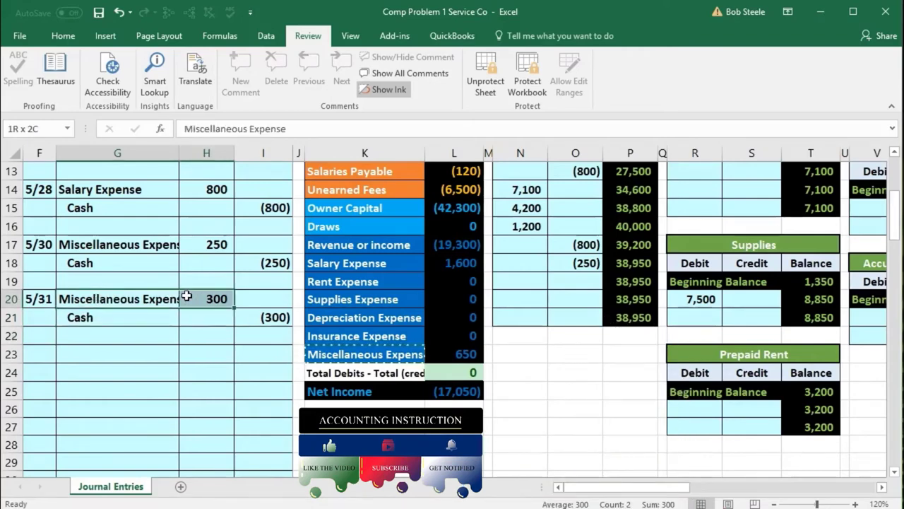
left_click_drag(143, 319, 265, 320)
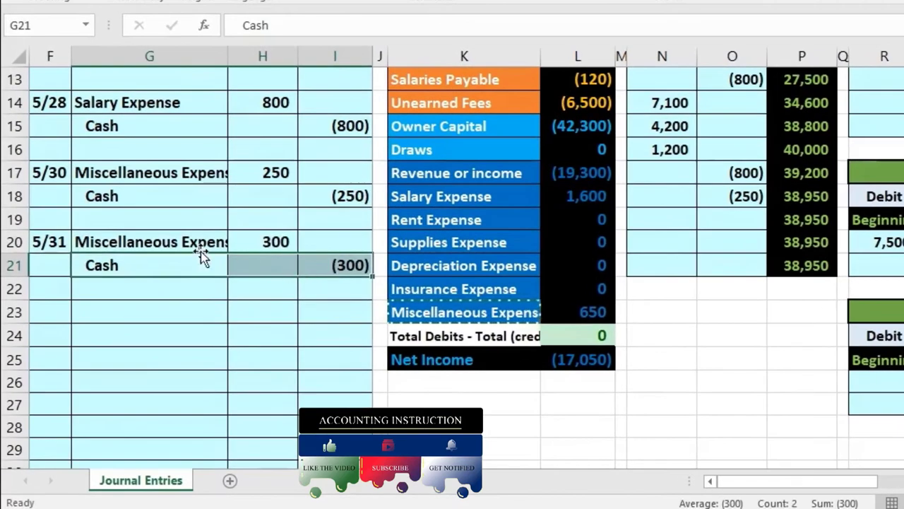
left_click(200, 244)
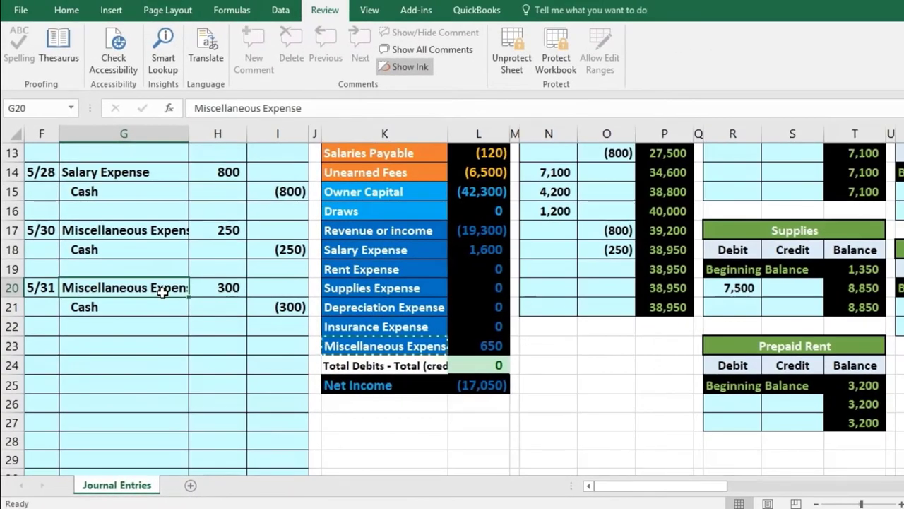
left_click_drag(191, 288, 202, 287)
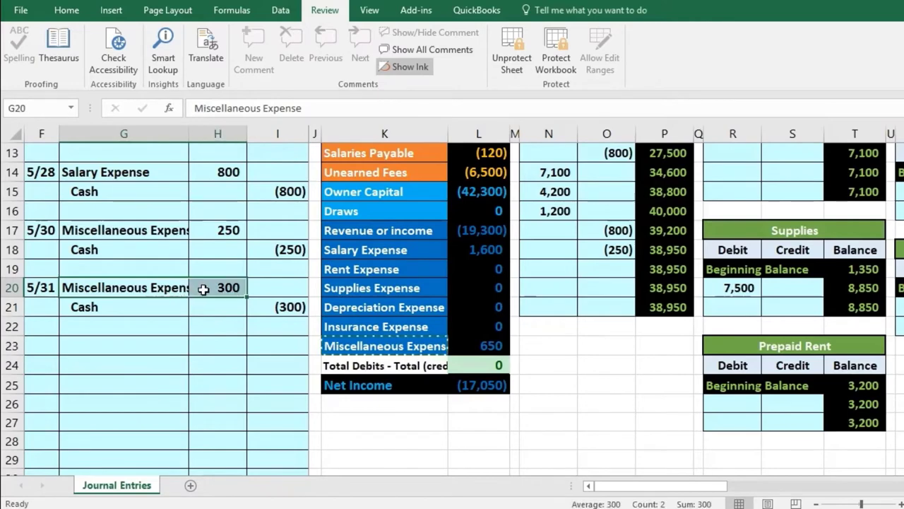
left_click(491, 353)
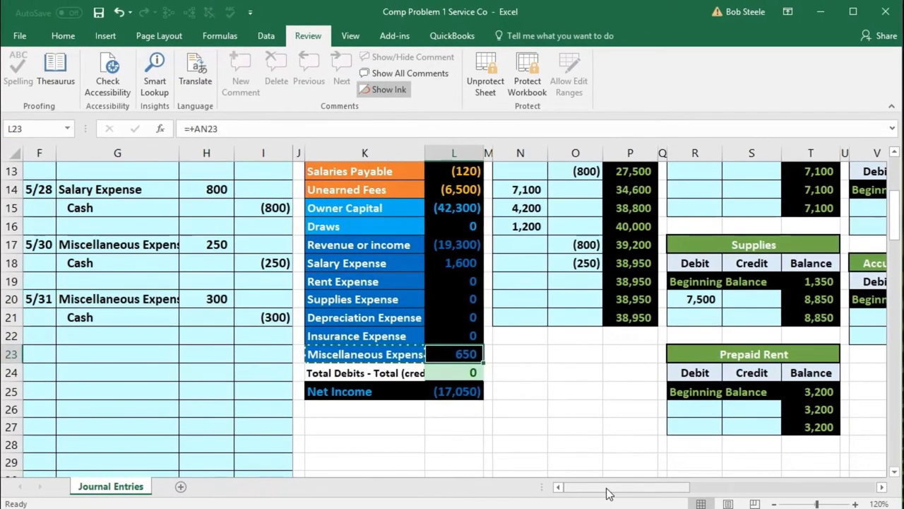
Post the 5/31 debit to the Miscellaneous Expense ledger by linking debit cell AL23 to H20
left_click_drag(607, 492, 800, 503)
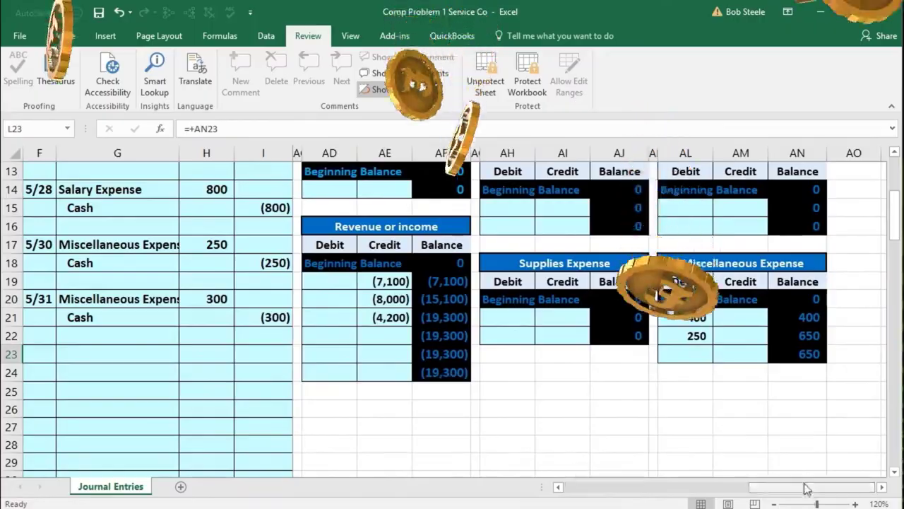
left_click(700, 351)
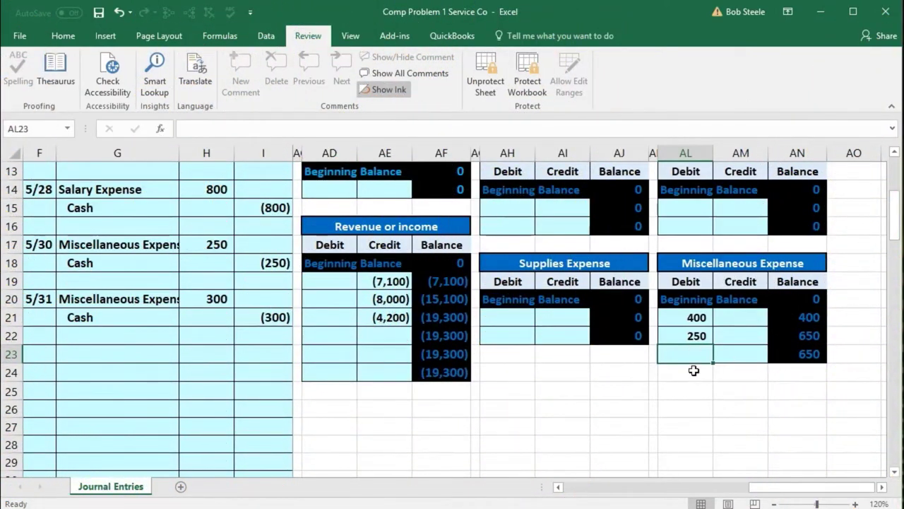
type("=")
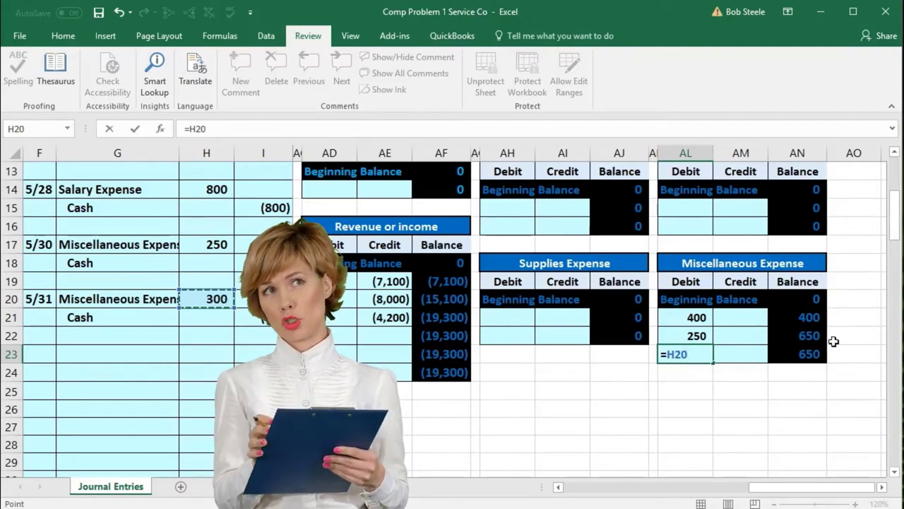
key("Return")
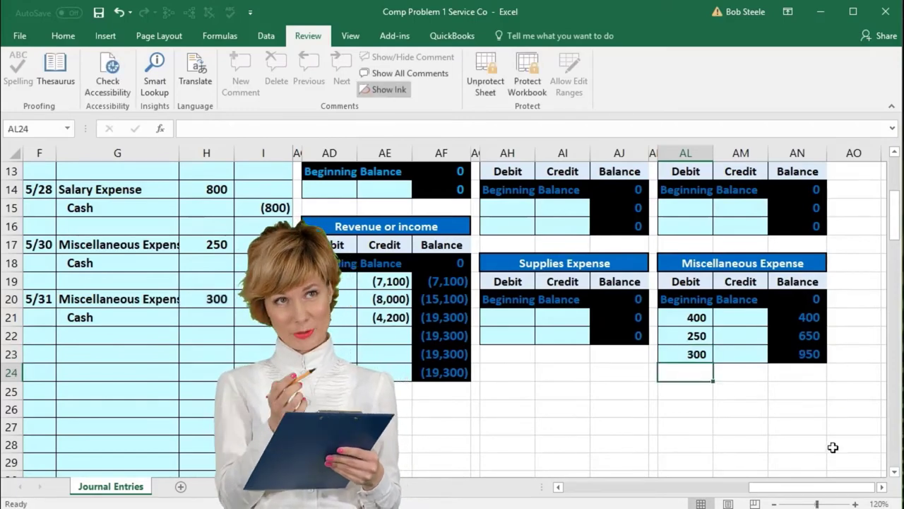
Check the trial balance's Miscellaneous Expense balance in L23 and the debits-minus-credits total in L24
left_click_drag(809, 486, 627, 494)
left_click(454, 354)
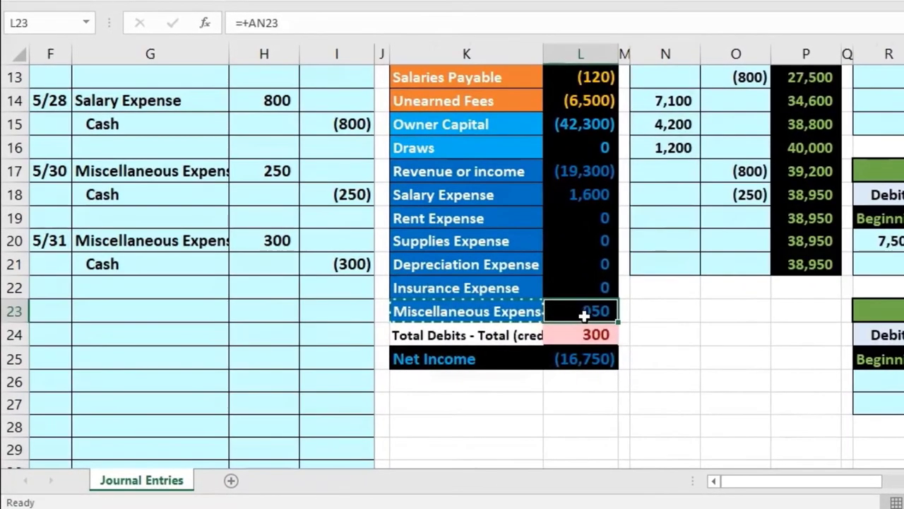
left_click(452, 373)
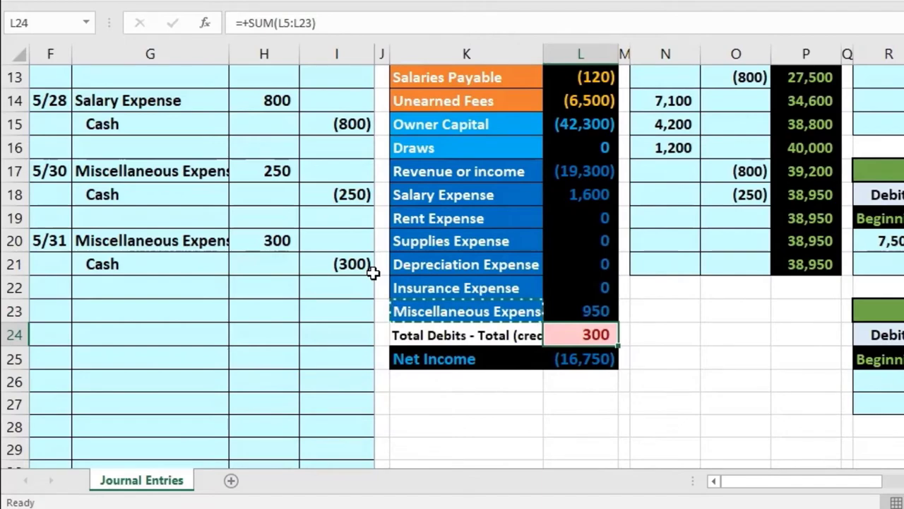
Inspect the Net Income formula in L25 of the trial balance to see which accounts it sums
left_click(569, 359)
key("F2")
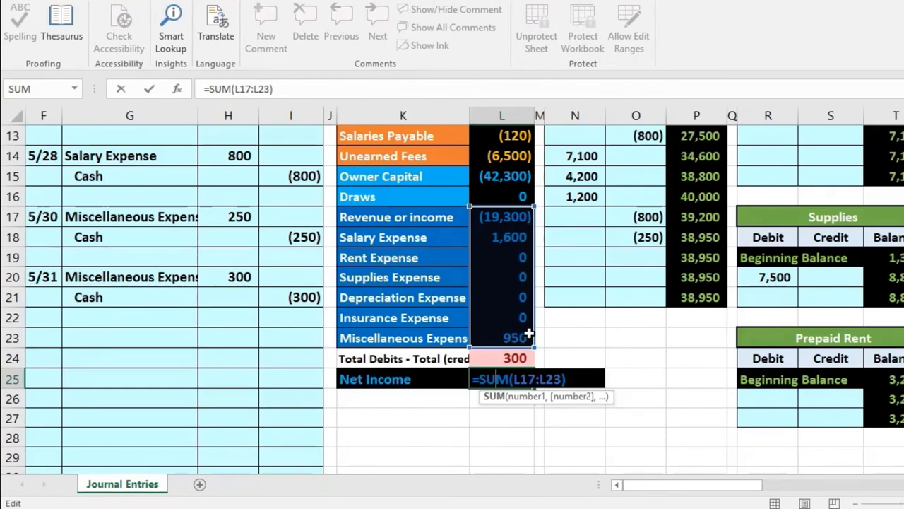
key("Return")
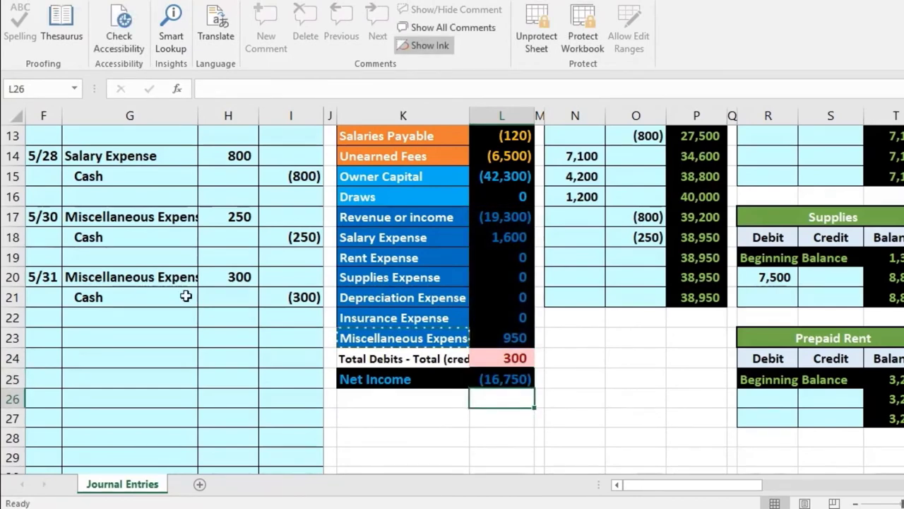
Post the 5/31 credit to the Cash ledger by linking credit cell O19 to I21, and check the debits-minus-credits total
left_click_drag(169, 293, 301, 295)
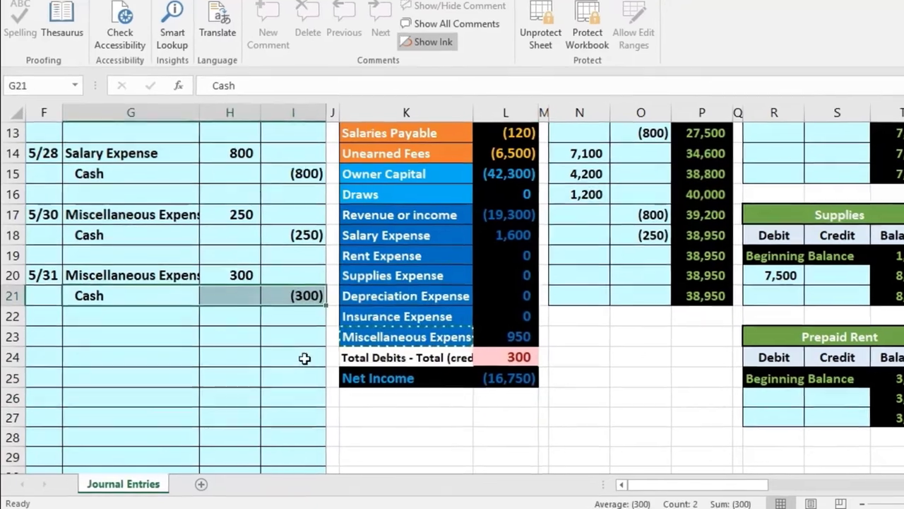
scroll(427, 226, "up", 2)
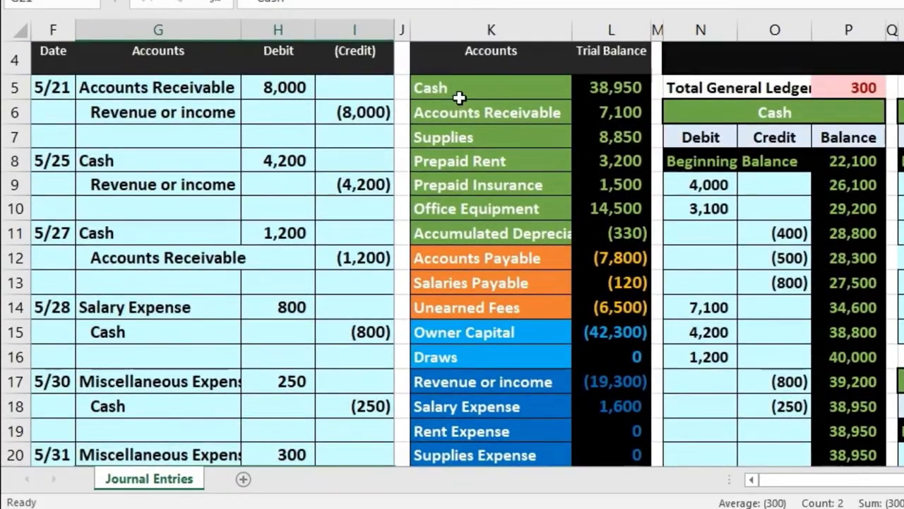
left_click(673, 114)
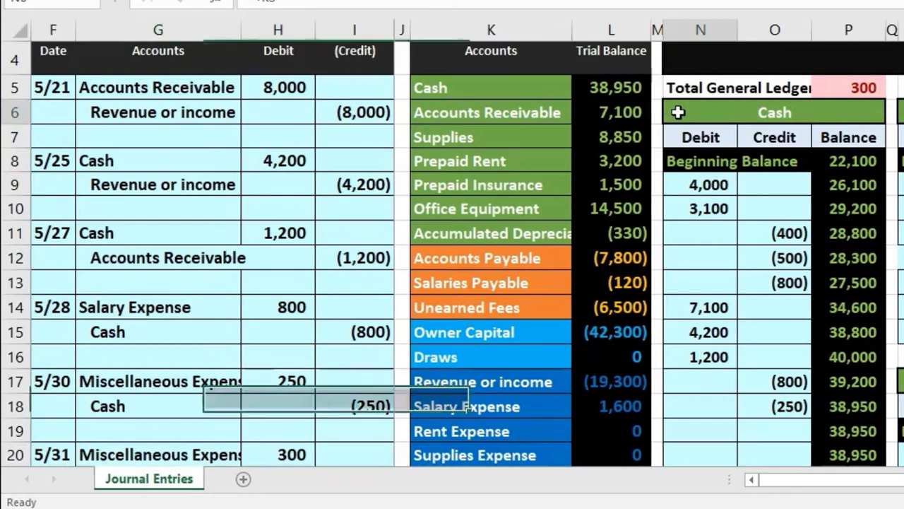
scroll(687, 178, "down", 2)
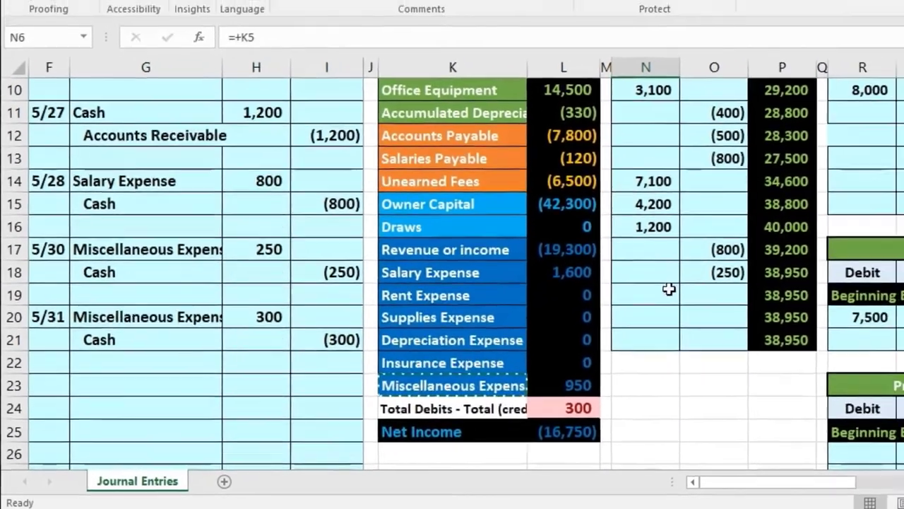
left_click(718, 276)
left_click(777, 274)
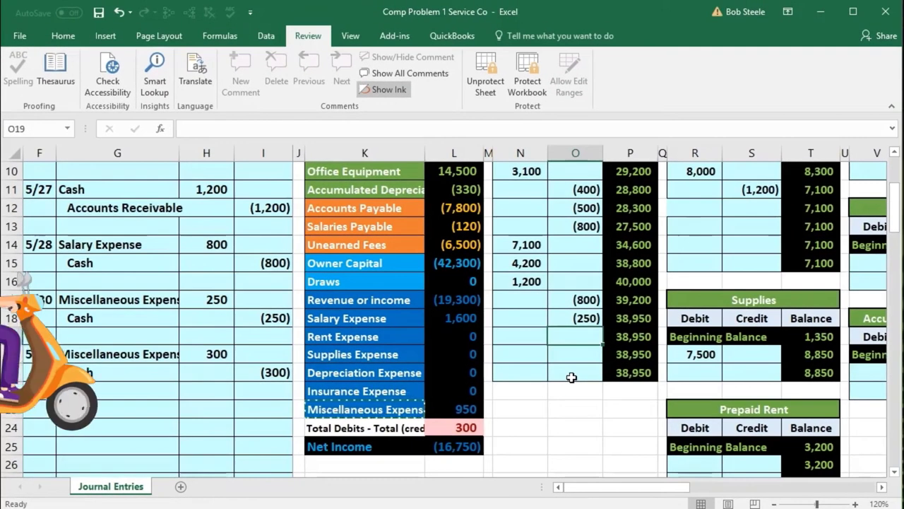
type("=")
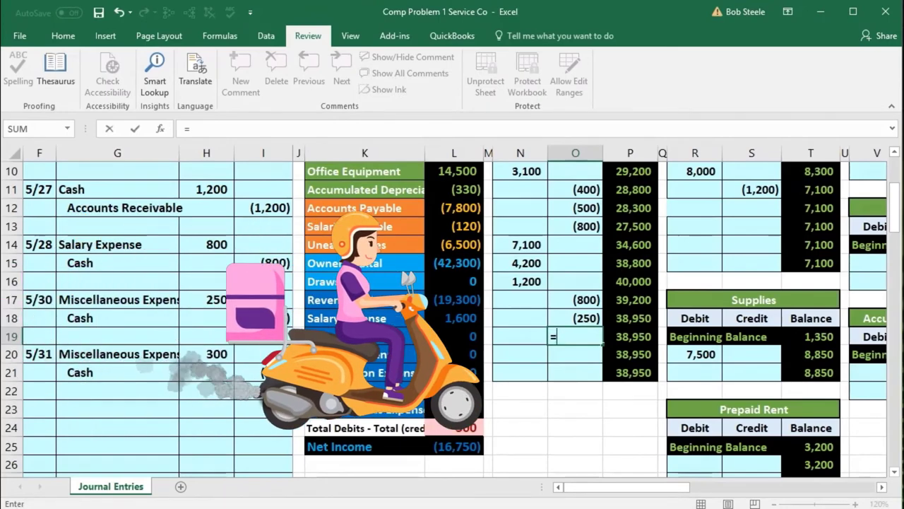
left_click(263, 372)
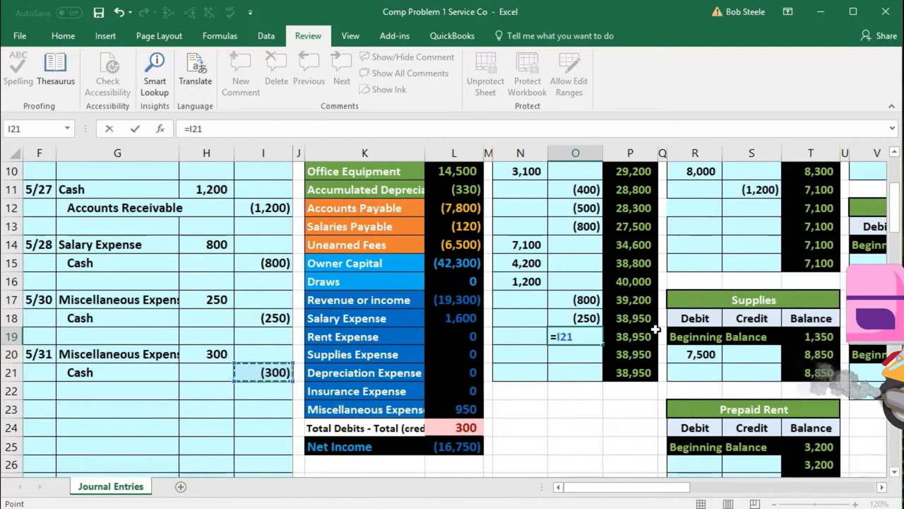
key("Return")
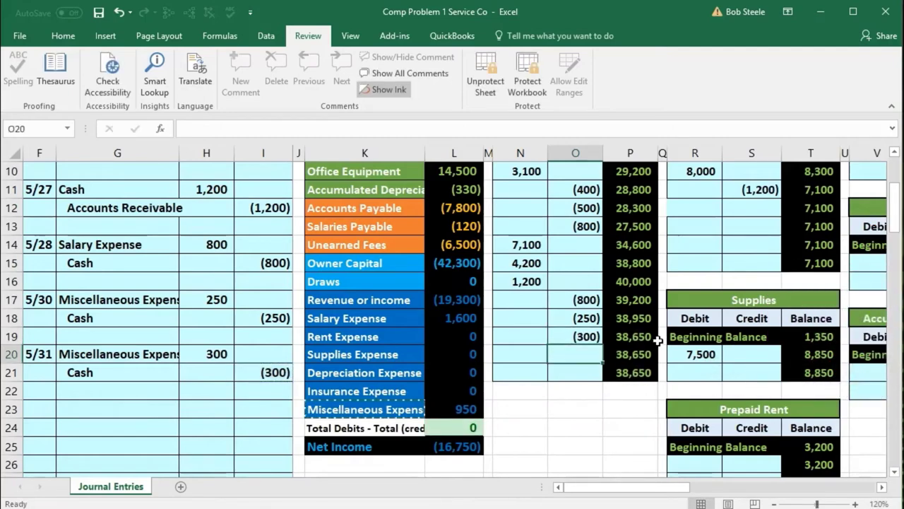
left_click(644, 339)
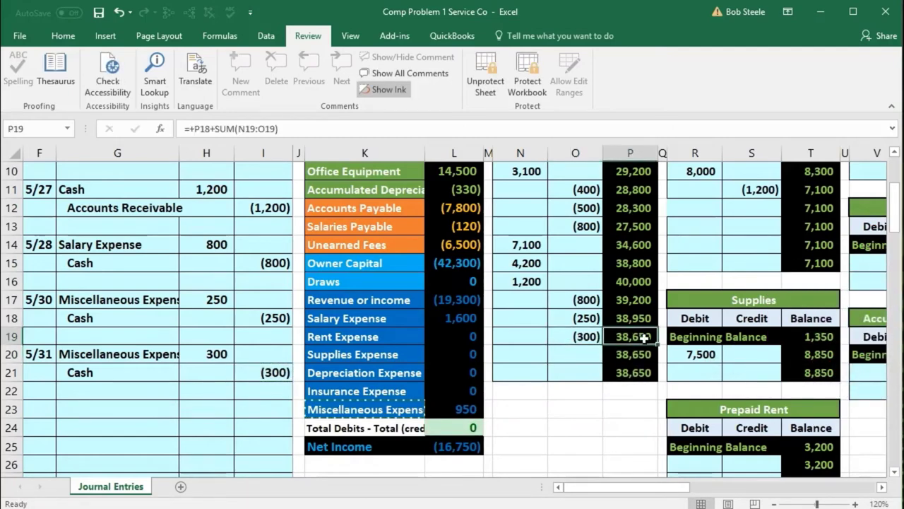
left_click(461, 427)
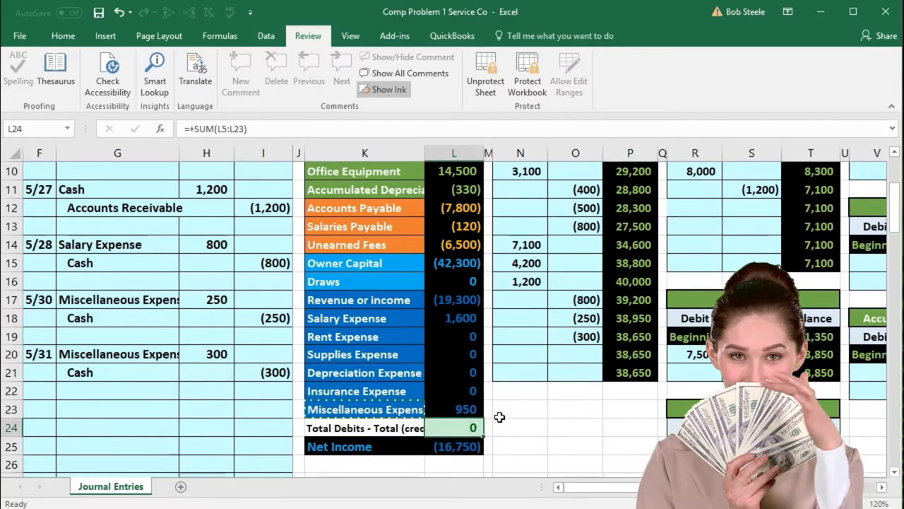
Consult the activity list for the following transaction and date its journal entry 5/31 in F23
scroll(500, 417, "down", 3)
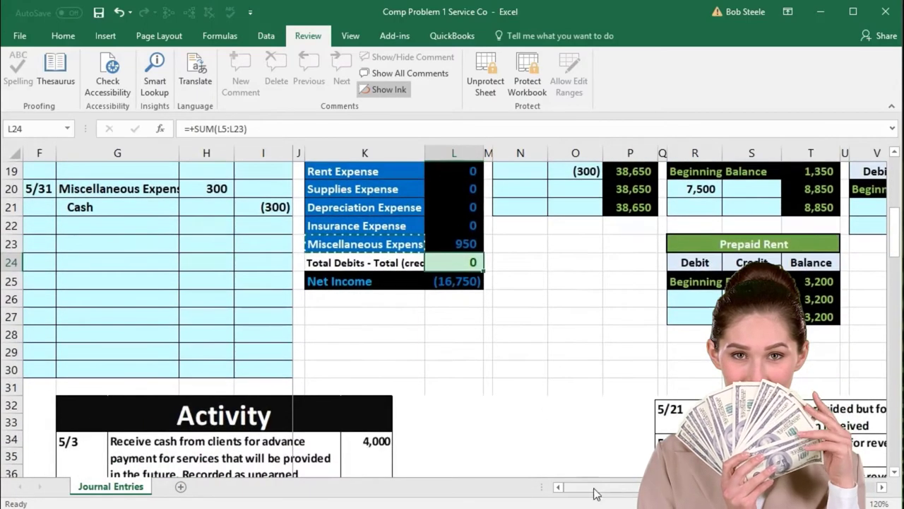
scroll(607, 470, "right", 2)
scroll(615, 452, "down", 4)
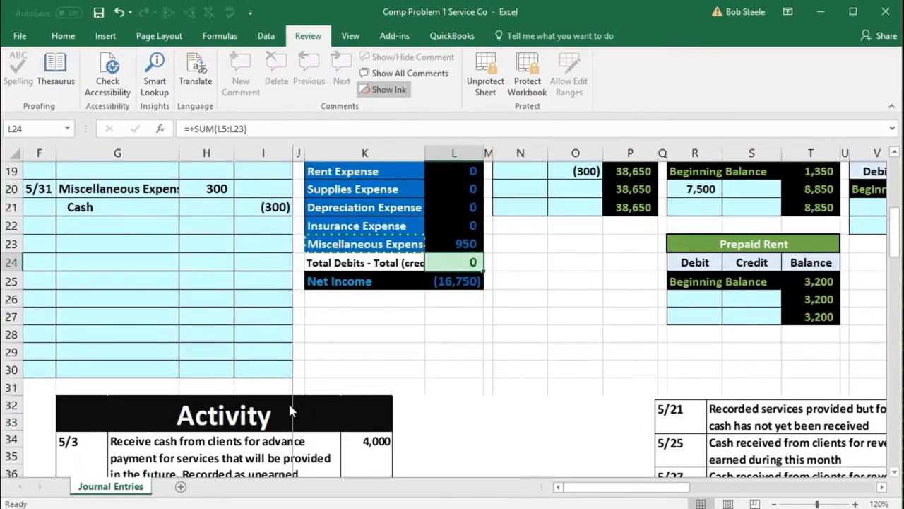
left_click(38, 243)
type("5")
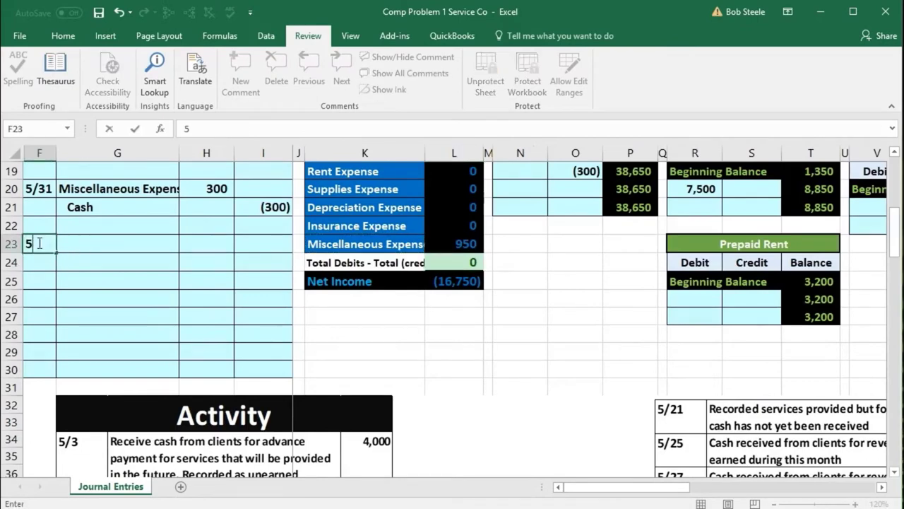
type("/31")
key("Return")
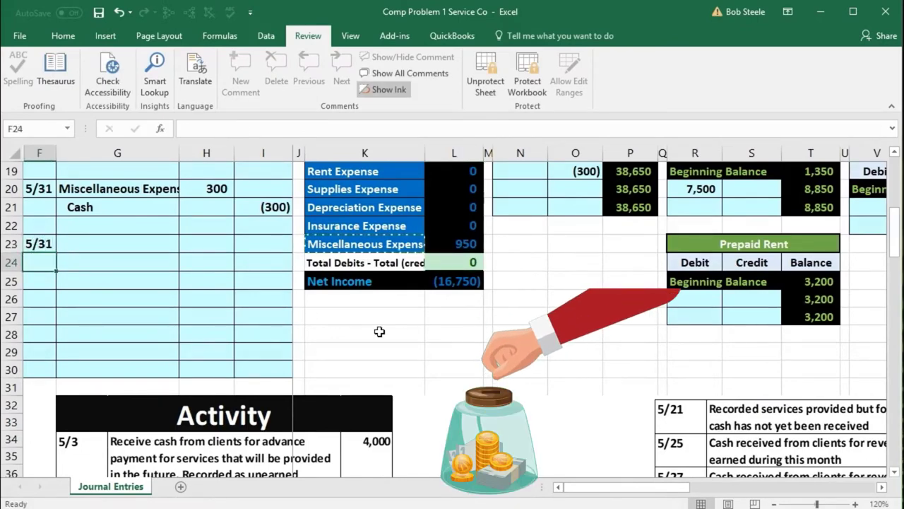
Copy the Cash account name from K5 of the trial balance and paste it as values into G23 as the debit account
scroll(380, 332, "down", 4)
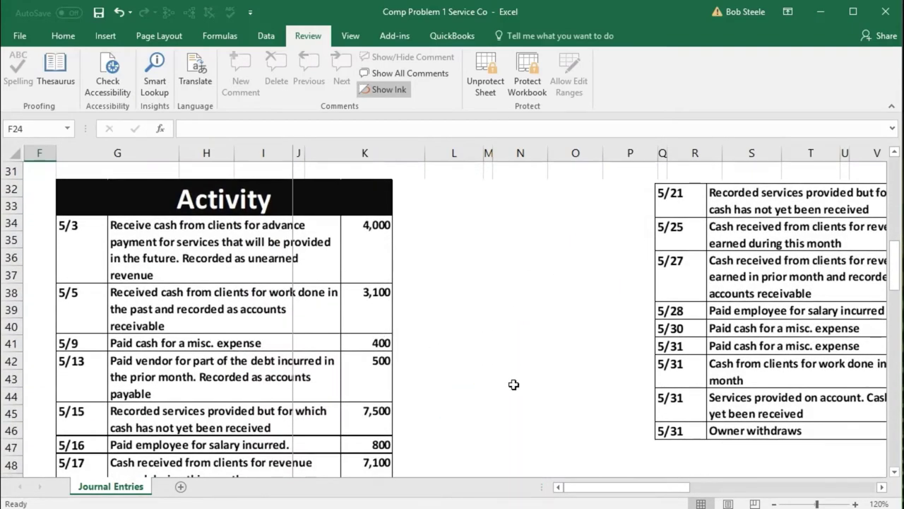
scroll(514, 384, "up", 10)
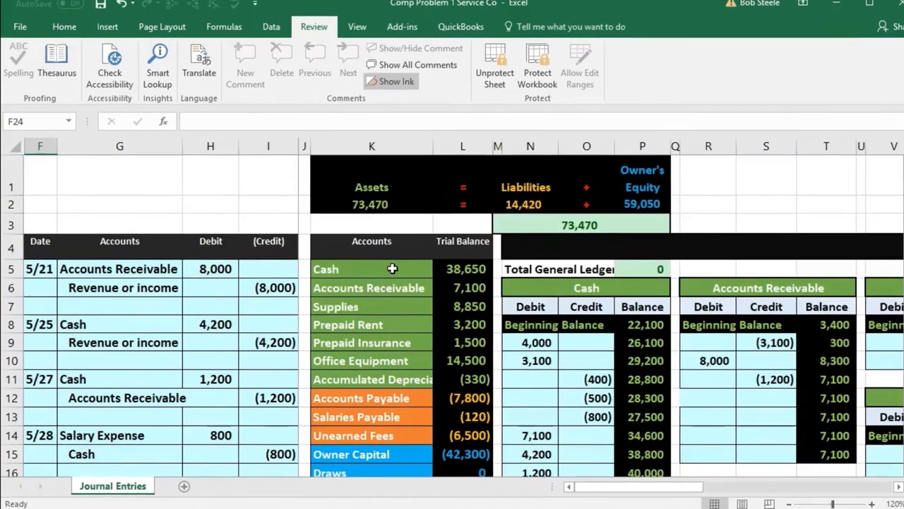
left_click_drag(392, 268, 449, 268)
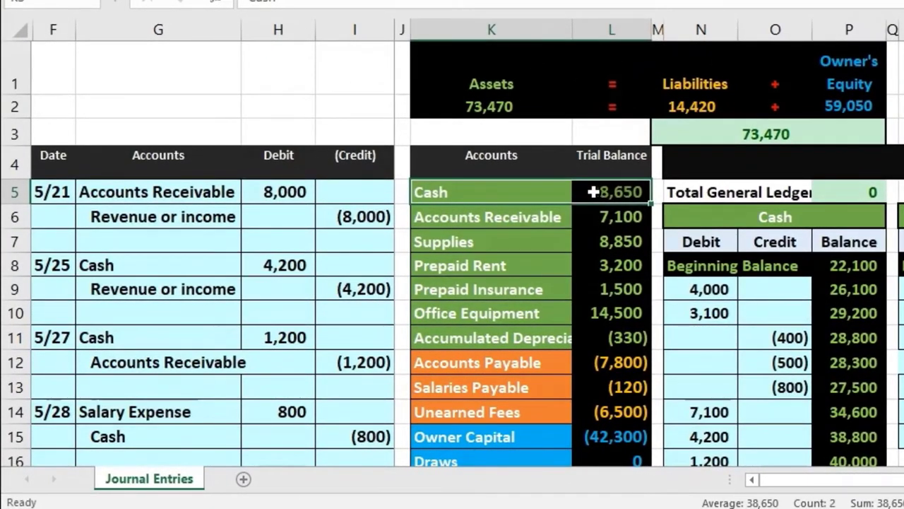
right_click(494, 192)
left_click(534, 224)
scroll(301, 310, "down", 2)
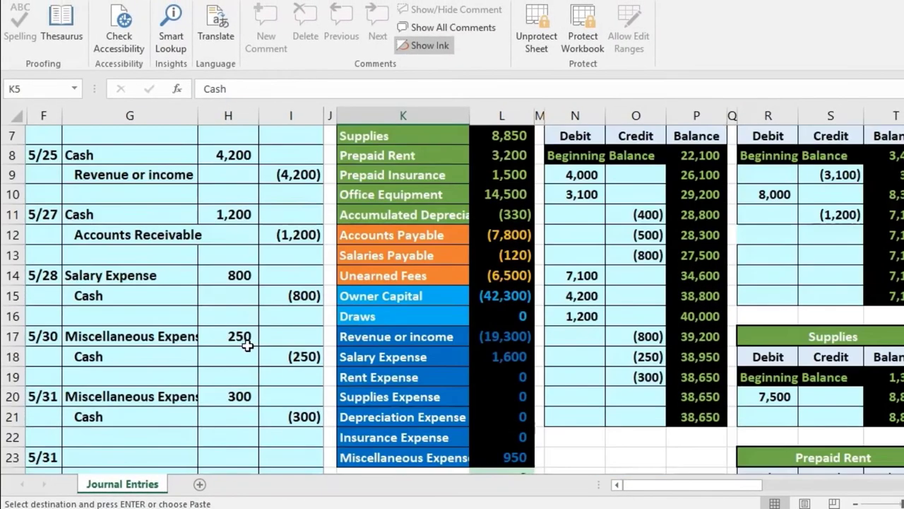
scroll(247, 345, "down", 2)
left_click(104, 337)
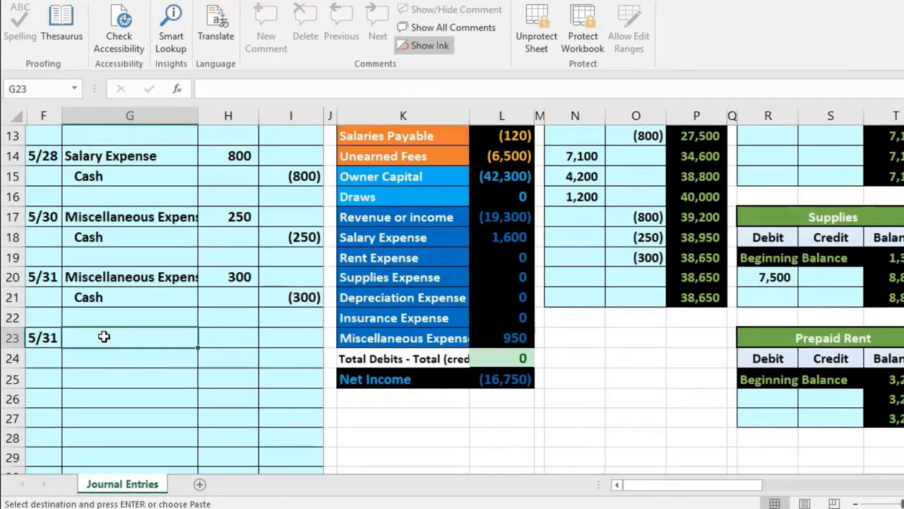
right_click(104, 337)
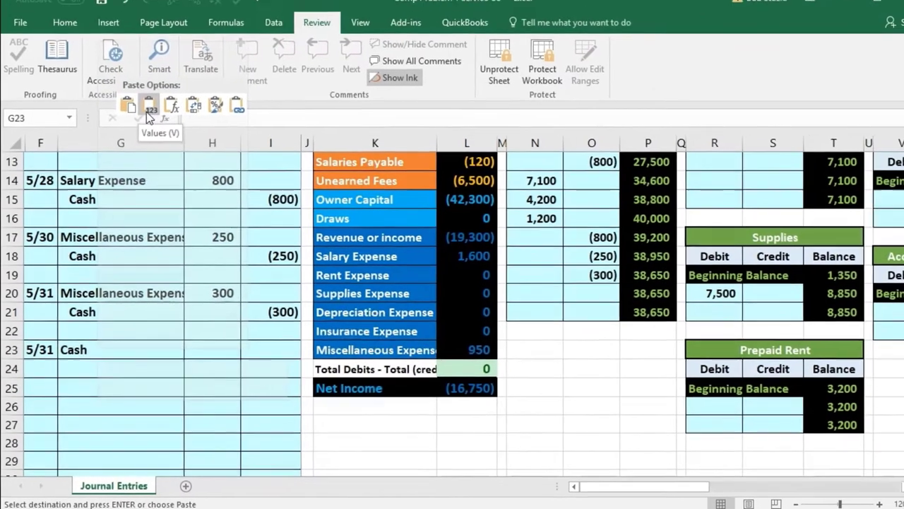
left_click(160, 74)
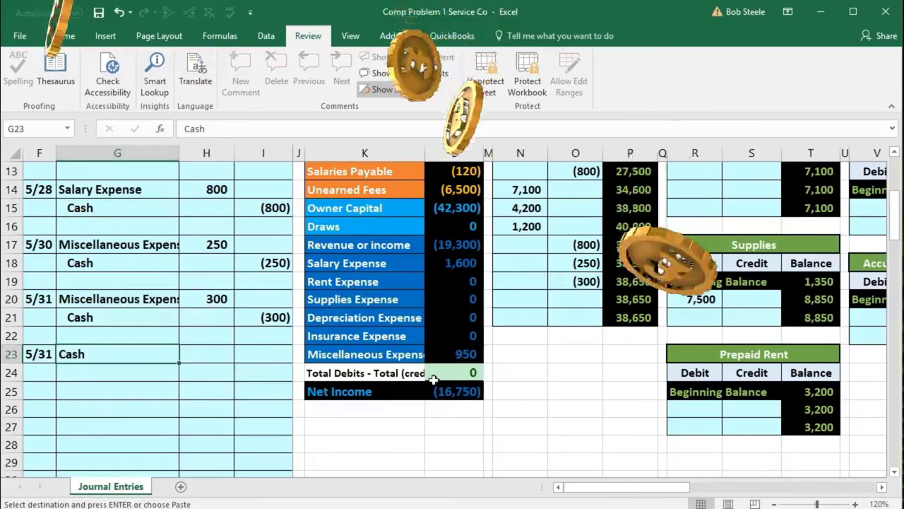
Enter the 3,000 debit in H23 and the matching credit in I24 with the formula -H23
scroll(146, 162, "down", 3)
scroll(683, 498, "right", 2)
scroll(683, 499, "down", 5)
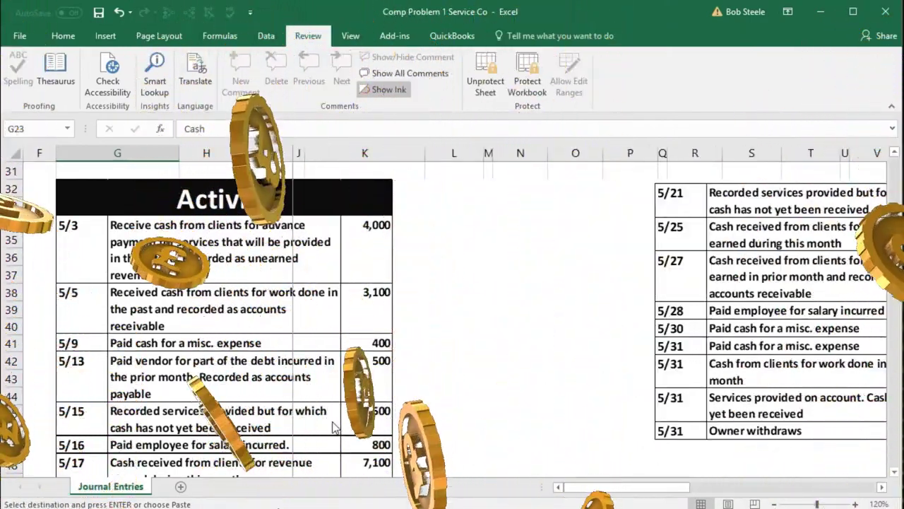
scroll(334, 427, "up", 5)
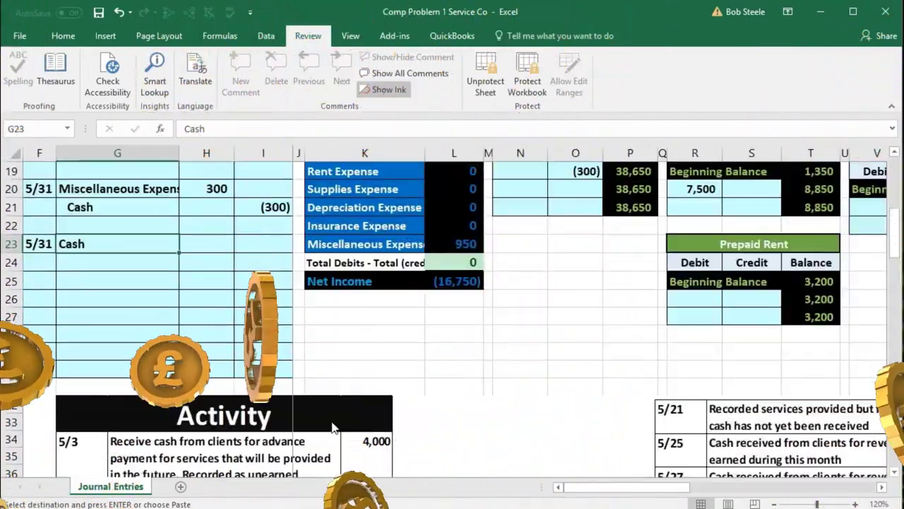
left_click(203, 297)
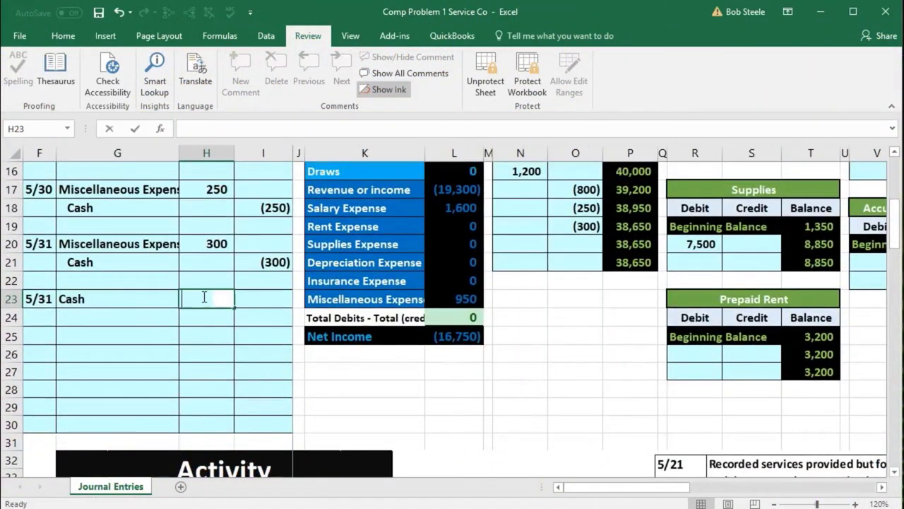
type("3000")
key("Return")
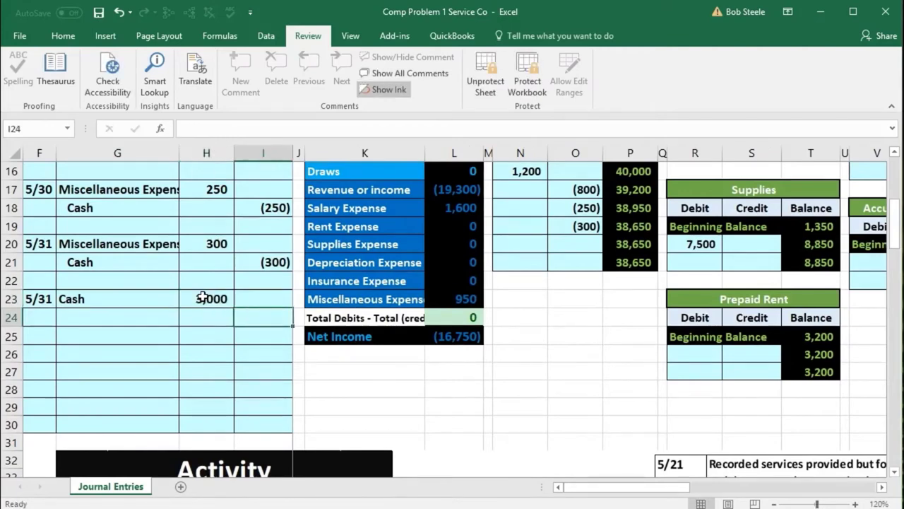
type("-H23")
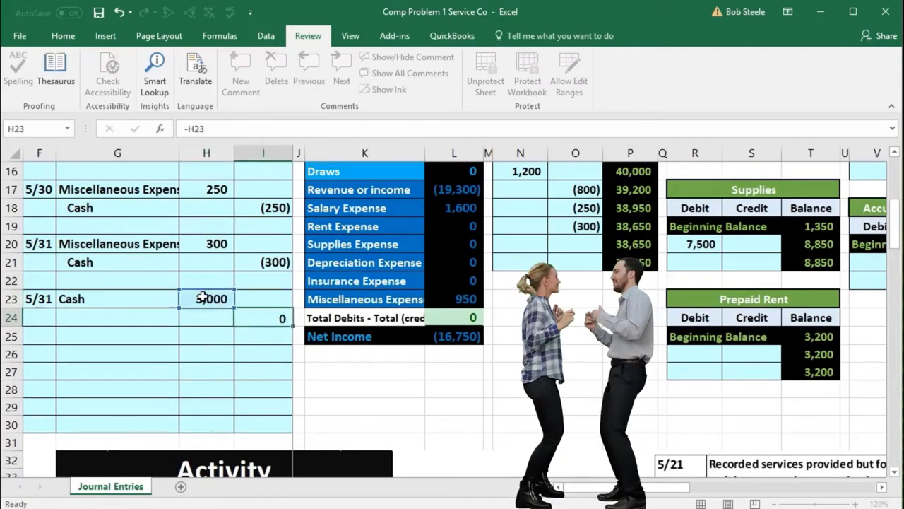
key("Return")
Copy the Revenue or income account name from K17 and paste it as values into G24 as the credit account
left_click(150, 313)
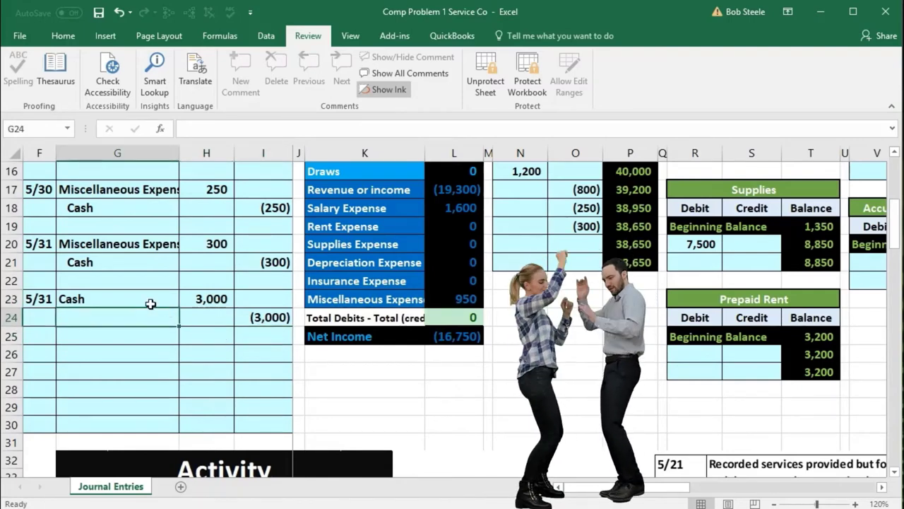
scroll(252, 374, "up", 1)
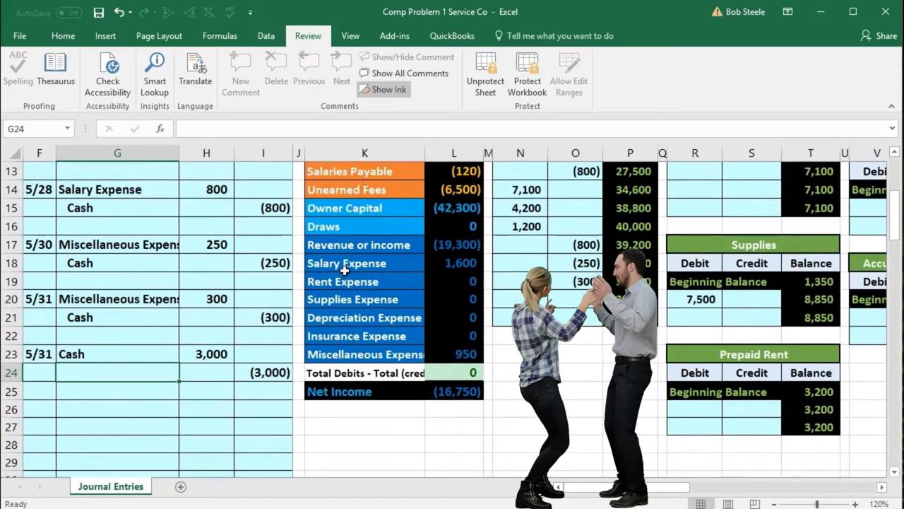
left_click(350, 245)
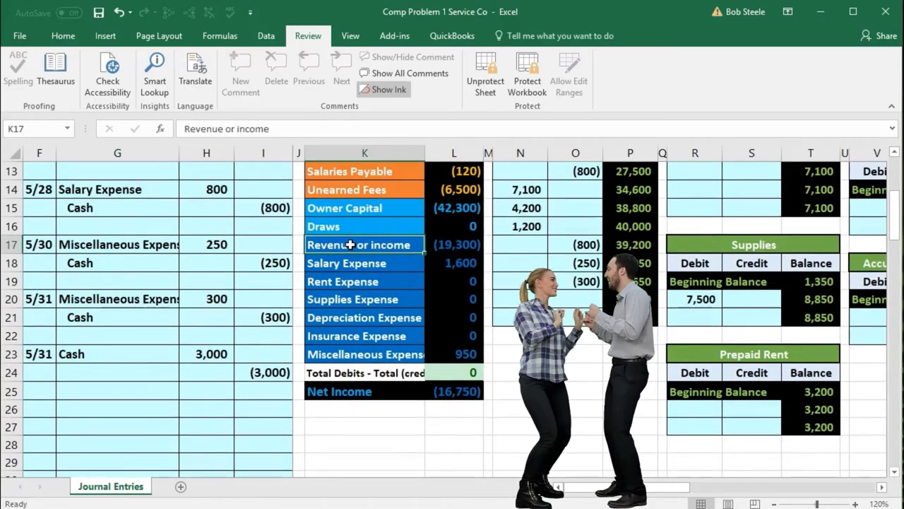
right_click(350, 245)
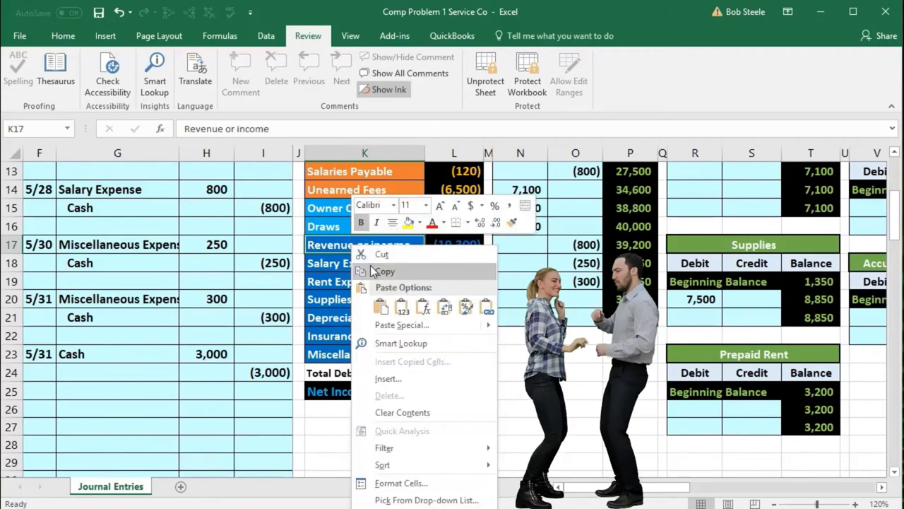
left_click(370, 271)
left_click(126, 369)
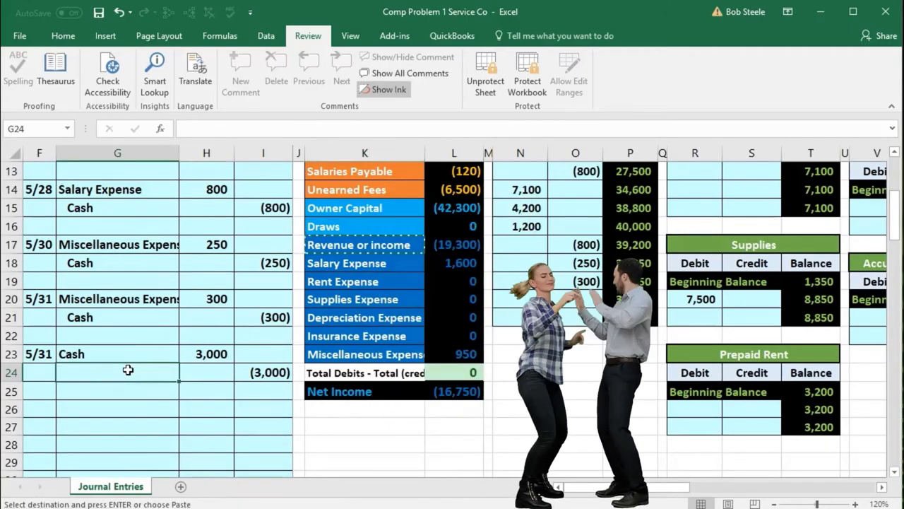
right_click(128, 369)
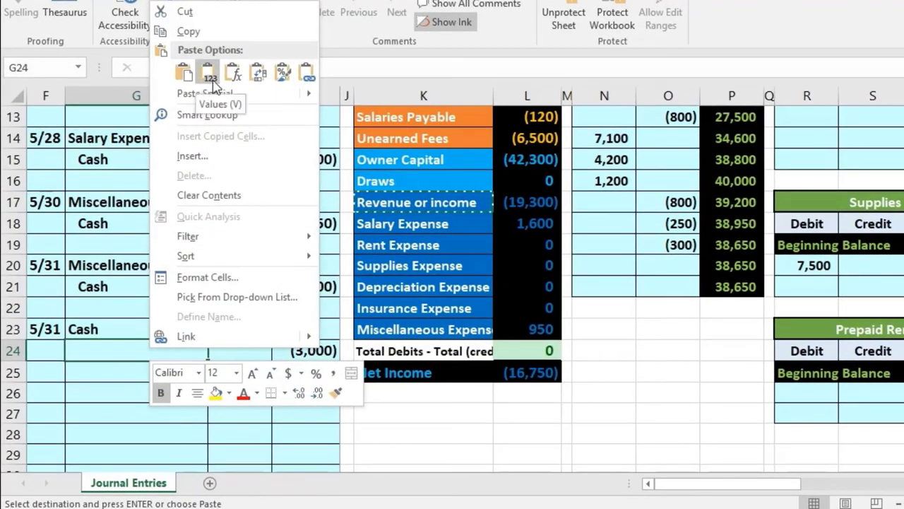
left_click(210, 79)
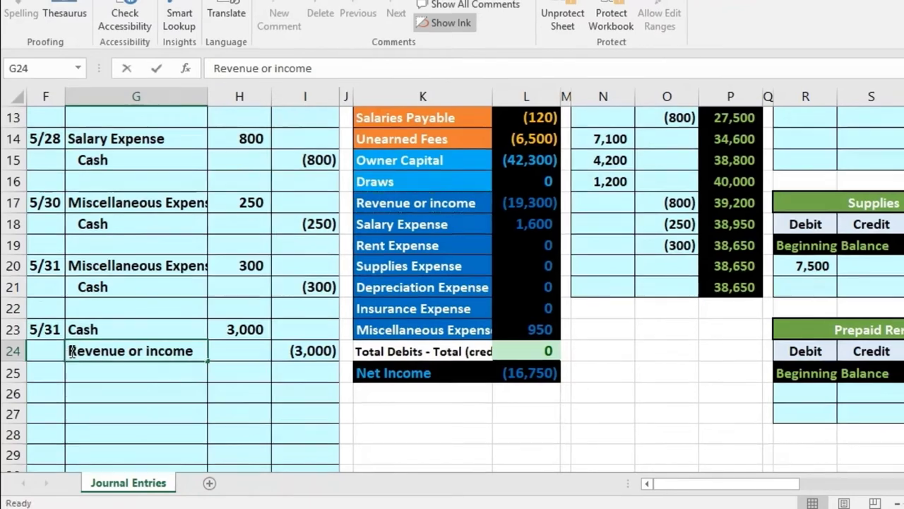
Indent the Revenue or income credit account name in G24 and review the 5/31 entry's debit and credit lines
double_click(71, 350)
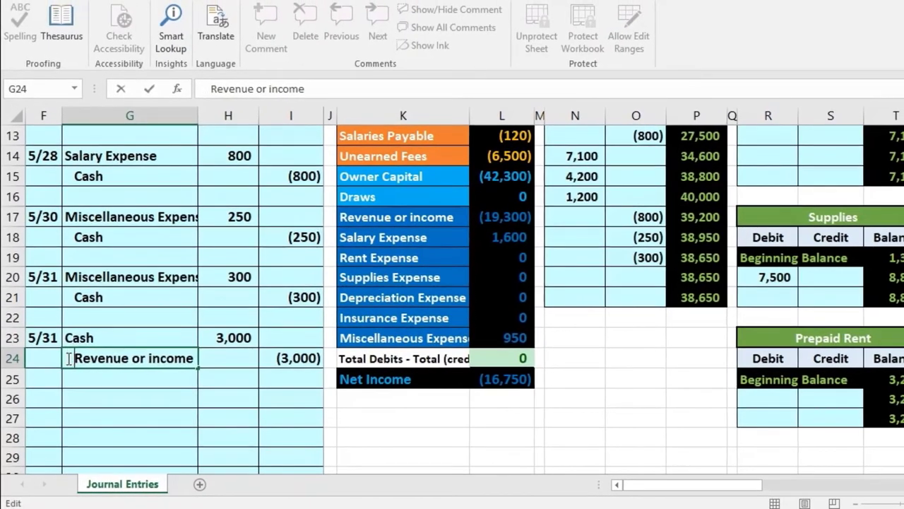
key("Return")
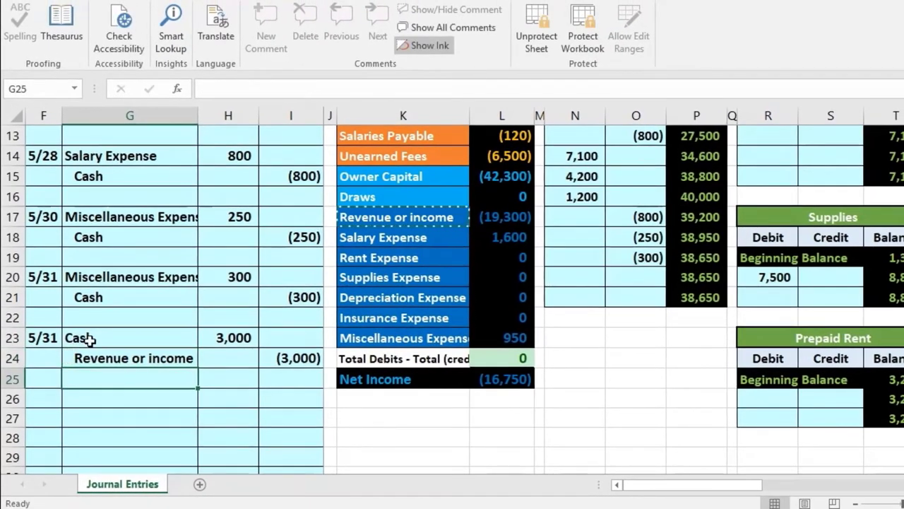
left_click_drag(142, 358, 264, 358)
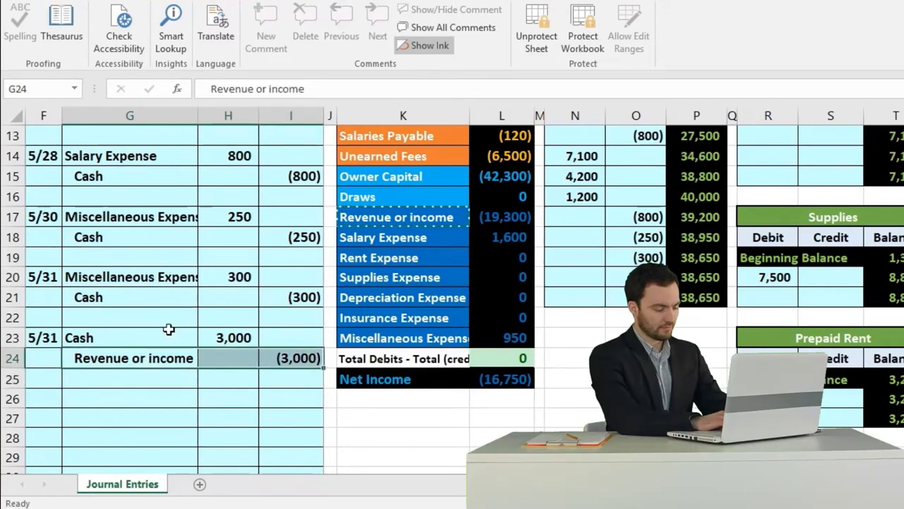
left_click_drag(168, 329, 205, 336)
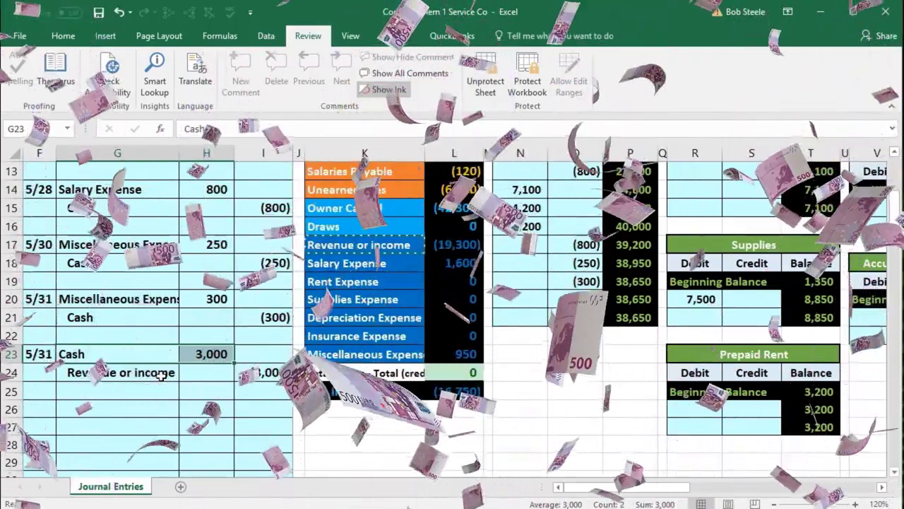
left_click_drag(164, 376, 243, 378)
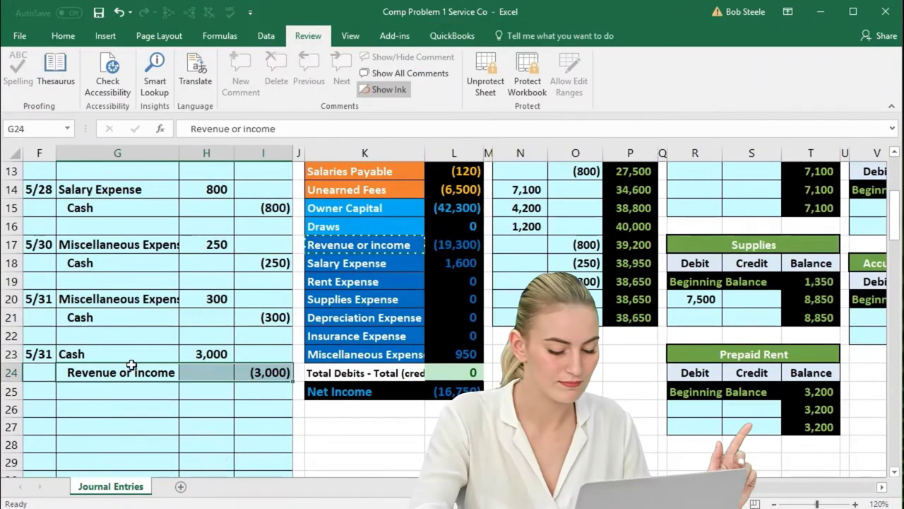
Post the journal entry's debit to the Cash ledger with the formula =H23 in N20, and check the Cash balances in P20 and L5
left_click(109, 357)
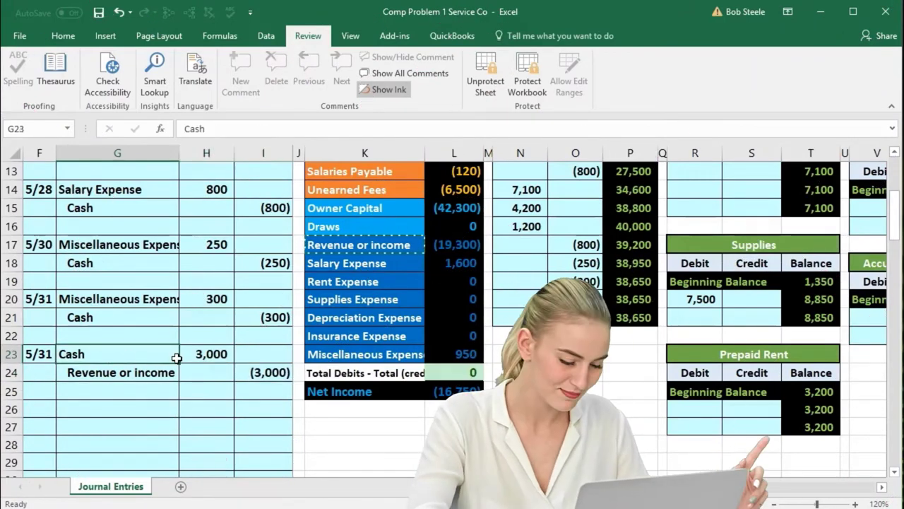
scroll(233, 399, "up", 3)
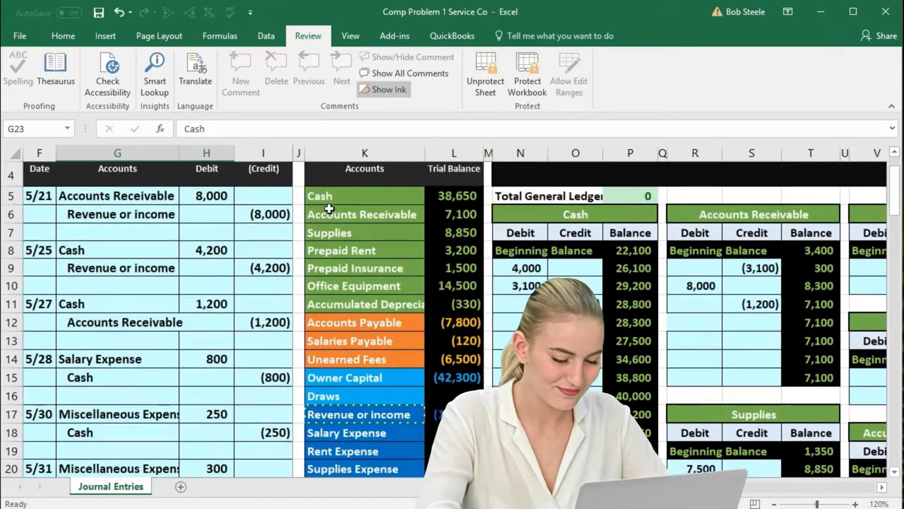
left_click(330, 195)
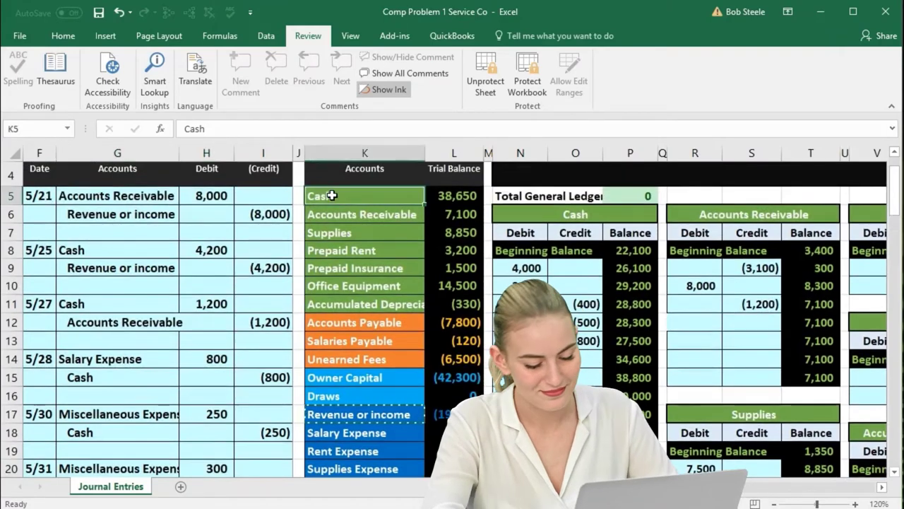
left_click(531, 214)
scroll(452, 318, "down", 2)
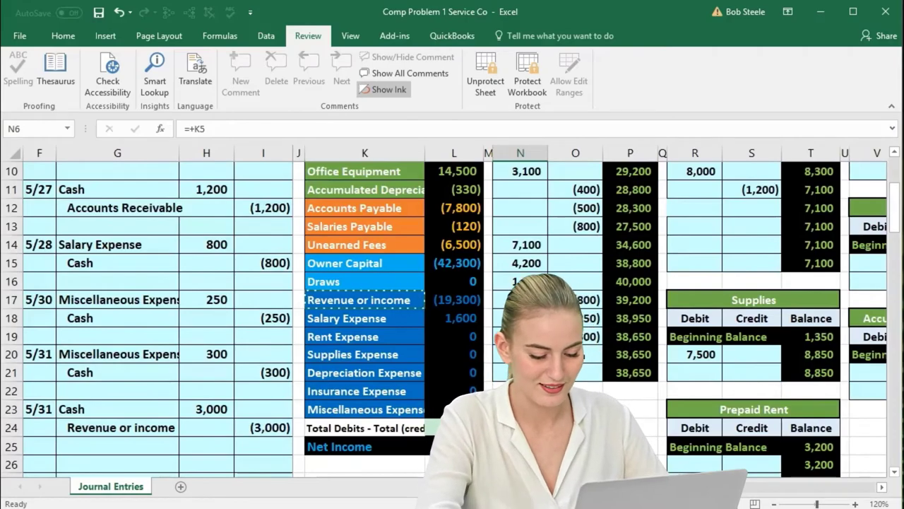
left_click(549, 354)
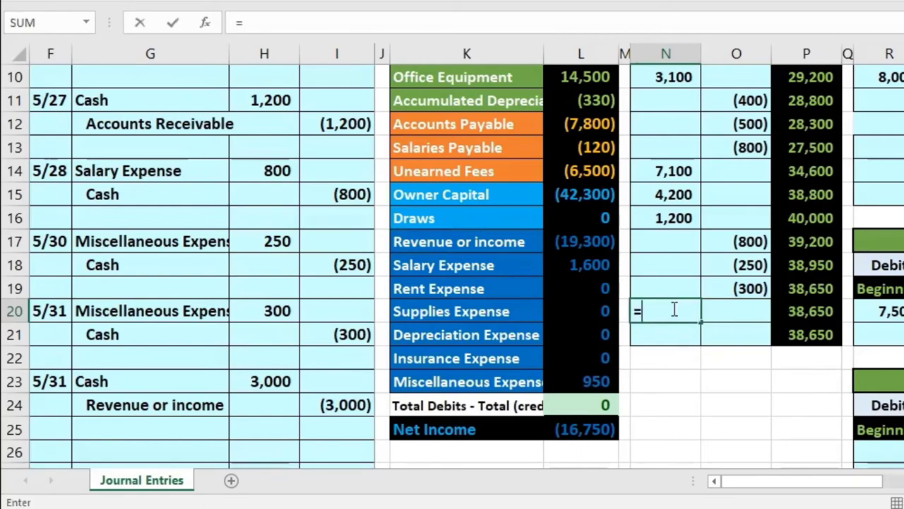
type("=")
left_click(264, 382)
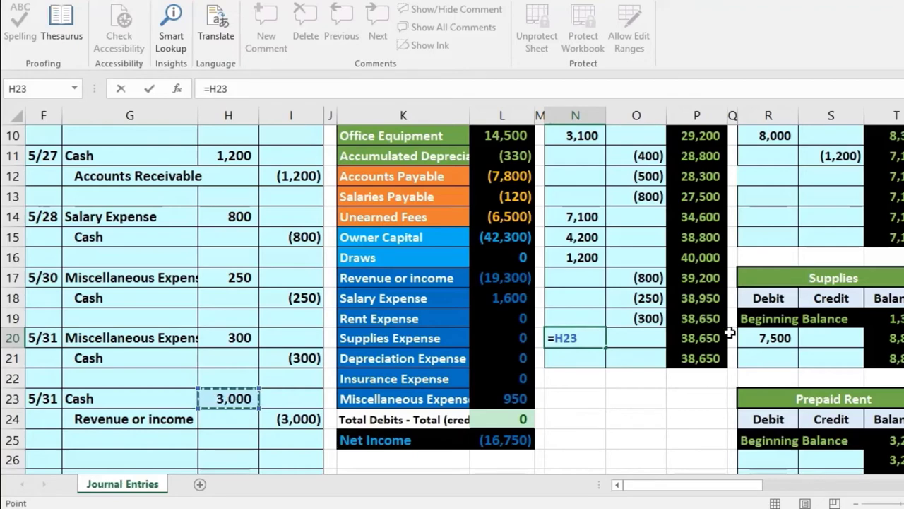
key("Return")
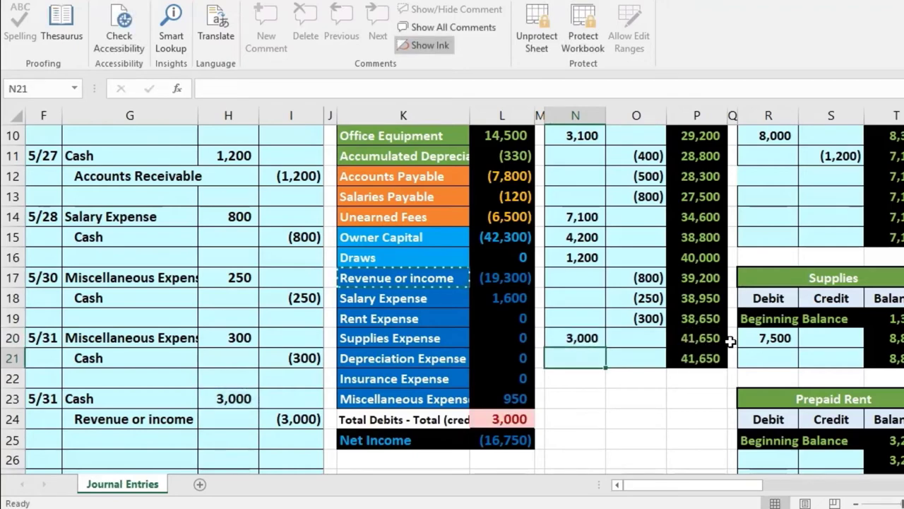
left_click(721, 340)
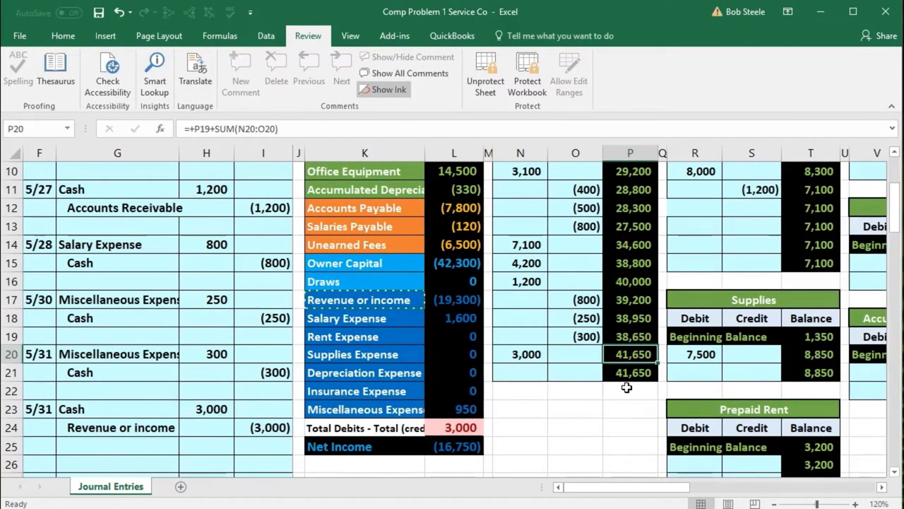
scroll(584, 418, "up", 2)
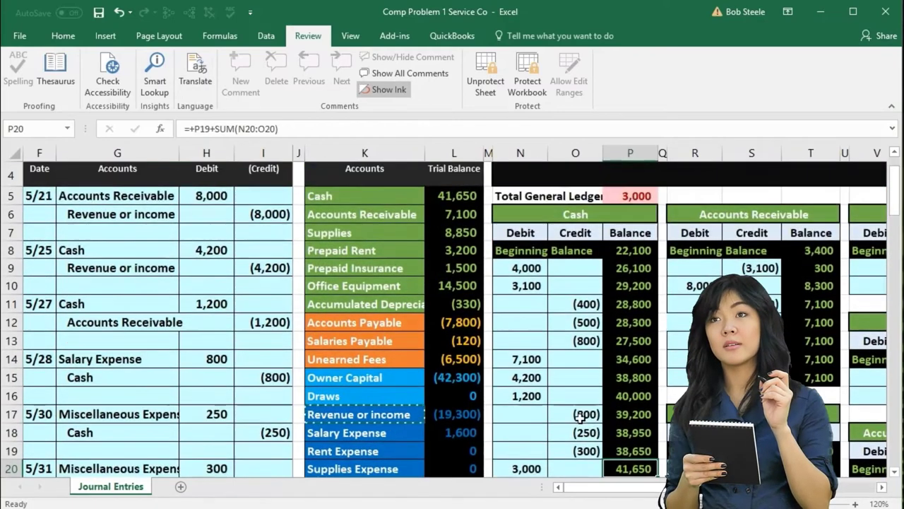
left_click(450, 198)
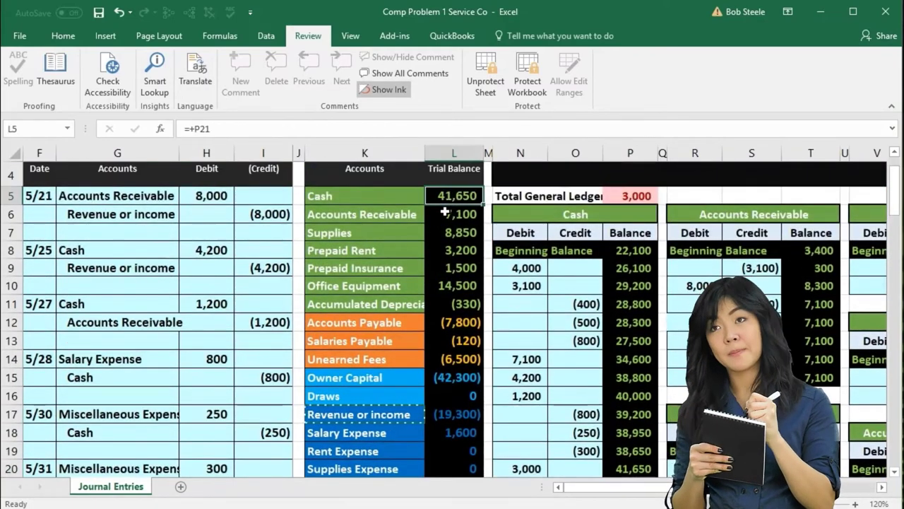
scroll(515, 358, "down", 2)
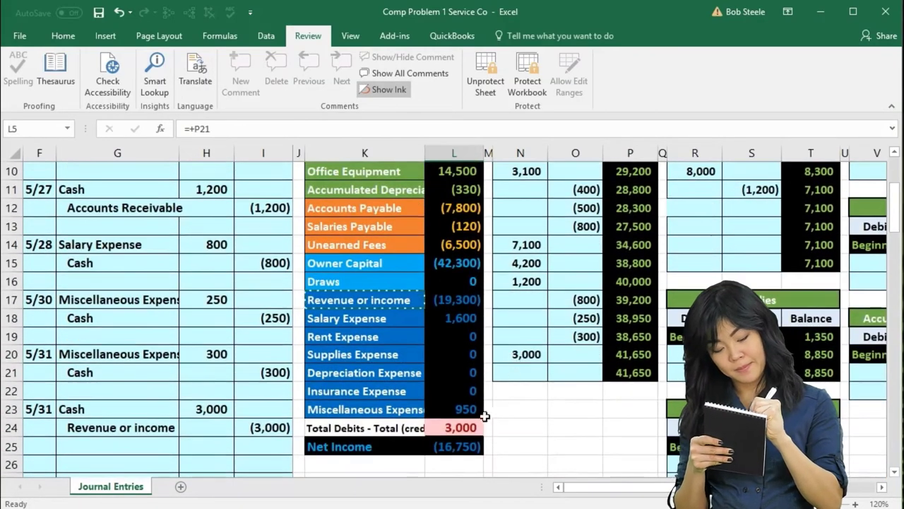
Post the journal entry's credit to the Revenue or income ledger with the formula =I24 in AE22
left_click(270, 429)
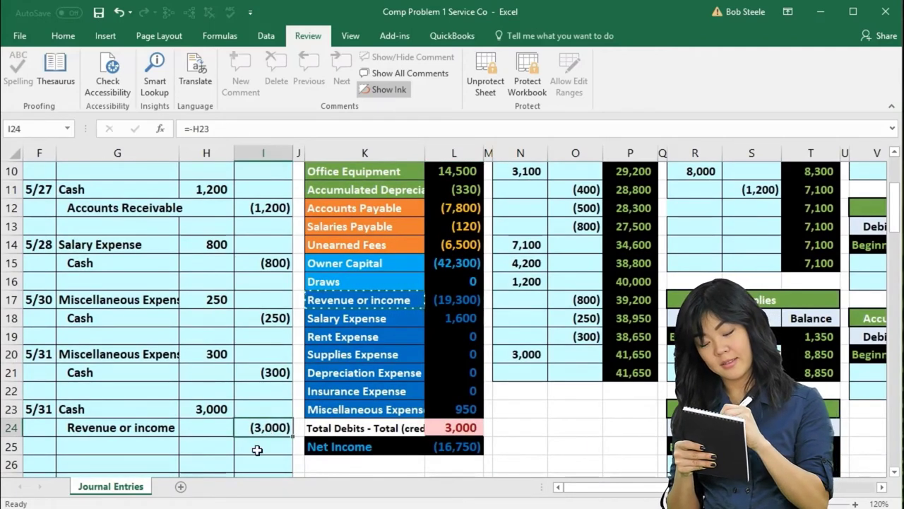
left_click(113, 430)
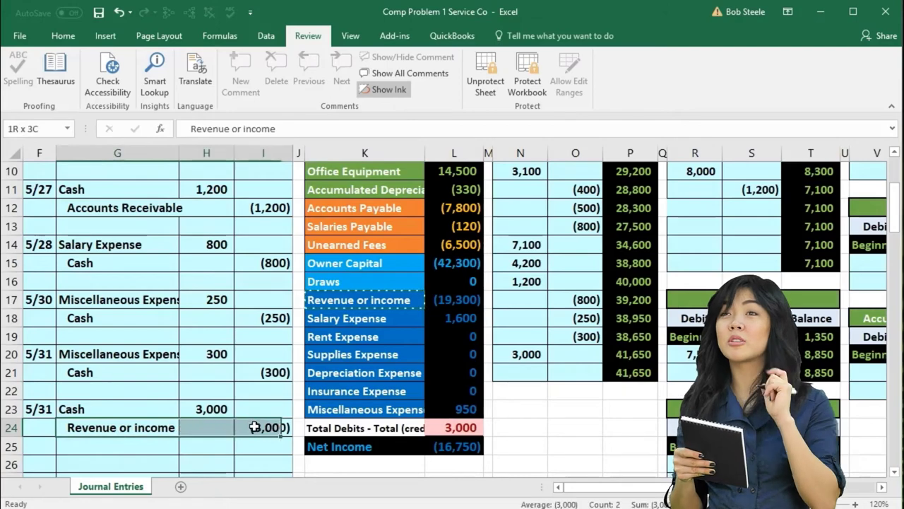
left_click(330, 299)
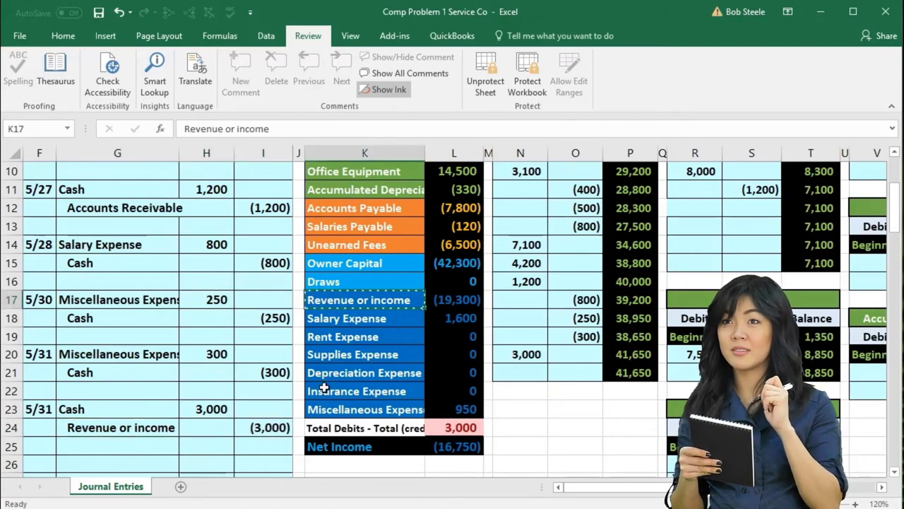
scroll(323, 387, "up", 2)
left_click_drag(352, 194, 345, 306)
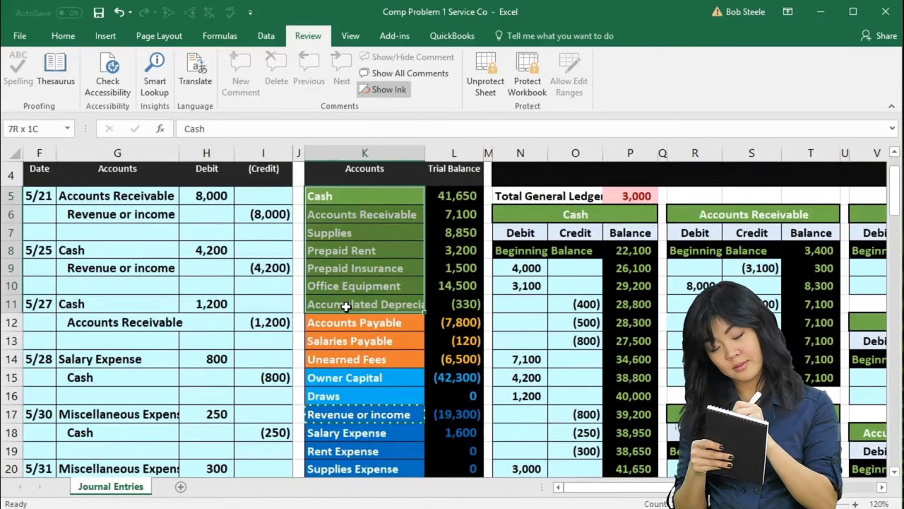
left_click_drag(344, 339, 347, 405)
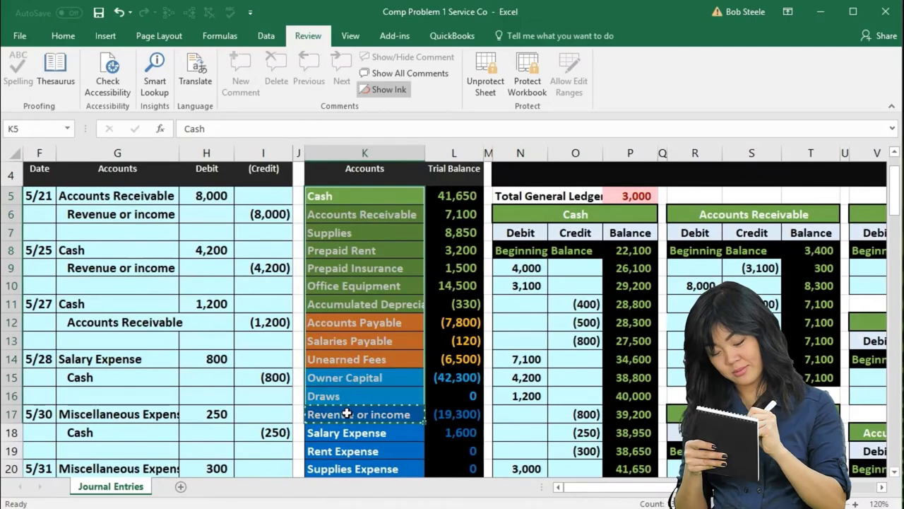
scroll(347, 414, "down", 3)
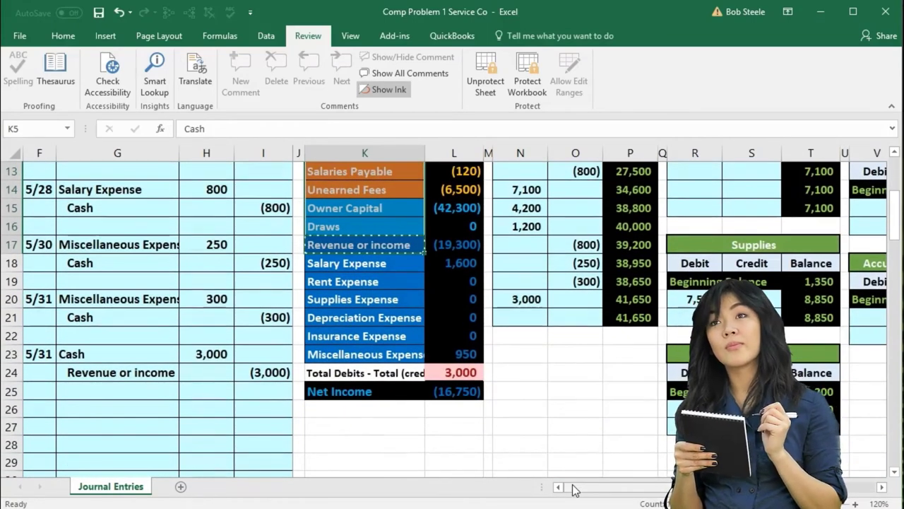
left_click_drag(574, 489, 729, 486)
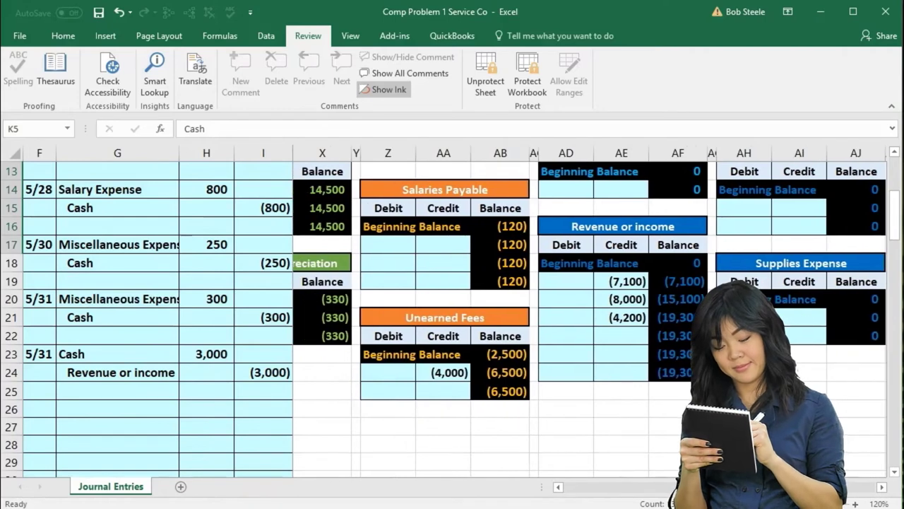
left_click(631, 153)
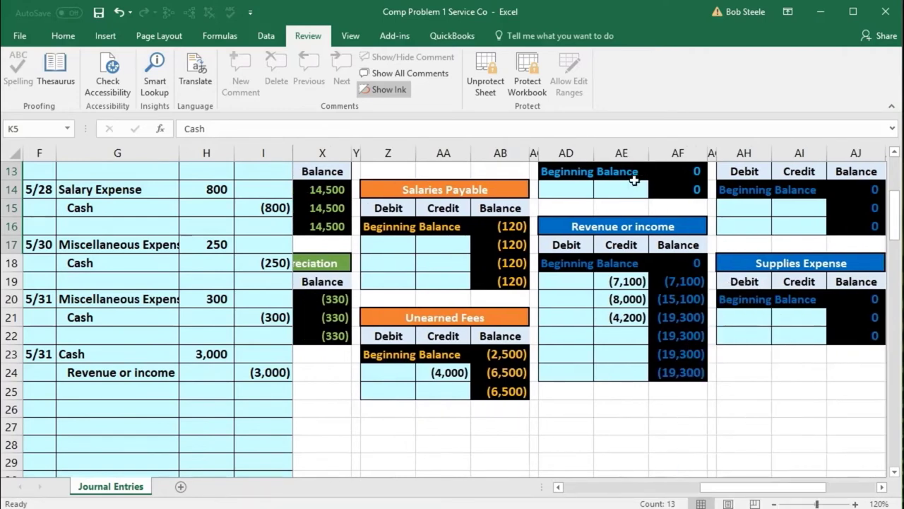
left_click(620, 336)
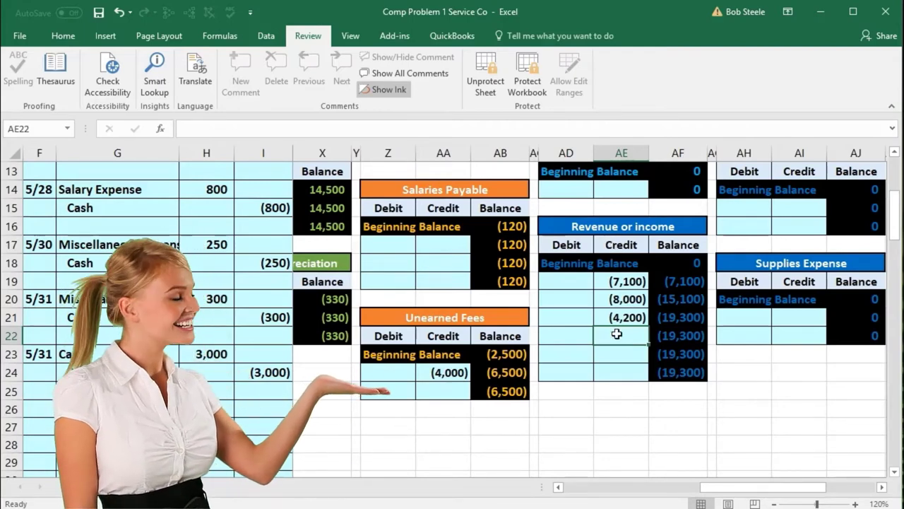
type("=")
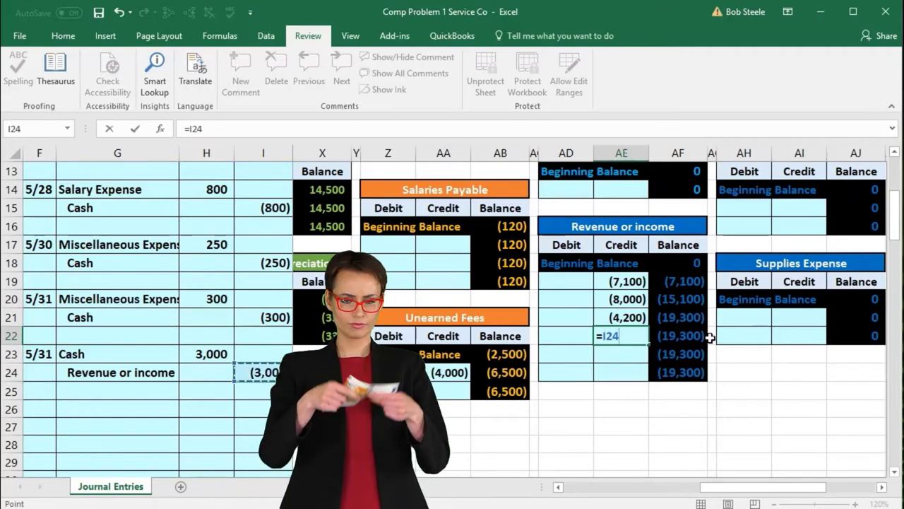
key("Return")
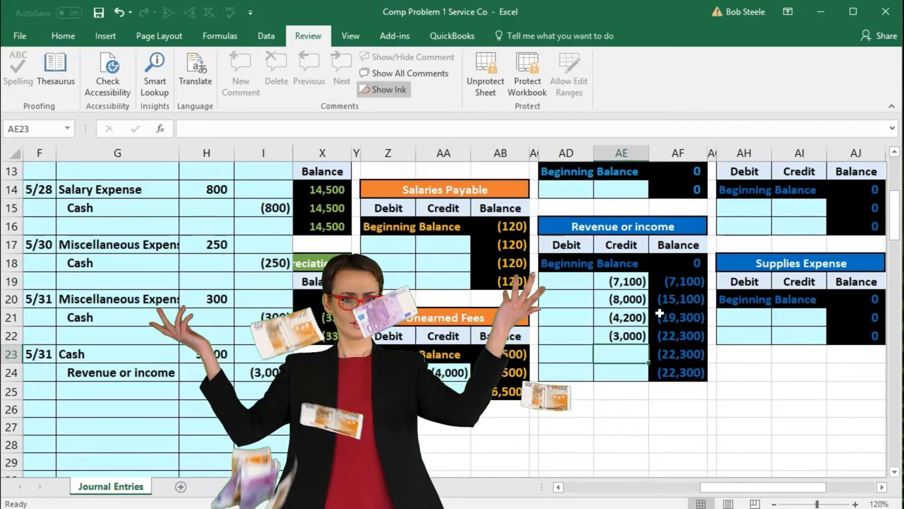
Examine the Revenue or income ledger credits and balance, its trial balance link in L17, and the Net Income formula in L25
left_click_drag(627, 282, 631, 332)
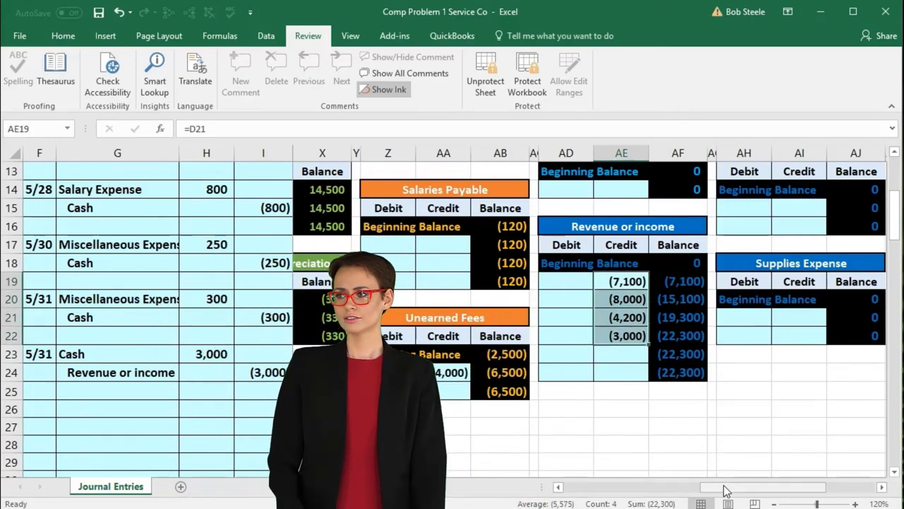
left_click(686, 342)
left_click_drag(742, 493, 578, 489)
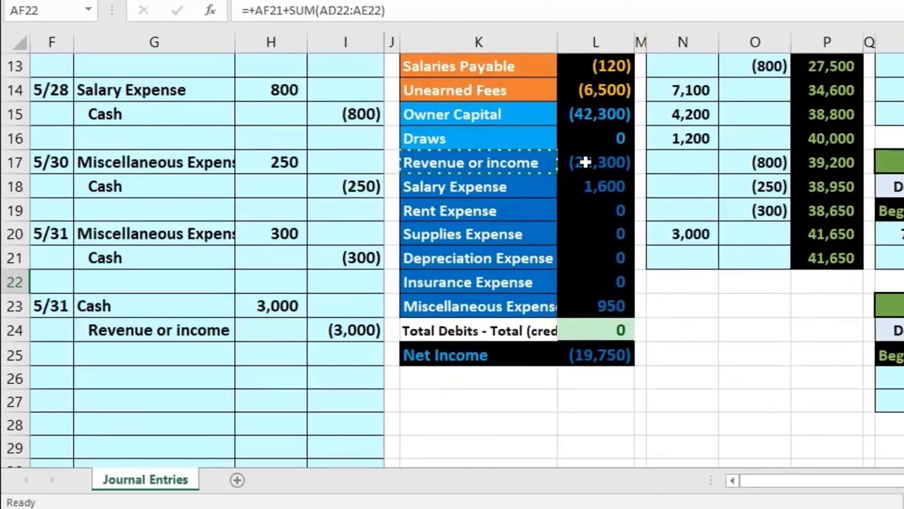
left_click(450, 242)
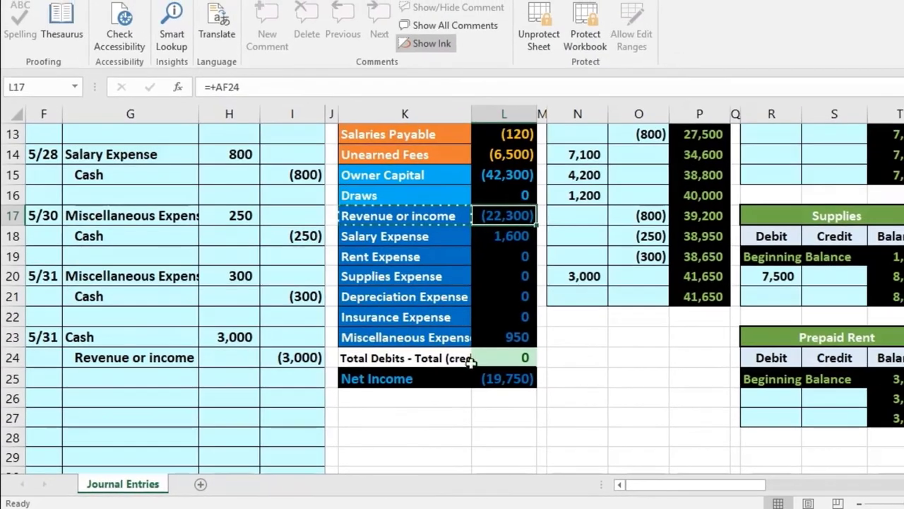
scroll(667, 424, "down", 2)
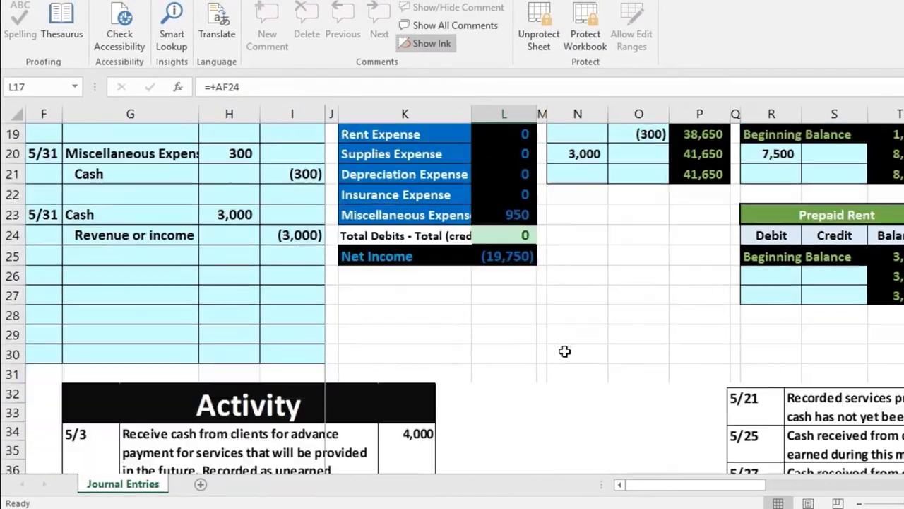
left_click_drag(672, 492, 682, 492)
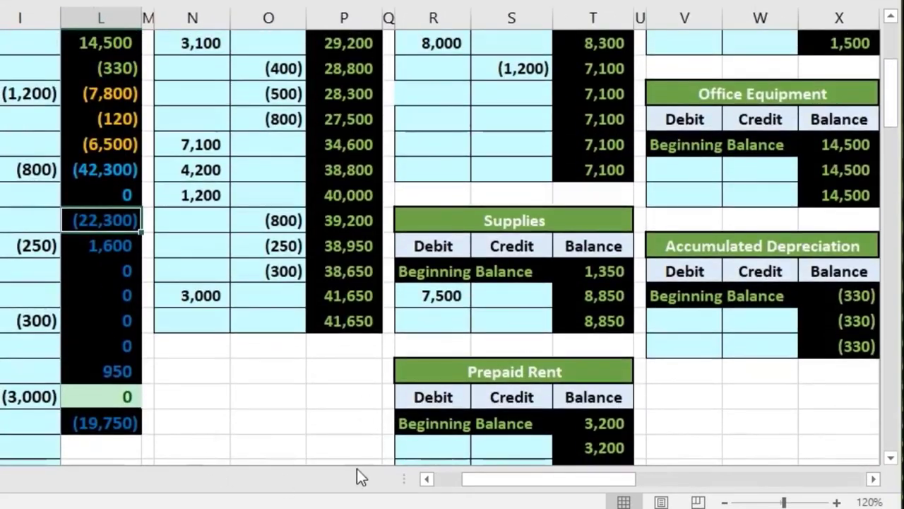
left_click_drag(357, 476, 761, 486)
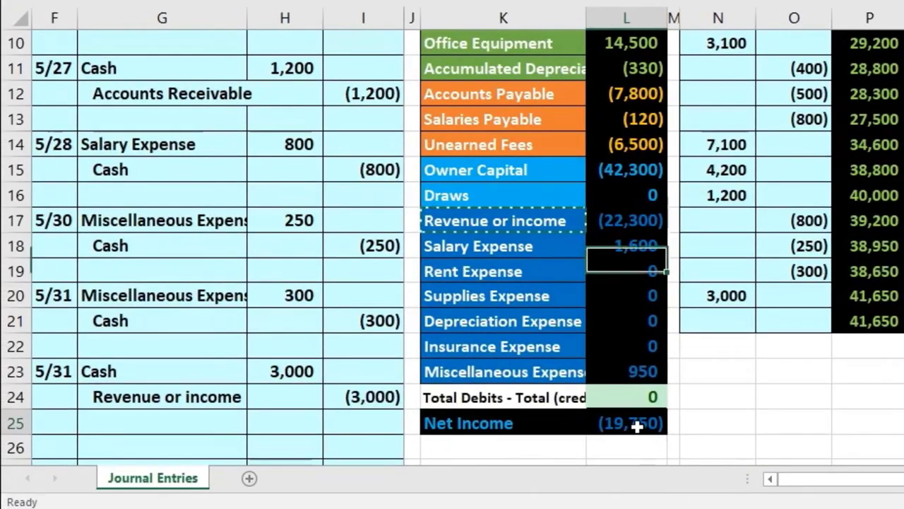
double_click(620, 425)
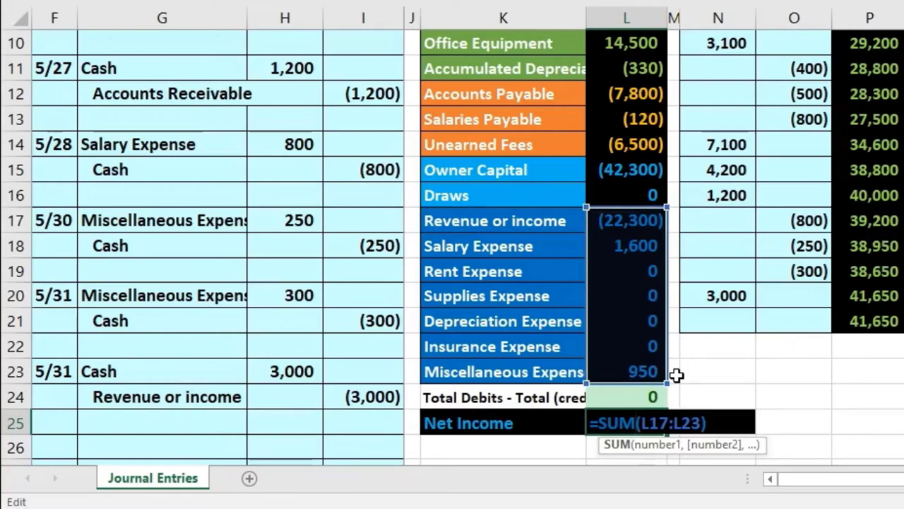
key("Return")
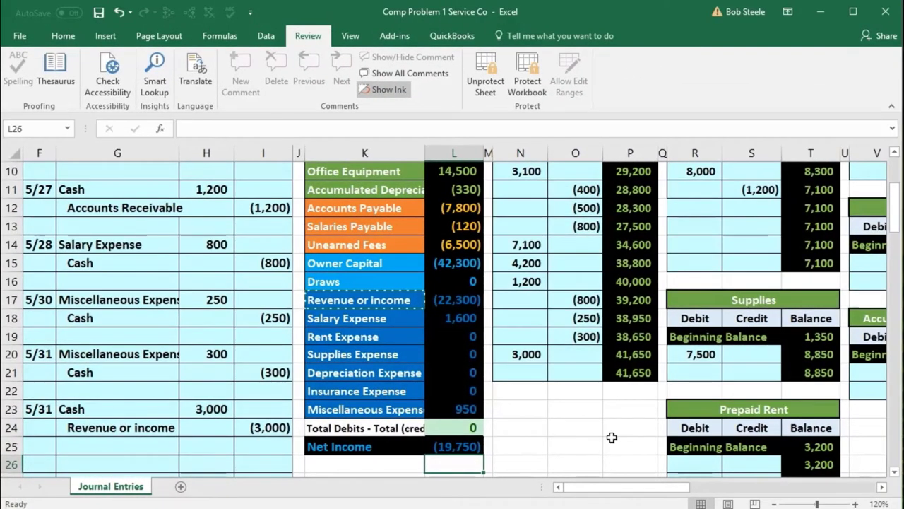
Look up the 5/31 services-on-account transaction in the activity list and enter the date 5/31 in F26 of the journal
scroll(612, 438, "down", 1)
left_click_drag(651, 495, 689, 494)
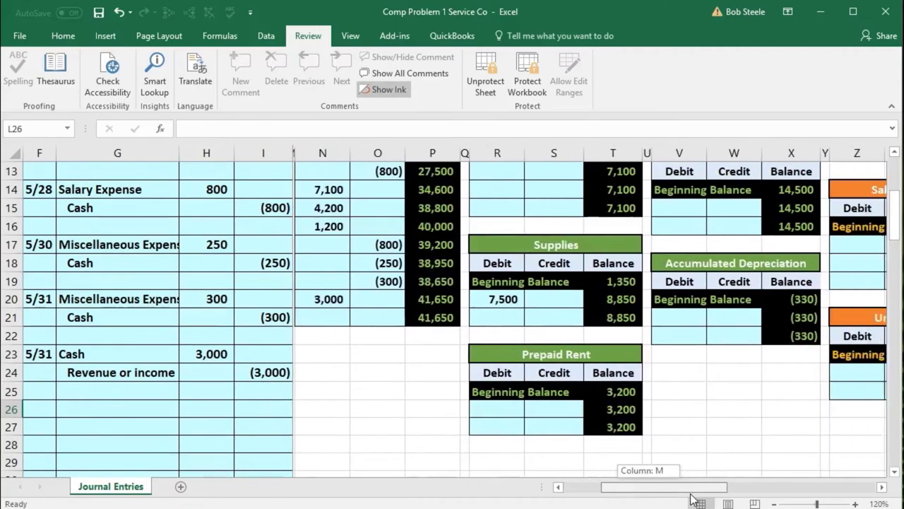
scroll(692, 422, "down", 6)
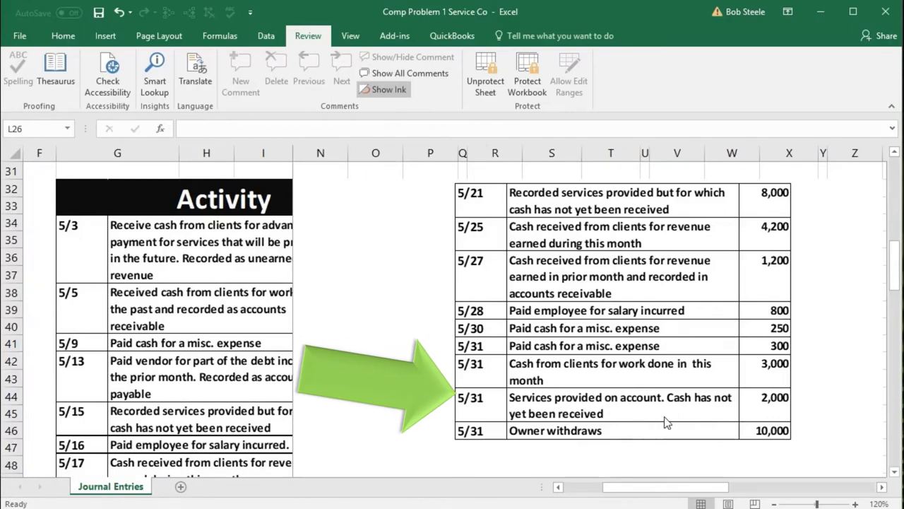
left_click_drag(625, 487, 584, 500)
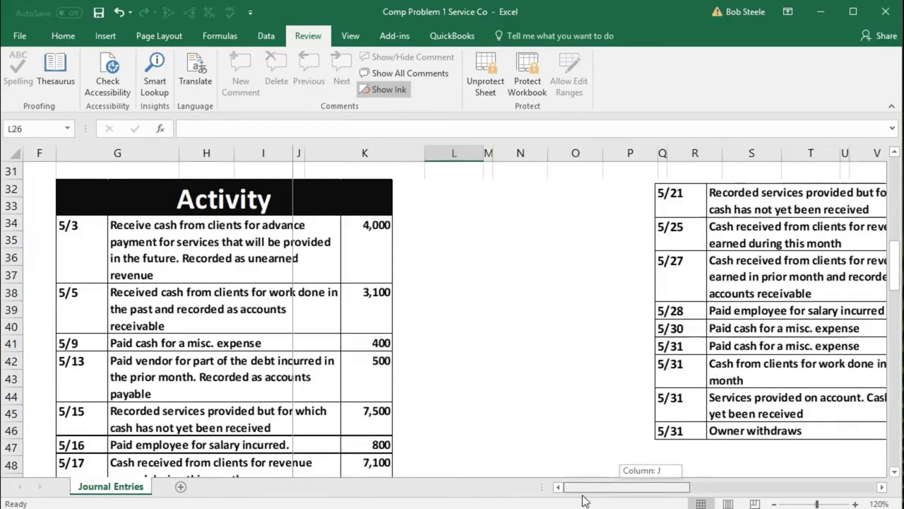
scroll(237, 409, "up", 6)
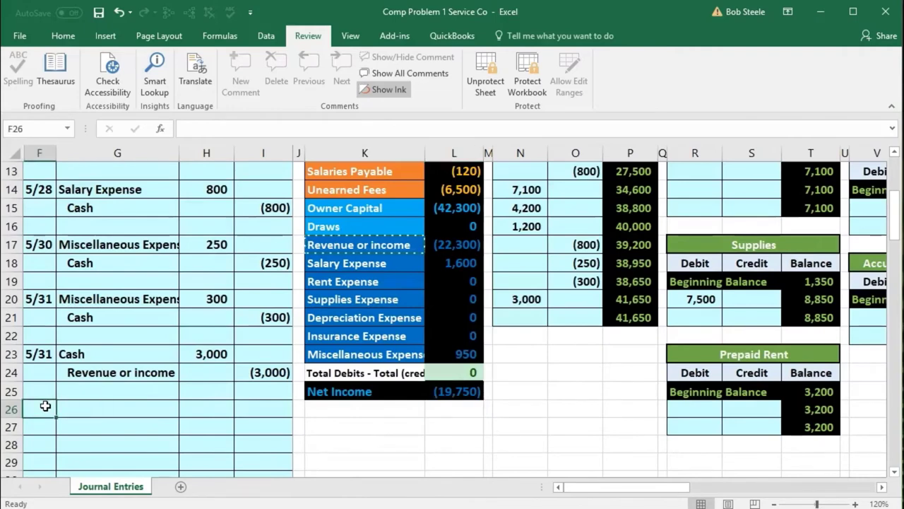
type("5/31")
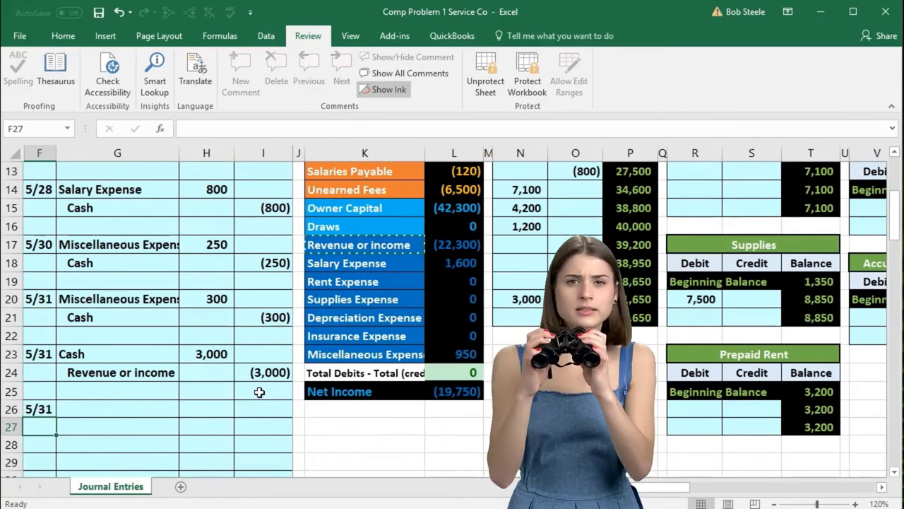
Copy the Accounts Receivable account name from K6 of the trial balance and paste it as values into G26
scroll(259, 392, "up", 3)
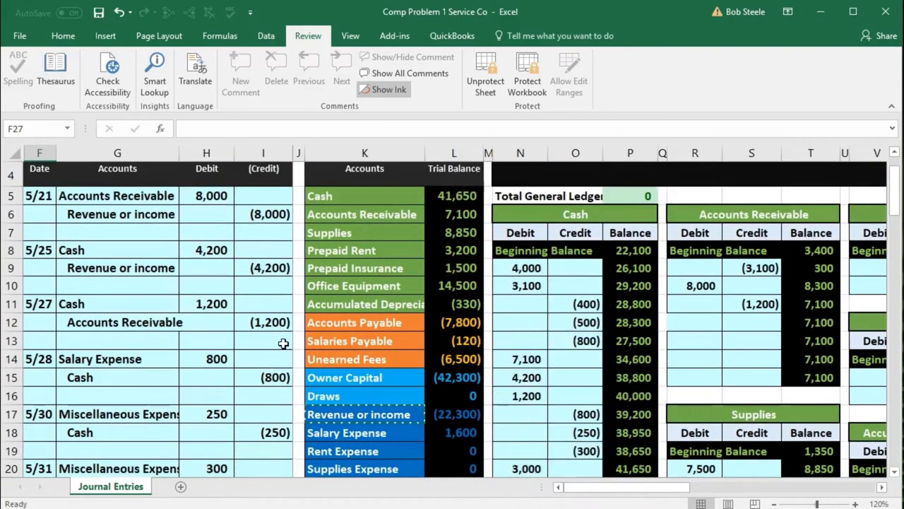
left_click(368, 214)
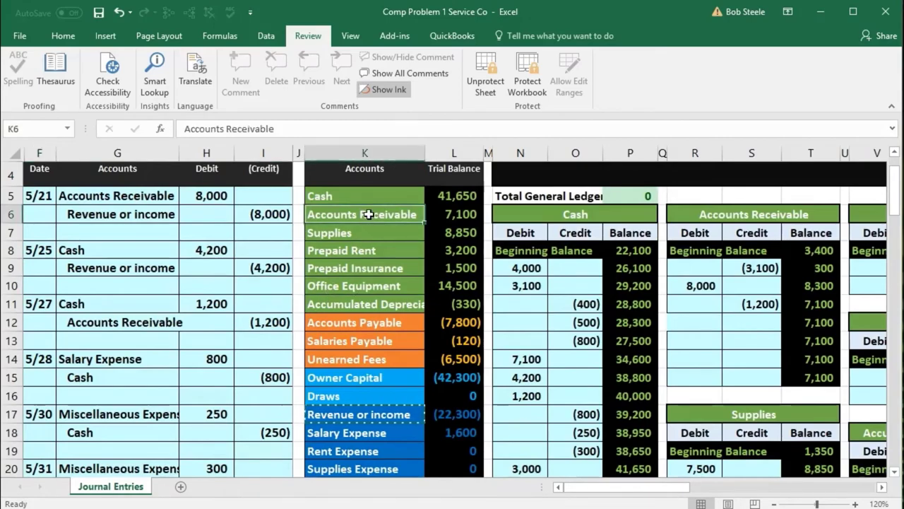
left_click(437, 214)
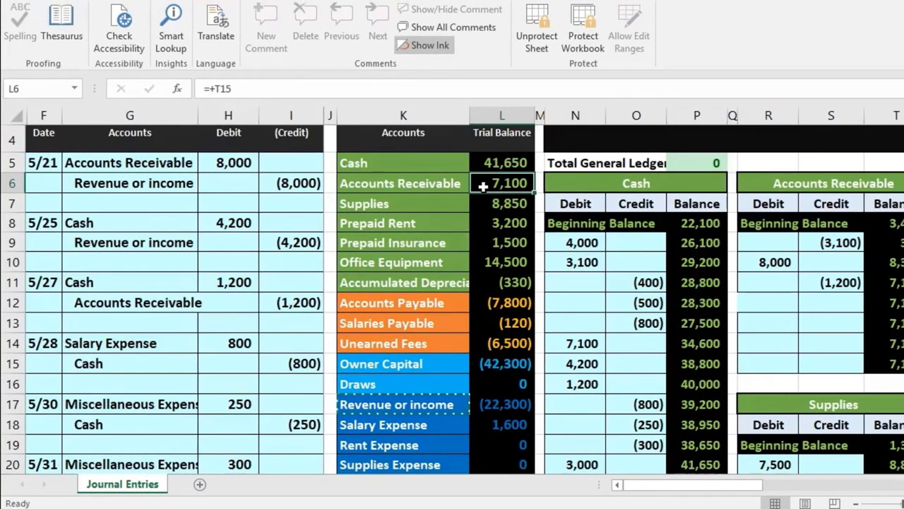
right_click(399, 184)
left_click(403, 214)
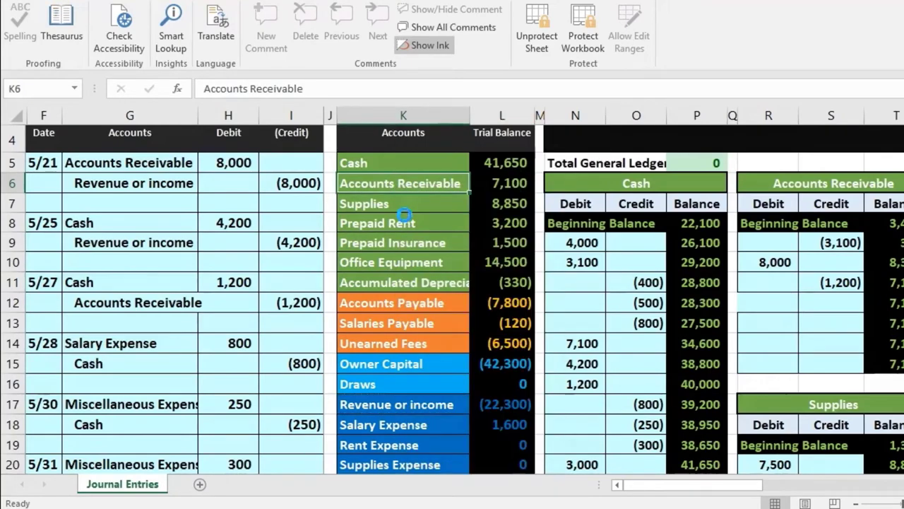
scroll(134, 342, "down", 4)
left_click(134, 341)
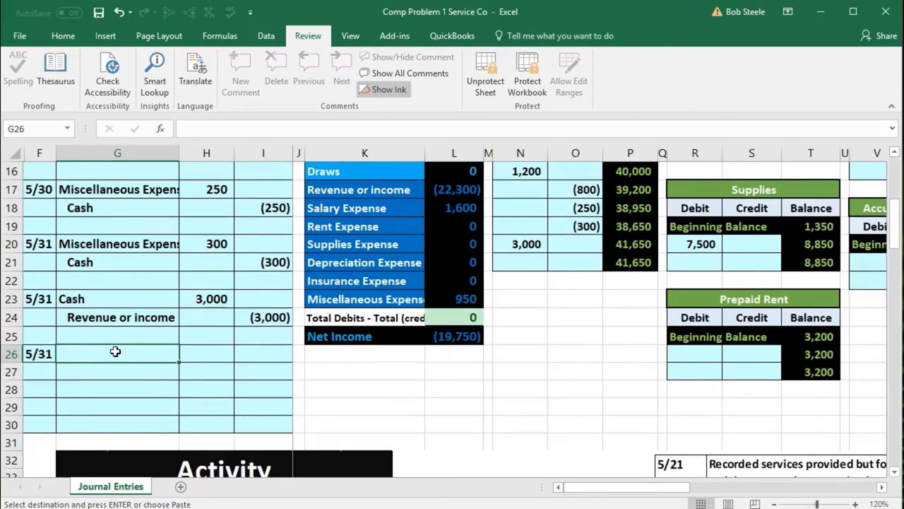
right_click(116, 351)
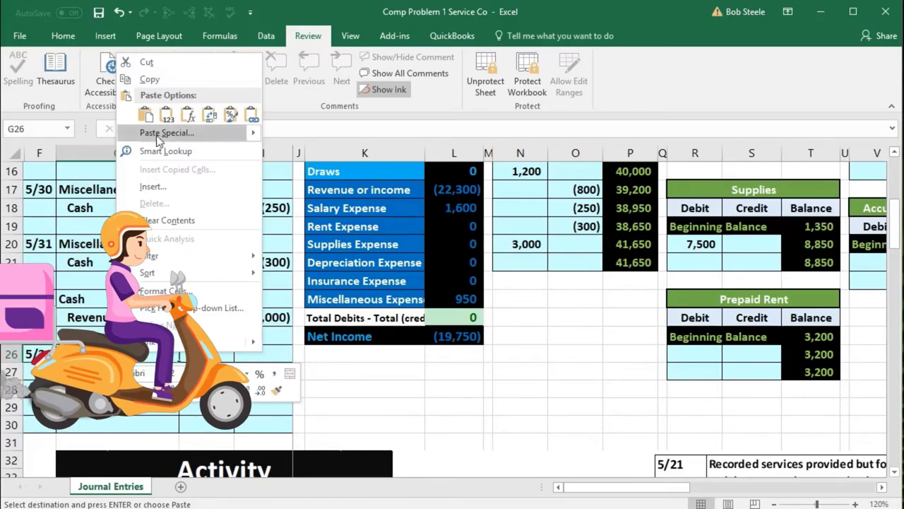
left_click(167, 117)
Check the amount for services provided on account in the activity list and enter a debit of 2,000 in H26
scroll(611, 408, "down", 3)
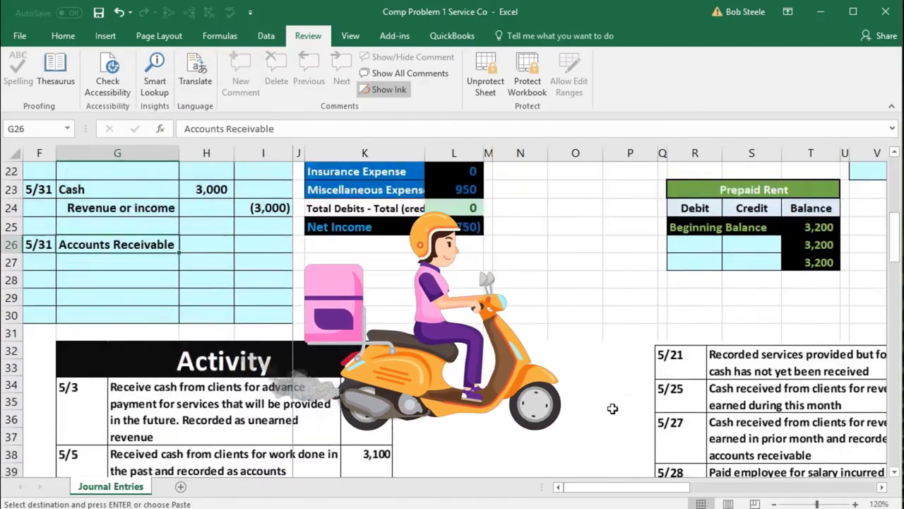
left_click_drag(659, 483, 679, 483)
scroll(681, 459, "down", 3)
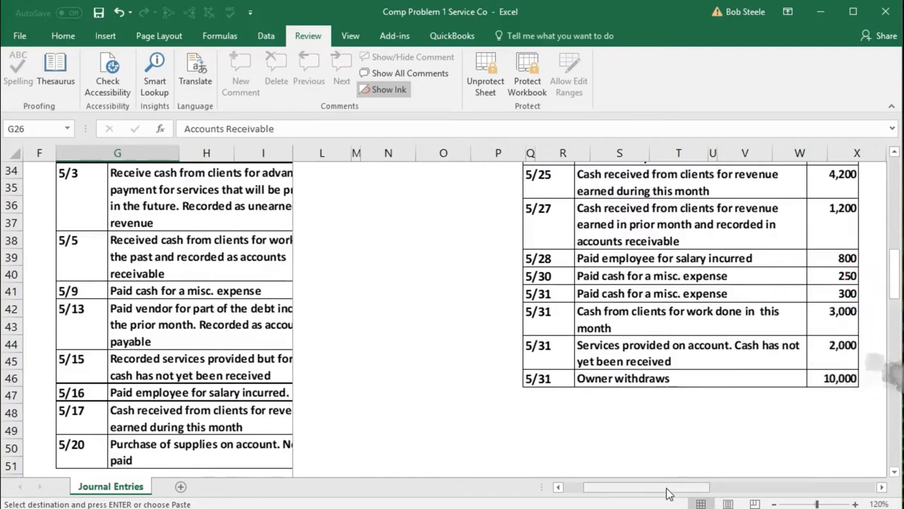
left_click_drag(669, 494, 649, 494)
scroll(333, 398, "up", 5)
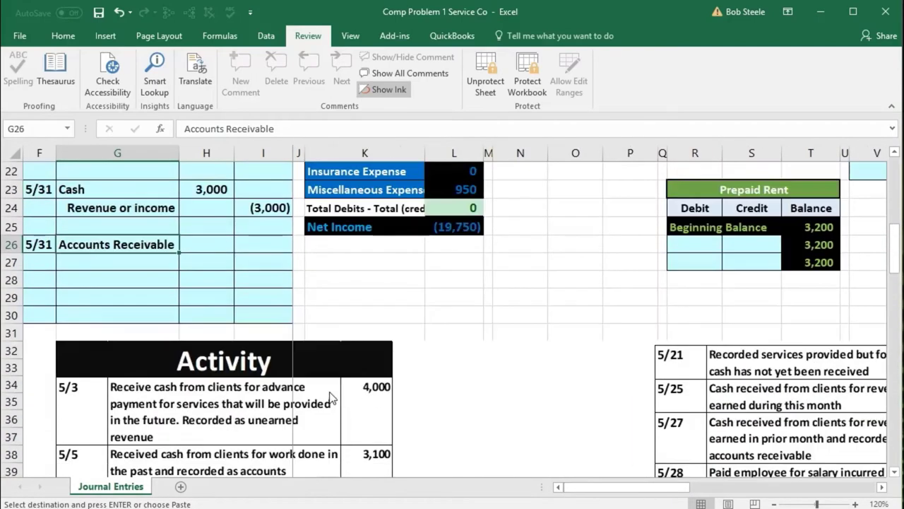
scroll(316, 397, "up", 1)
left_click(209, 302)
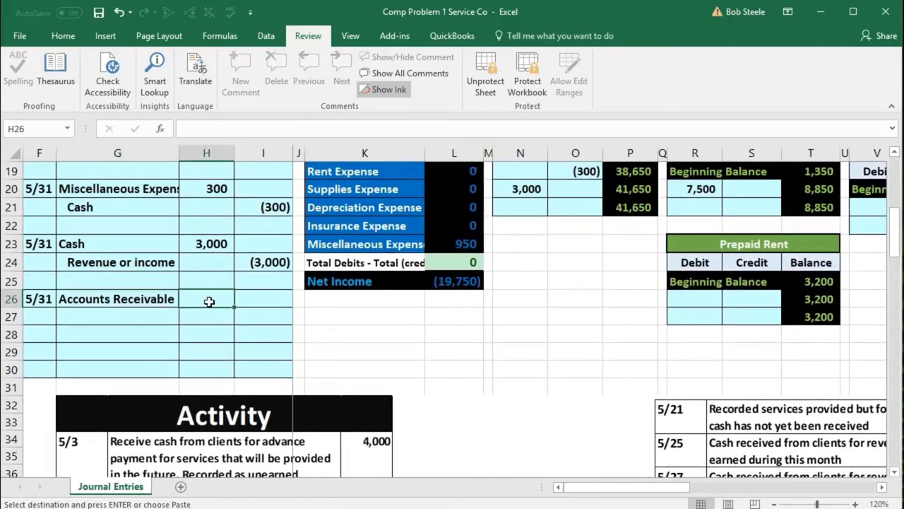
type("2,000")
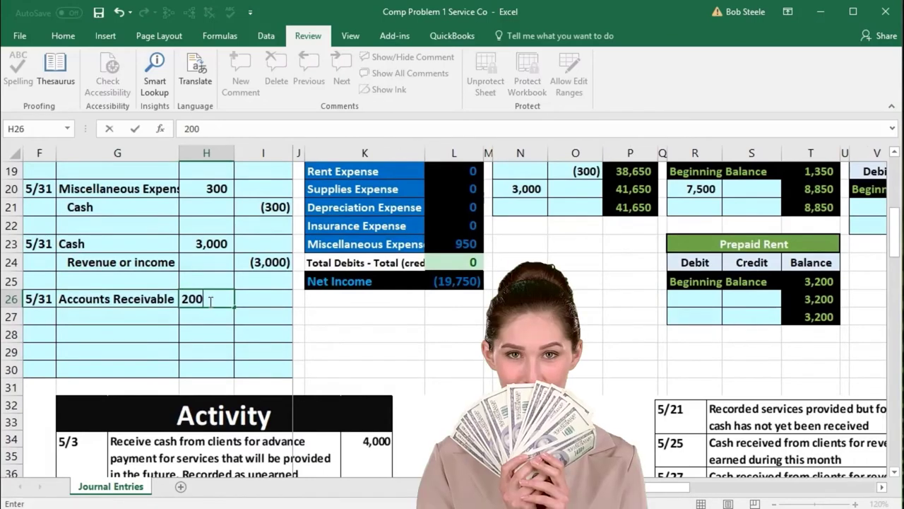
key("Return")
Enter the entry's credit in I27 as the negative of the debit in H26
key("Tab")
type("=-")
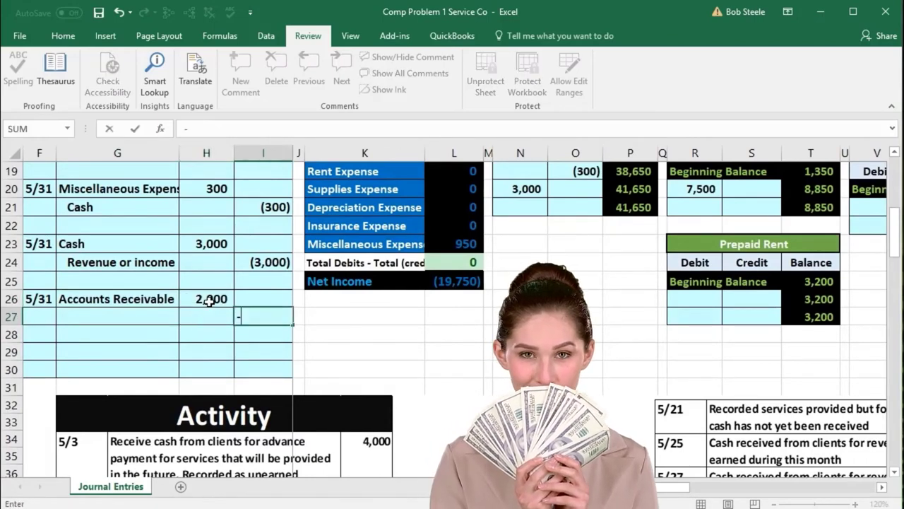
left_click(209, 302)
key("Return")
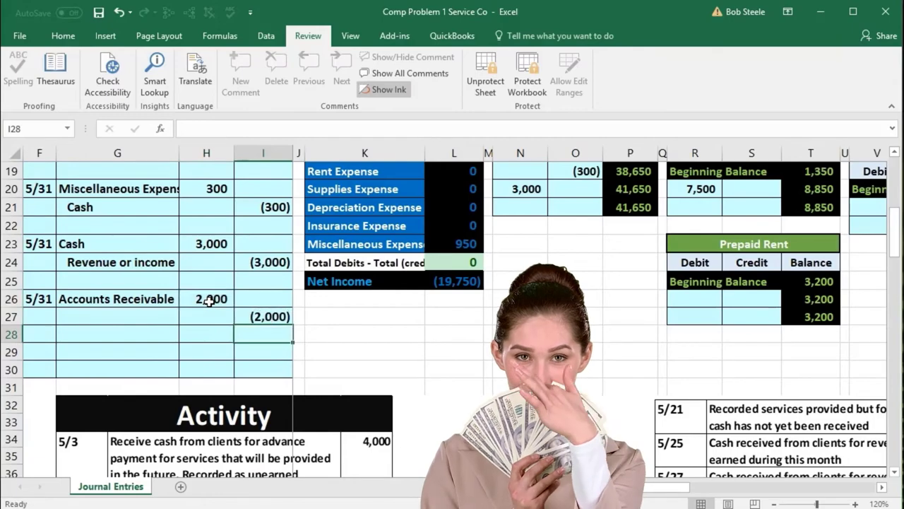
Copy the Revenue or income account name from K17 of the trial balance and paste it as values into G27
key("Up")
key("Left")
key("Left")
scroll(398, 335, "up", 2)
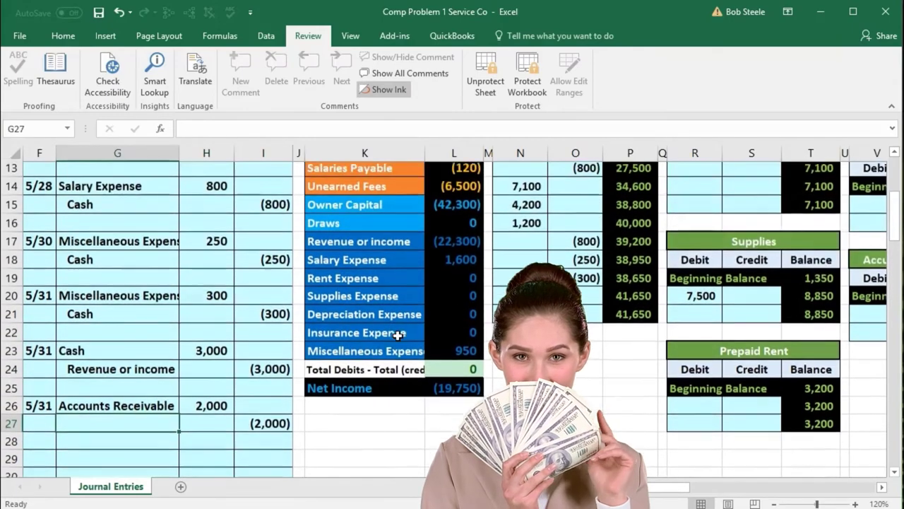
left_click(393, 245)
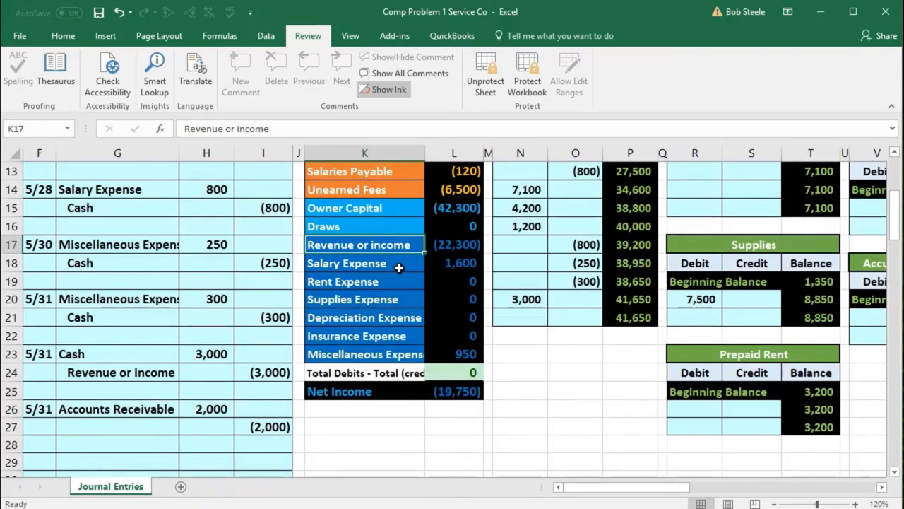
right_click(392, 247)
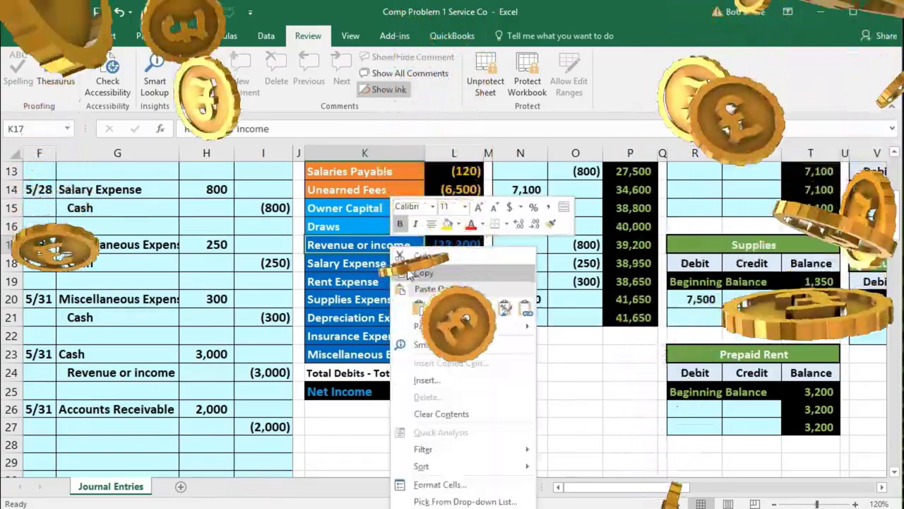
left_click(417, 272)
scroll(120, 372, "down", 1)
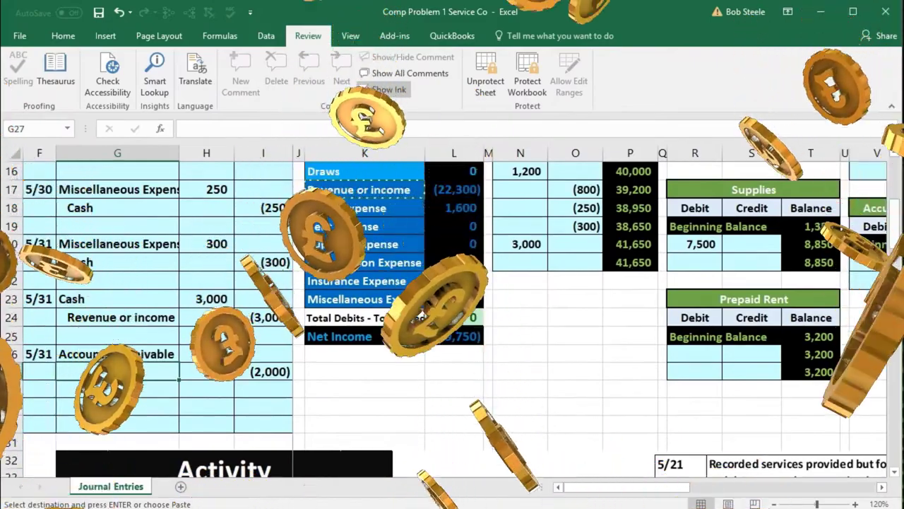
right_click(121, 371)
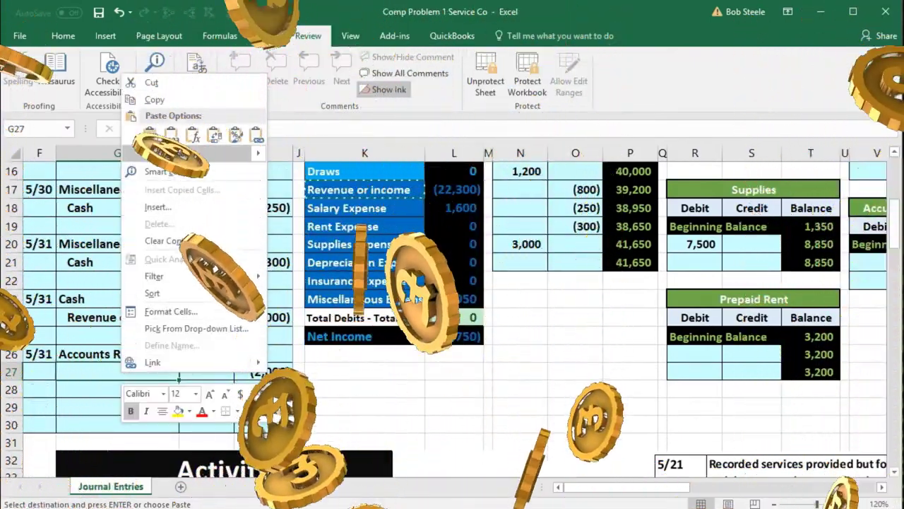
left_click(173, 137)
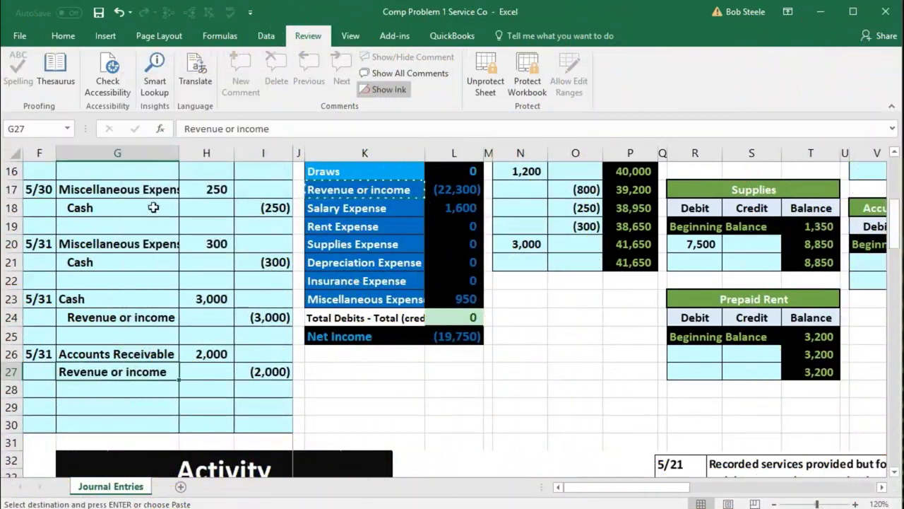
Indent the Revenue or income credit account name in G27 and review the Accounts Receivable entry's debit and credit lines
double_click(61, 372)
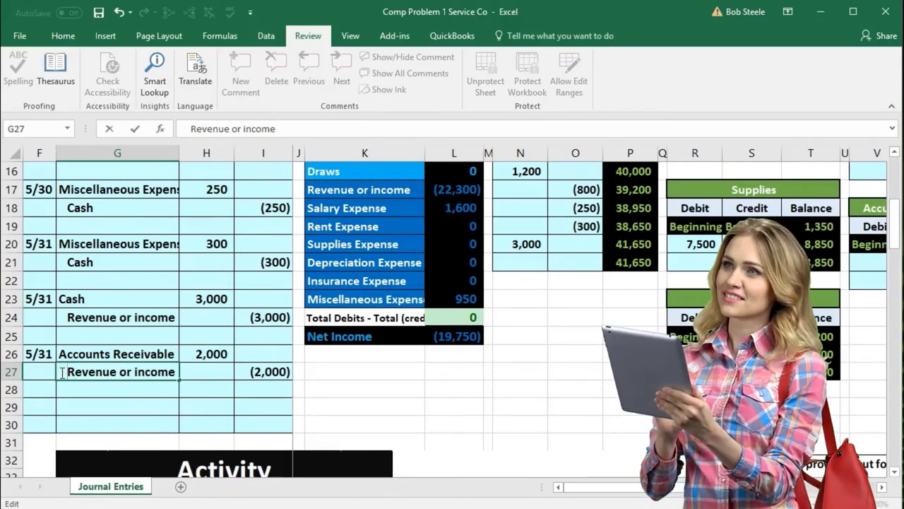
key("ctrl+Return")
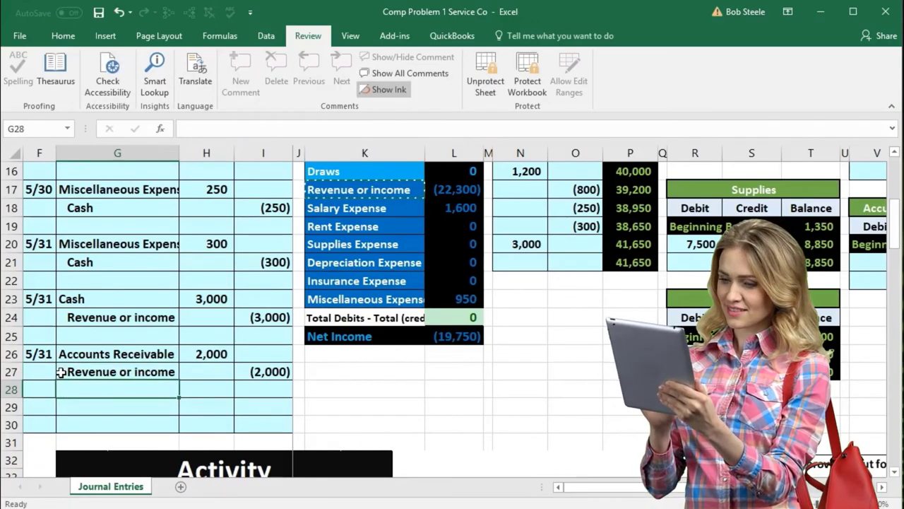
left_click_drag(104, 372, 250, 369)
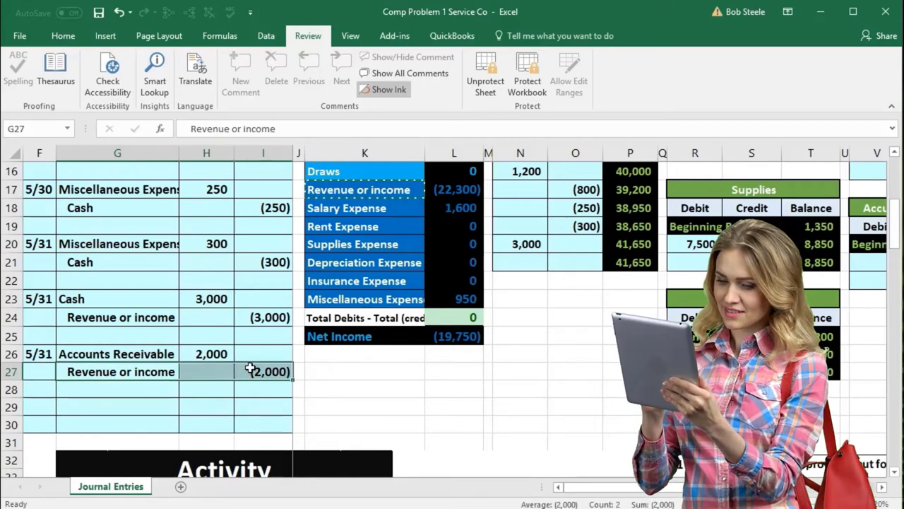
left_click(207, 354)
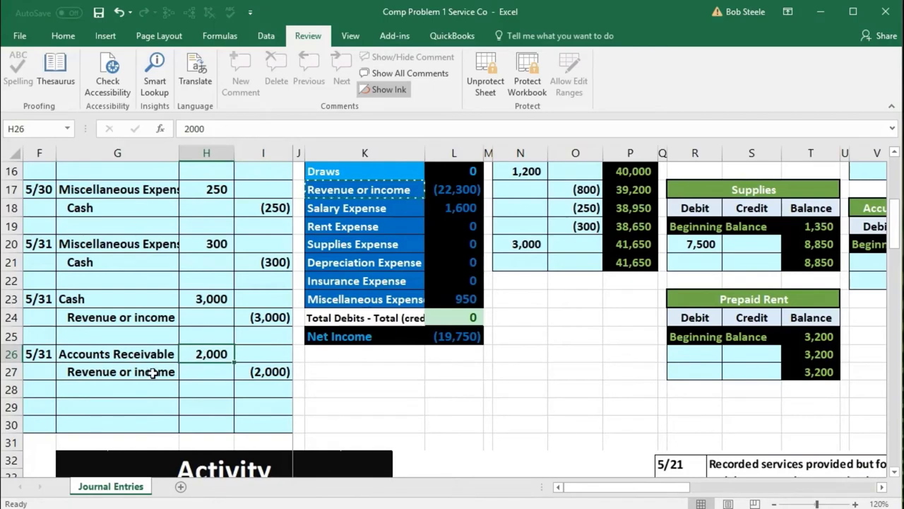
left_click_drag(152, 373, 246, 372)
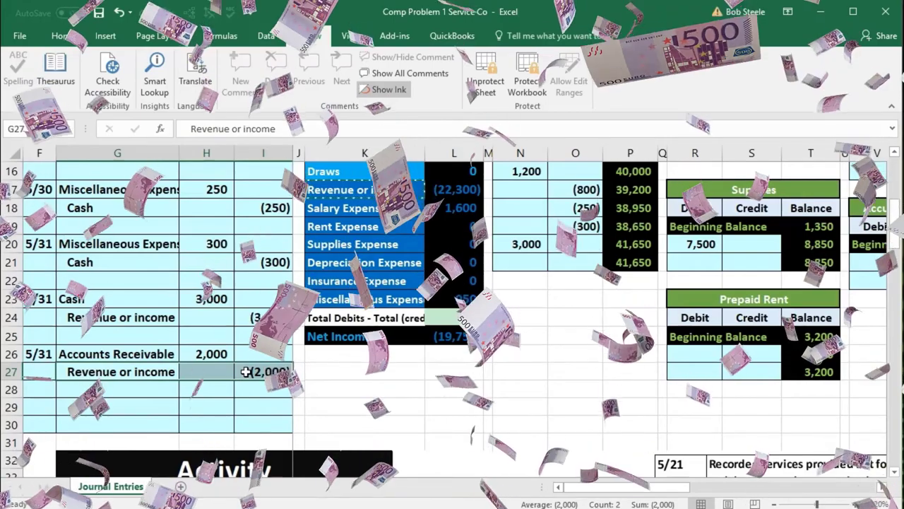
left_click_drag(152, 355, 196, 354)
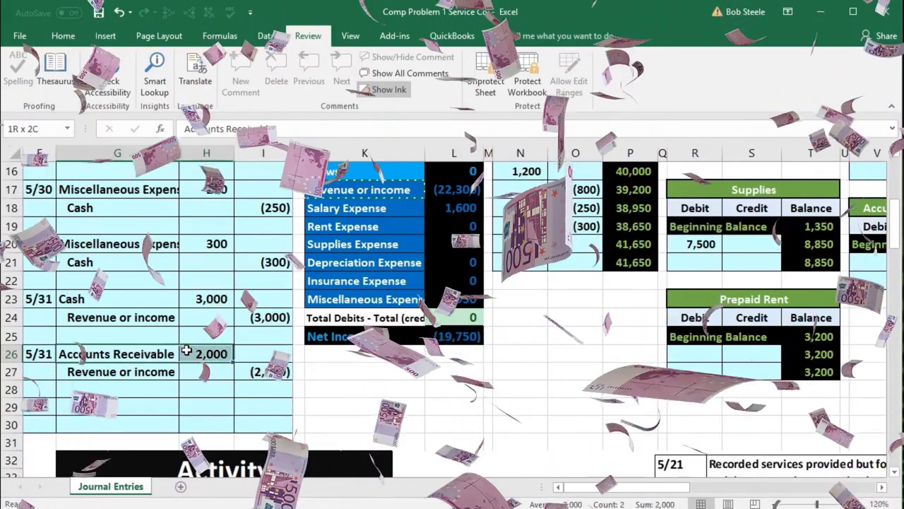
Post the 5/31 Accounts Receivable debit to the ledger by linking R12 in the Accounts Receivable account to H26
scroll(197, 353, "up", 4)
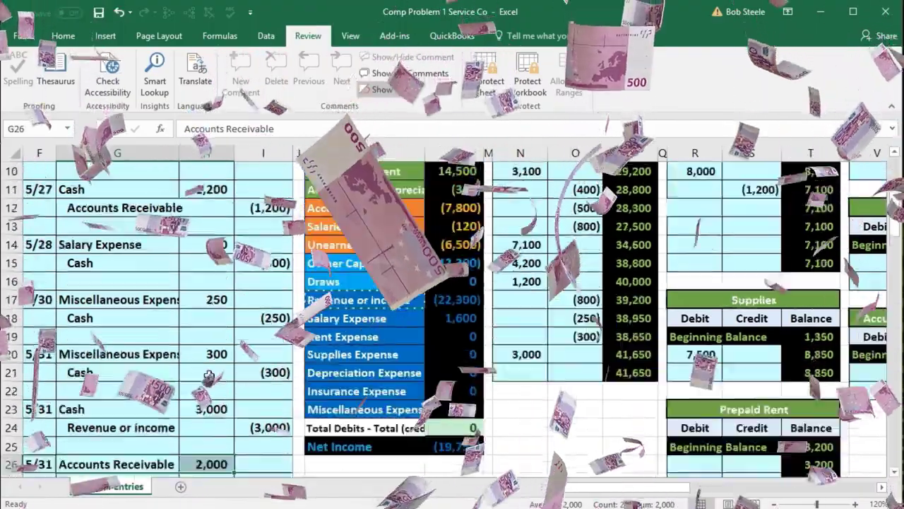
left_click(346, 214)
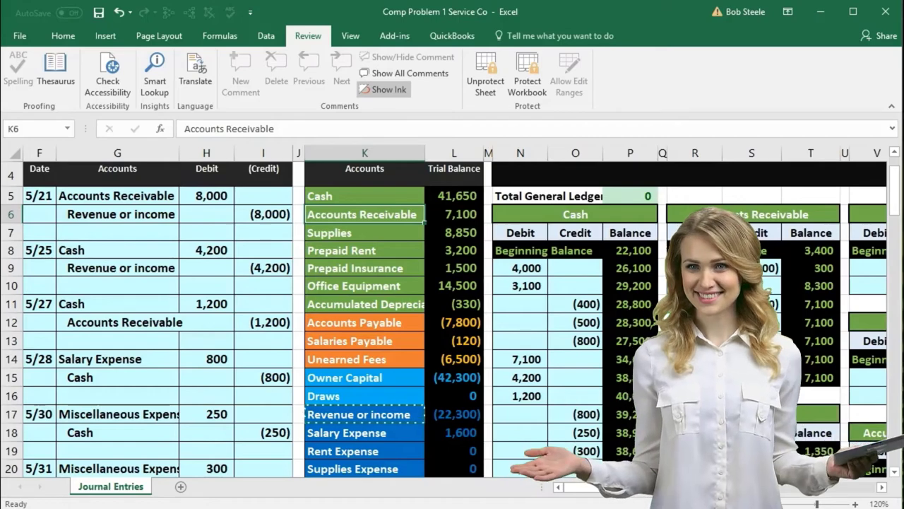
left_click(695, 322)
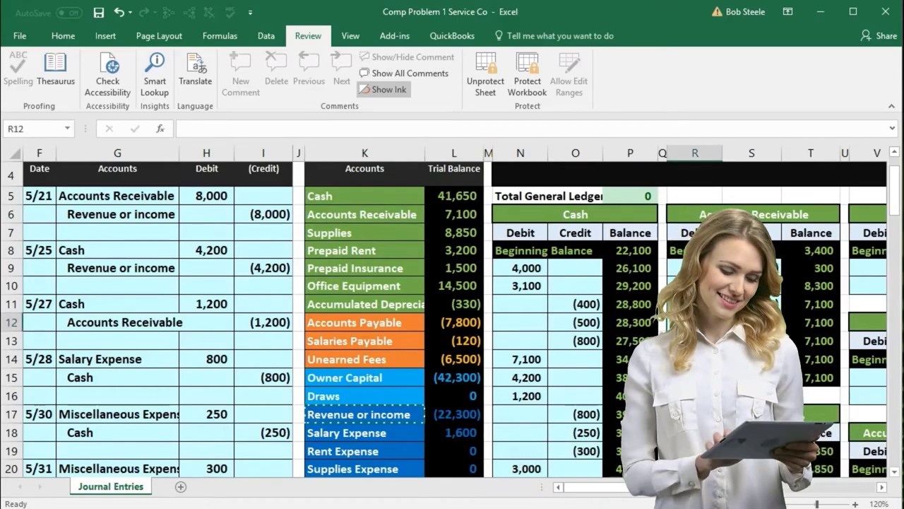
scroll(698, 320, "down", 2)
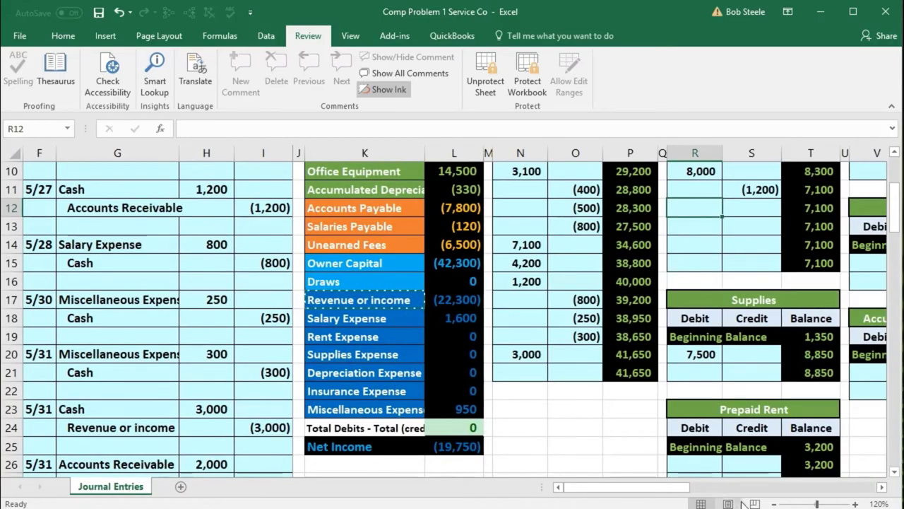
left_click(776, 503)
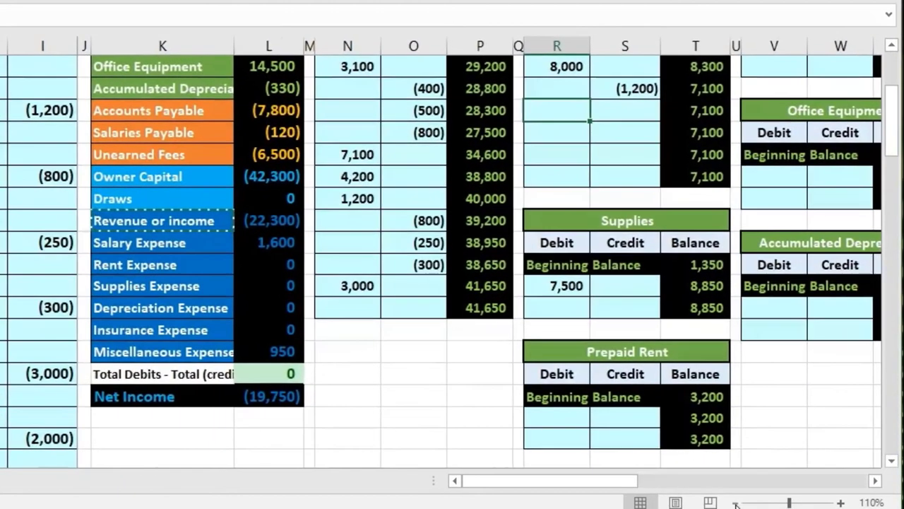
scroll(664, 410, "down", 1)
scroll(639, 265, "up", 1)
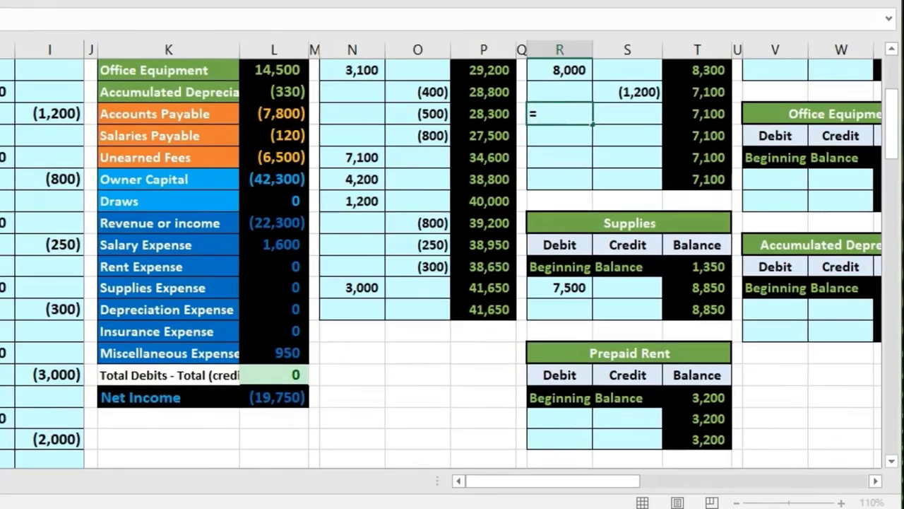
left_click(135, 431)
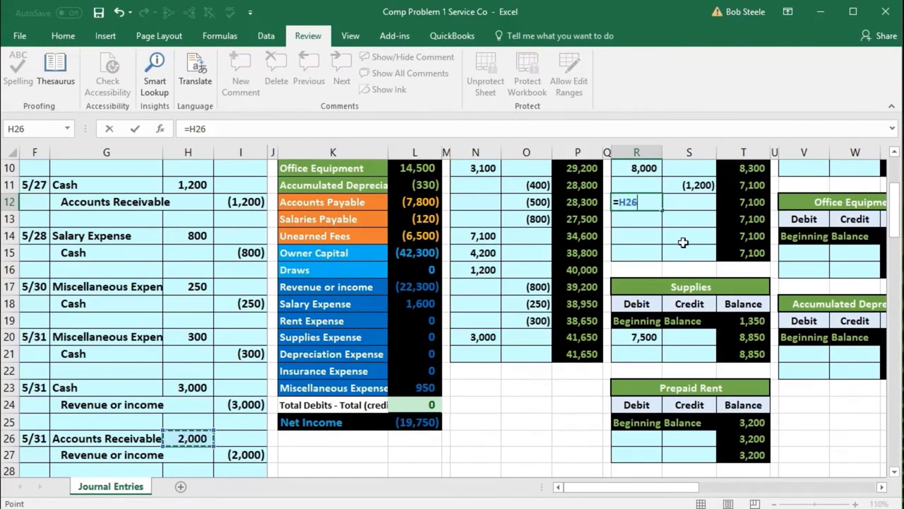
key("Return")
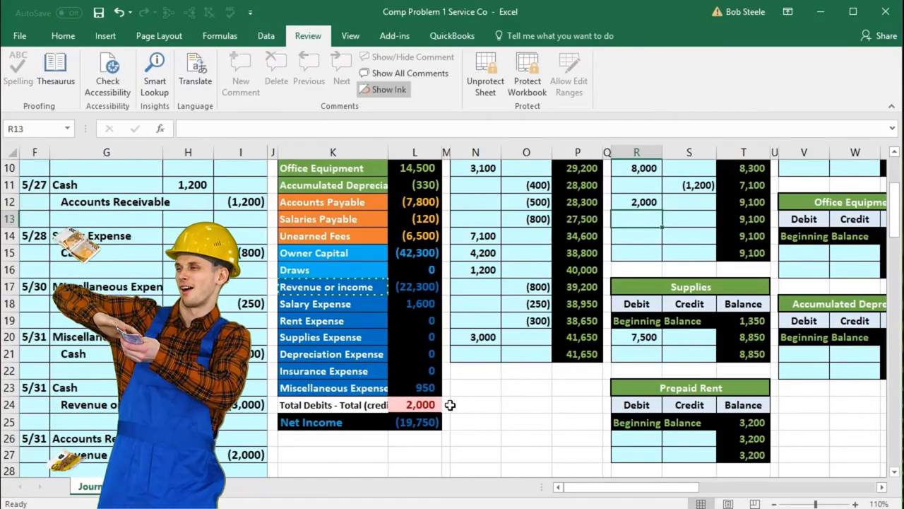
Check the Accounts Receivable balance in T12 of the ledger against its trial balance amount in L6
left_click(752, 202)
scroll(523, 223, "up", 1)
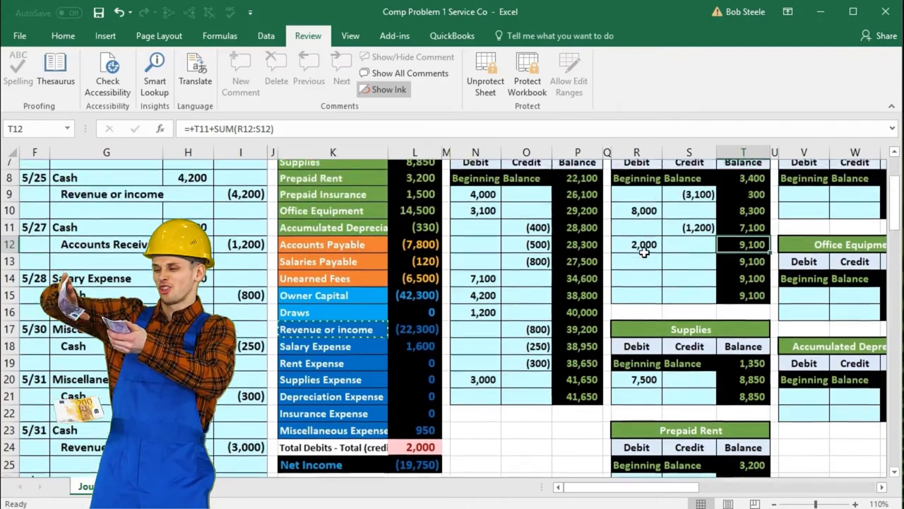
scroll(474, 220, "up", 1)
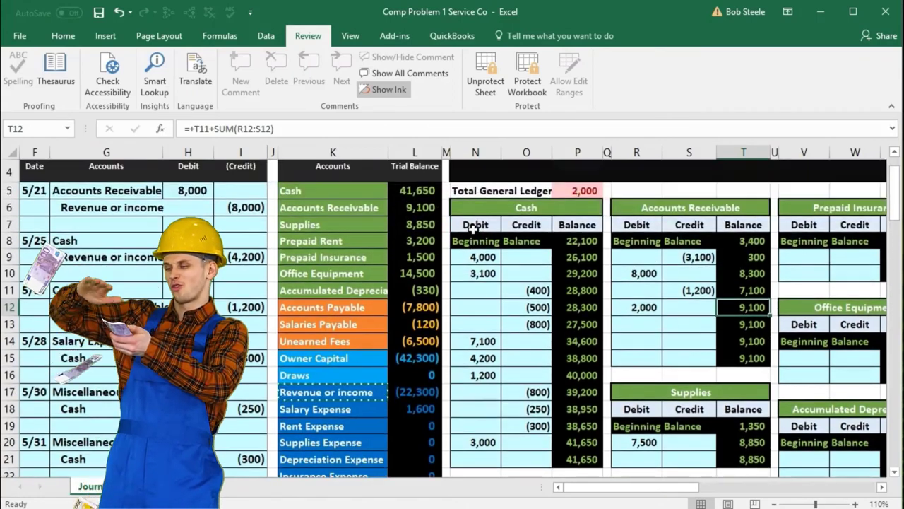
left_click(426, 209)
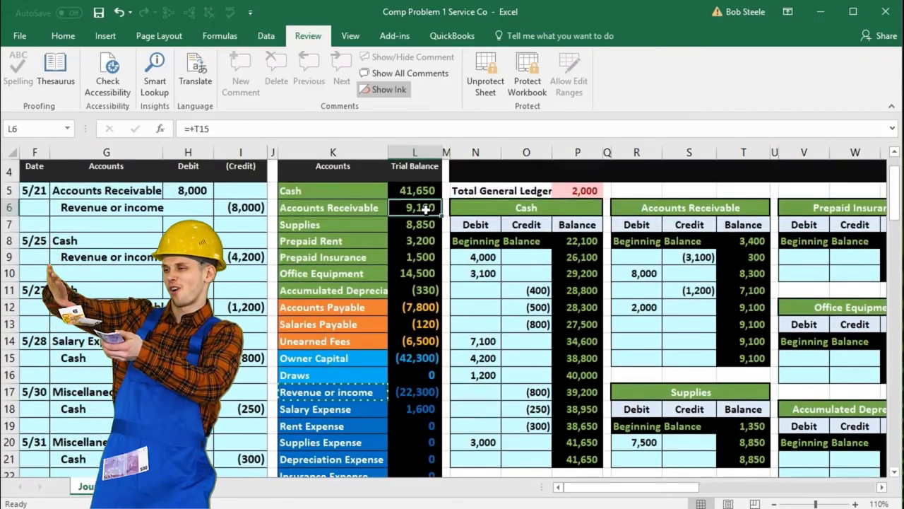
left_click(856, 504)
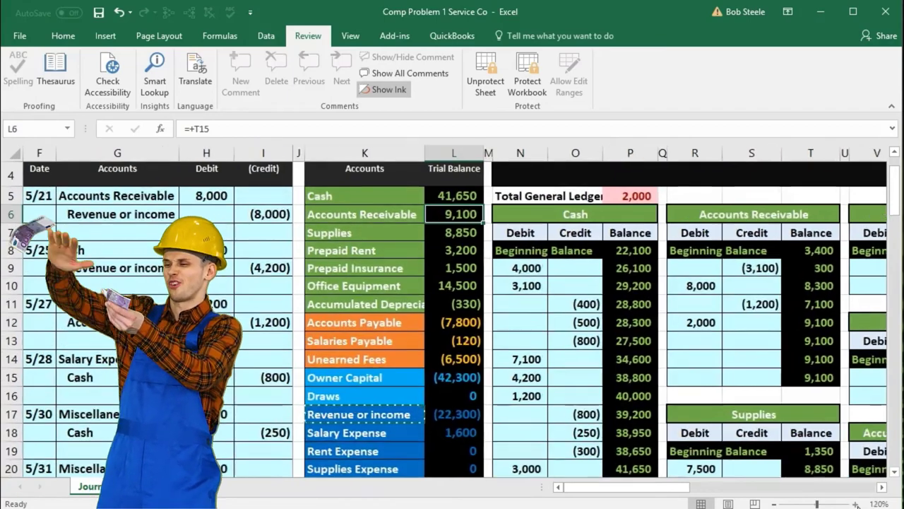
left_click(856, 504)
Post the 5/31 revenue credit to the ledger by linking AE23 in the Revenue or income account to I27
scroll(387, 435, "down", 4)
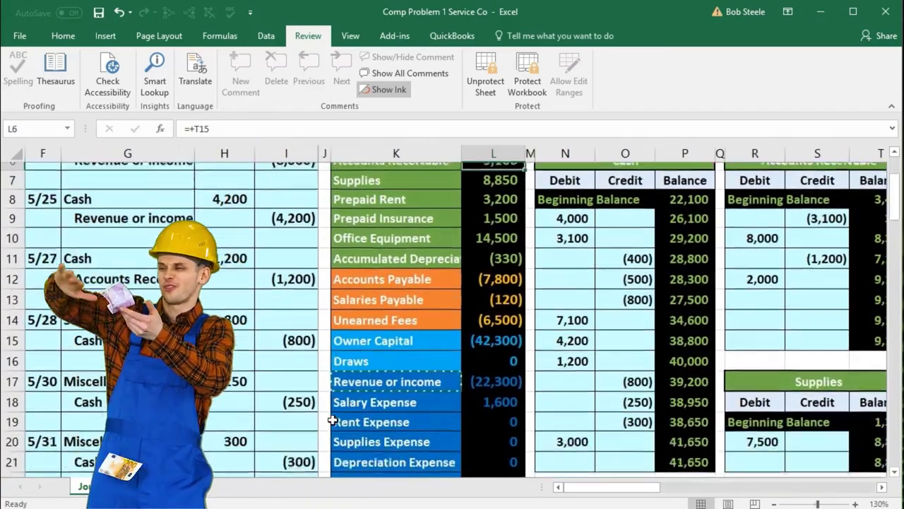
left_click_drag(106, 394, 276, 395)
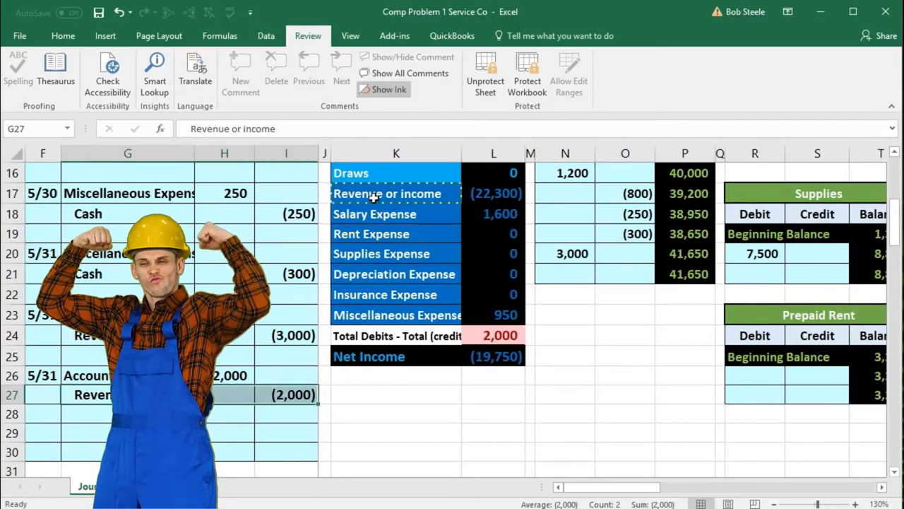
left_click_drag(374, 198, 471, 194)
scroll(471, 239, "up", 3)
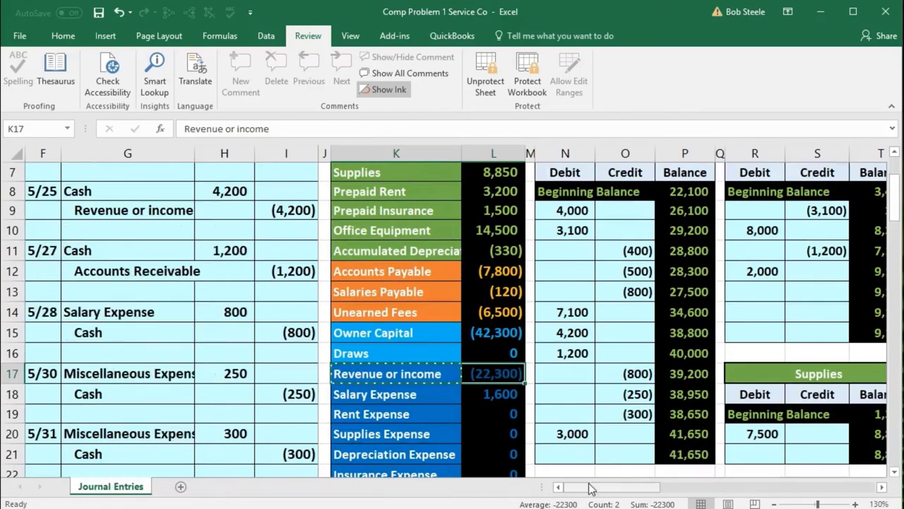
left_click_drag(594, 493, 743, 497)
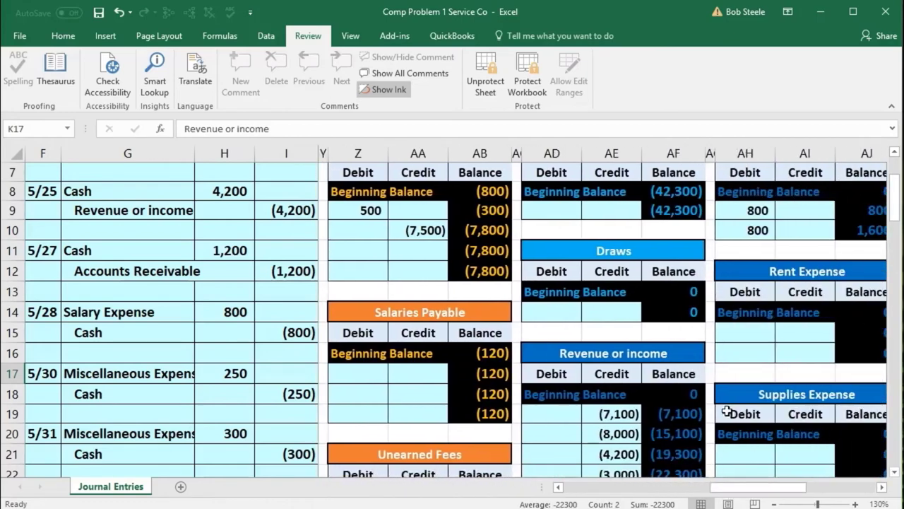
scroll(723, 406, "down", 2)
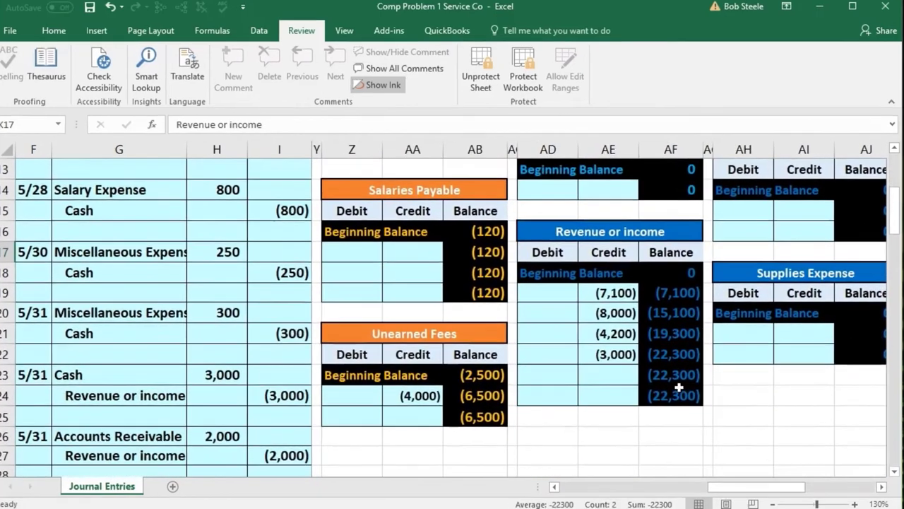
left_click(609, 375)
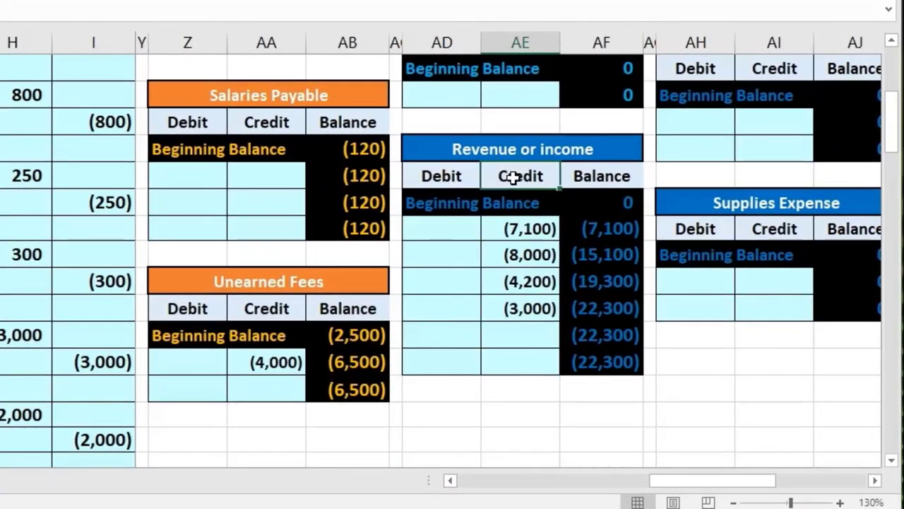
scroll(512, 177, "down", 1)
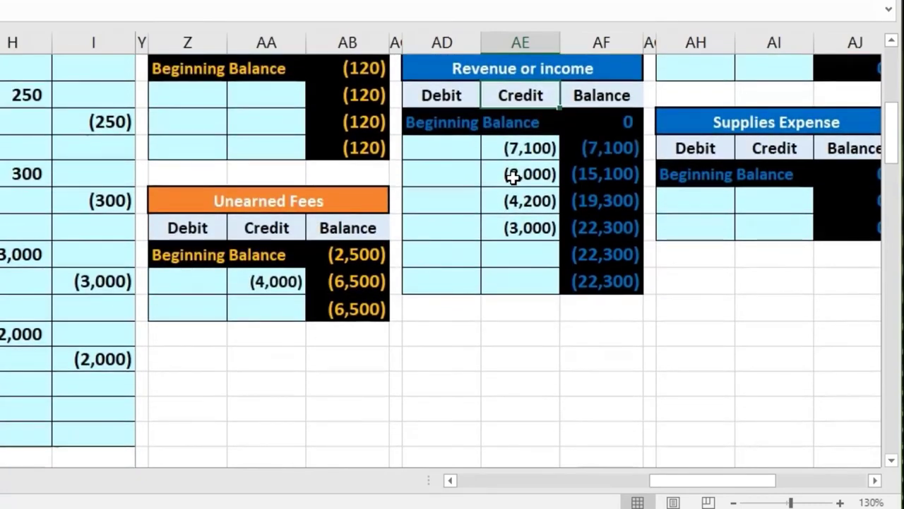
left_click(515, 256)
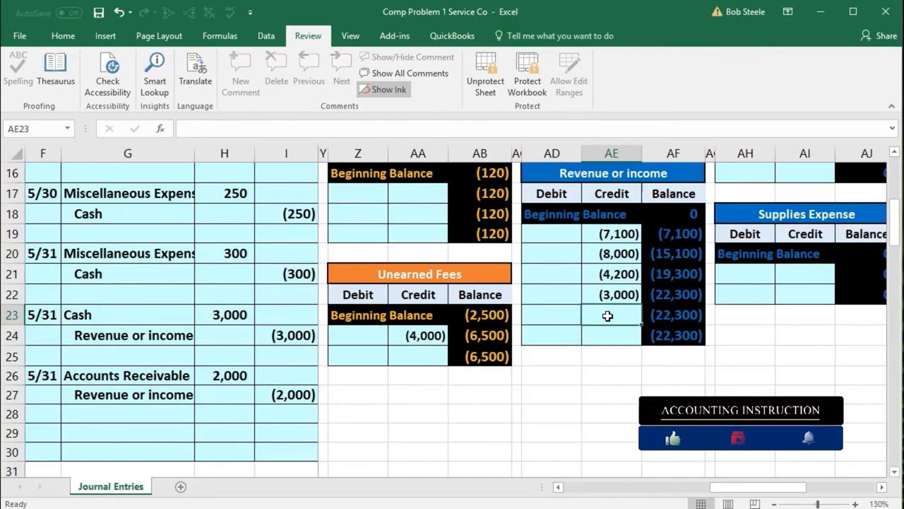
type("=")
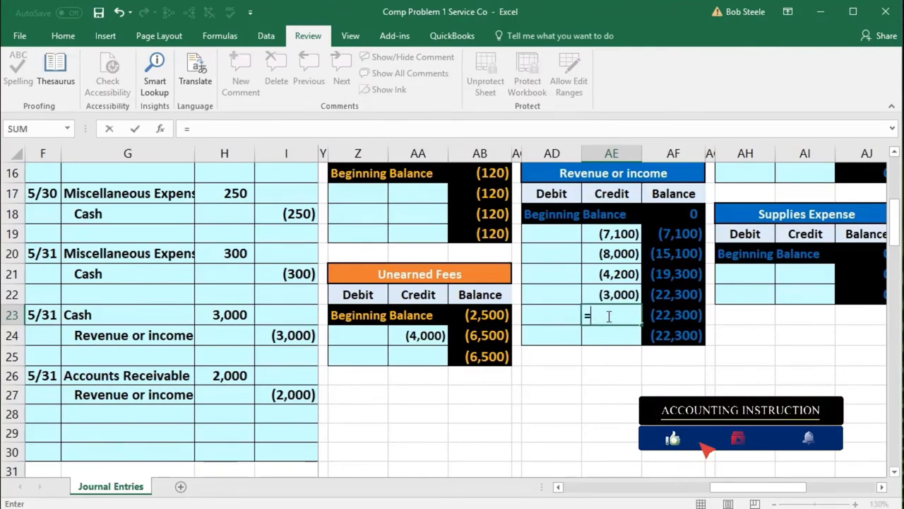
left_click(293, 394)
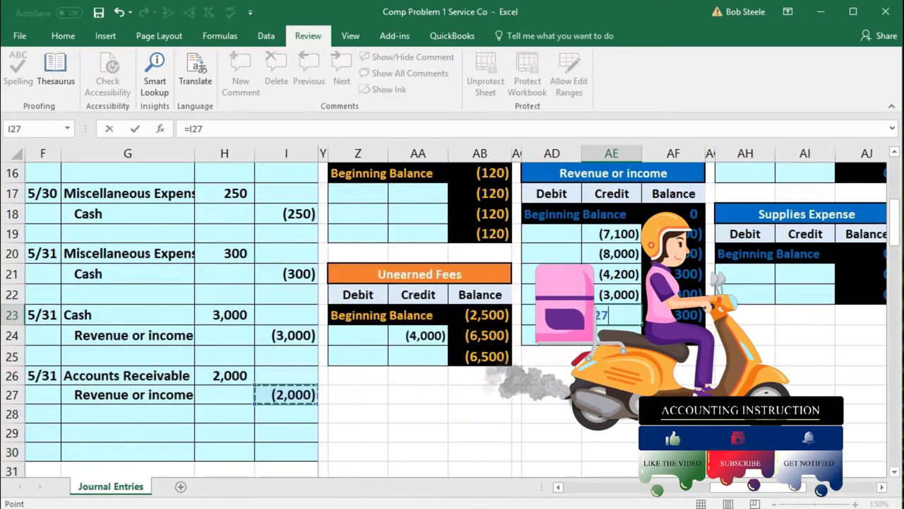
key("Return")
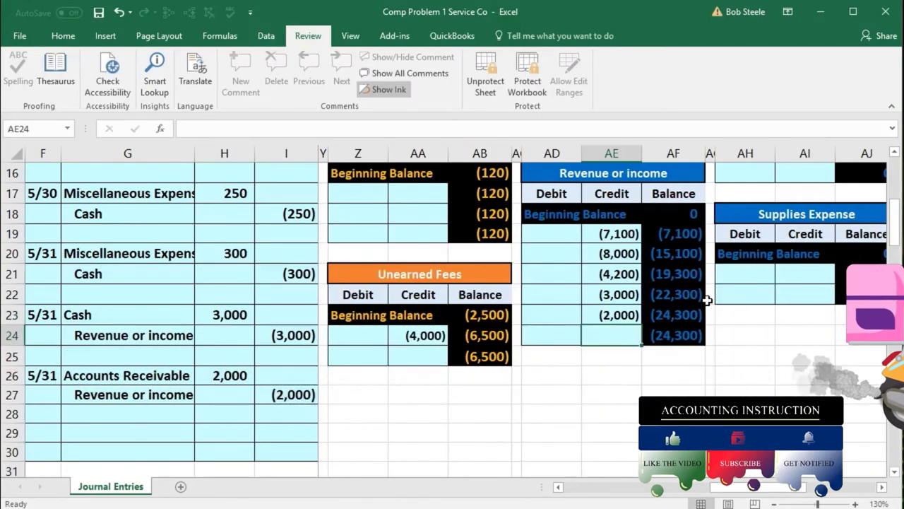
Check the Revenue or income balance in the ledger and trial balance, the debits-minus-credits total and the Net Income formula in L25
left_click(694, 310)
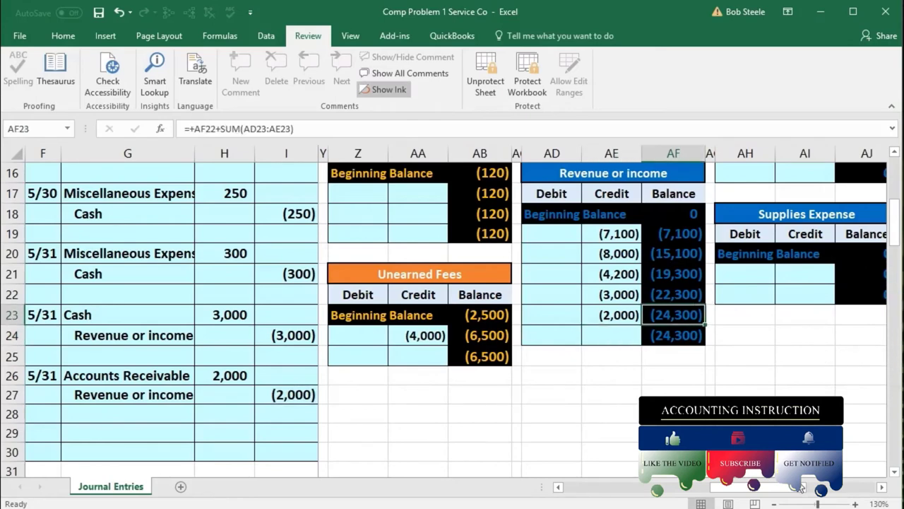
left_click_drag(798, 487, 645, 503)
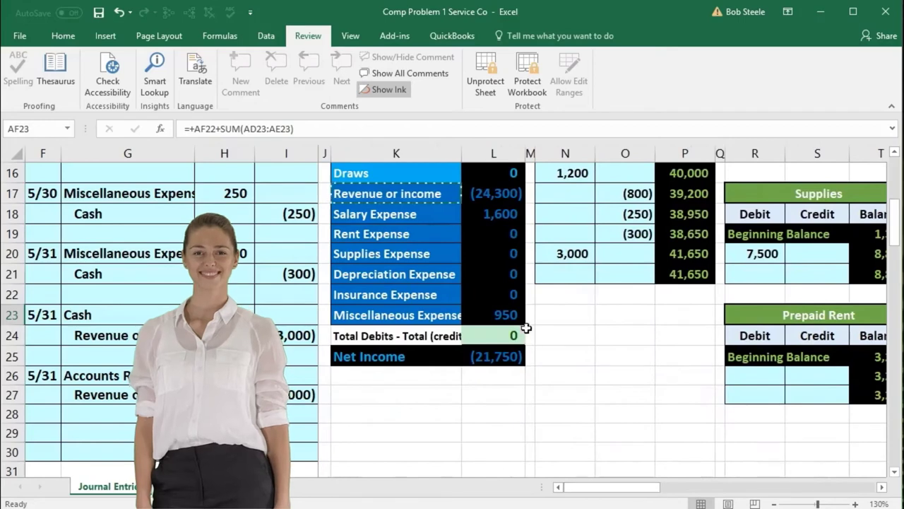
left_click(483, 199)
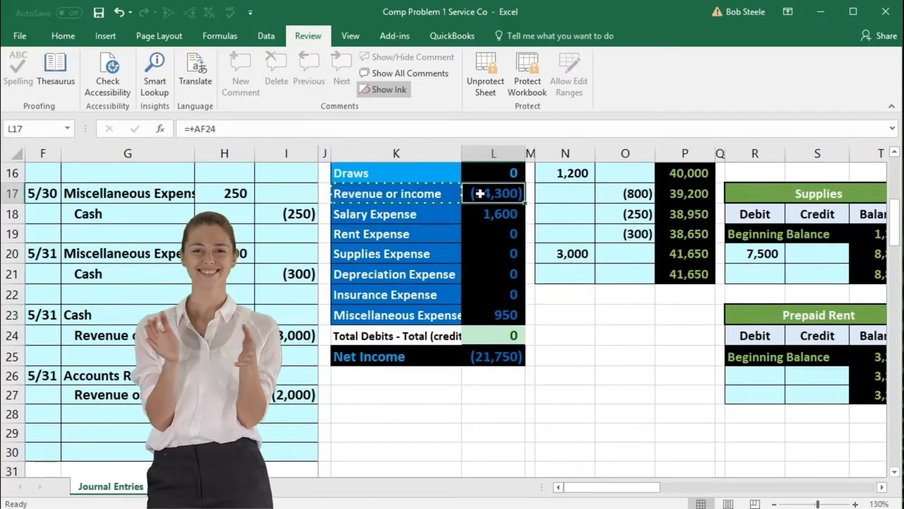
left_click(489, 334)
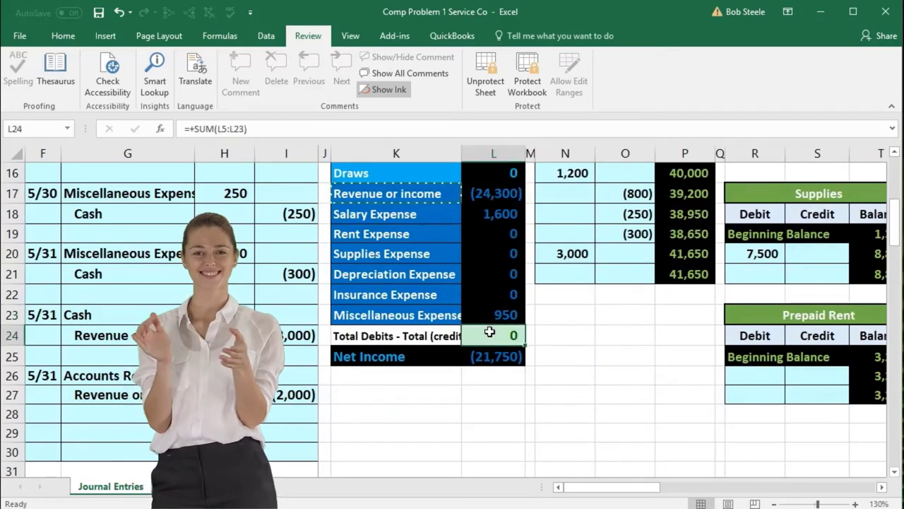
left_click(494, 355)
double_click(494, 355)
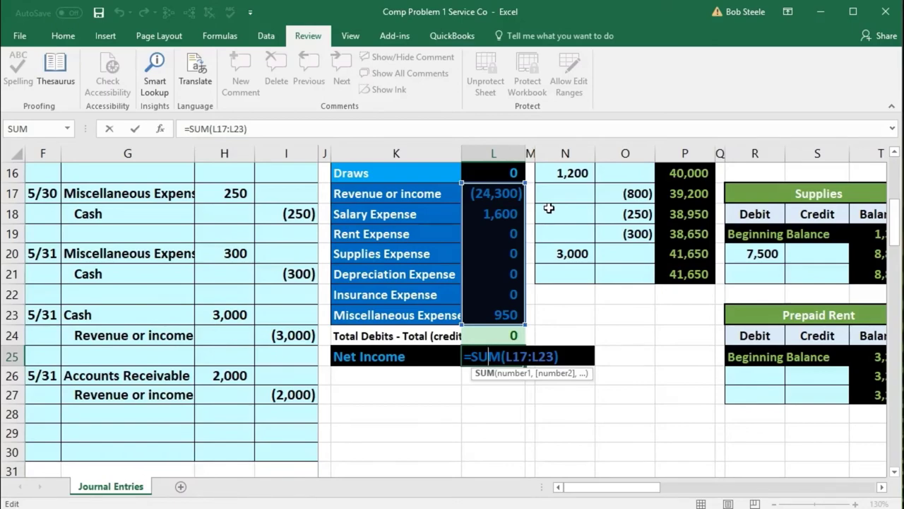
key("Return")
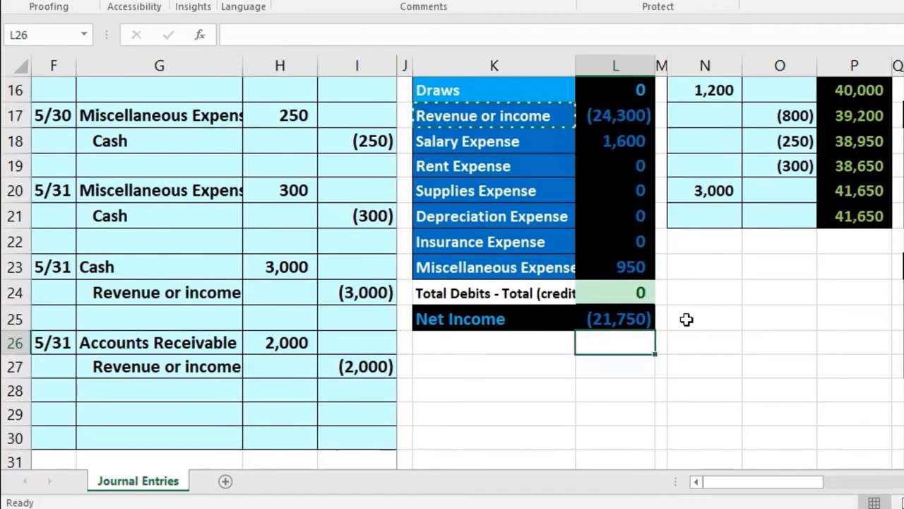
Look up the owner withdrawal in the activity list and enter its date, 5/31, in F29 of the journal
scroll(686, 320, "down", 3)
left_click_drag(743, 486, 820, 486)
scroll(521, 376, "down", 4)
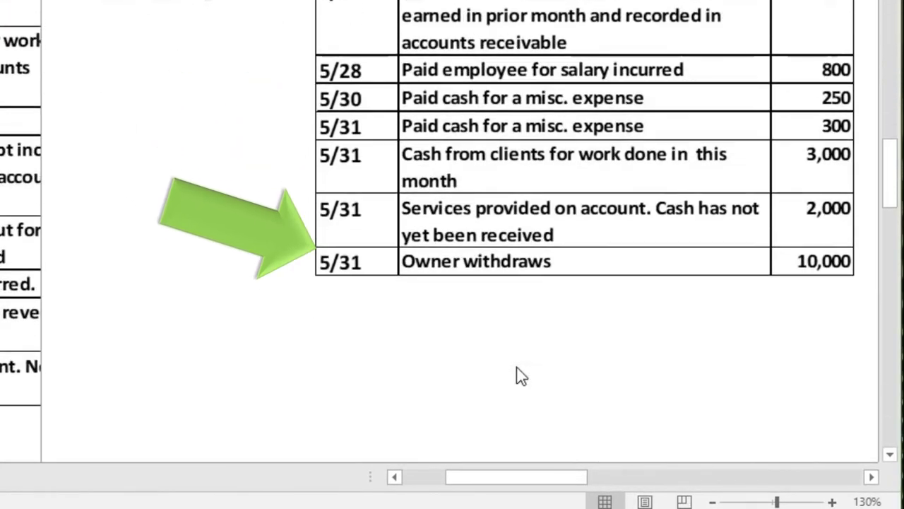
left_click_drag(528, 477, 481, 478)
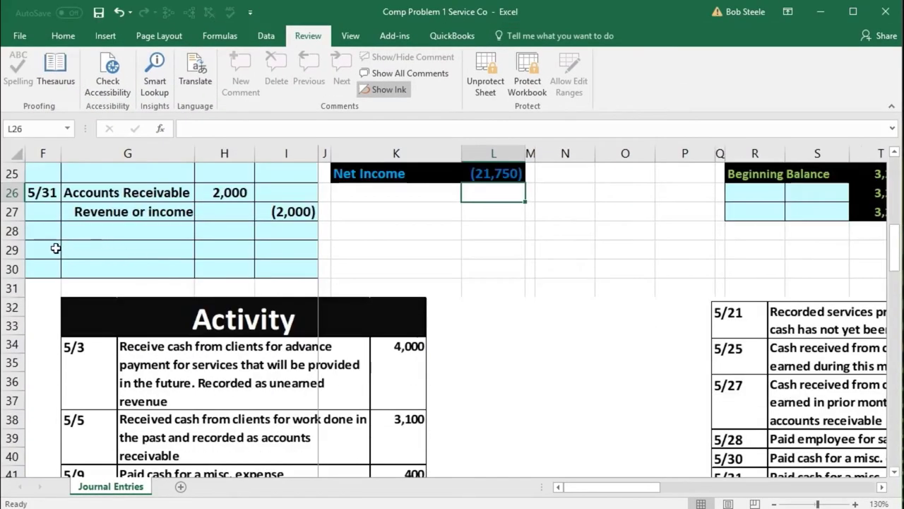
left_click(55, 248)
type("58/")
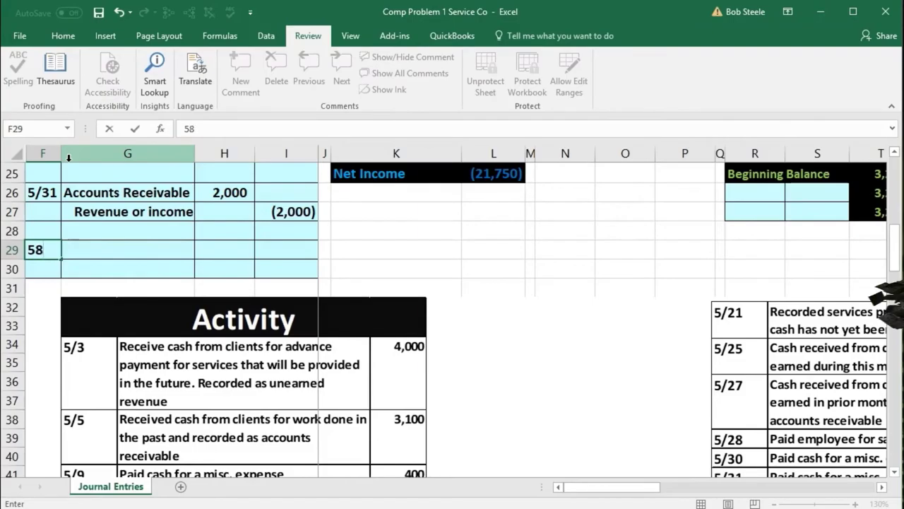
key("BackSpace")
type("/31")
key("Return")
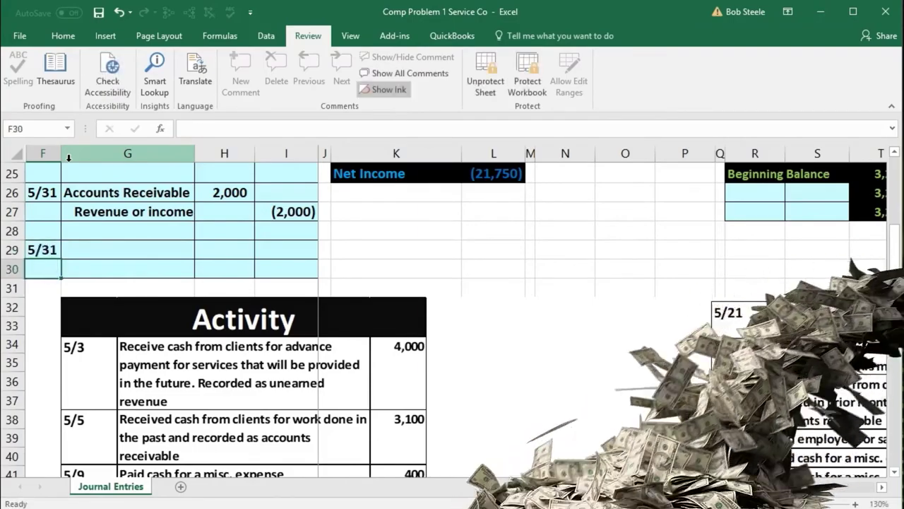
scroll(475, 260, "up", 6)
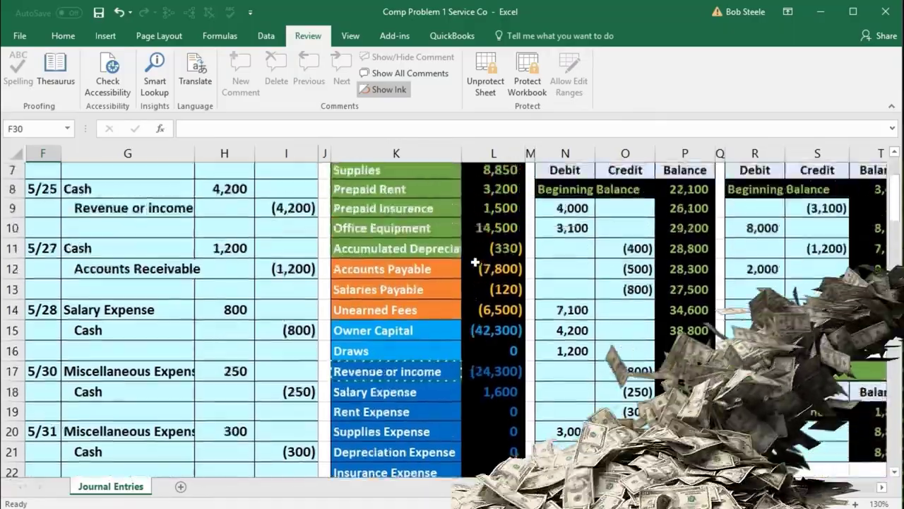
scroll(475, 262, "up", 1)
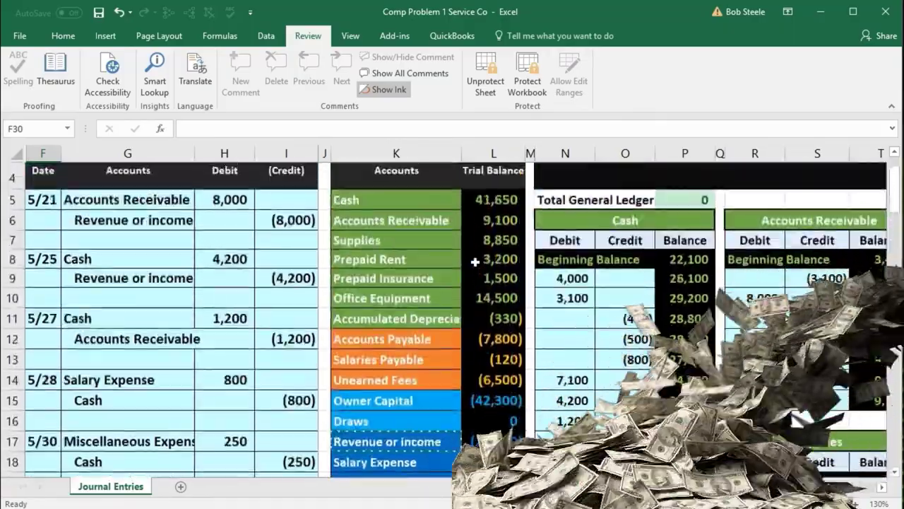
Enter Cash as the indented credit account in G30 by copying its name from K5 as values only
left_click(495, 201)
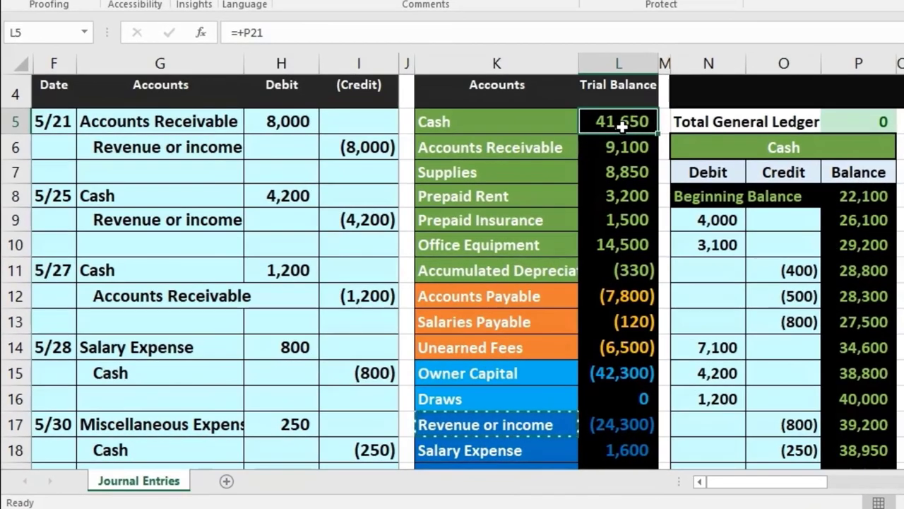
left_click(529, 123)
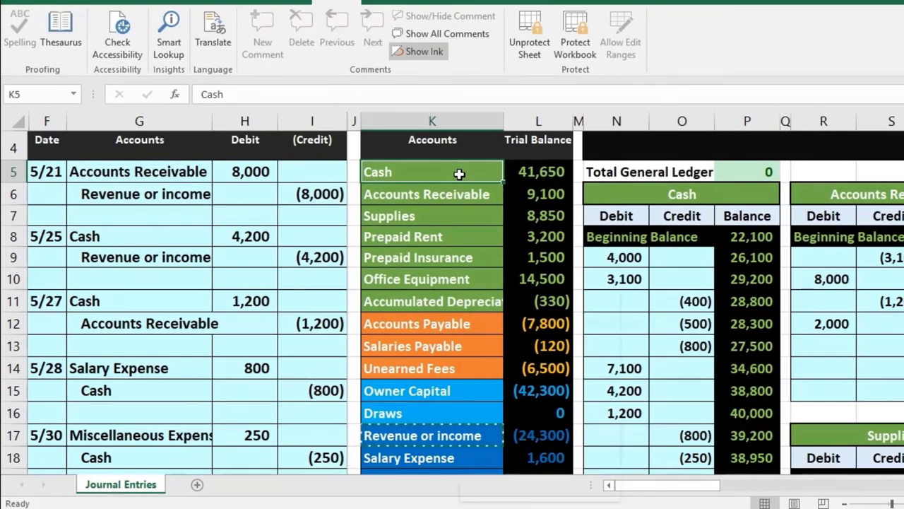
right_click(459, 175)
left_click(478, 203)
scroll(241, 317, "down", 5)
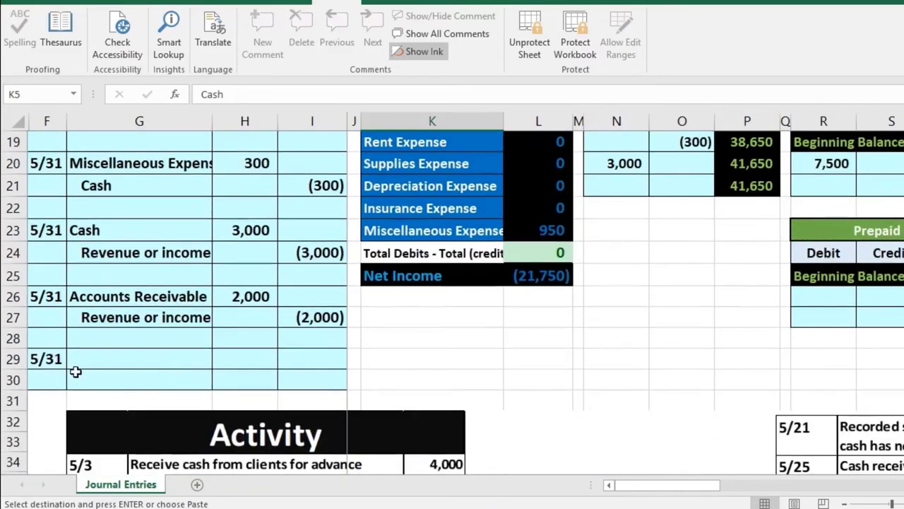
left_click(90, 376)
right_click(90, 376)
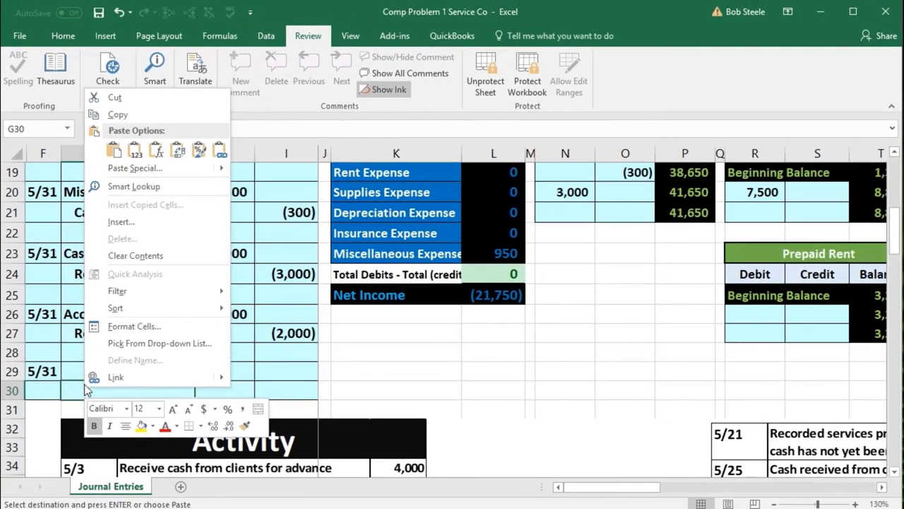
left_click(134, 150)
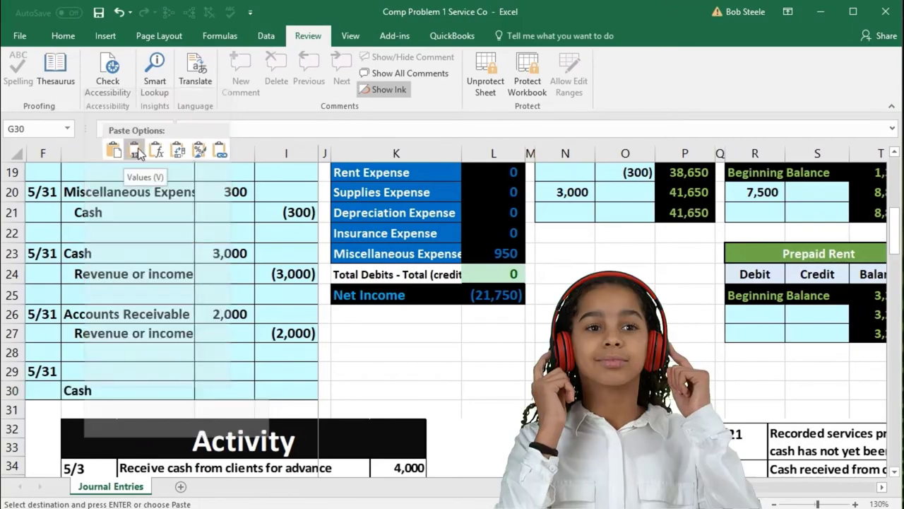
double_click(65, 390)
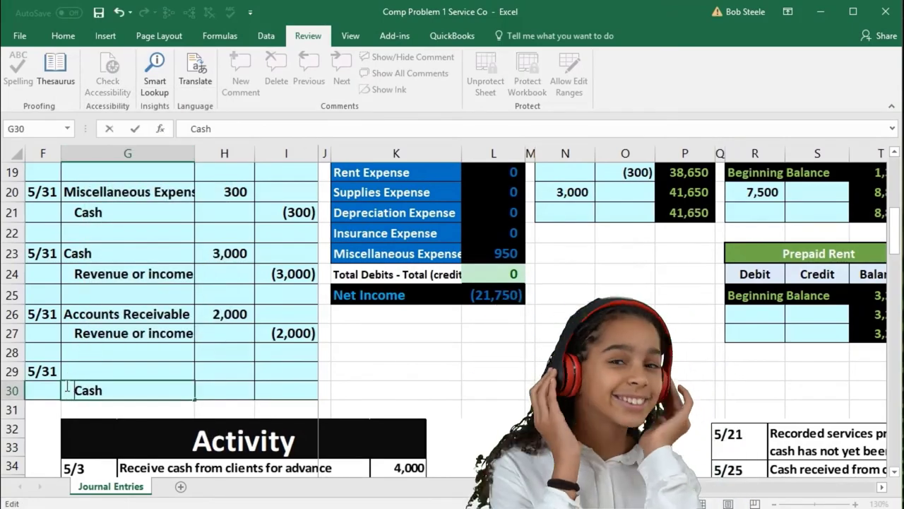
key("Return")
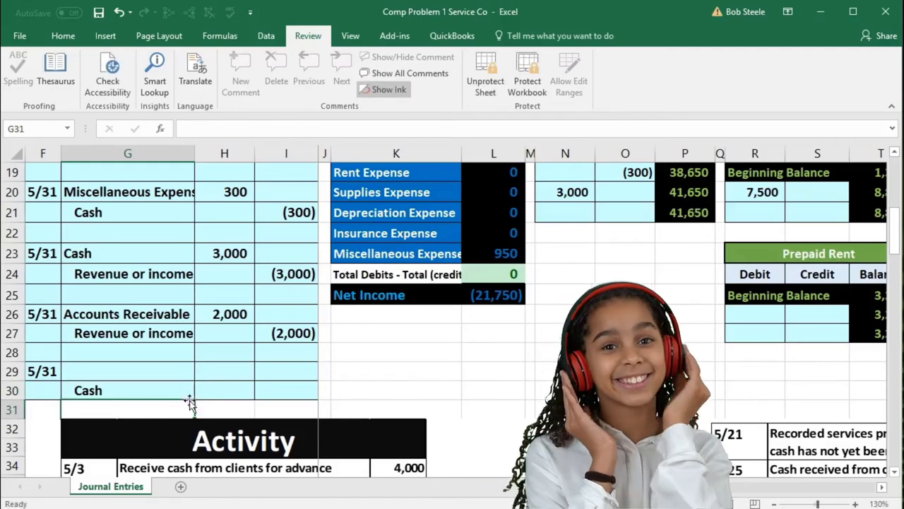
Enter the 5/31 Cash credit of -10000 in I30 of the journal
left_click(277, 393)
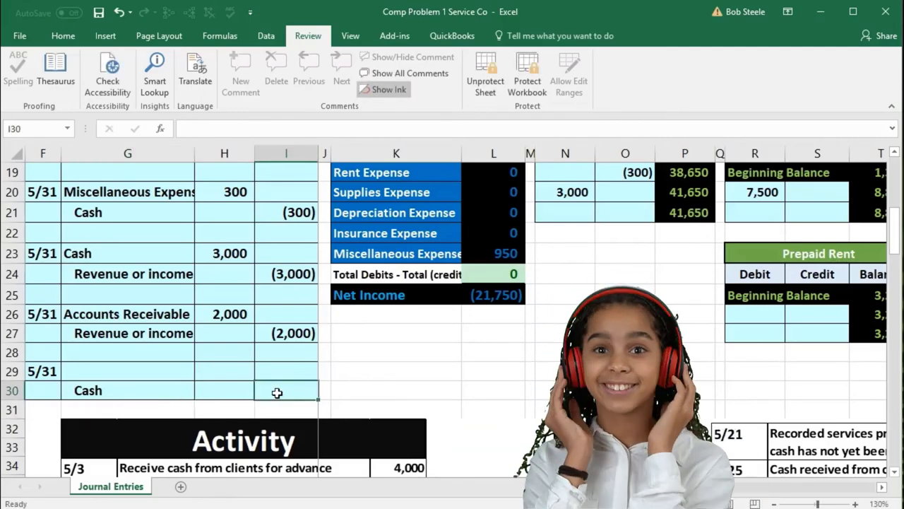
type("-")
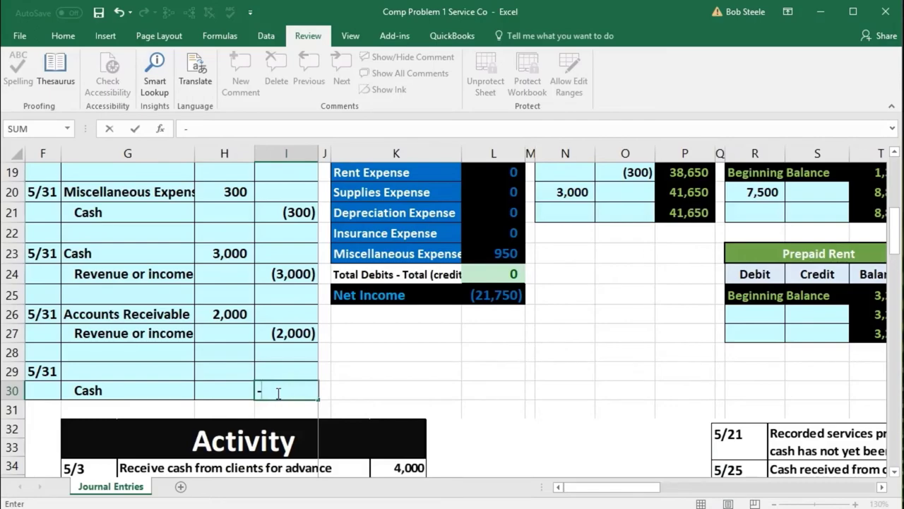
type("1000")
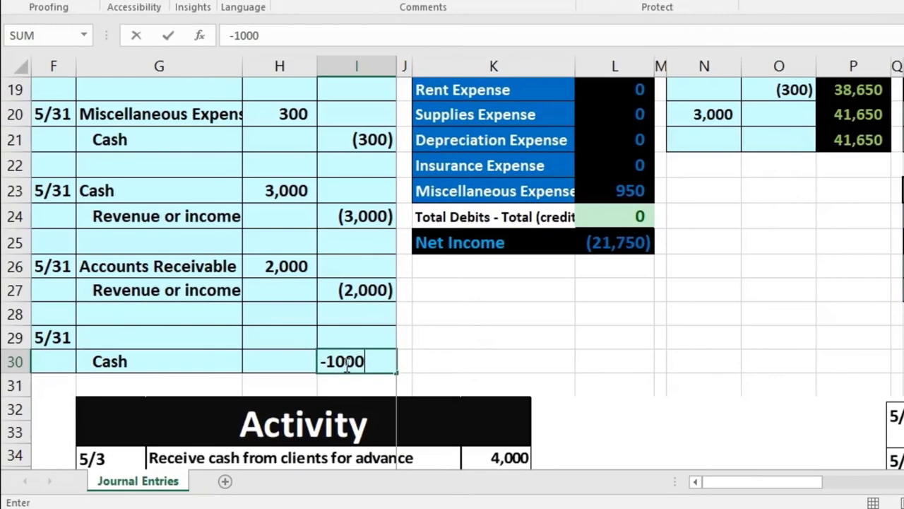
type("0")
key("Return")
Set the matching debit in H29 with a formula that takes the negative of I30
key("Up")
key("Up")
key("Left")
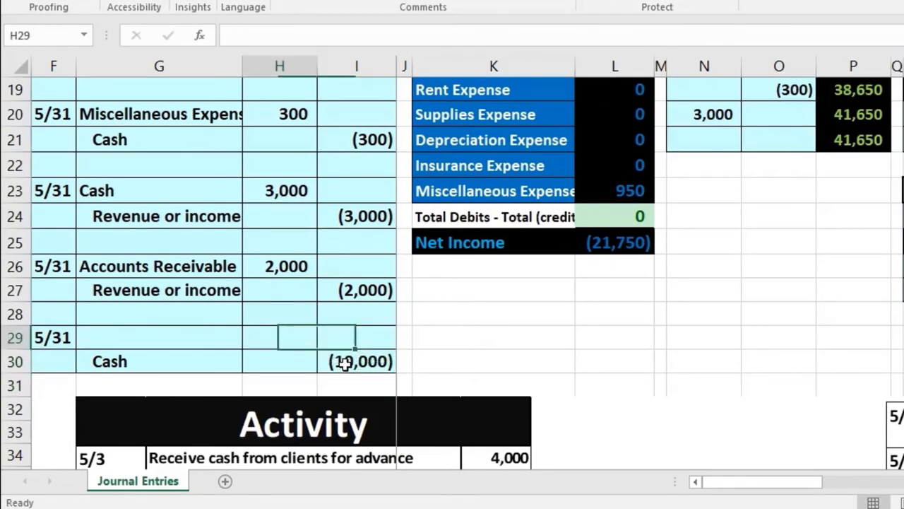
type("-")
key("Down")
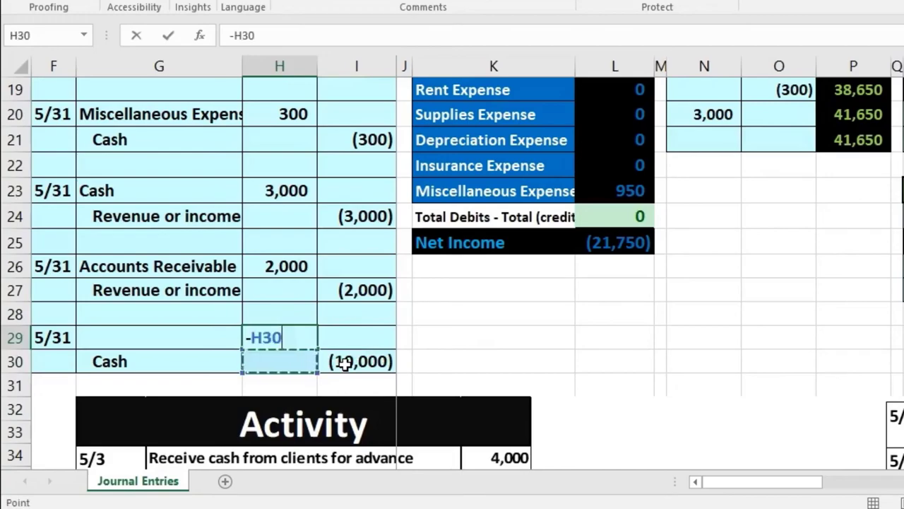
key("Right")
key("Return")
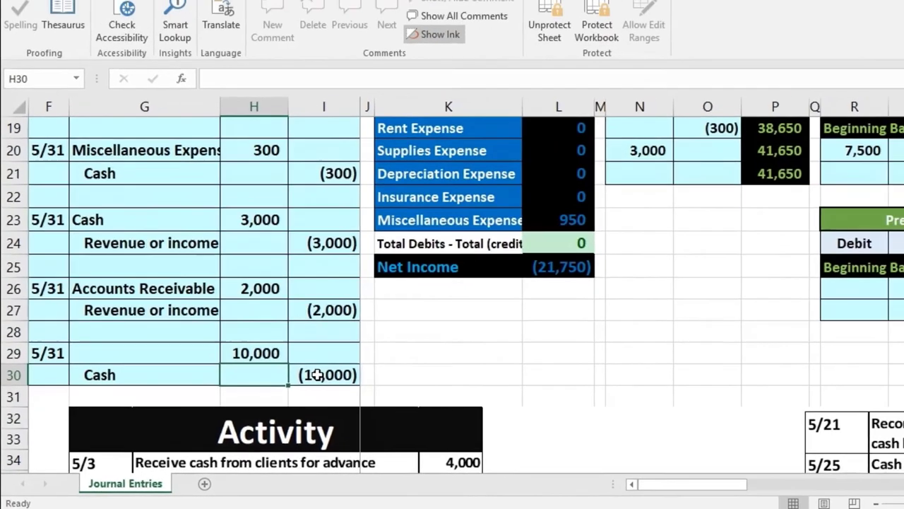
Enter Draws as the debit account in G29 by copying its name from K16 as values only
scroll(339, 364, "up", 4)
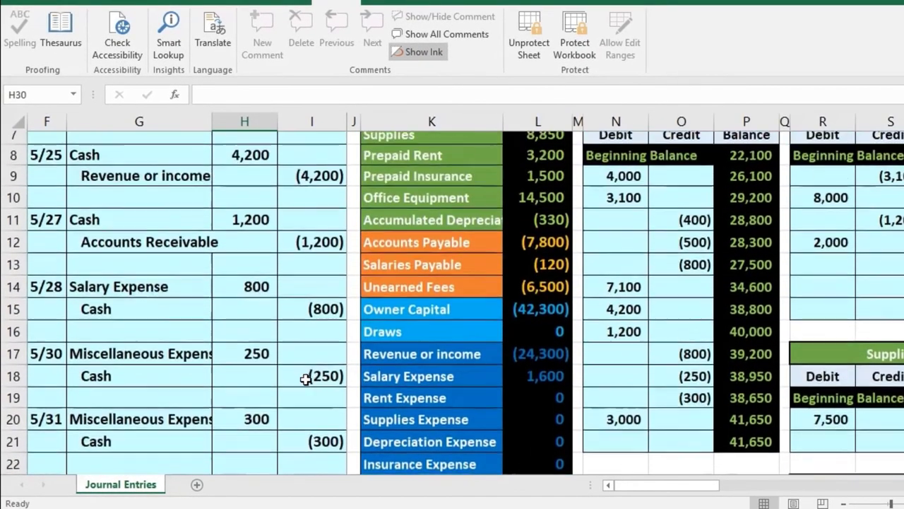
scroll(305, 378, "up", 2)
scroll(305, 379, "down", 1)
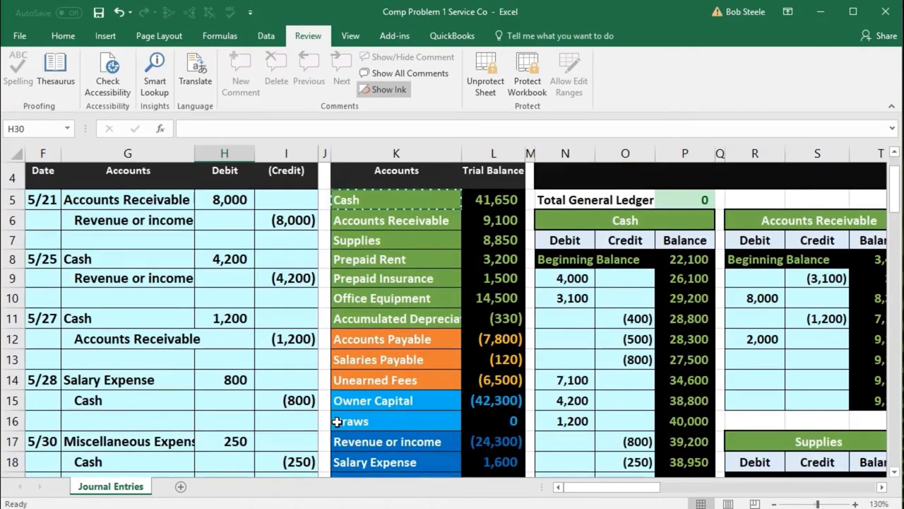
left_click(367, 421)
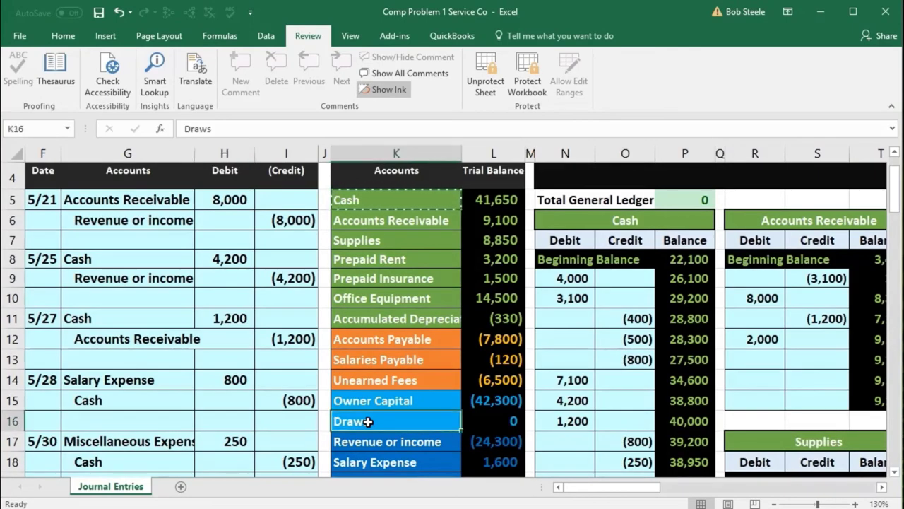
scroll(380, 385, "down", 1)
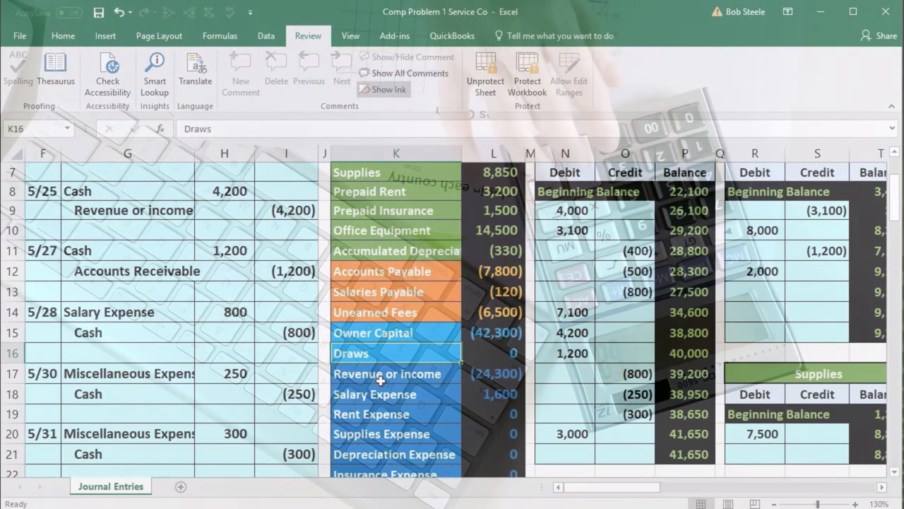
right_click(382, 353)
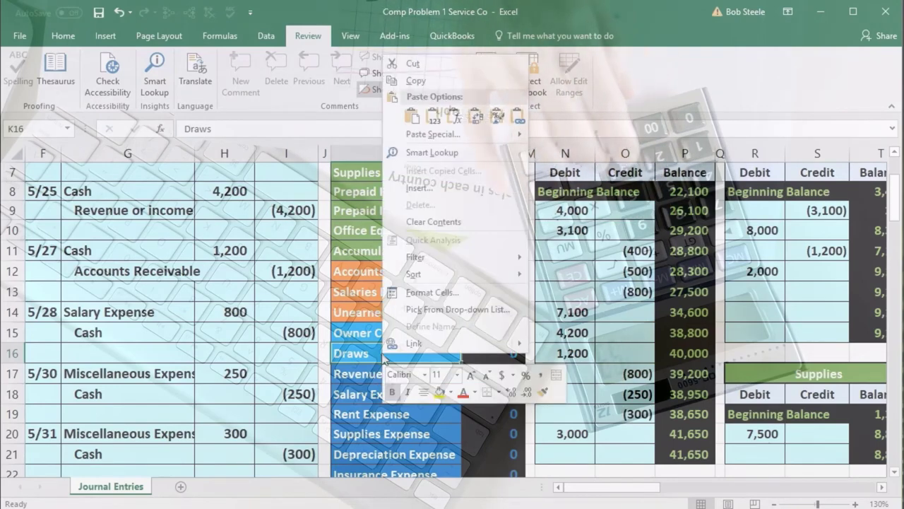
left_click(415, 80)
scroll(137, 417, "down", 3)
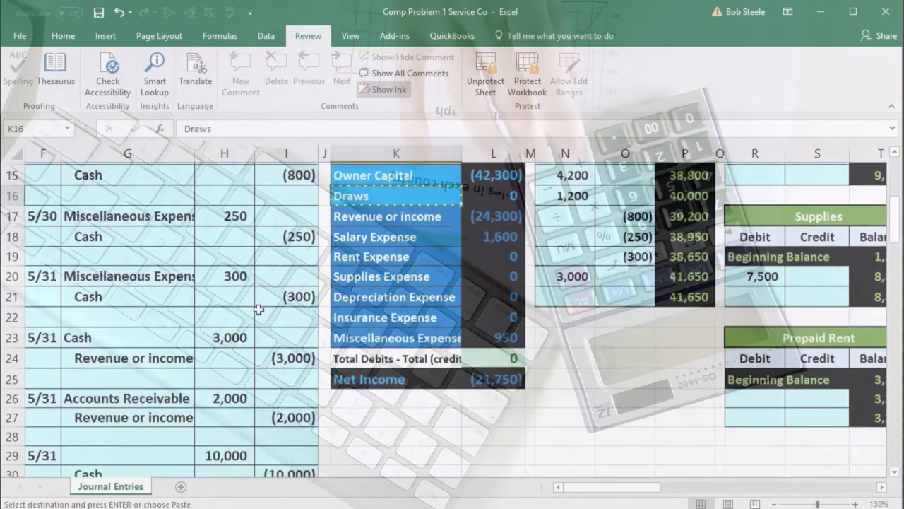
left_click(116, 427)
scroll(115, 427, "down", 1)
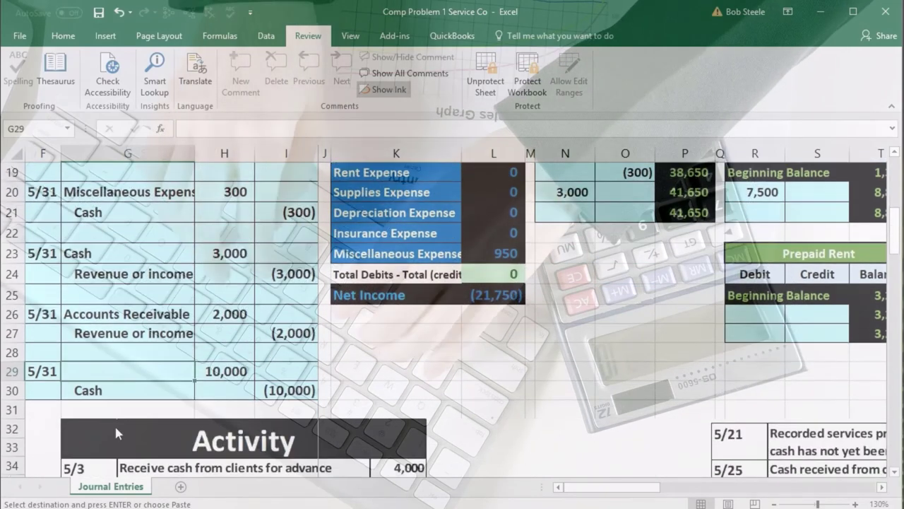
right_click(107, 368)
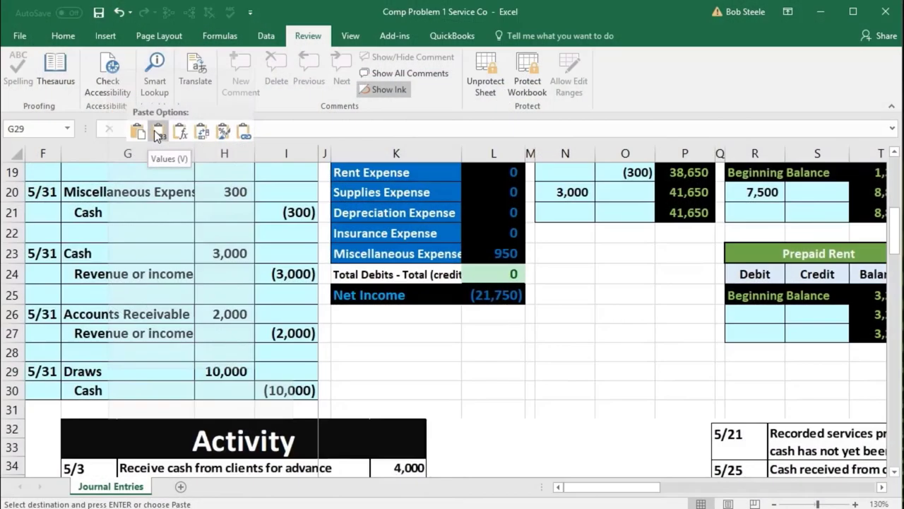
left_click(158, 132)
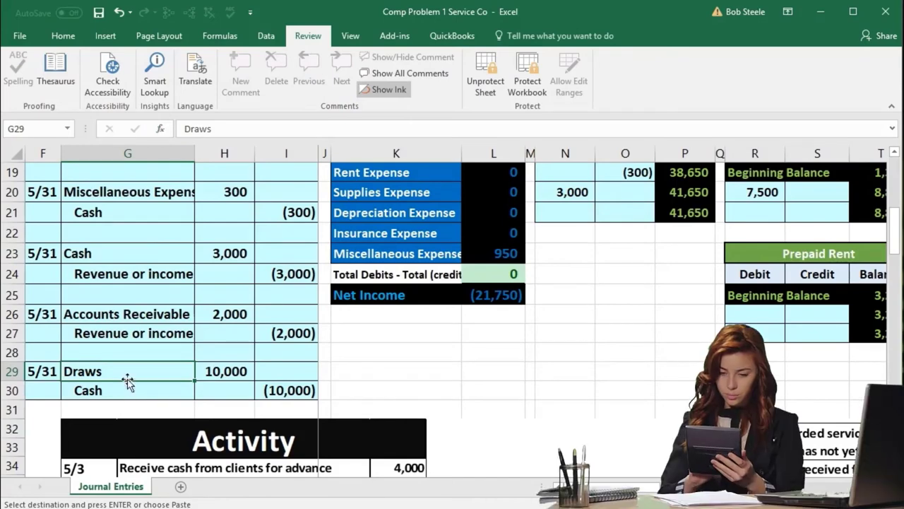
Review the Cash credit line in row 30 and the Owner Capital and Draws accounts in the trial balance
left_click_drag(183, 391, 273, 394)
scroll(355, 400, "up", 2)
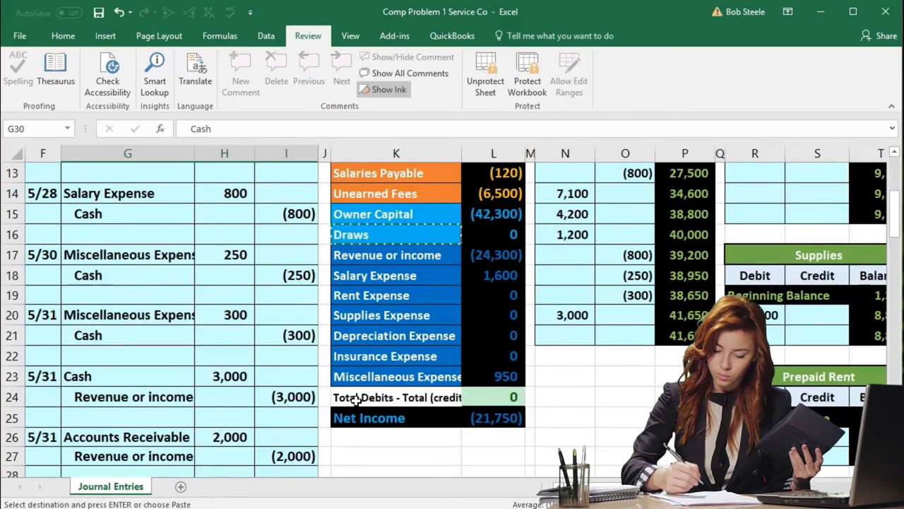
scroll(354, 400, "up", 2)
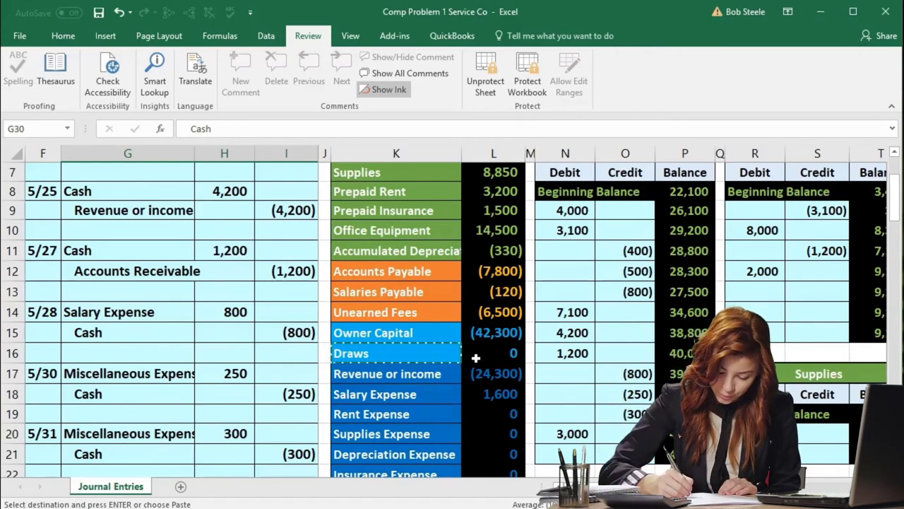
left_click(489, 337)
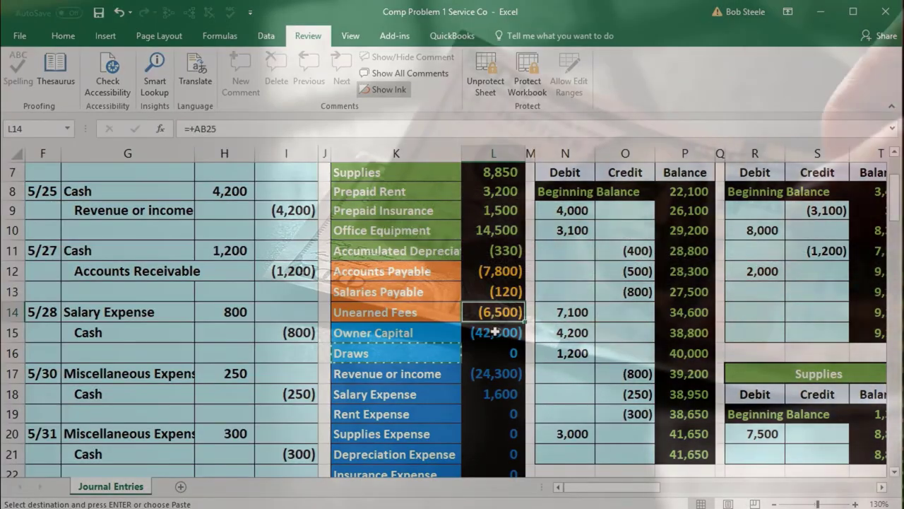
left_click(495, 332)
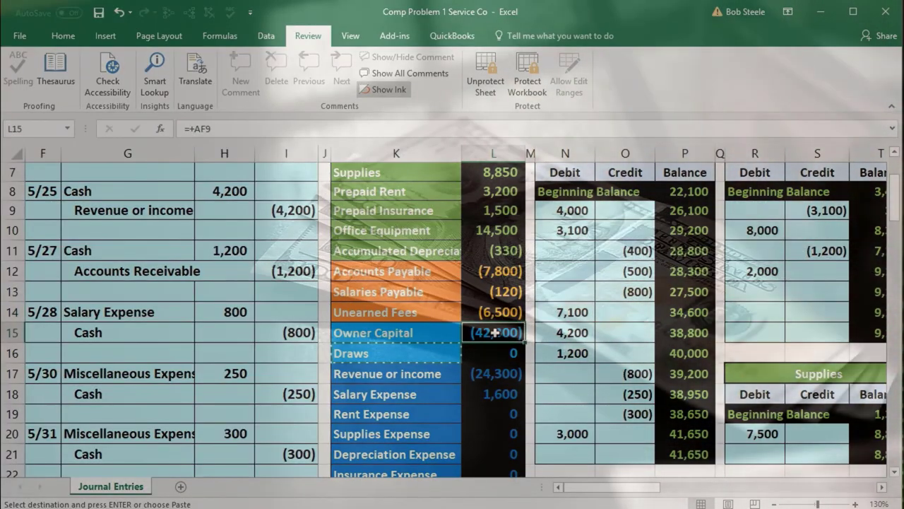
left_click(428, 360)
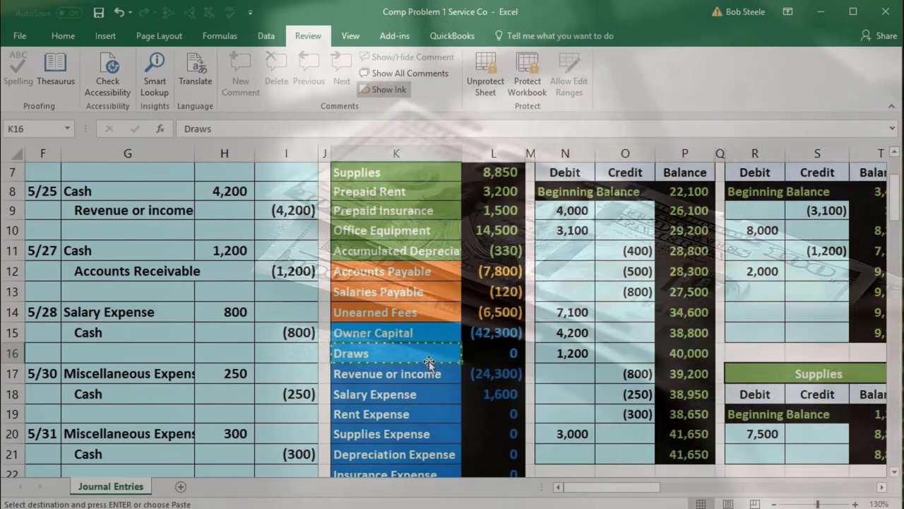
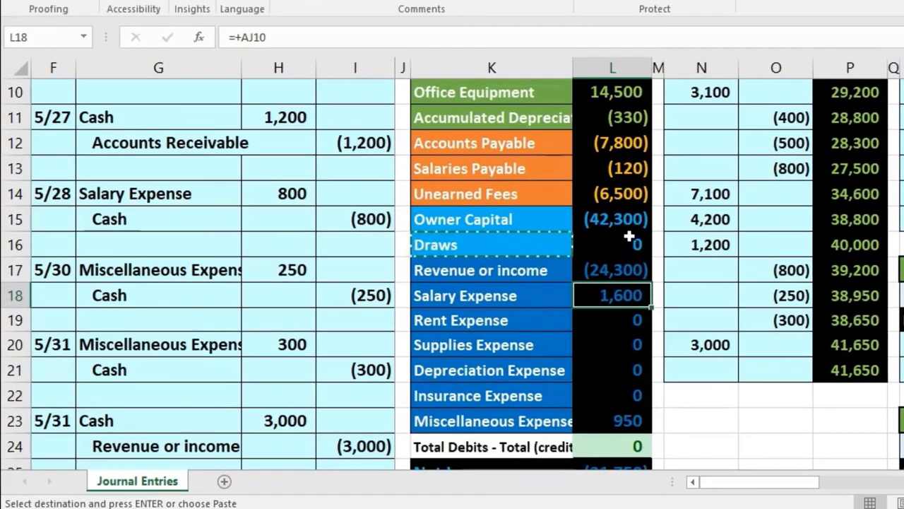
Check the sum of the equity, revenue and expense balances in L15:L23, the Draws account and the Net Income formula in L25
left_click(507, 277)
left_click_drag(628, 222, 624, 347)
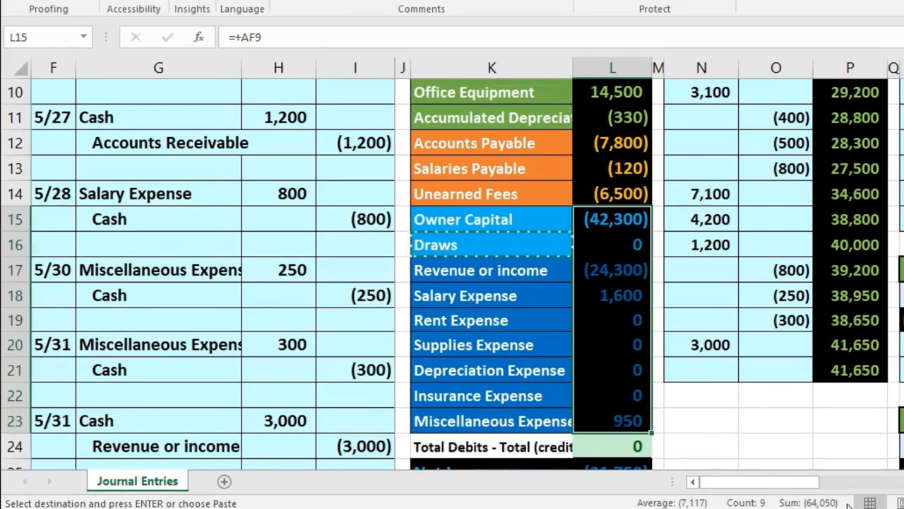
left_click(628, 340)
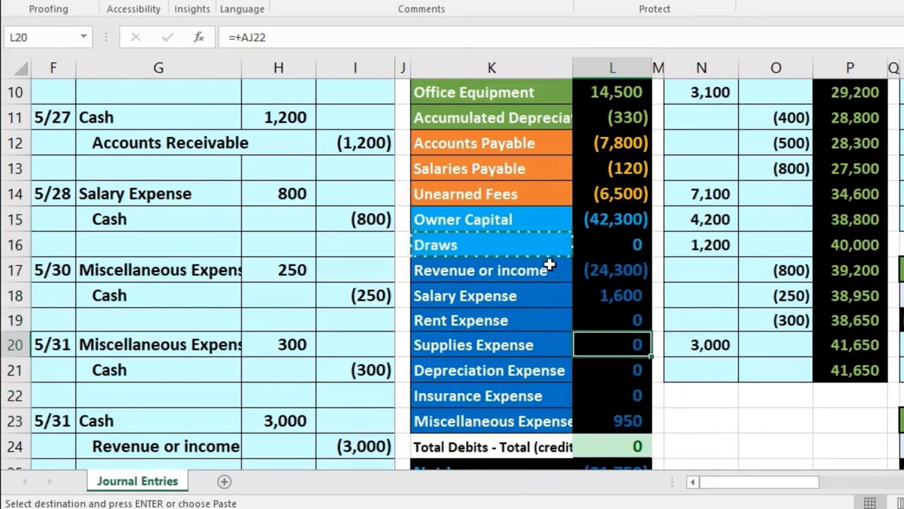
left_click(536, 248)
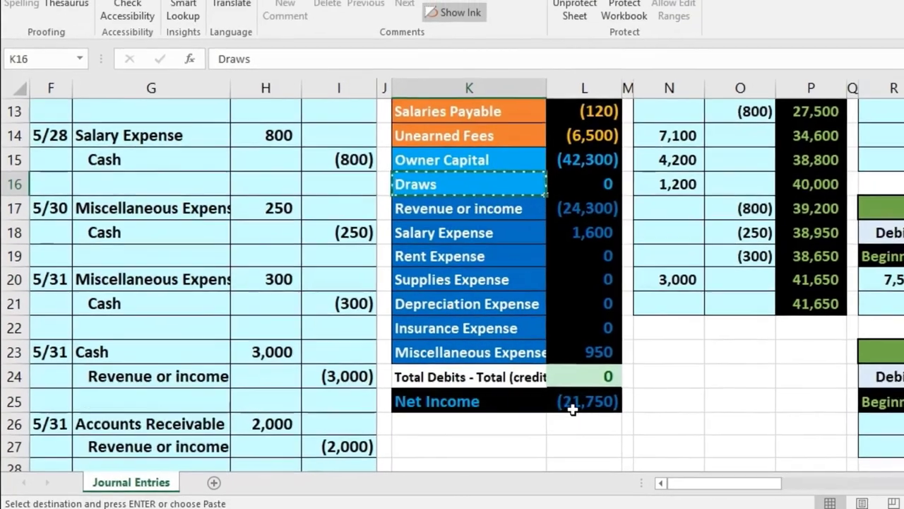
double_click(610, 469)
key("Return")
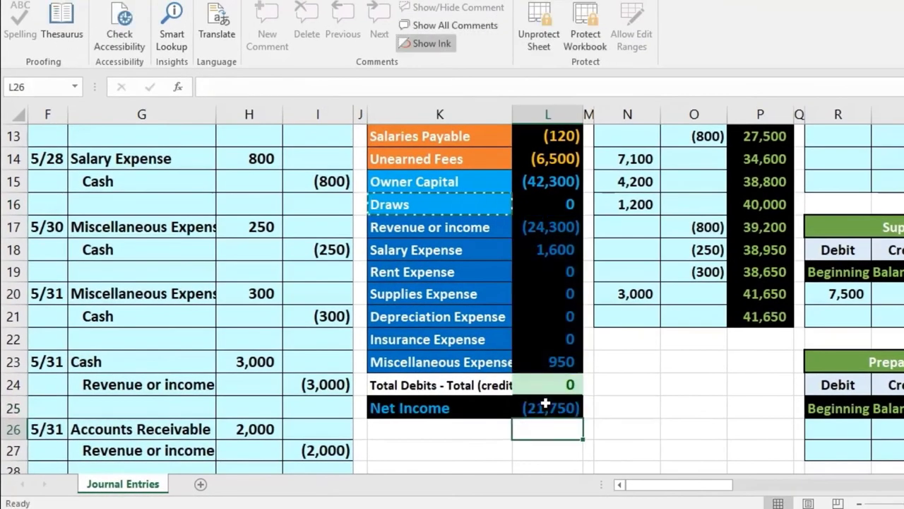
Compare the Draws debit in G29:H29 of the journal with the Draws line in K16:L16 of the trial balance
scroll(375, 388, "down", 3)
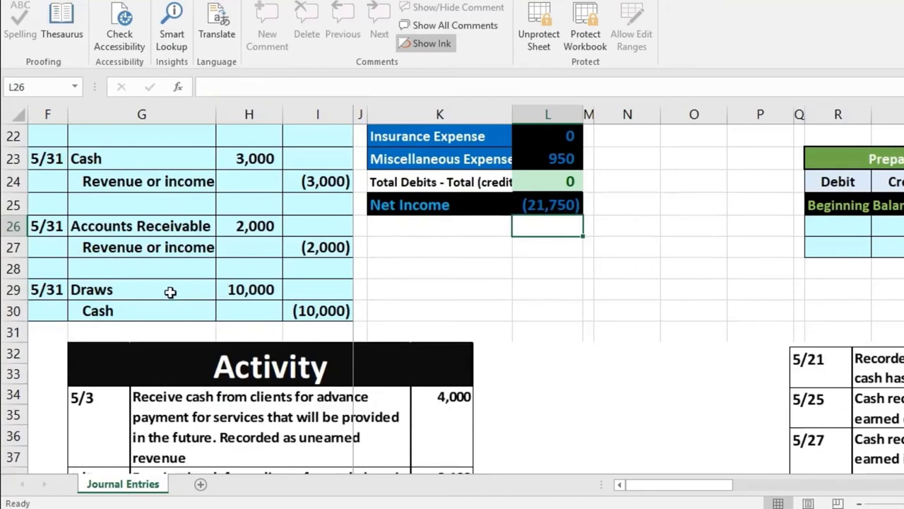
left_click_drag(170, 292, 228, 291)
scroll(236, 309, "up", 5)
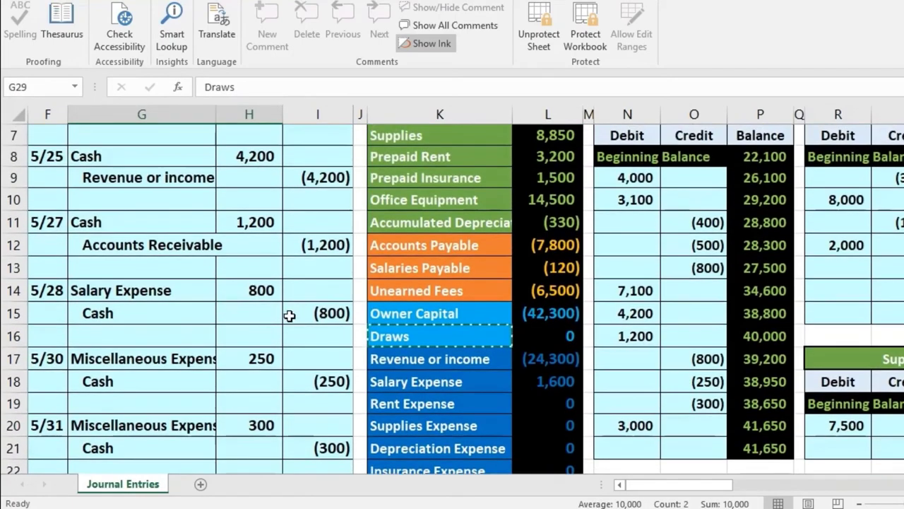
left_click_drag(382, 336, 539, 337)
scroll(537, 368, "up", 1)
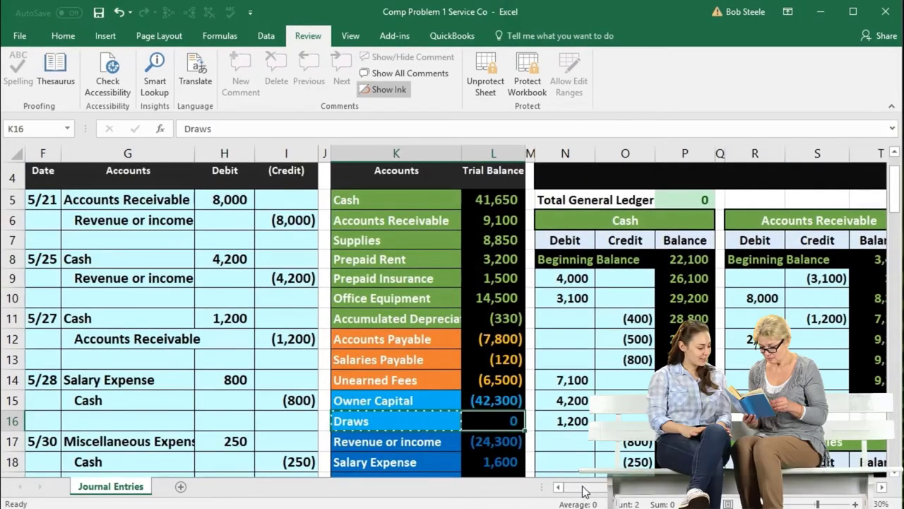
Post the owner's draw to the Draws ledger account by linking its debit cell AD14 to the journal's Draws debit with =H29
left_click_drag(583, 491, 772, 503)
scroll(443, 319, "down", 4)
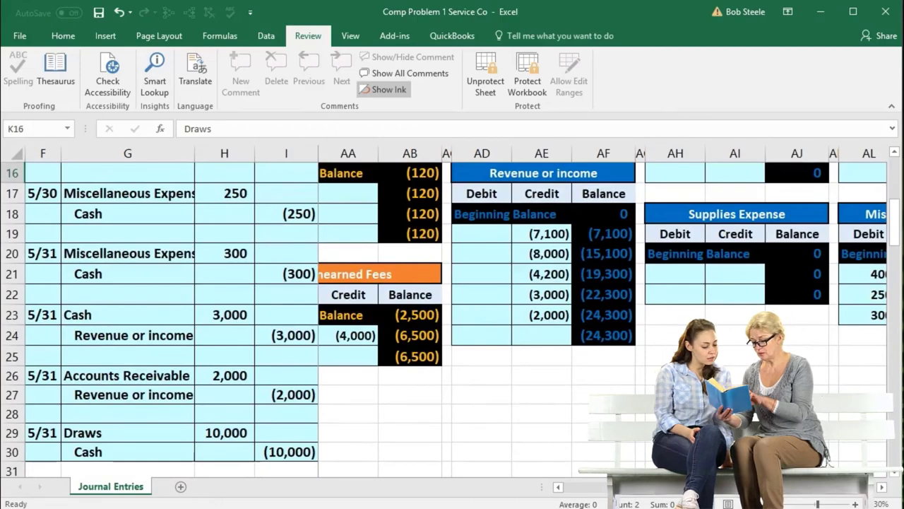
scroll(443, 319, "down", 1)
scroll(444, 318, "up", 1)
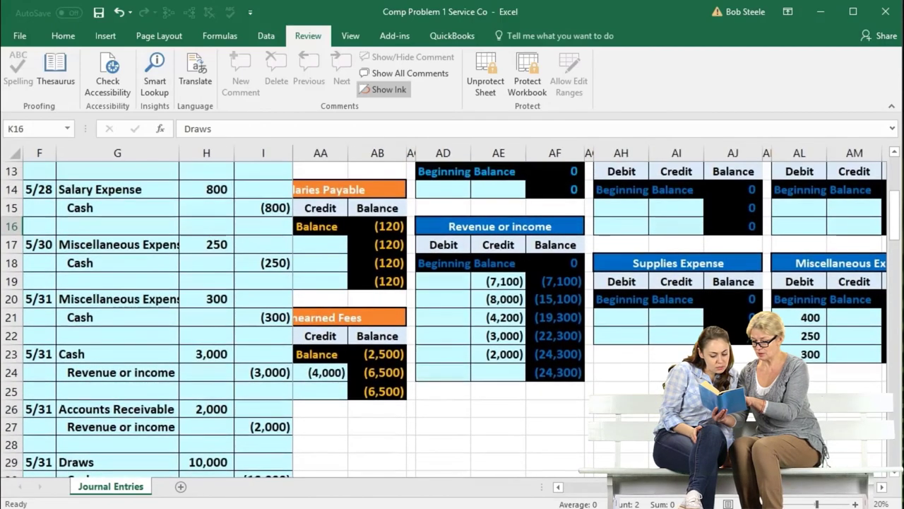
scroll(632, 446, "down", 1)
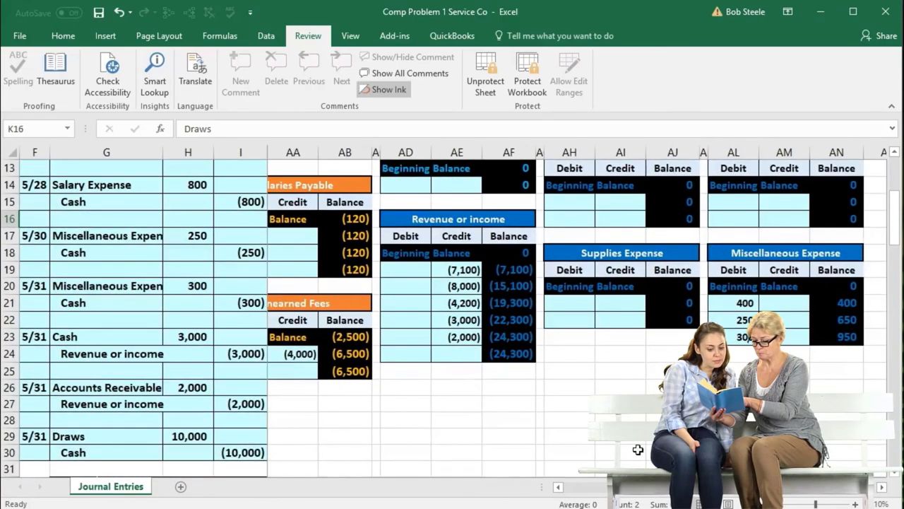
scroll(632, 447, "up", 1)
scroll(632, 447, "down", 1)
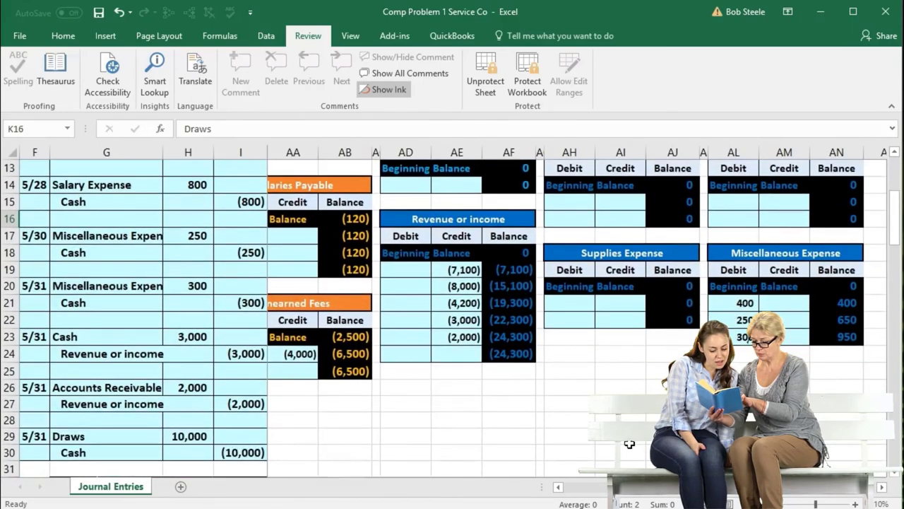
scroll(630, 444, "up", 1)
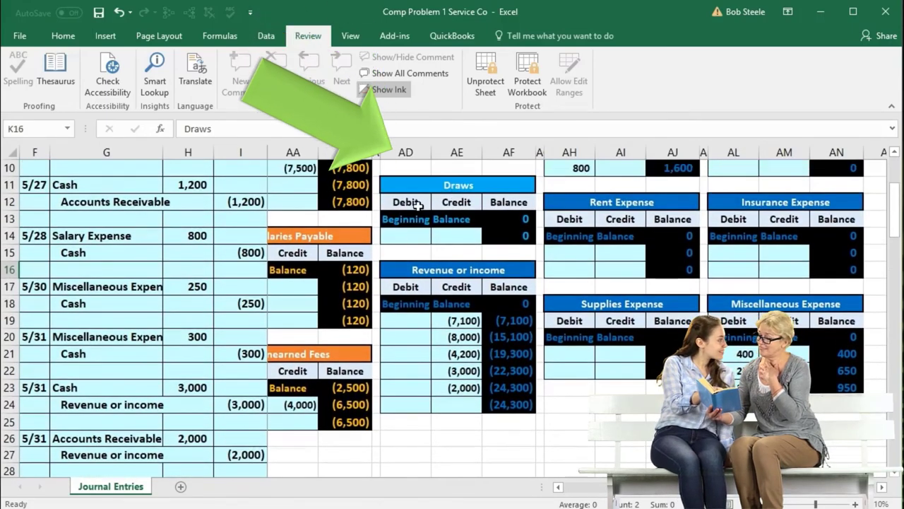
left_click(407, 235)
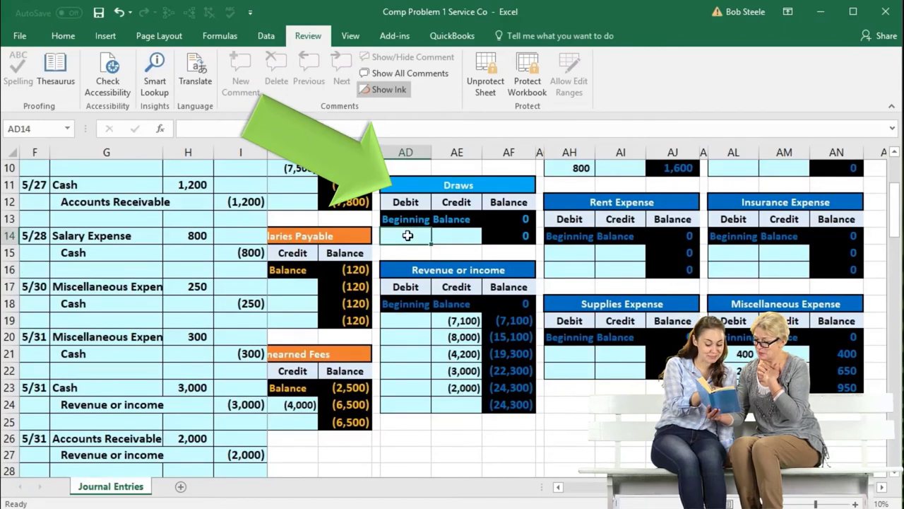
scroll(407, 235, "down", 1)
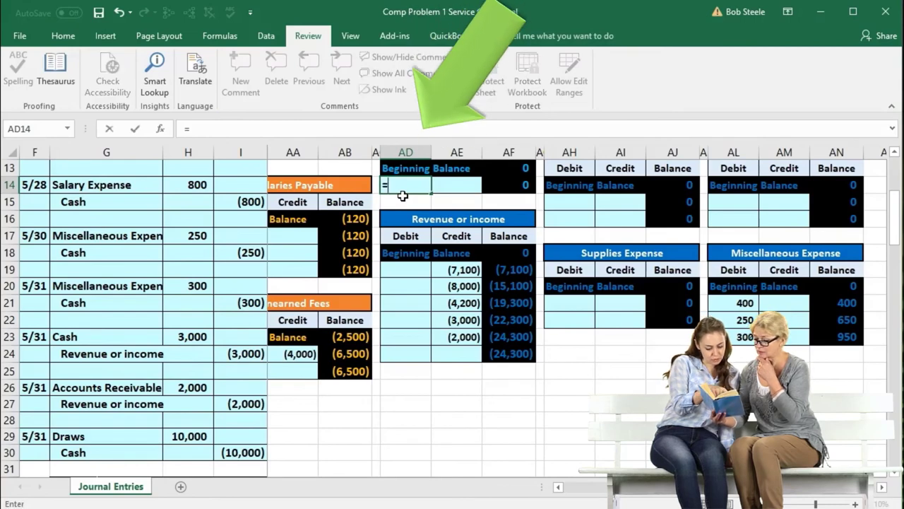
type("=")
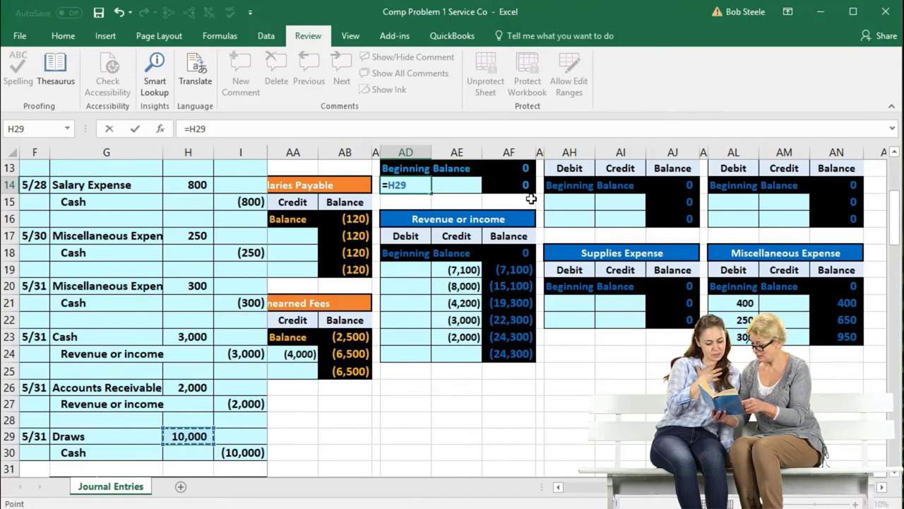
key("Return")
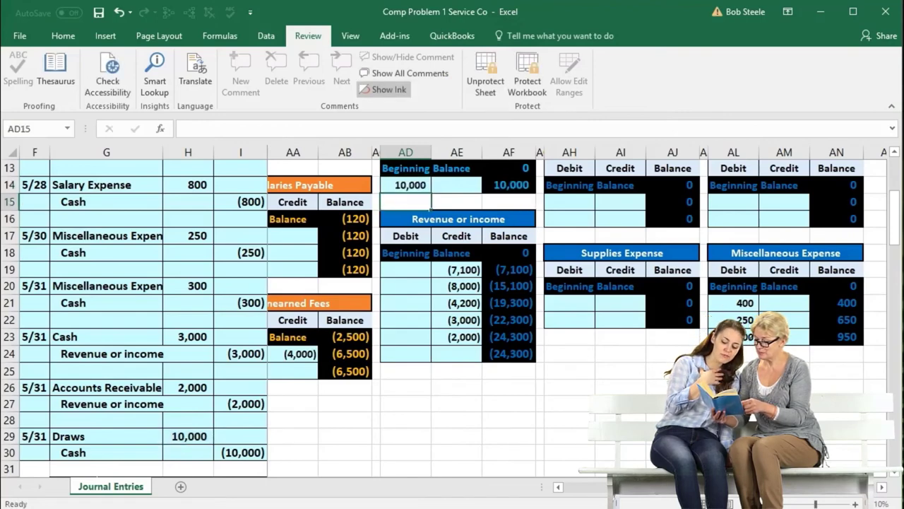
Check the Draws balance in L16, the debits-minus-credits total in L24 and the Net Income formula in L25 of the trial balance
scroll(443, 311, "up", 2, "ctrl")
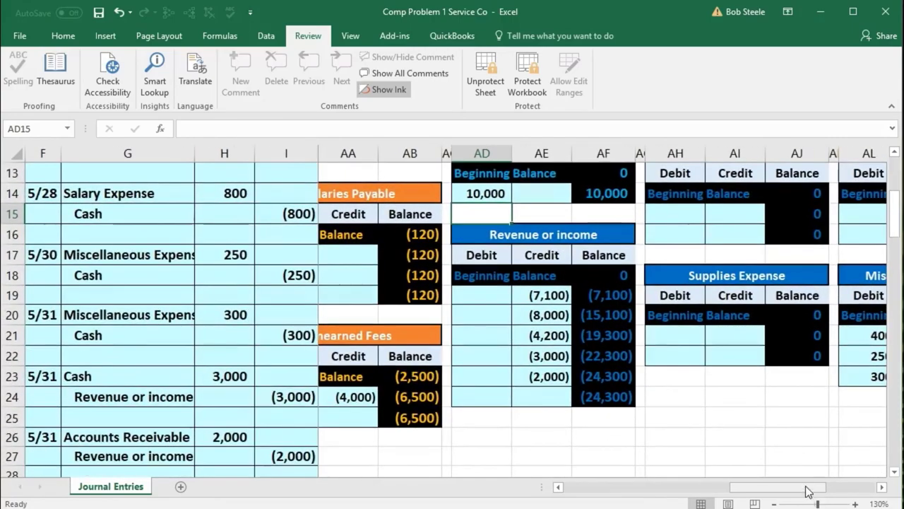
left_click_drag(809, 491, 650, 492)
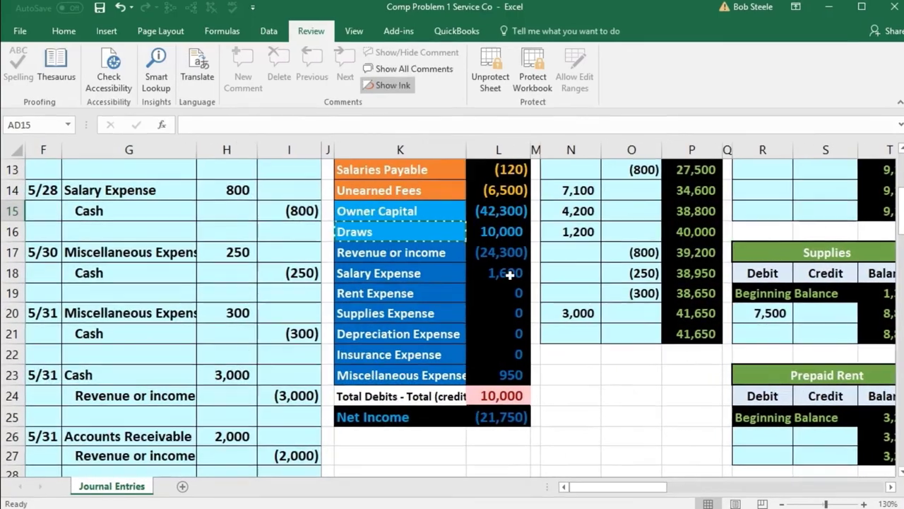
left_click(498, 231)
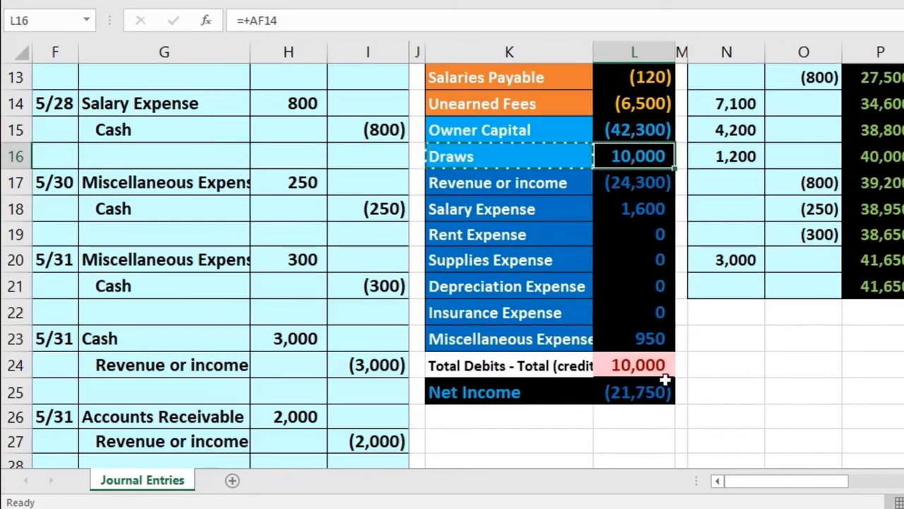
left_click(658, 373)
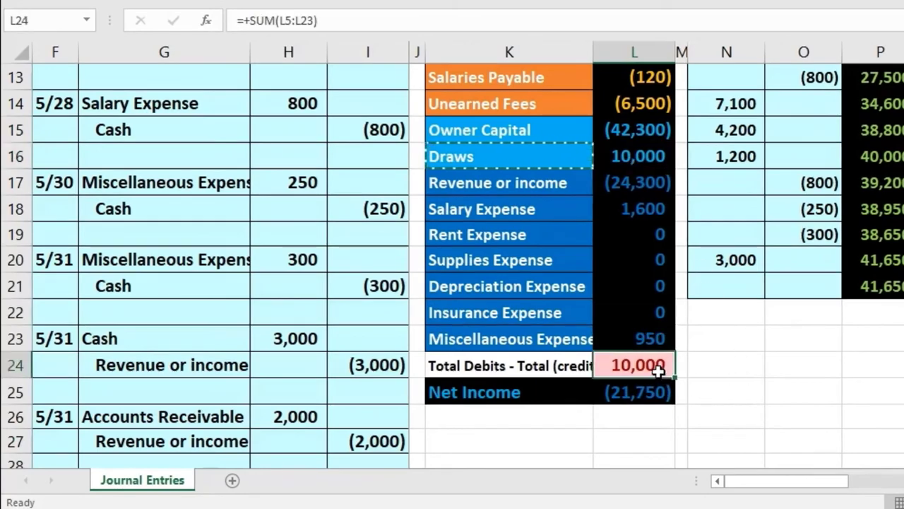
double_click(659, 394)
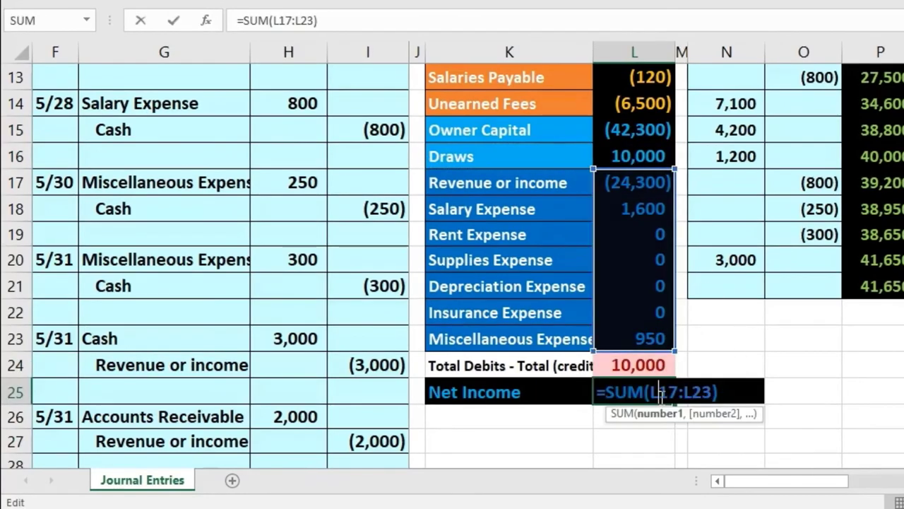
key("Return")
Post the credit side of the draw to the Cash ledger account by linking O21 to the journal's Cash credit with =I30
scroll(660, 398, "down", 2)
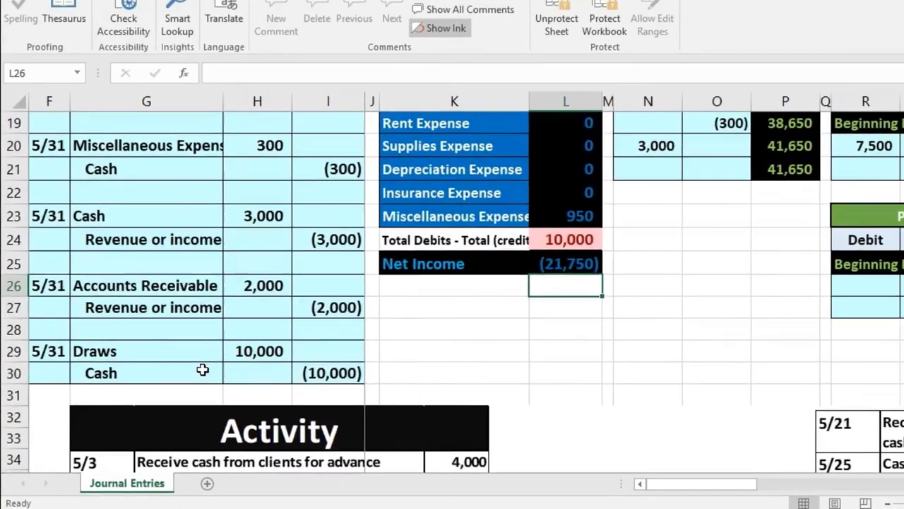
left_click_drag(227, 353, 329, 361)
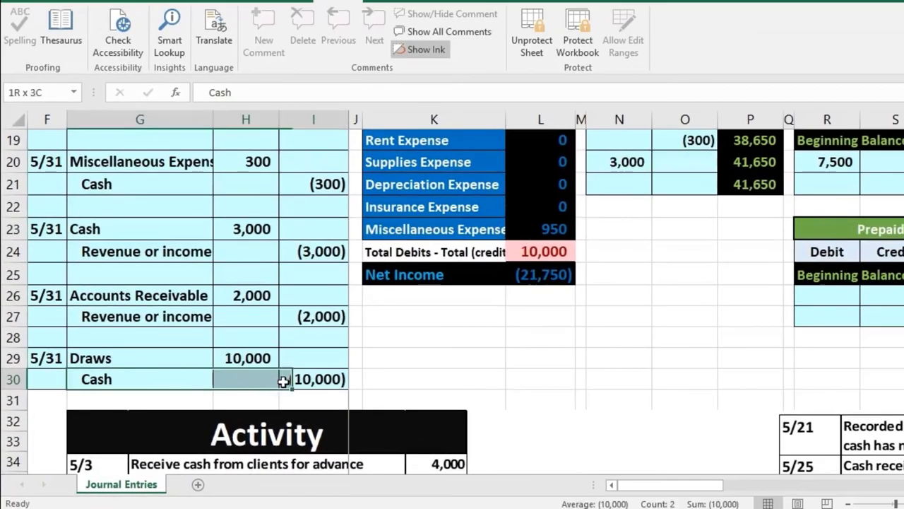
scroll(304, 382, "up", 5)
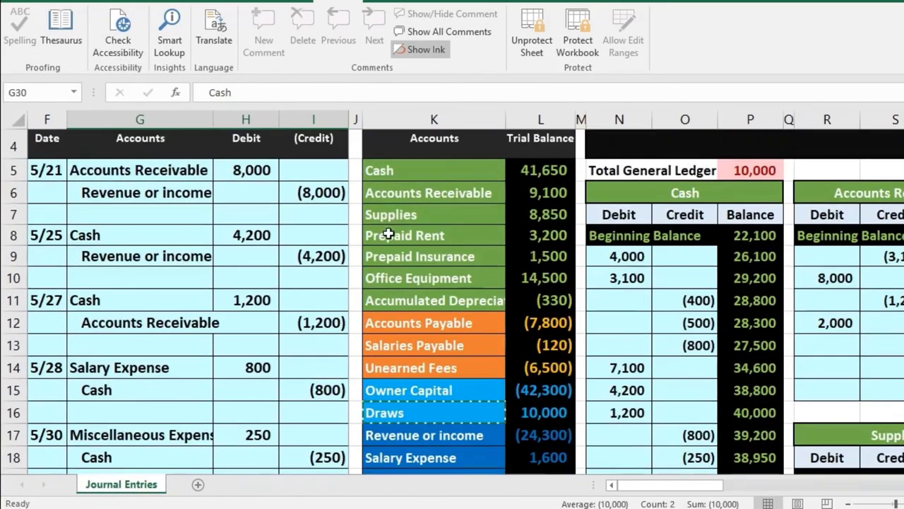
left_click(397, 168)
left_click(604, 208)
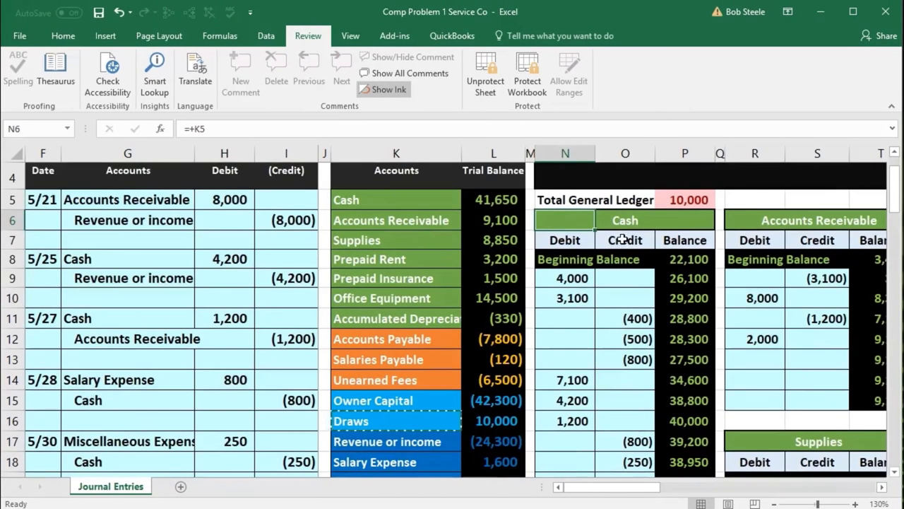
scroll(622, 240, "down", 3)
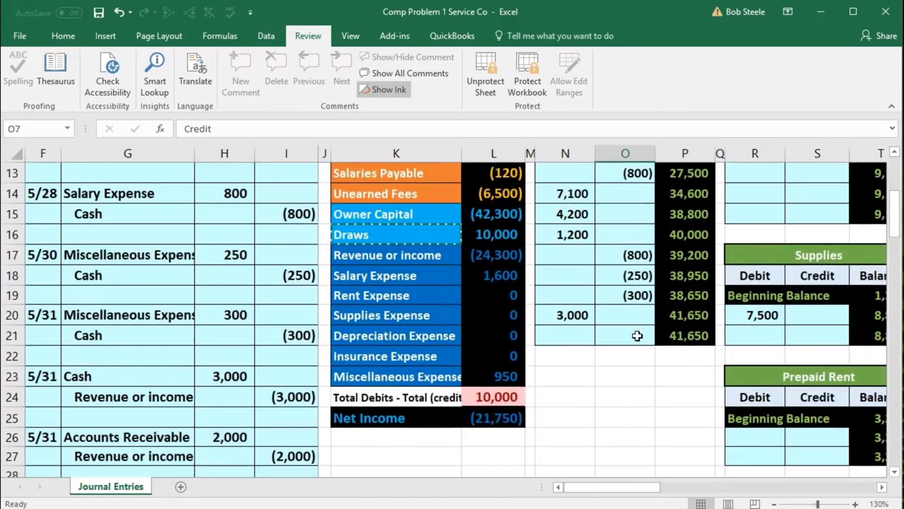
scroll(637, 337, "down", 2)
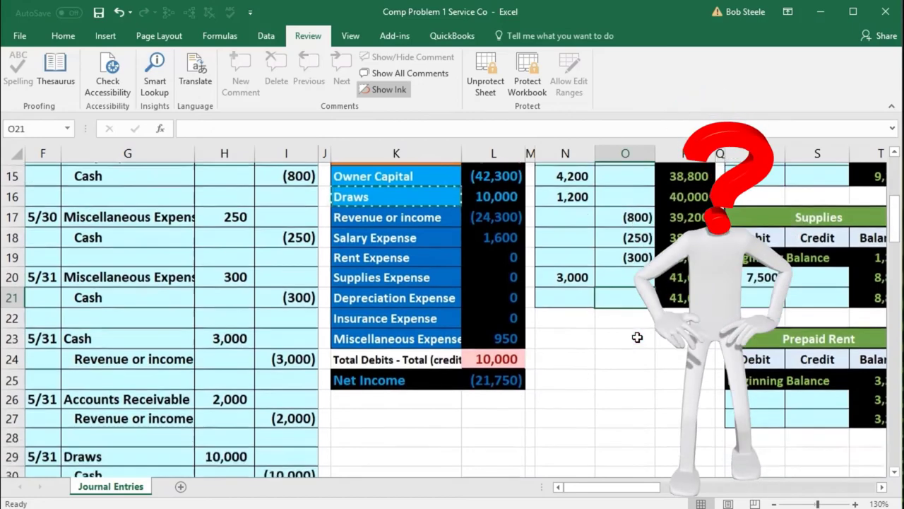
type("=")
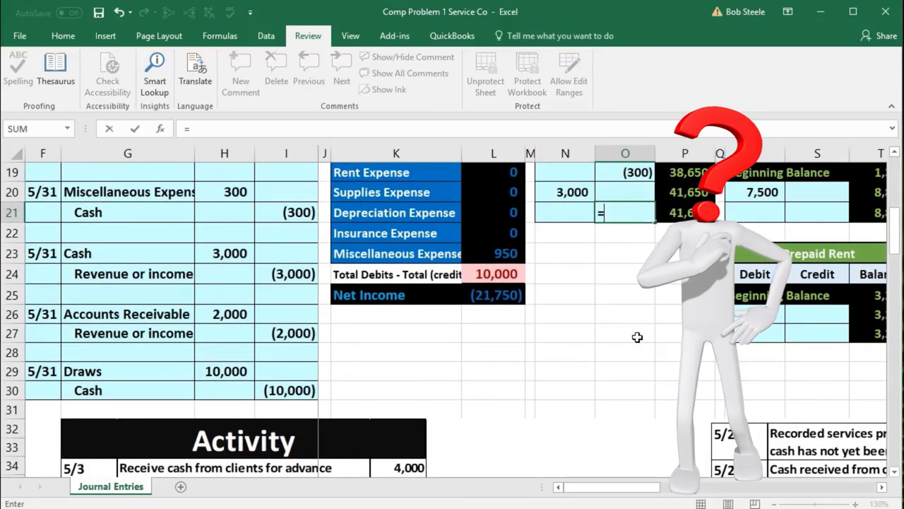
left_click(305, 386)
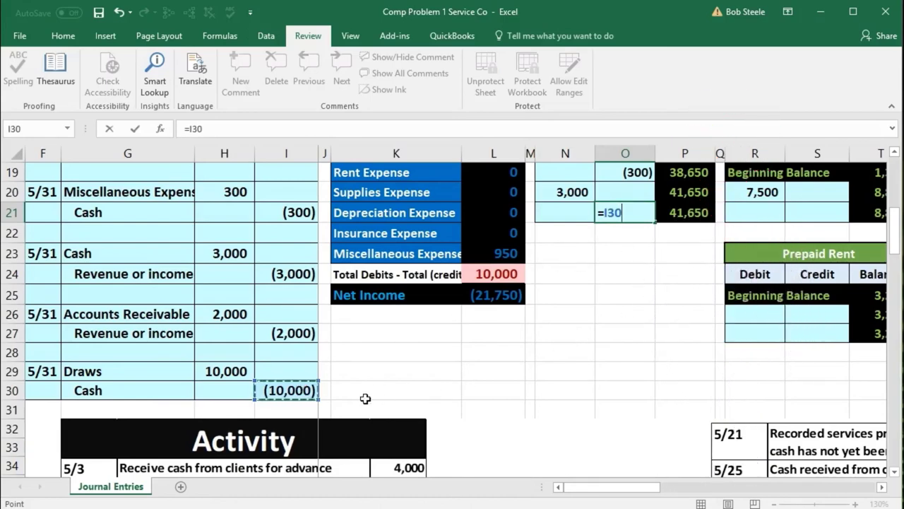
key("Return")
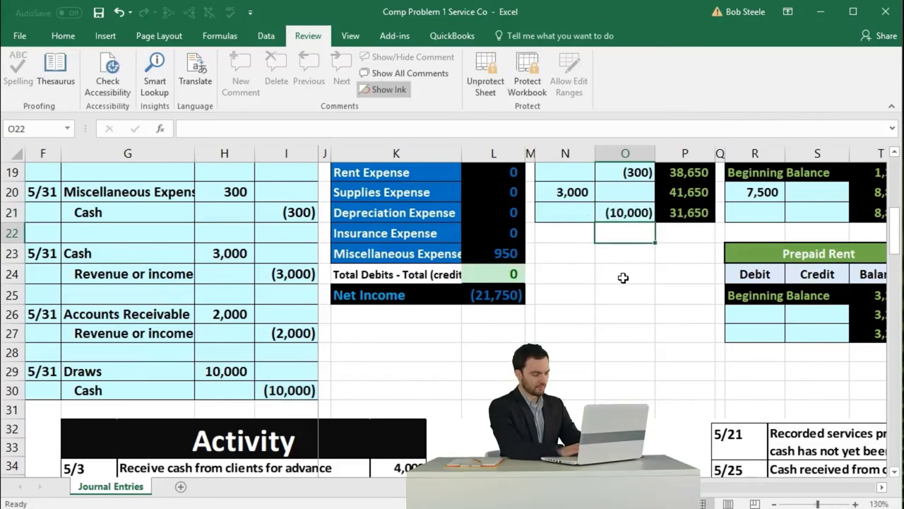
Review the Cash and Draws balances, the debits-minus-credits total in L24 and the accounting equation above the trial balance
scroll(623, 277, "up", 5)
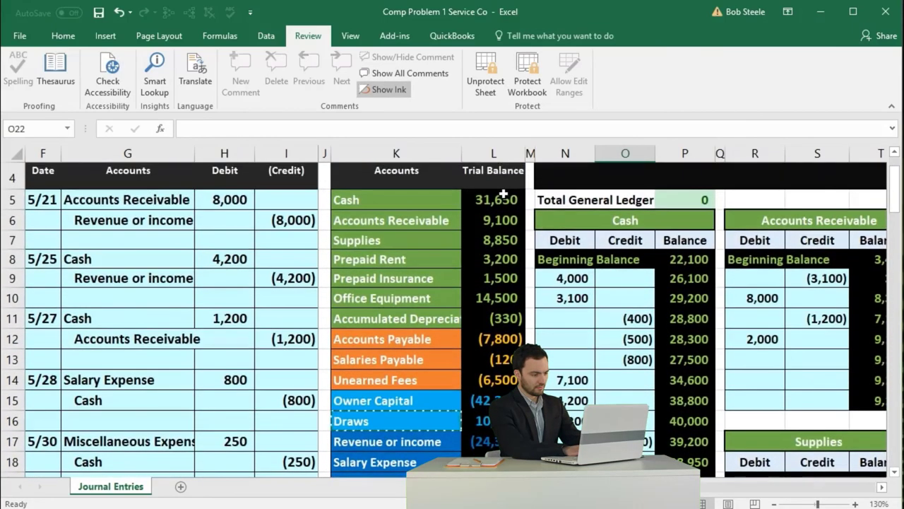
scroll(501, 191, "down", 3)
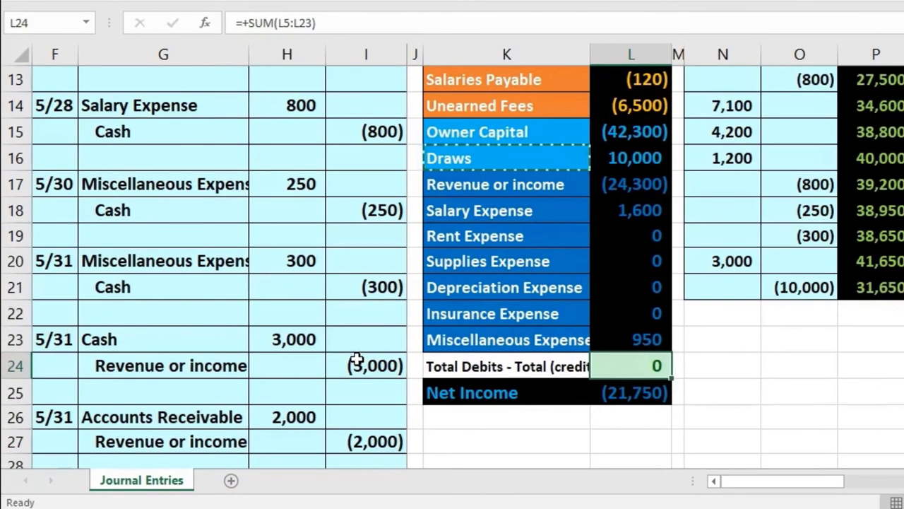
scroll(287, 367, "up", 4)
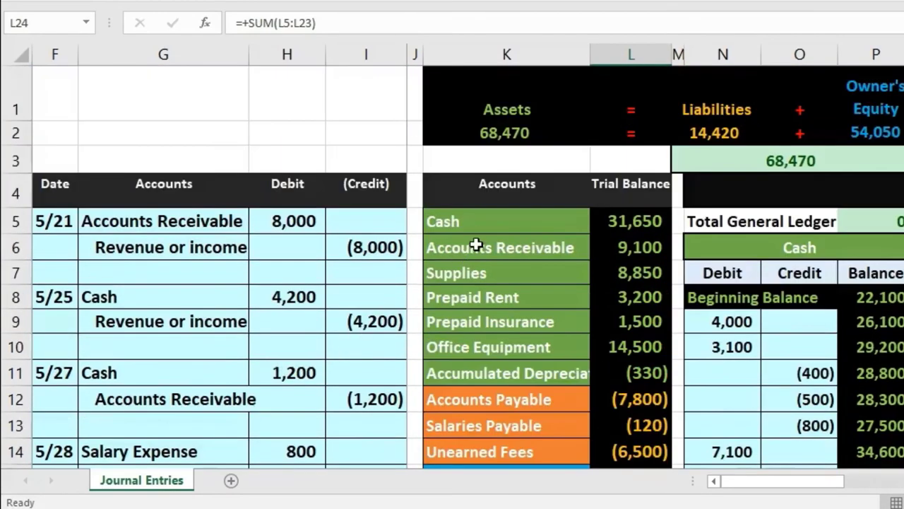
left_click(479, 221)
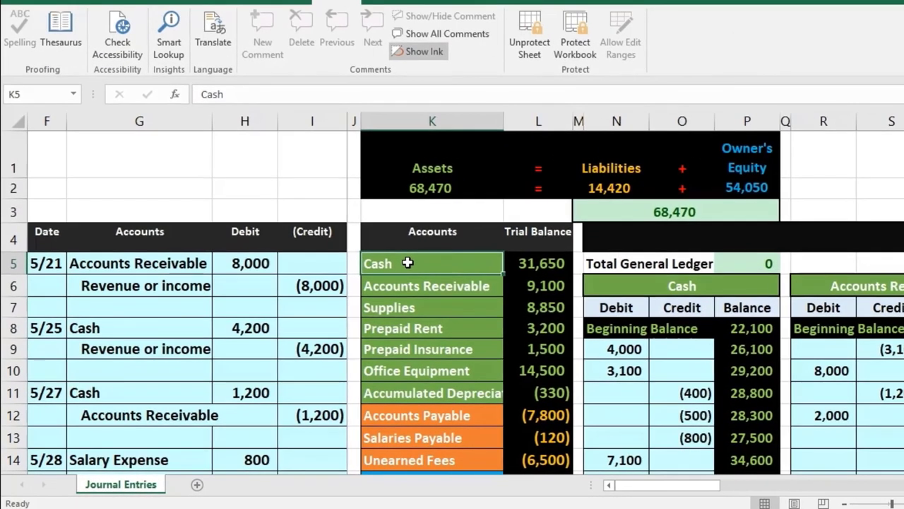
scroll(408, 263, "down", 1)
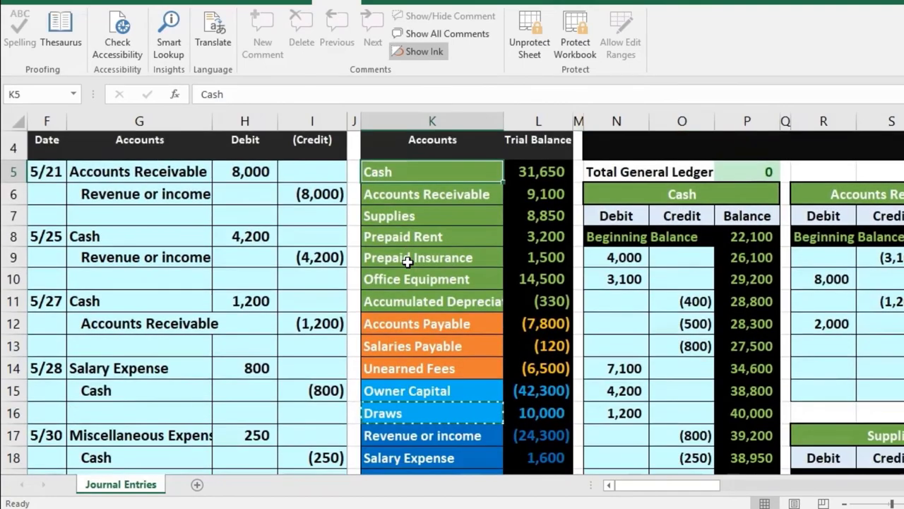
scroll(407, 262, "down", 2)
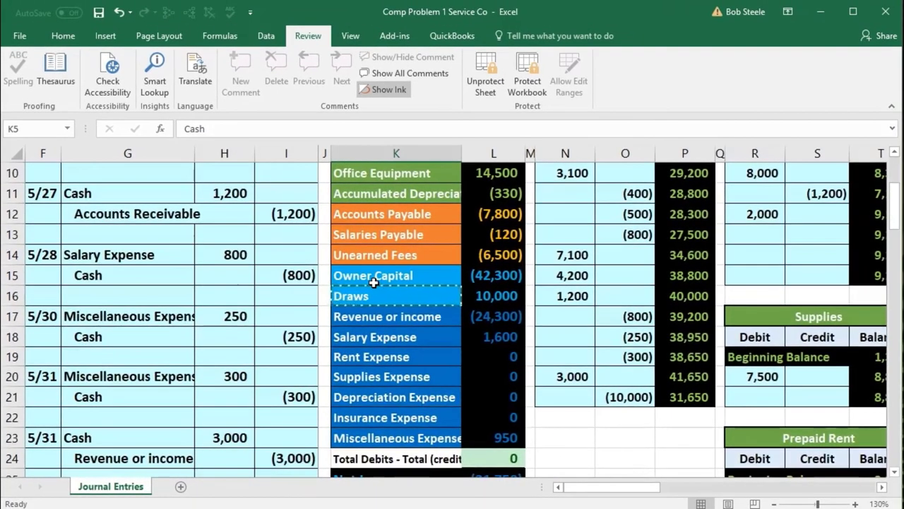
scroll(408, 263, "up", 1)
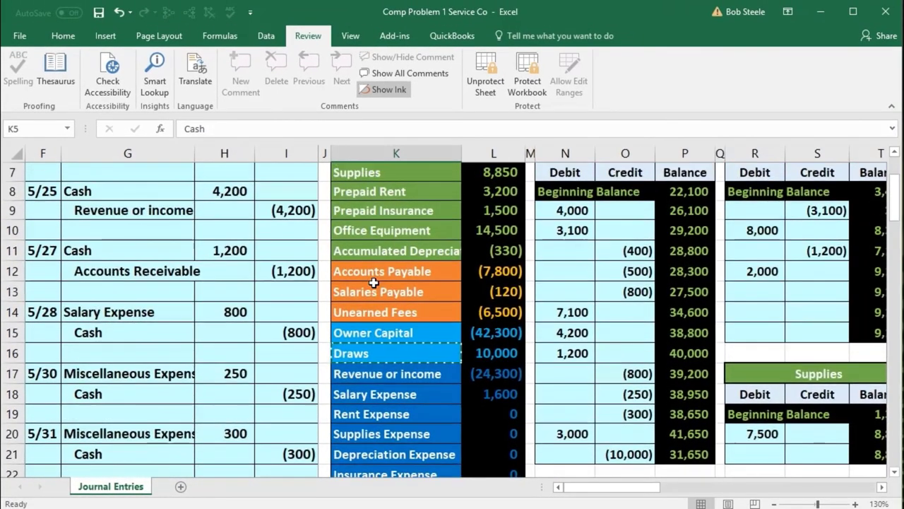
scroll(373, 282, "up", 2)
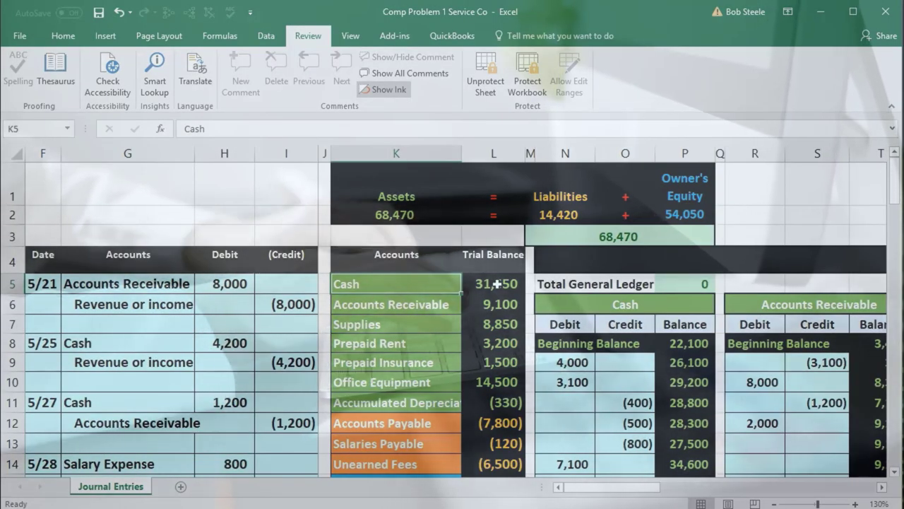
Check the sum of the asset balances in L5:L11 and of the liability balances in L12:L14 against the accounting equation
left_click_drag(498, 283, 497, 362)
left_click_drag(495, 397, 497, 401)
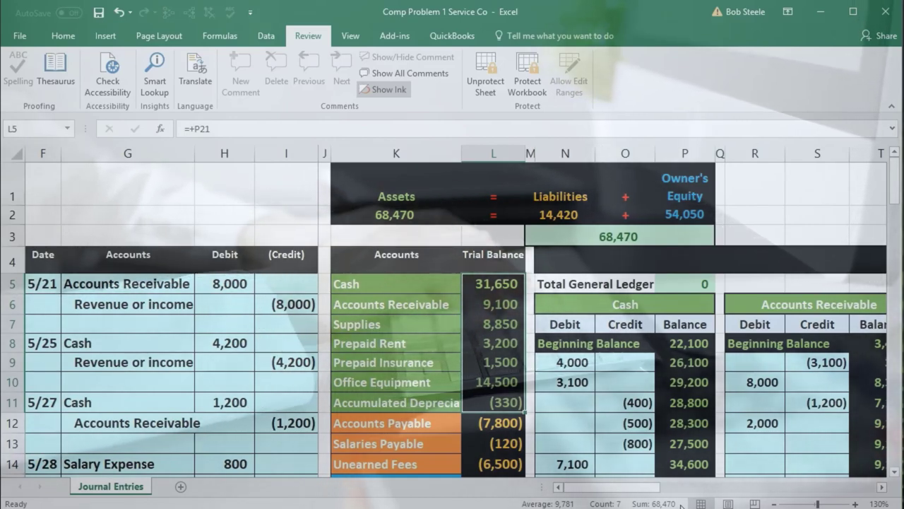
scroll(497, 297, "down", 2)
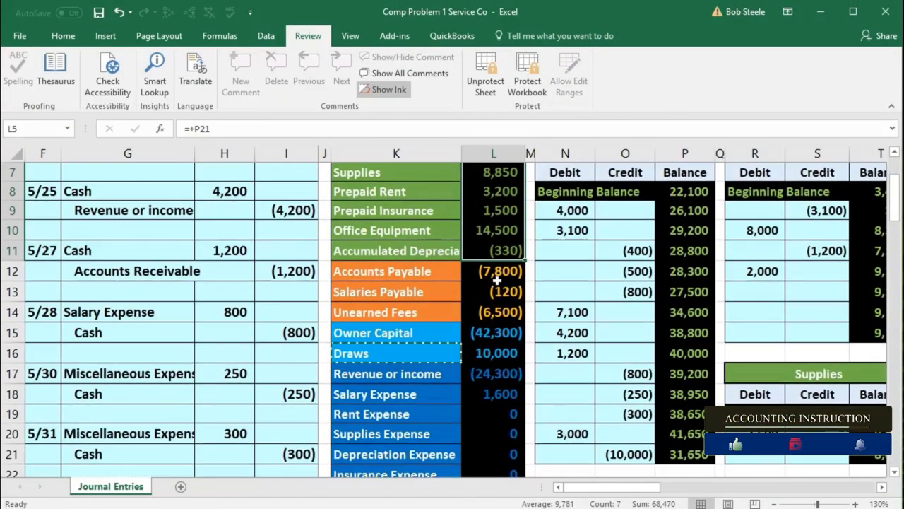
left_click_drag(498, 281, 496, 306)
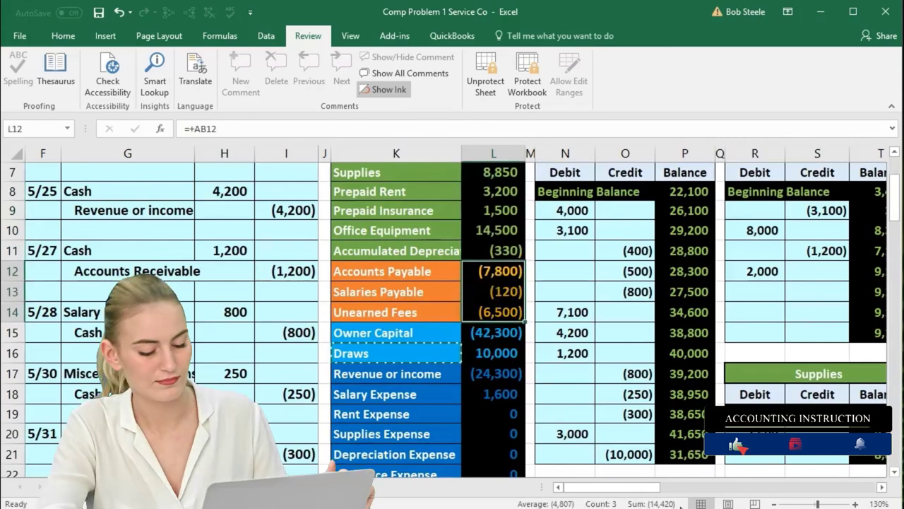
scroll(511, 318, "down", 1)
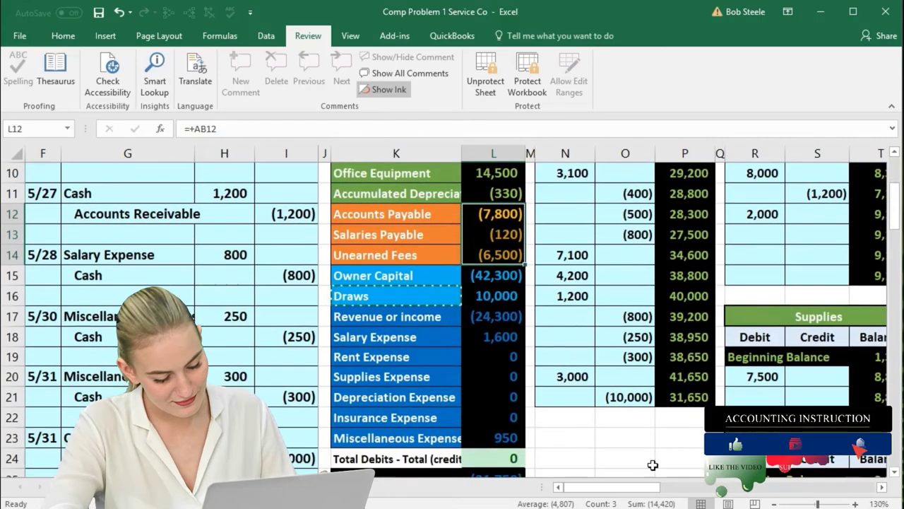
Check the sums of the income and expense balances in L17:L23 and of all equity balances in L15:L23 against net income and owner's equity
left_click(512, 317)
left_click_drag(512, 317, 516, 437)
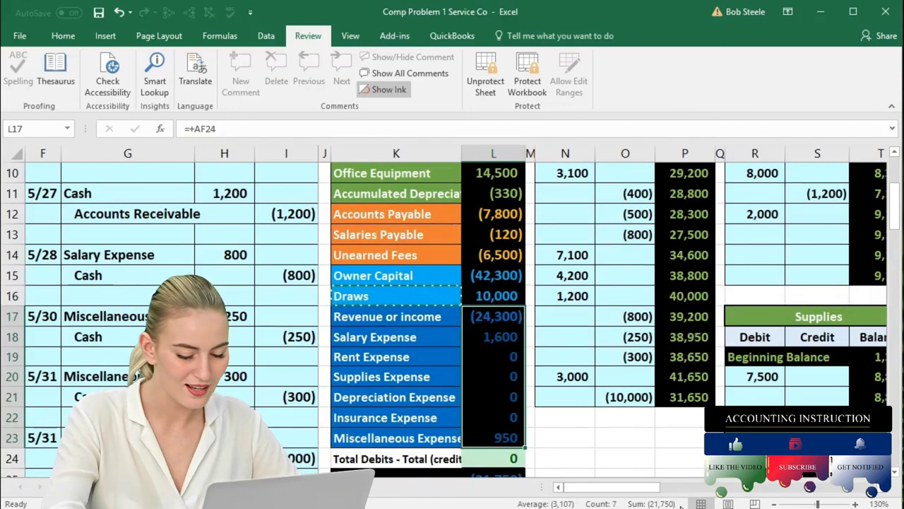
scroll(481, 283, "down", 1)
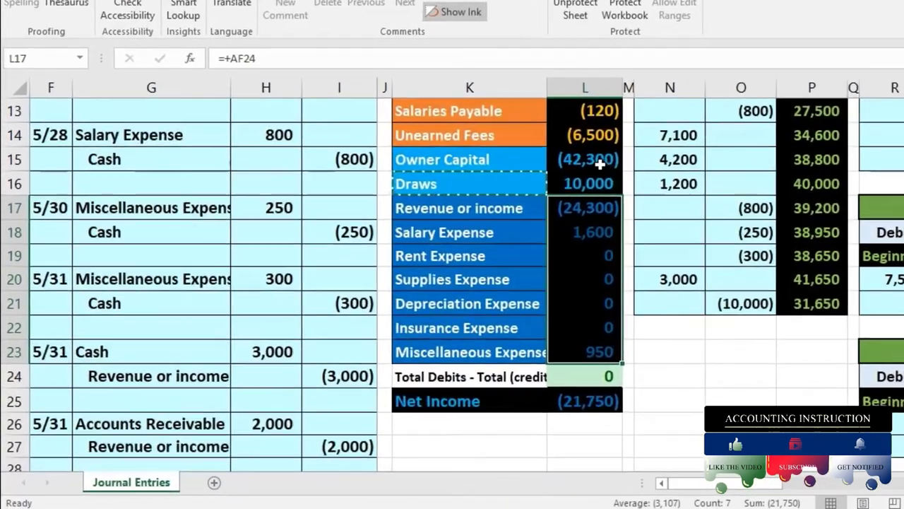
left_click_drag(468, 215, 465, 224)
left_click_drag(584, 151, 635, 341)
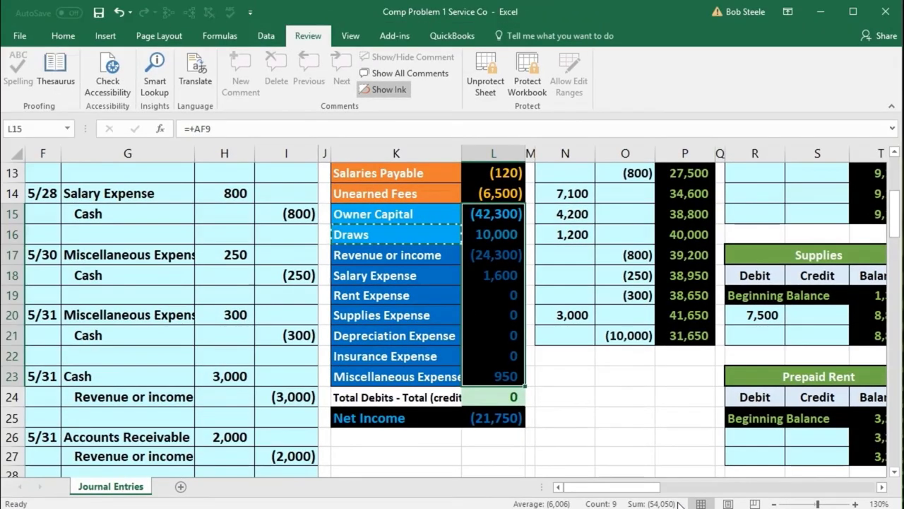
scroll(538, 325, "up", 4)
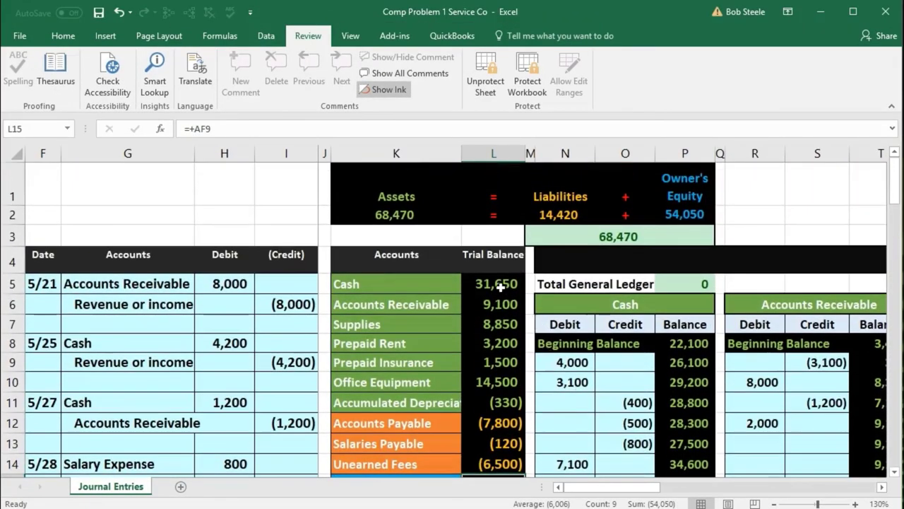
Check the net sum of the asset and liability balances in L5:L14 against owner's equity and review the order of the trial balance accounts
left_click_drag(500, 286, 495, 466)
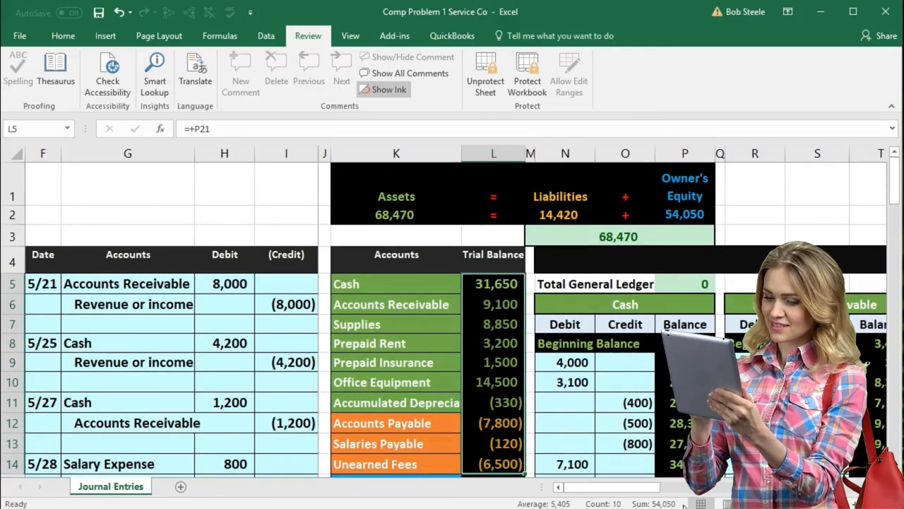
left_click(399, 324)
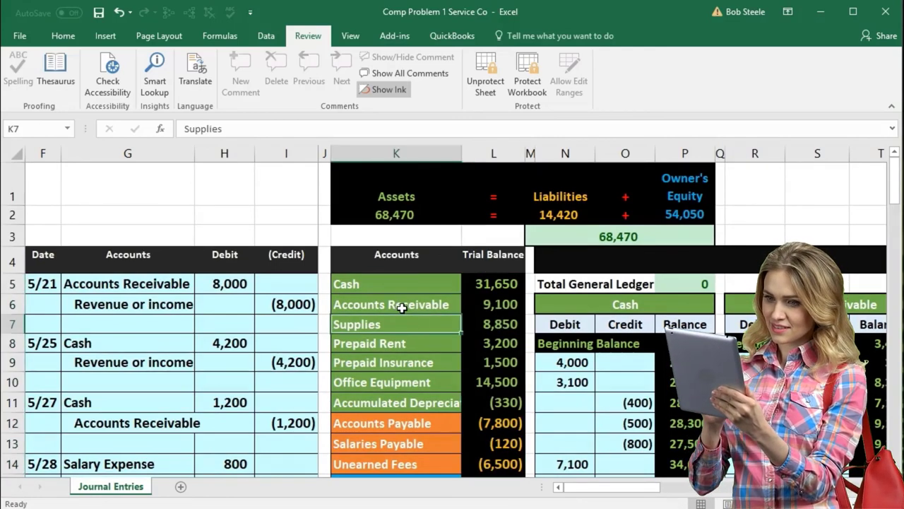
scroll(396, 293, "down", 1)
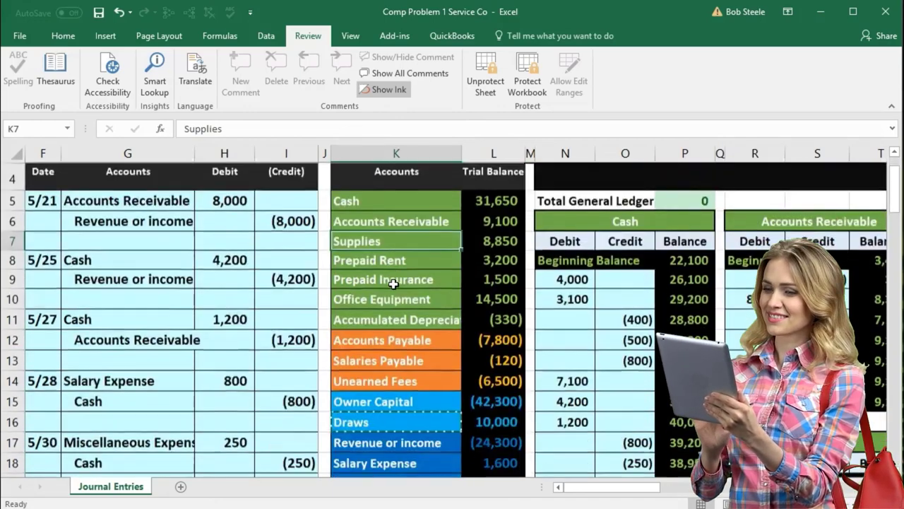
scroll(394, 284, "down", 2)
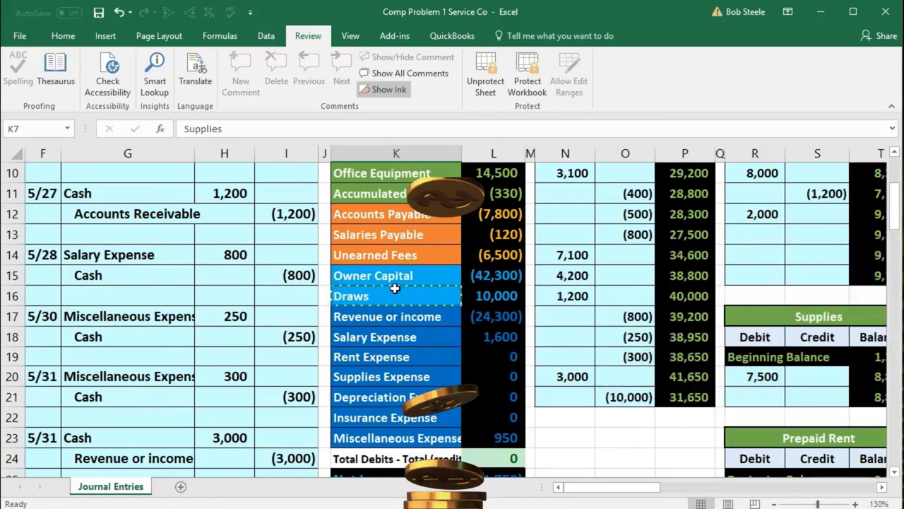
scroll(395, 288, "up", 1)
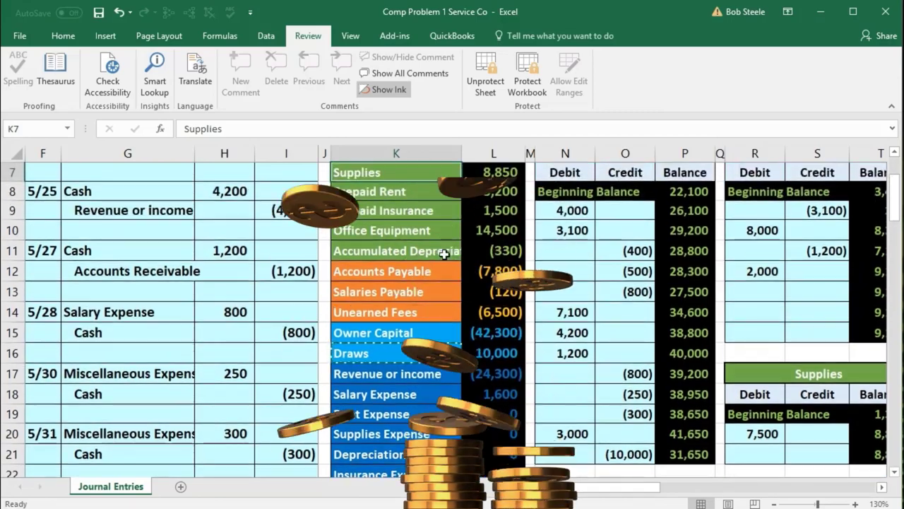